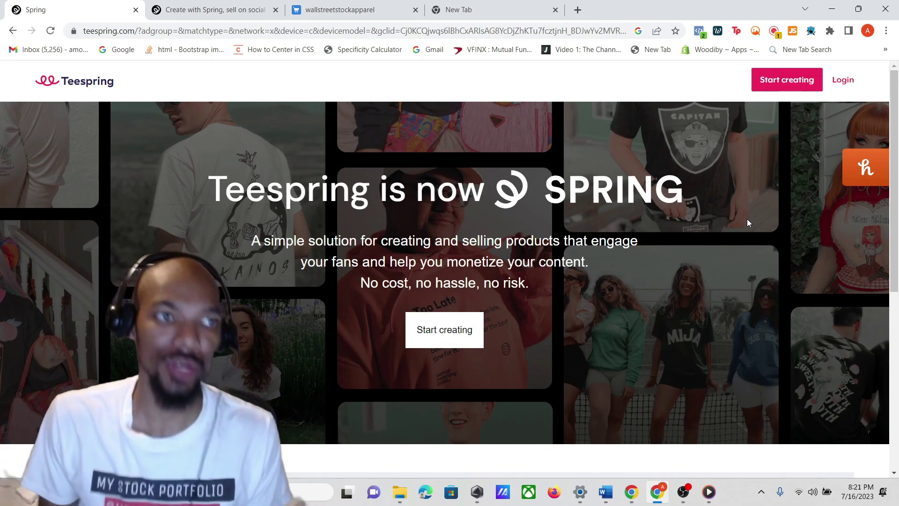
Examine the T-shirt designs and prices on the wallstreetstockapparel.com storefront, from the banner through the Stratton Oakmont shirt
click(341, 11)
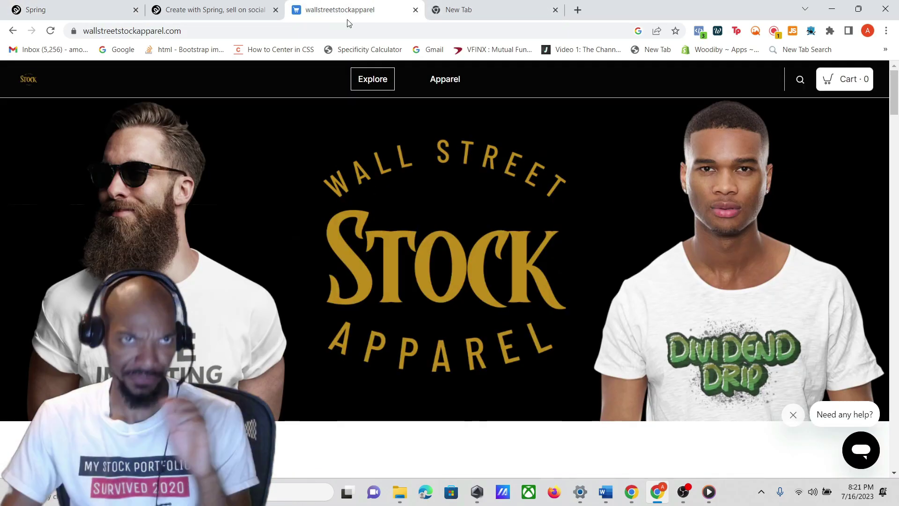
scroll(522, 223, up, 1)
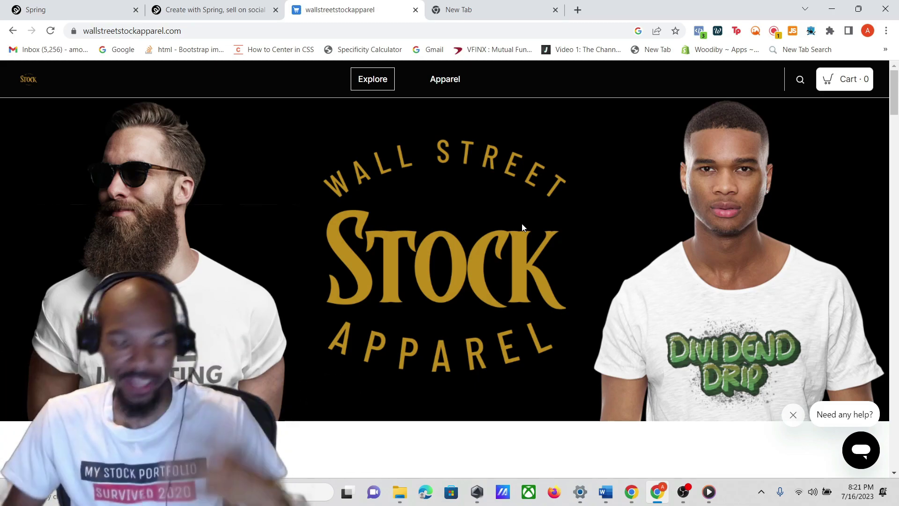
scroll(522, 227, down, 10)
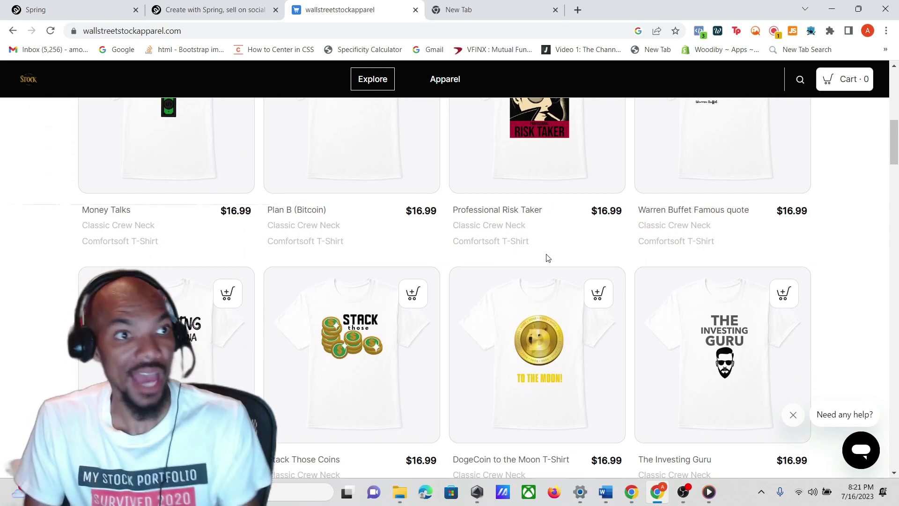
scroll(543, 260, down, 3)
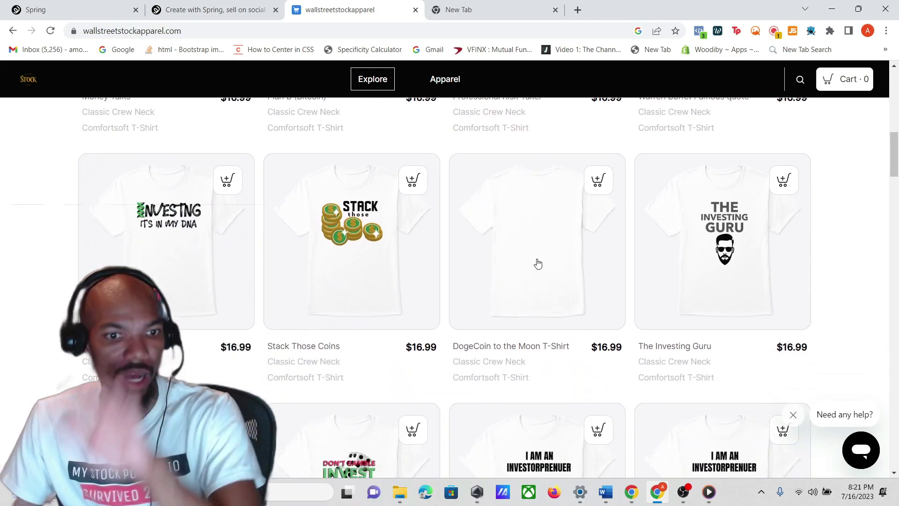
scroll(537, 221, down, 2)
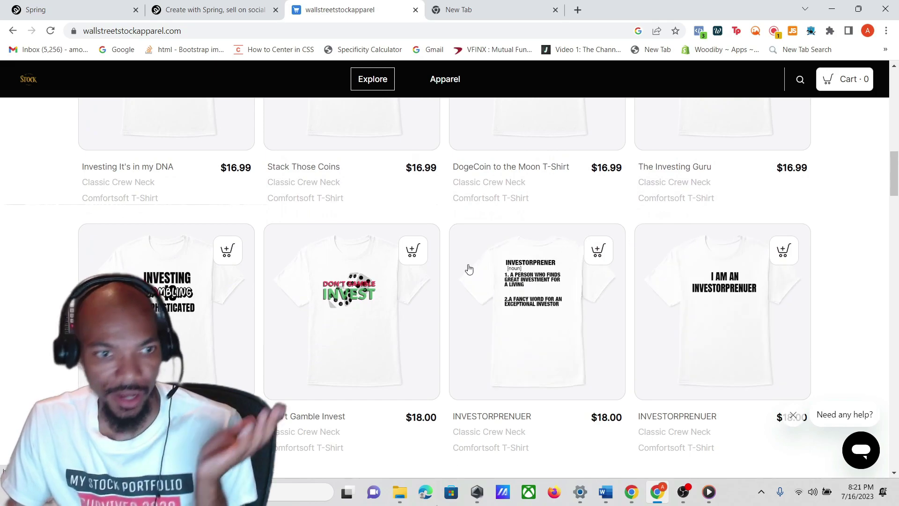
scroll(369, 311, down, 7)
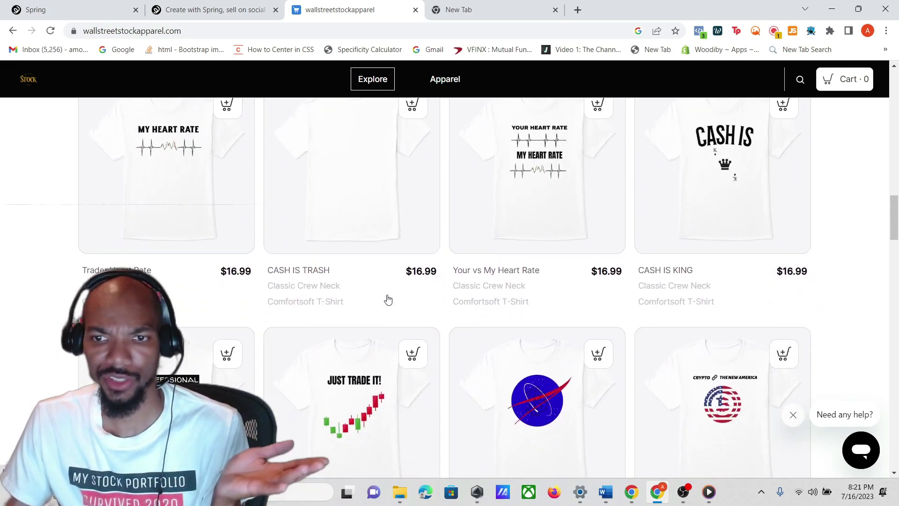
scroll(449, 266, down, 6)
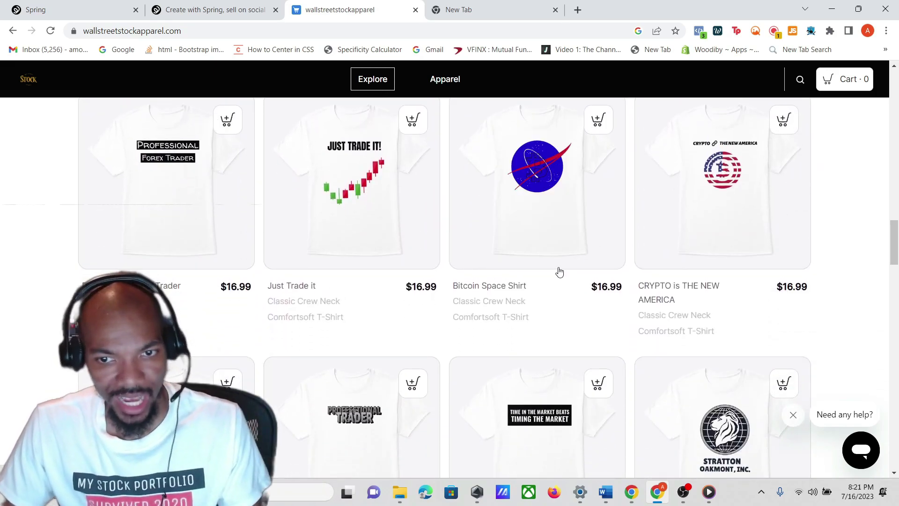
scroll(559, 271, down, 1)
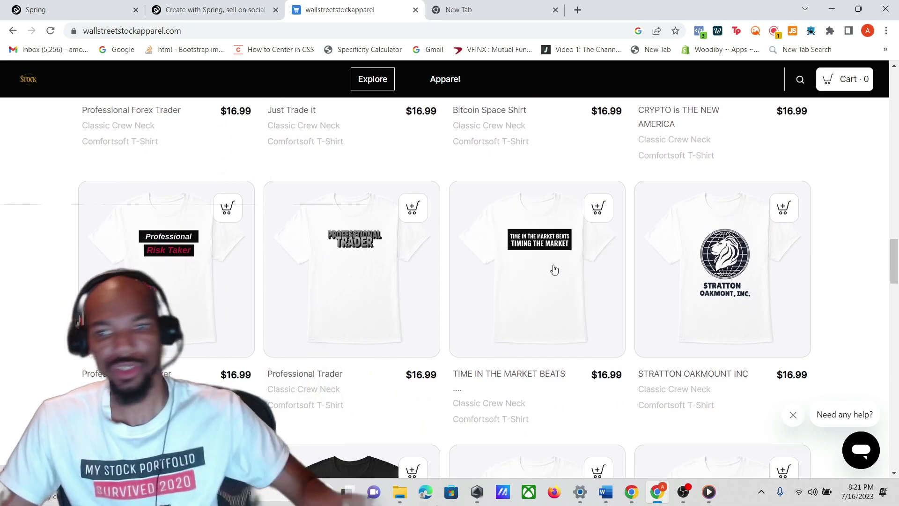
scroll(555, 270, down, 3)
key(Home)
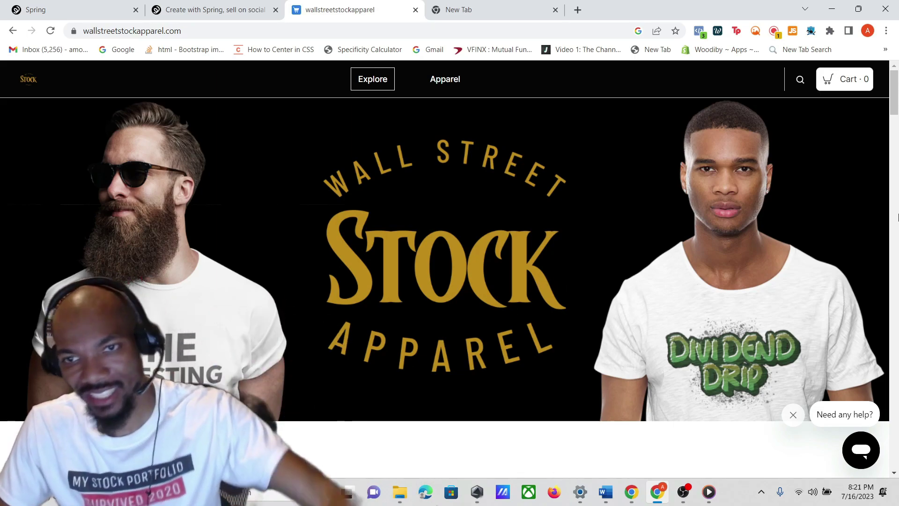
Review the storefront's banner and the designs further down the catalog, such as the My Stock Portfolio Survive 2020 shirt
scroll(814, 236, down, 3)
scroll(814, 235, up, 3)
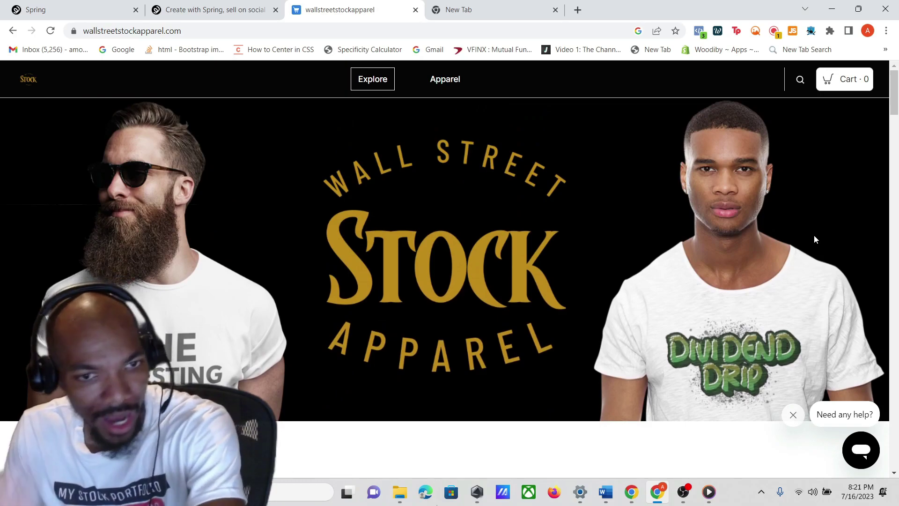
scroll(796, 240, down, 4)
scroll(780, 241, up, 4)
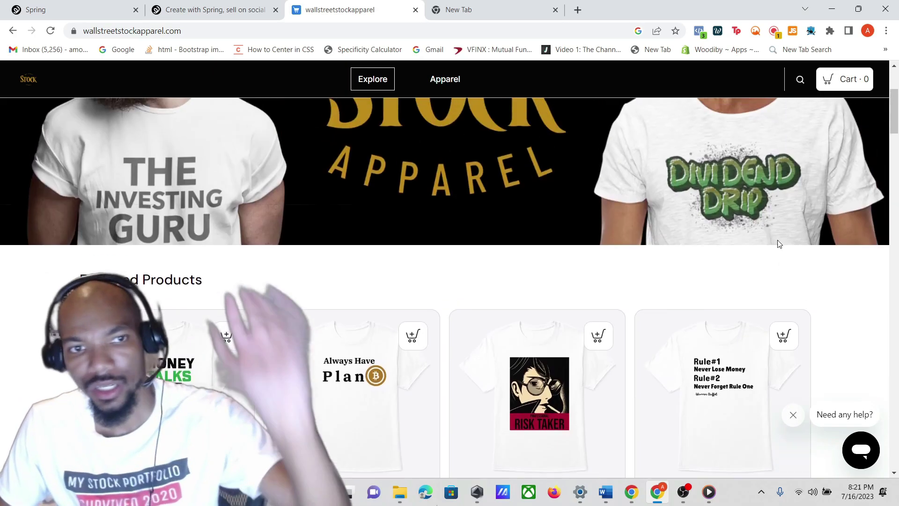
scroll(449, 310, down, 13)
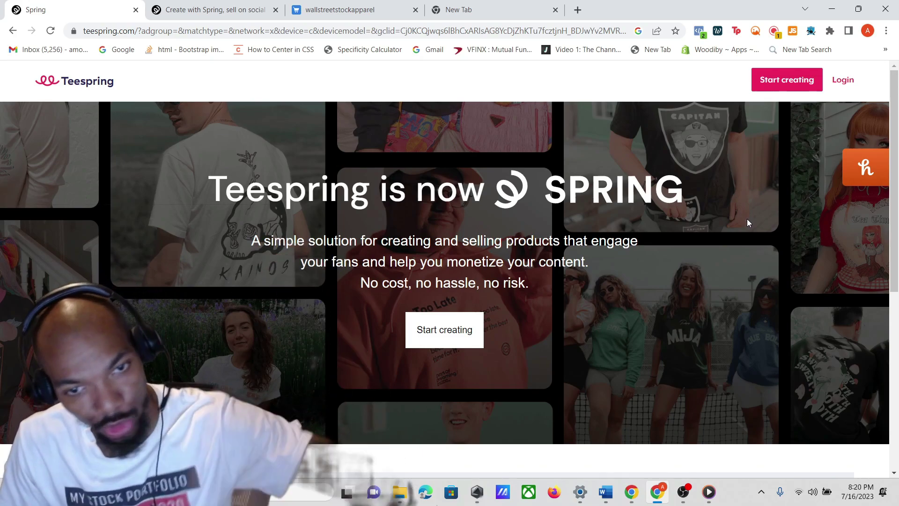
click(339, 9)
scroll(510, 327, down, 7)
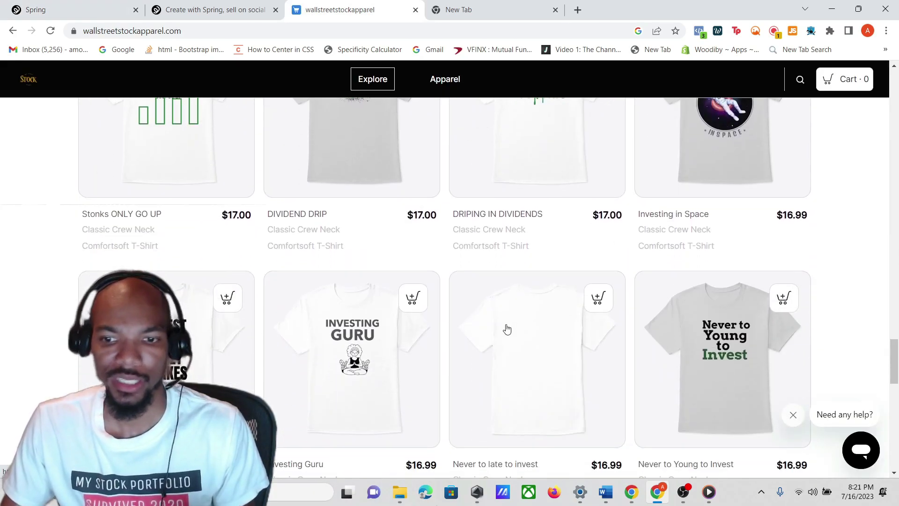
scroll(510, 328, down, 2)
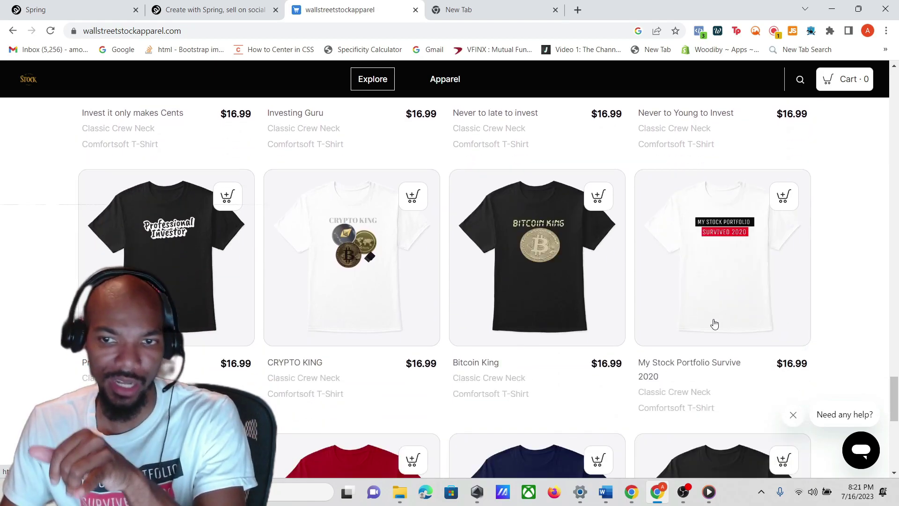
scroll(713, 324, up, 15)
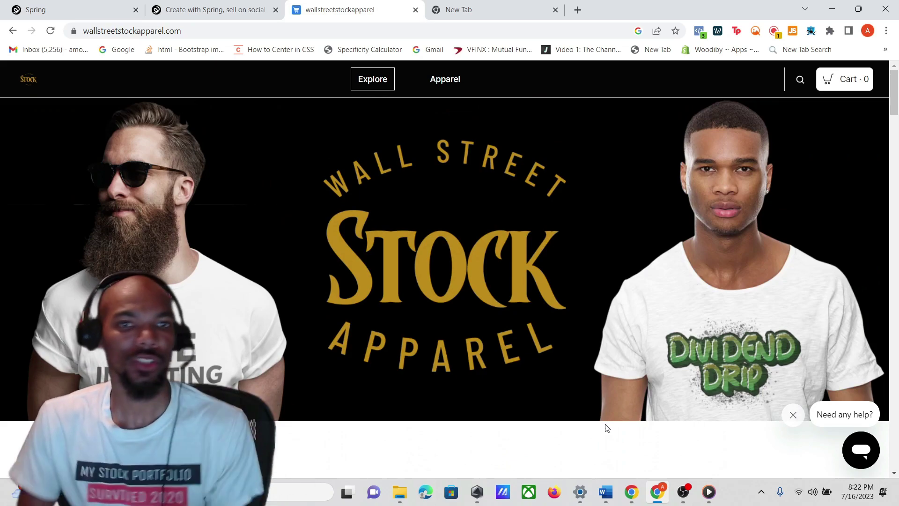
Compare the Teespring landing page with the Spring homepage at spri.ng, including its store and product creation sections
click(114, 10)
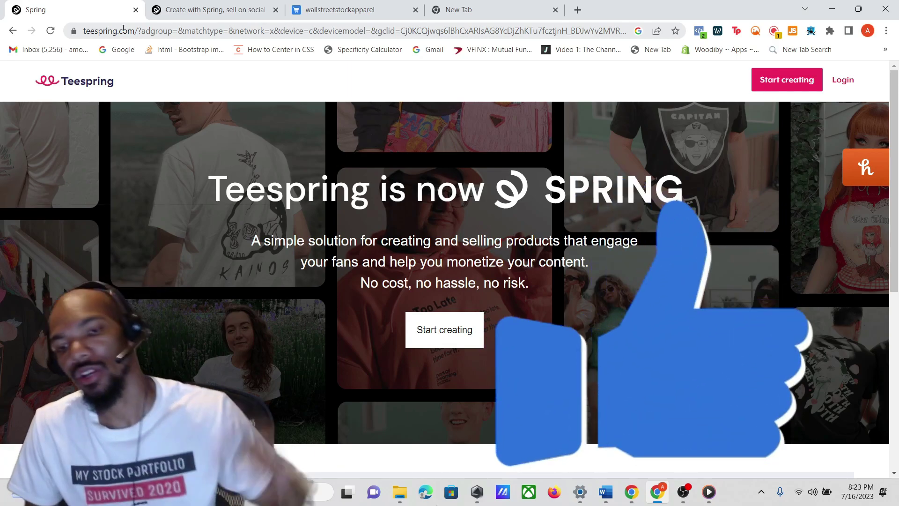
click(173, 5)
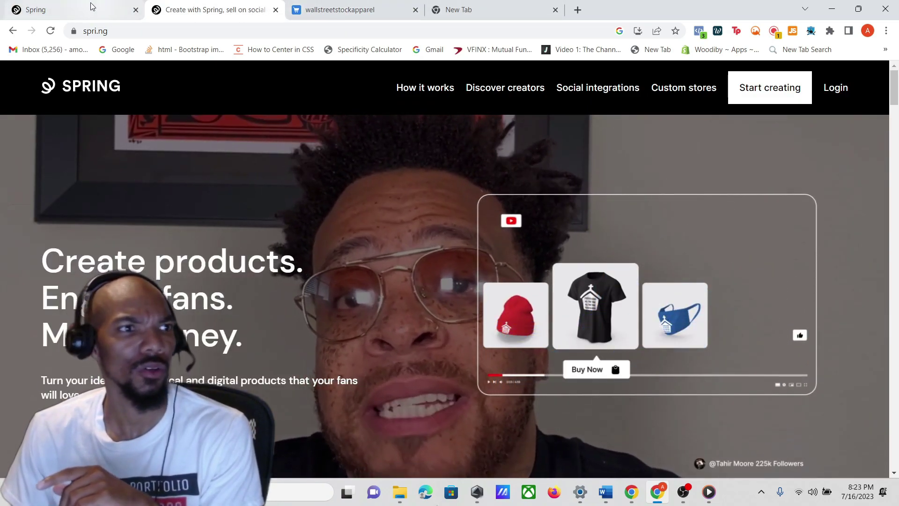
click(78, 10)
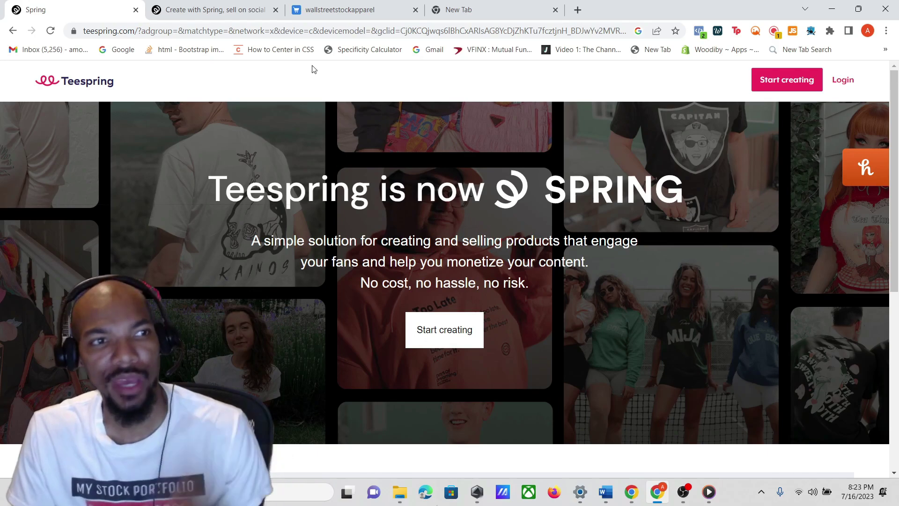
click(210, 10)
scroll(347, 223, down, 5)
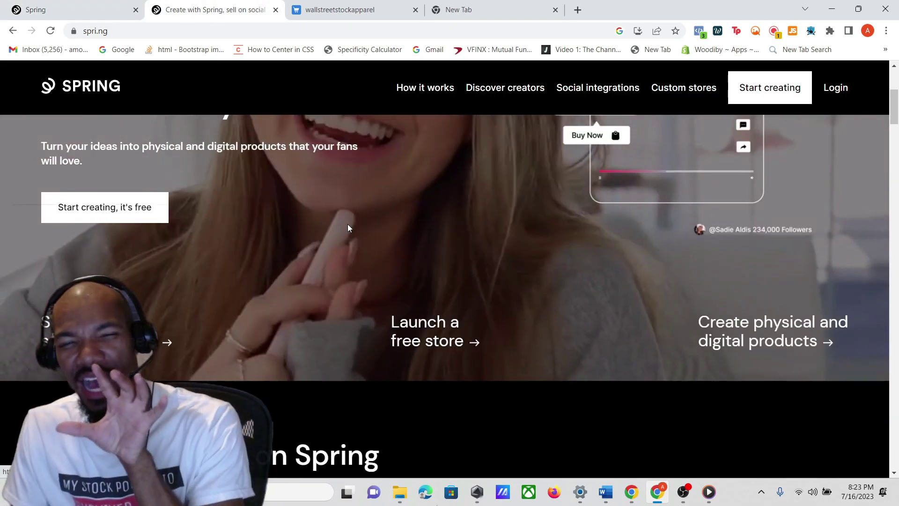
scroll(347, 223, up, 2)
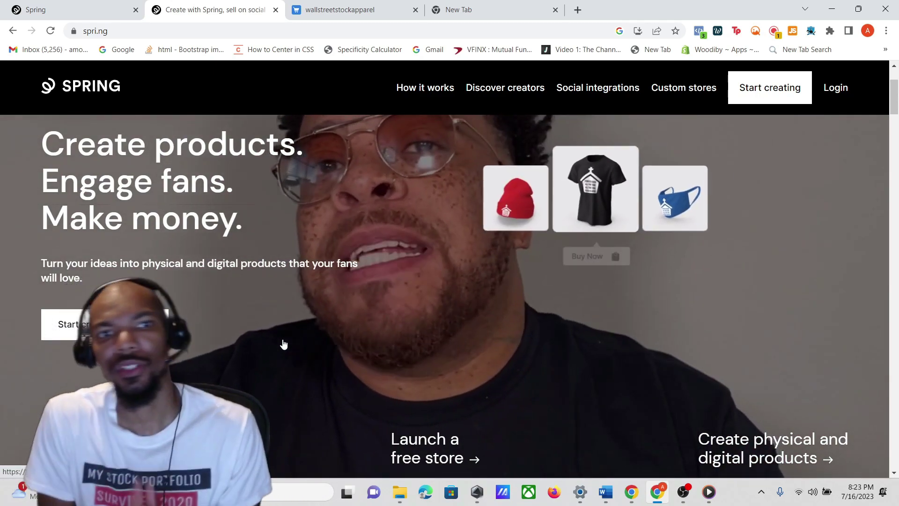
Return to the Teespring landing page and start creating to open the account sign-up form
click(34, 6)
click(466, 339)
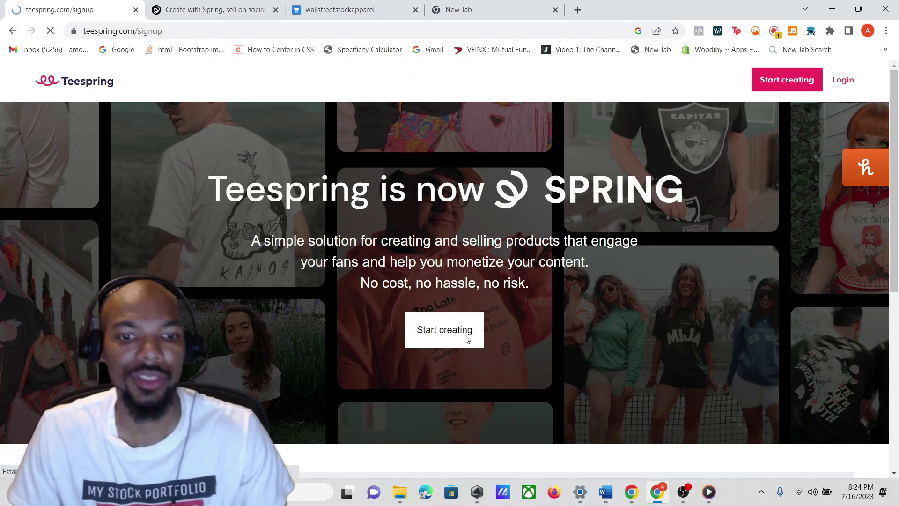
click(683, 497)
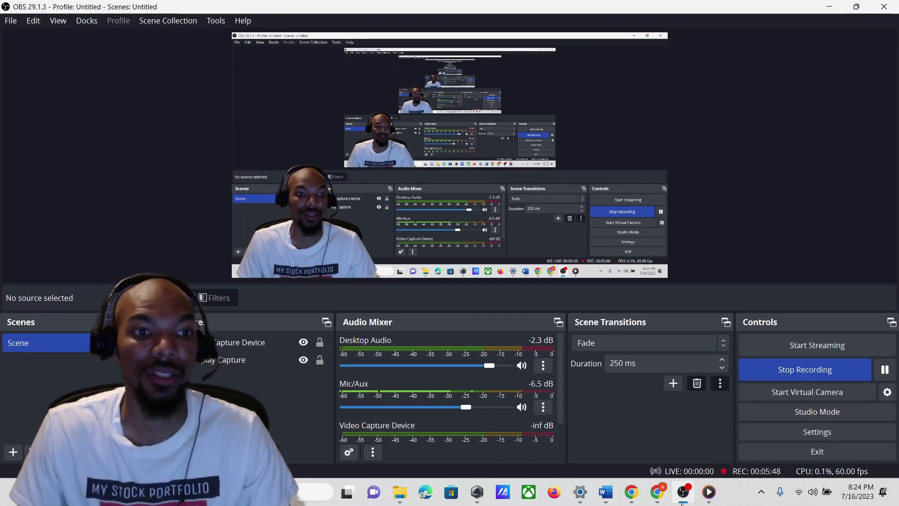
click(682, 503)
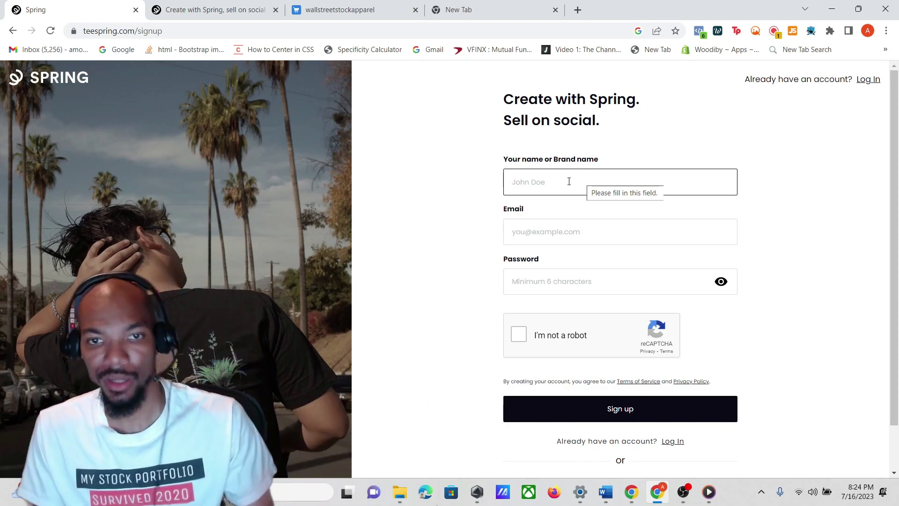
Enter "Cat Club" as the name or brand name on the sign-up form
text(CA)
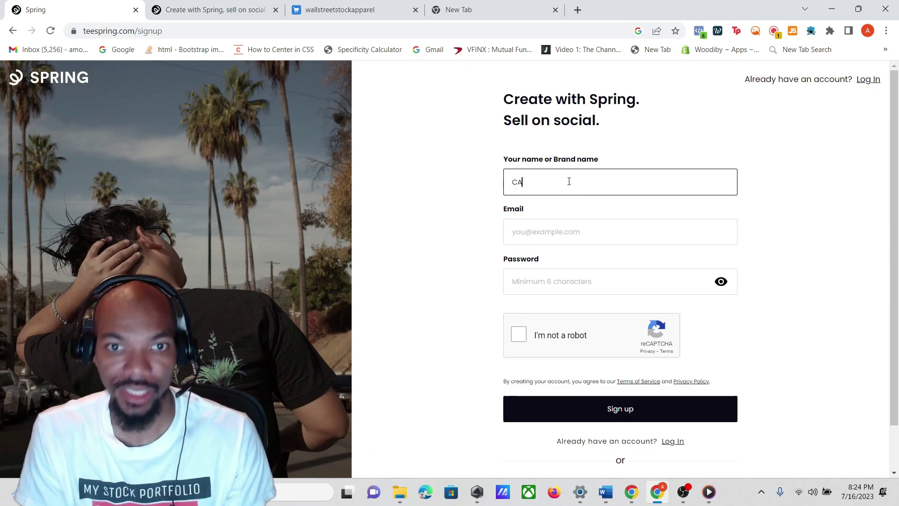
key(BackSpace)
key(BackSpace)
text(c)
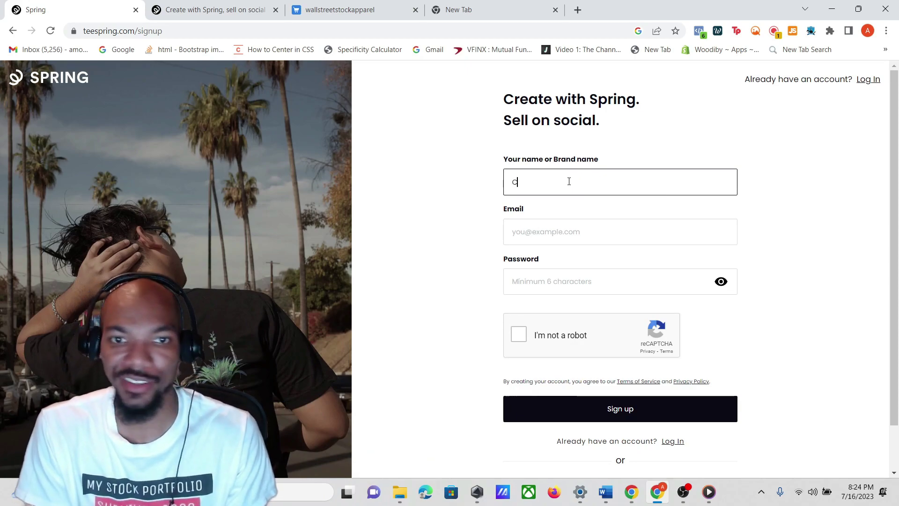
text(at Club)
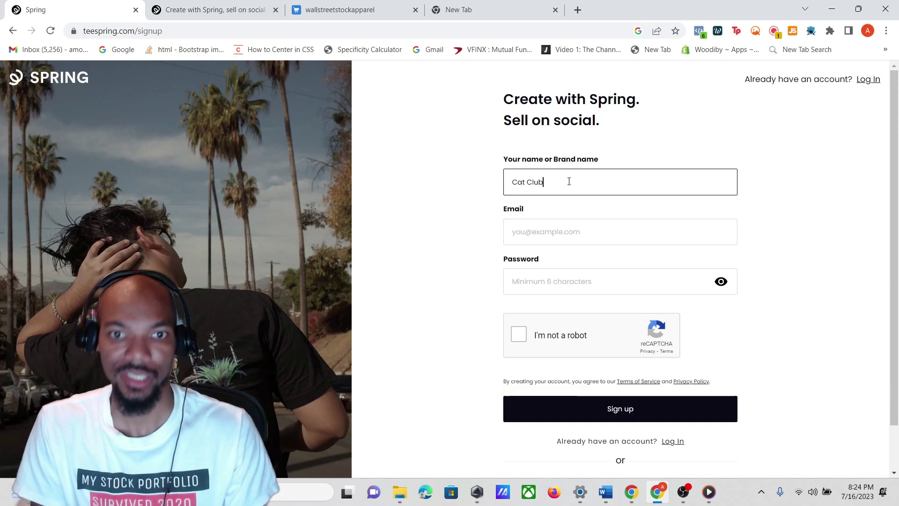
Fill in the sign-up form's email field with the copied account email address
click(562, 238)
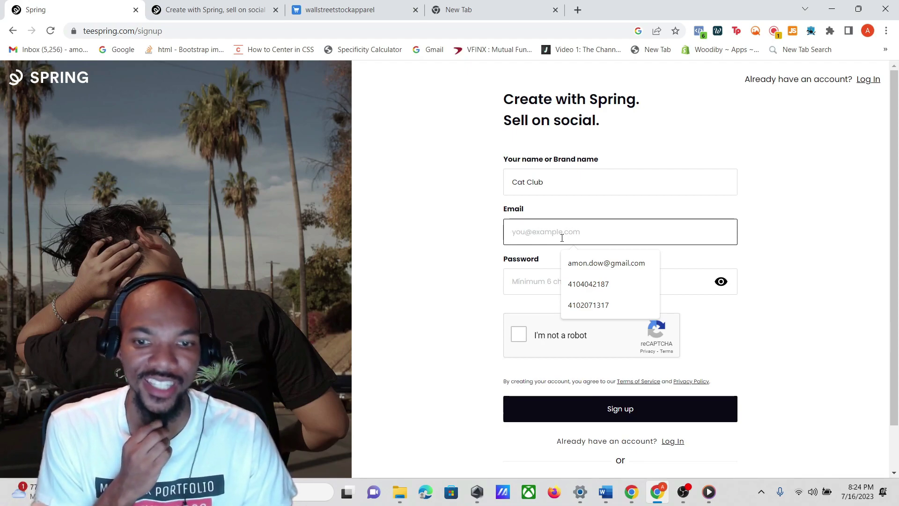
click(459, 244)
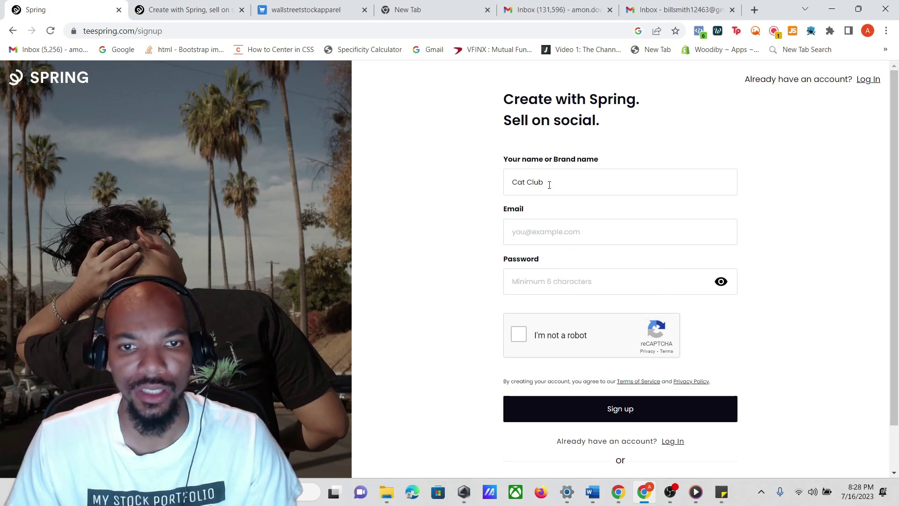
click(549, 235)
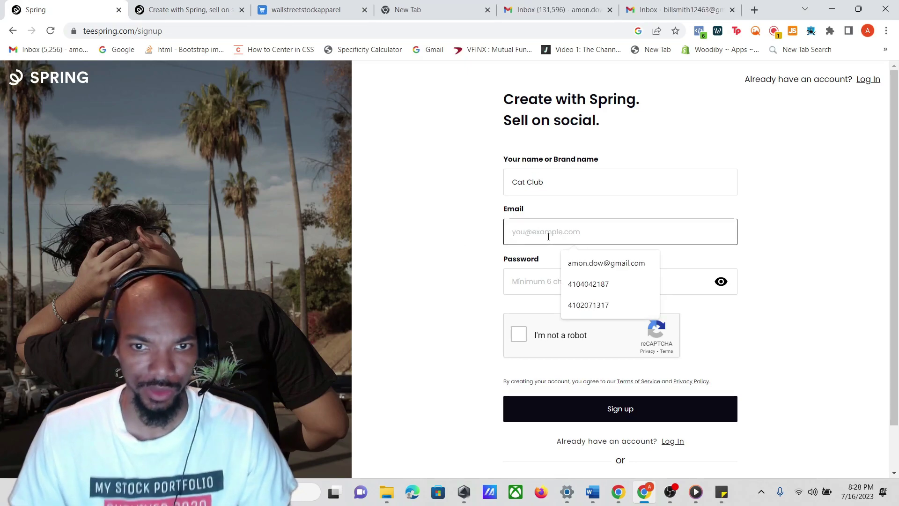
key(ctrl+v)
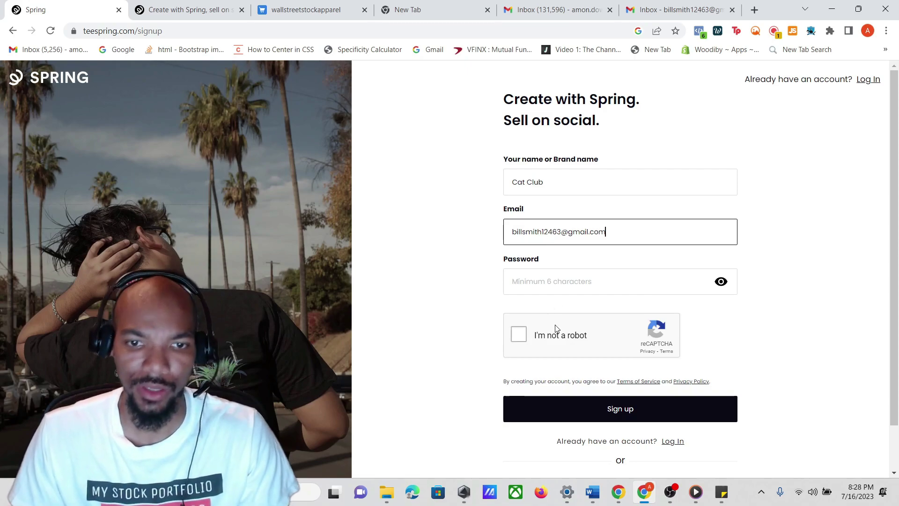
key(Return)
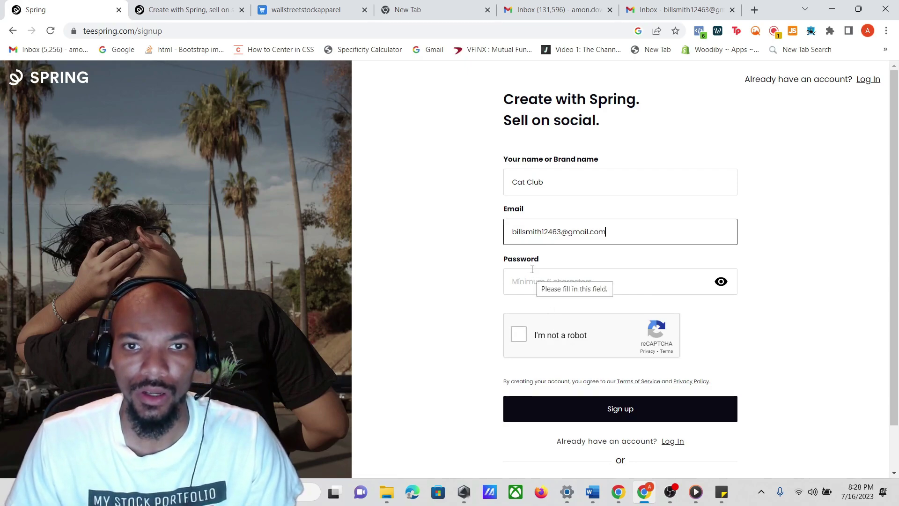
Enter the new account's password and start the "I'm not a robot" verification
scroll(668, 196, down, 1)
click(540, 272)
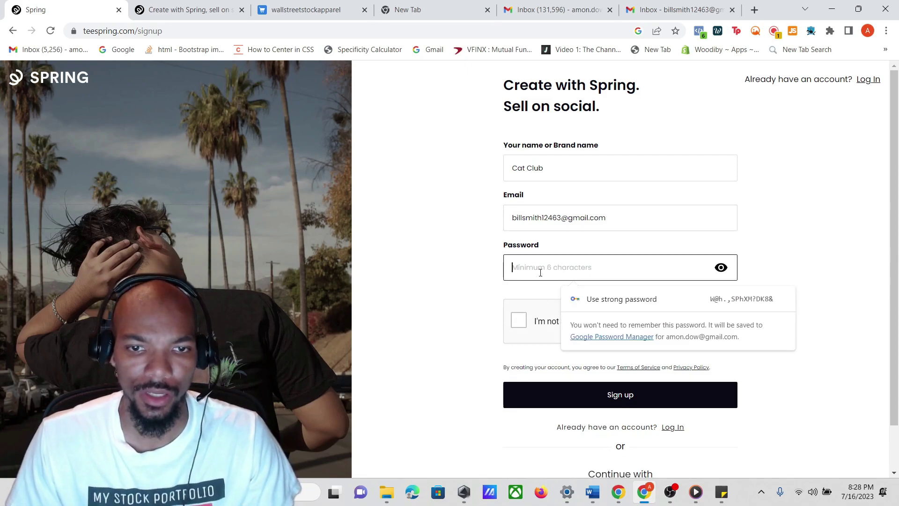
text(•••••••)
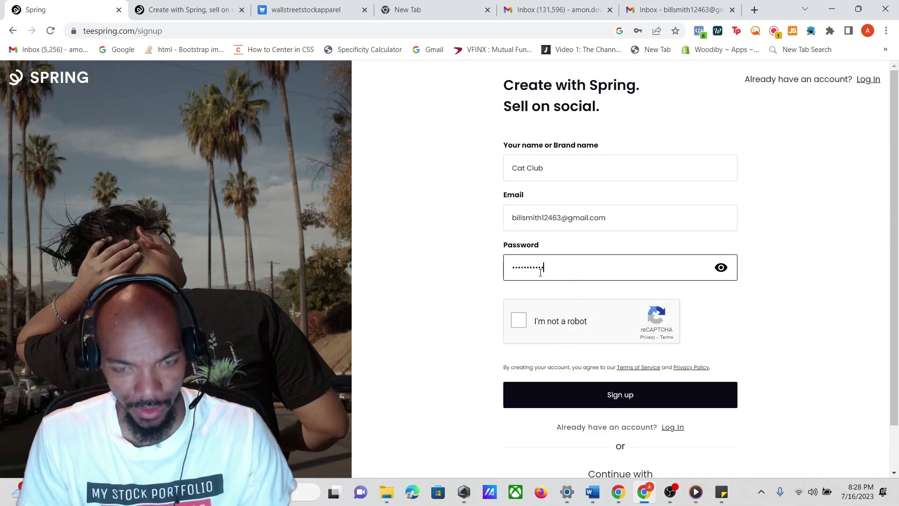
click(519, 314)
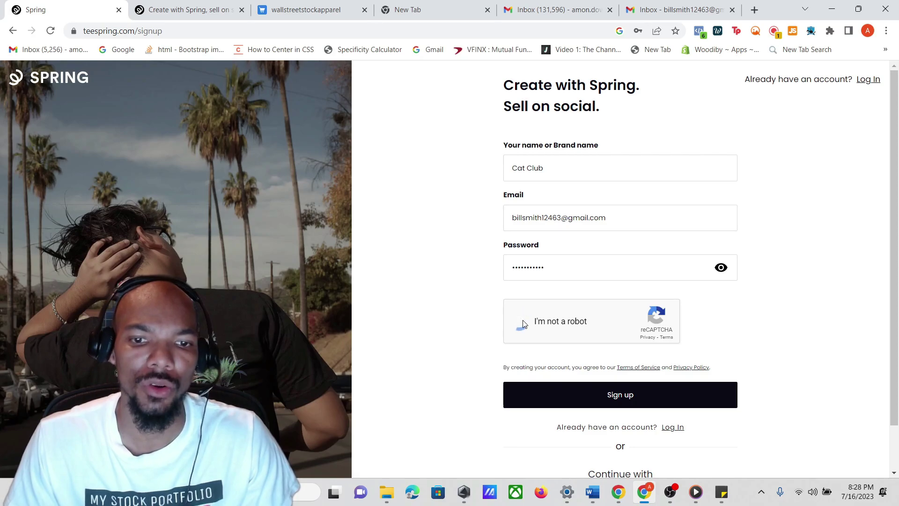
click(672, 494)
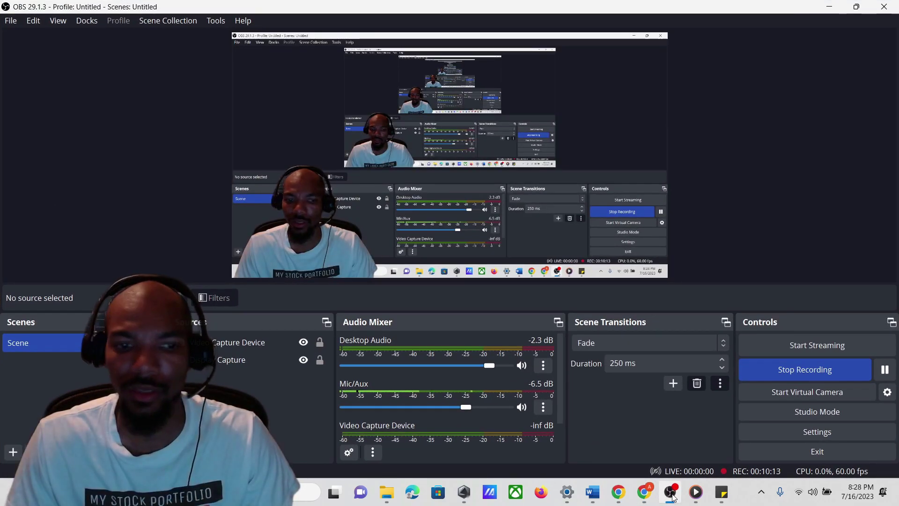
Return to the browser, submit the completed Spring sign-up form, and dismiss the offer to save the password
click(672, 494)
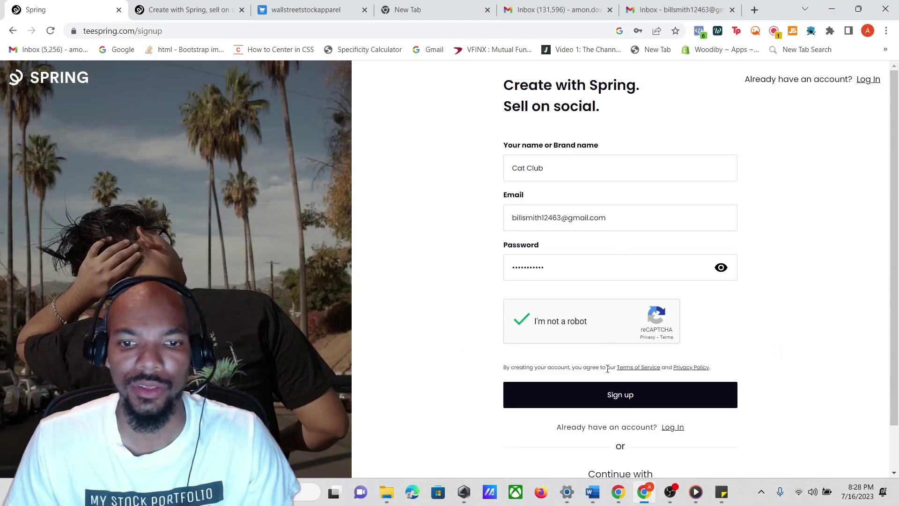
click(601, 394)
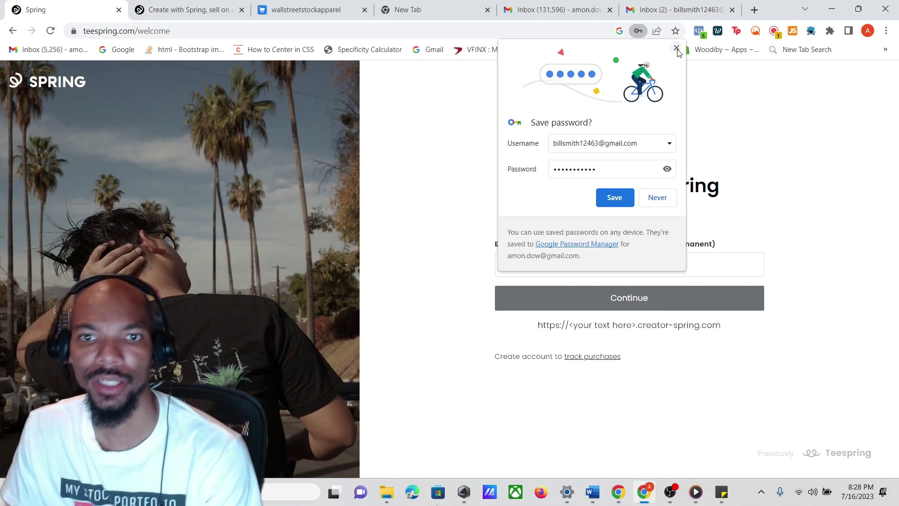
click(677, 48)
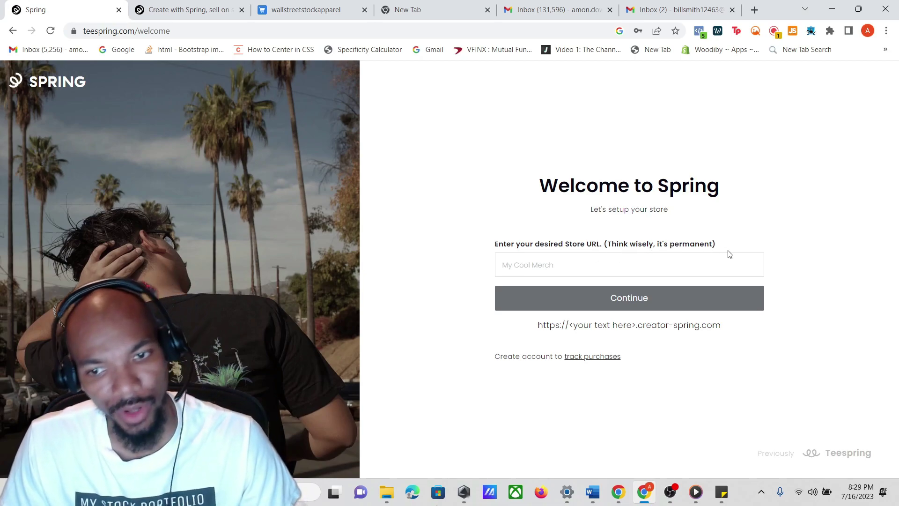
Set the desired store URL to "CatClub" and continue the store setup
click(539, 266)
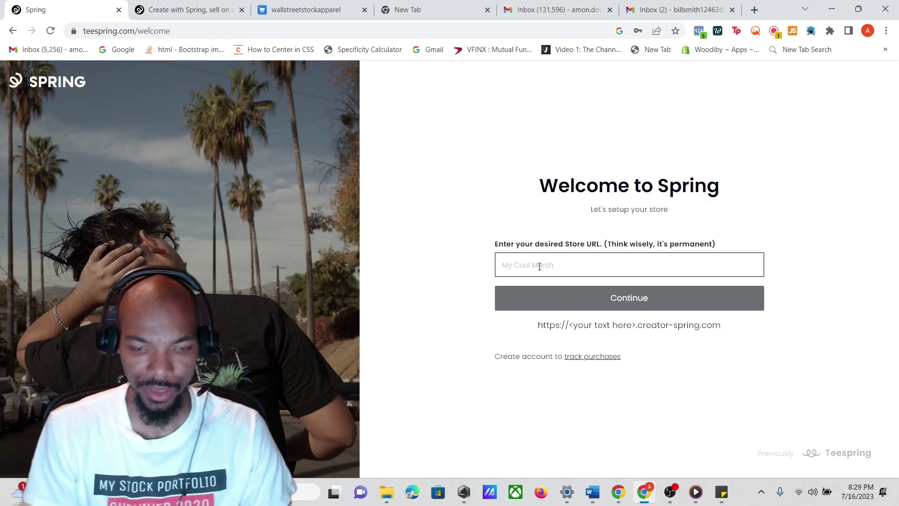
text(c)
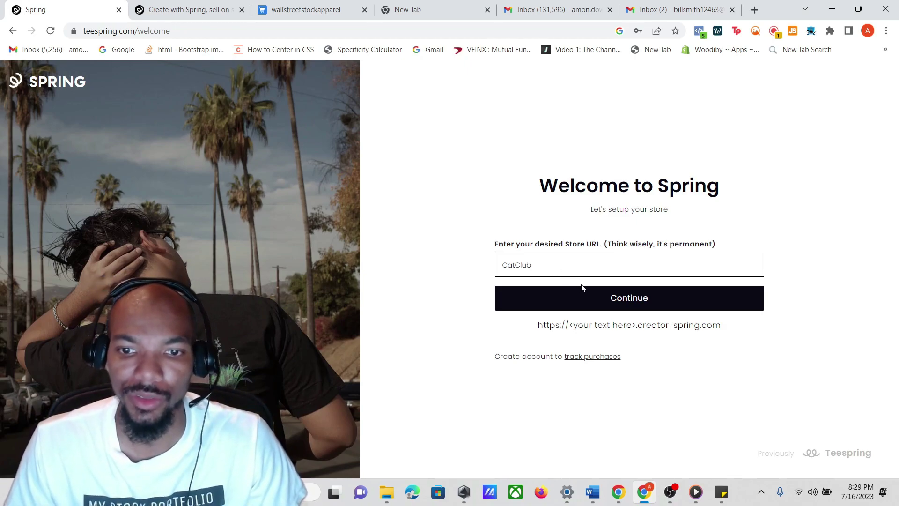
click(601, 302)
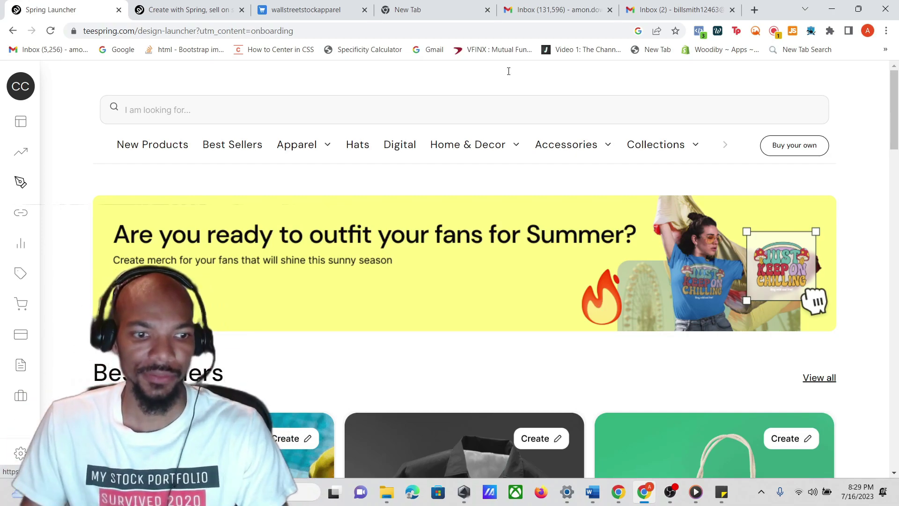
Browse the product launcher's featured items, the Digital category and the collection and home decor subcategories
scroll(530, 122, down, 5)
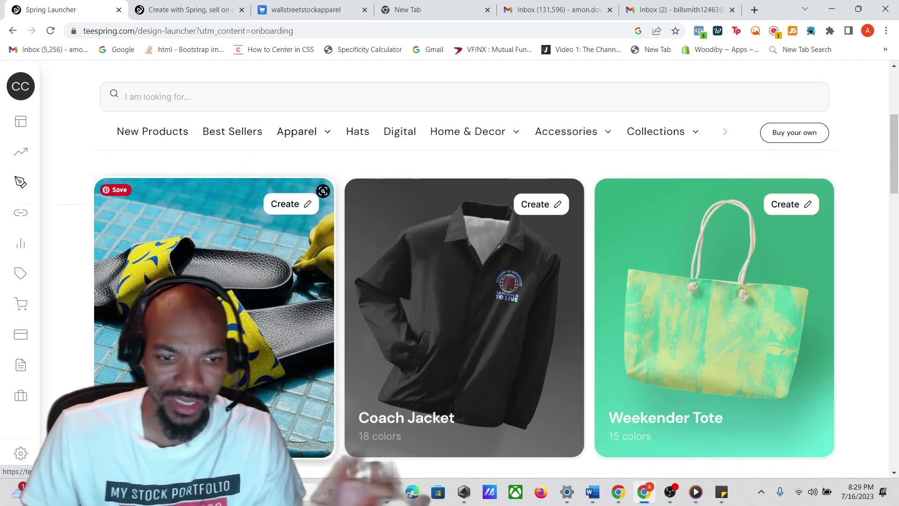
scroll(453, 301, down, 1)
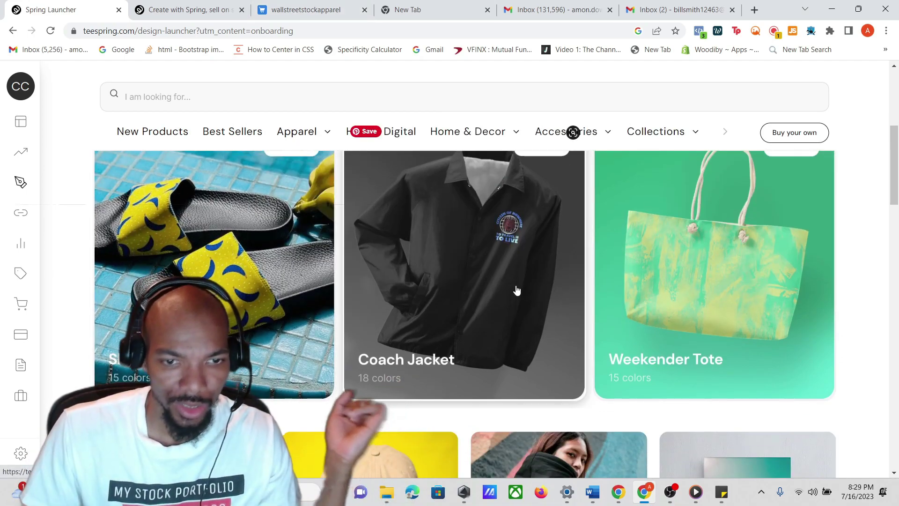
scroll(684, 251, down, 2)
scroll(684, 251, down, 10)
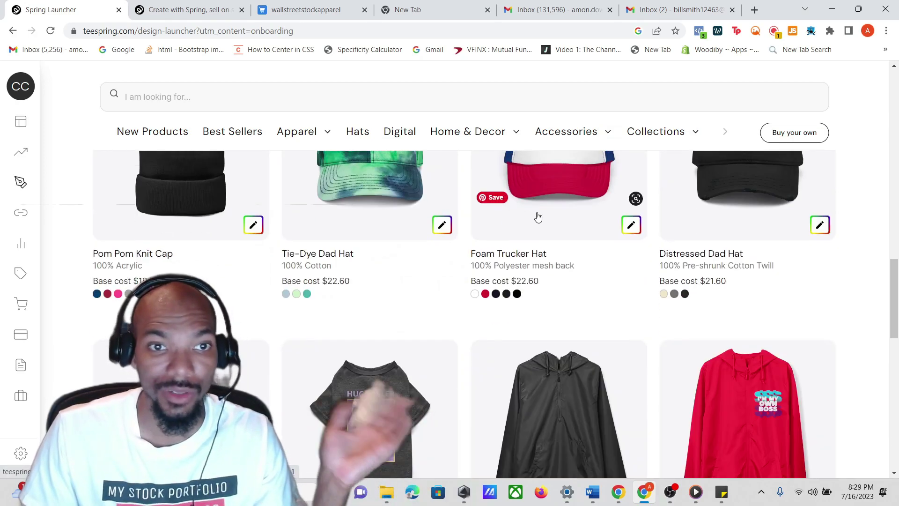
click(407, 140)
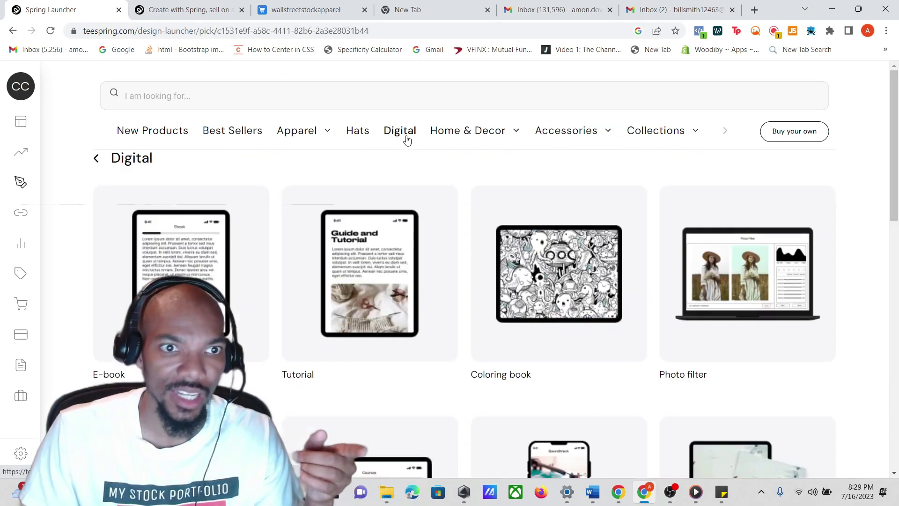
scroll(421, 180, down, 6)
scroll(551, 297, up, 6)
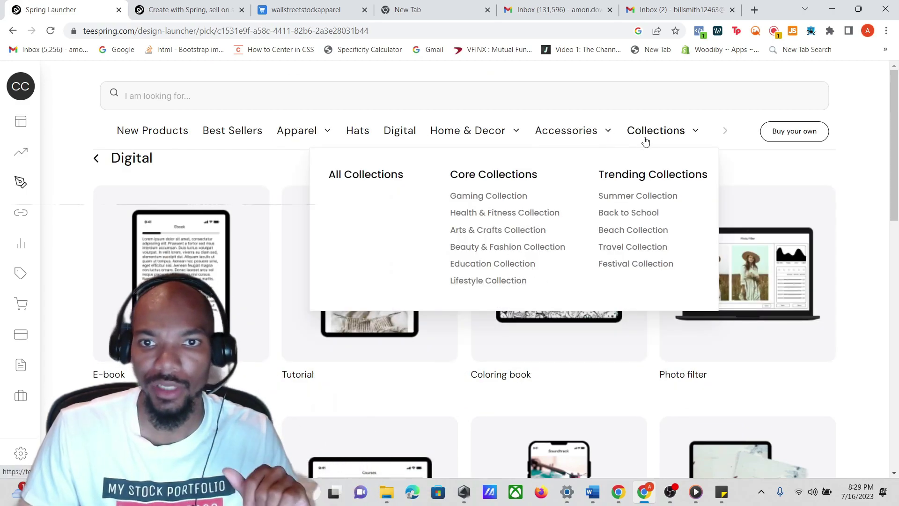
mouse_move(544, 139)
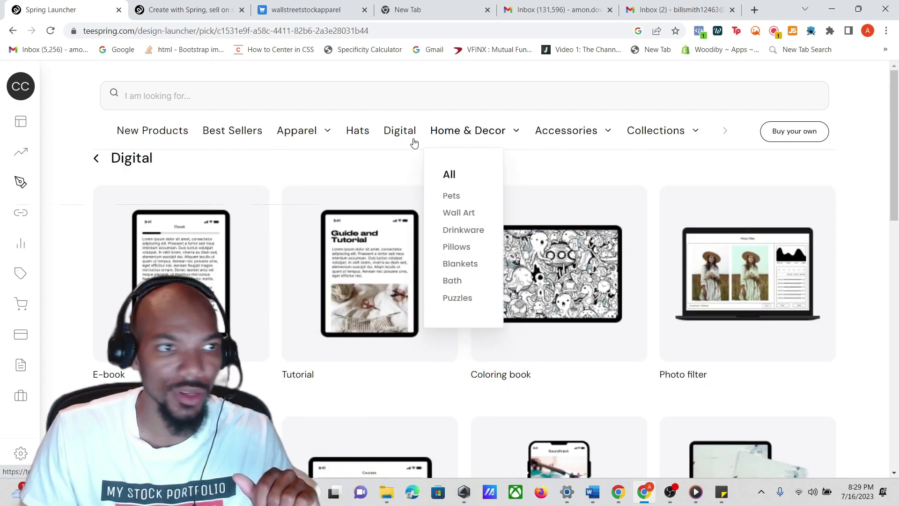
Show the New Products category and examine its hats, jackets, totes and slides with their base costs
click(157, 135)
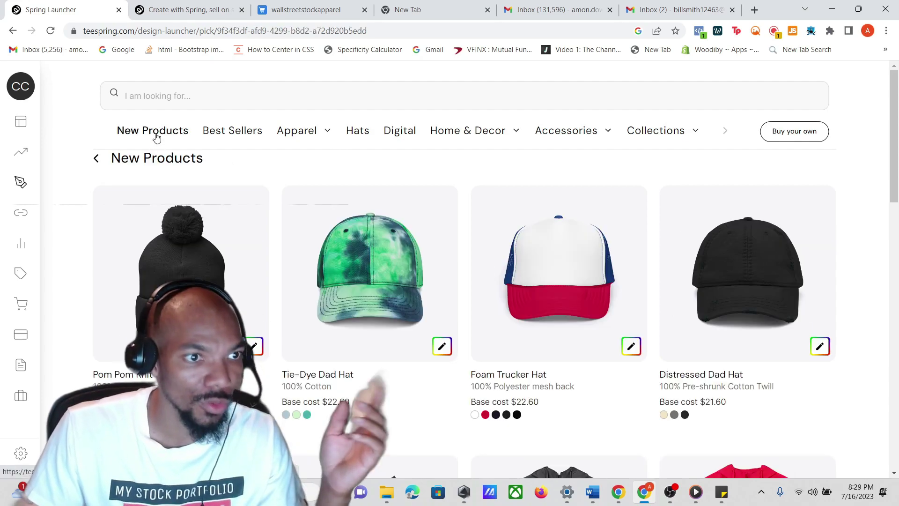
scroll(213, 234, down, 4)
scroll(214, 255, up, 3)
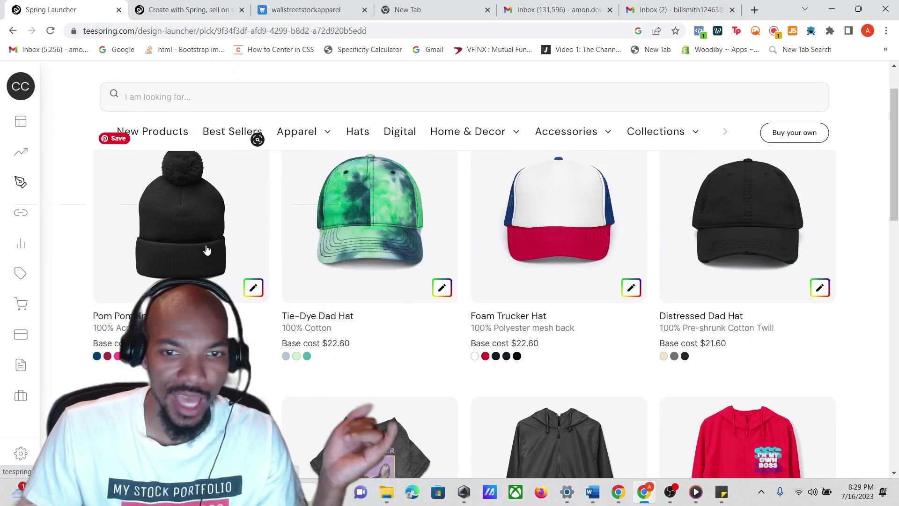
scroll(444, 235, down, 4)
scroll(424, 246, down, 1)
scroll(424, 246, down, 8)
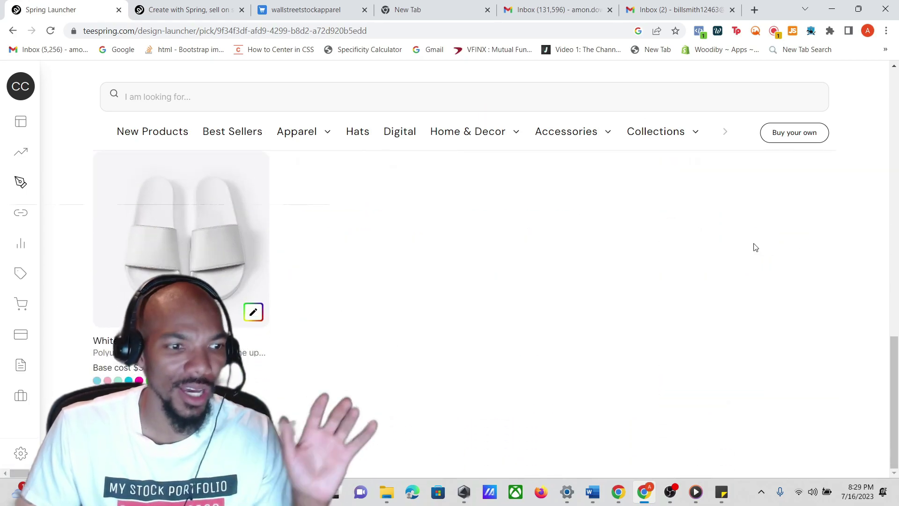
scroll(749, 248, up, 10)
scroll(692, 282, up, 6)
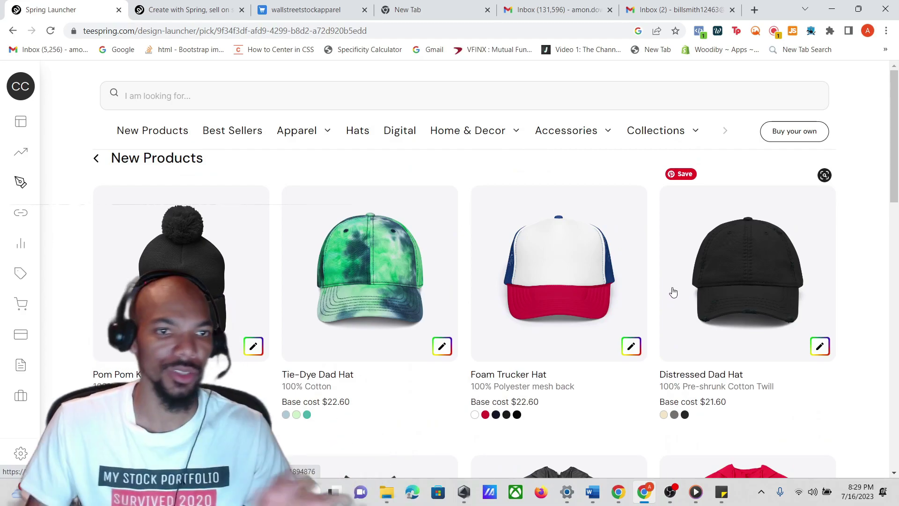
scroll(568, 257, down, 2)
scroll(526, 261, up, 2)
scroll(528, 263, down, 10)
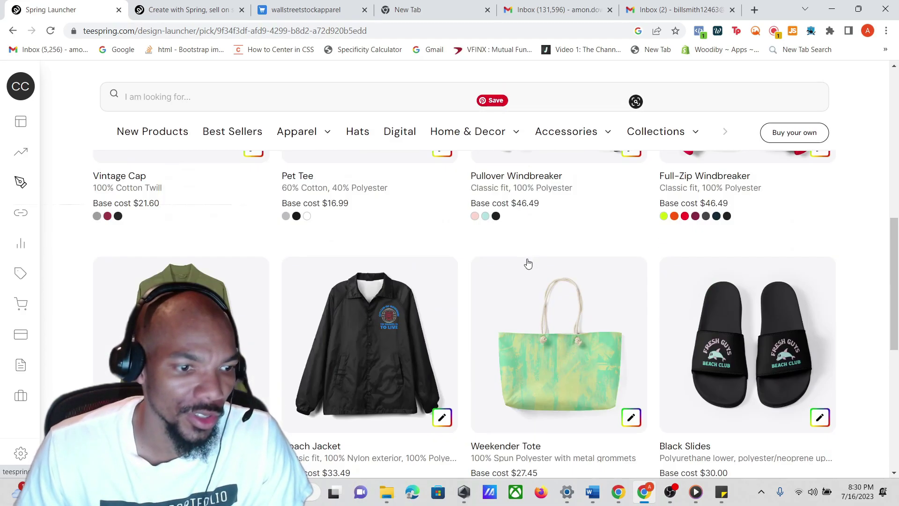
scroll(529, 262, down, 2)
scroll(529, 261, up, 10)
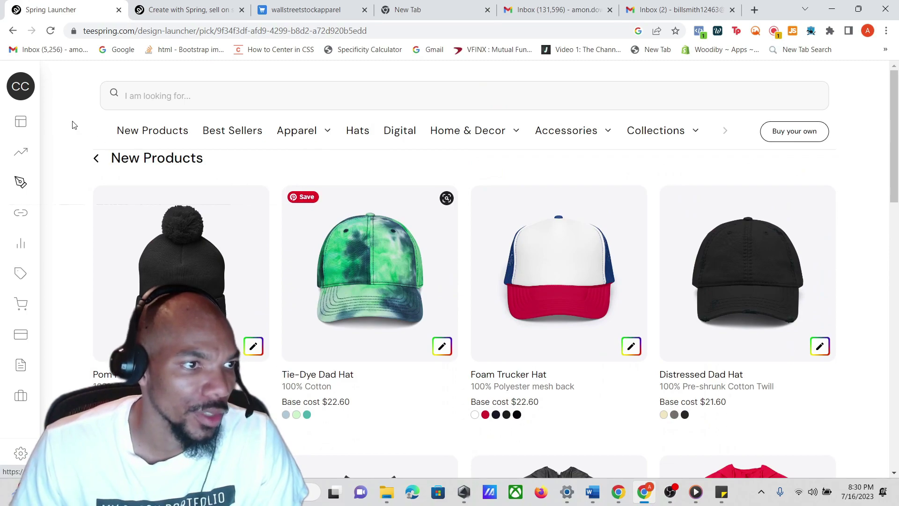
Go to the seller dashboard's home page and resend the account verification email
mouse_move(24, 124)
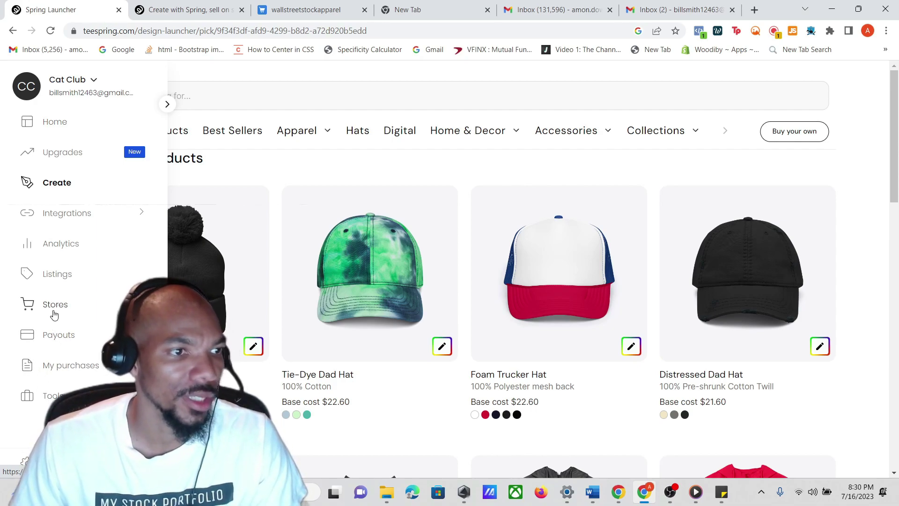
click(76, 124)
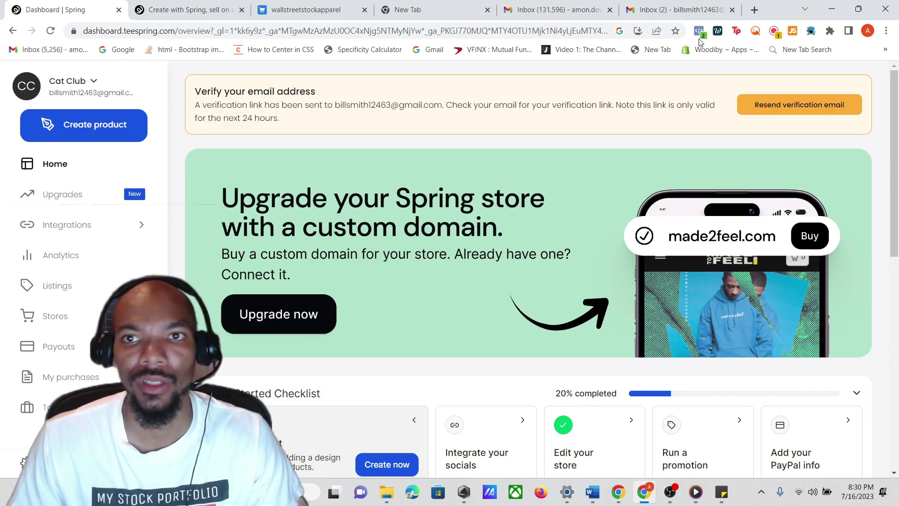
click(776, 116)
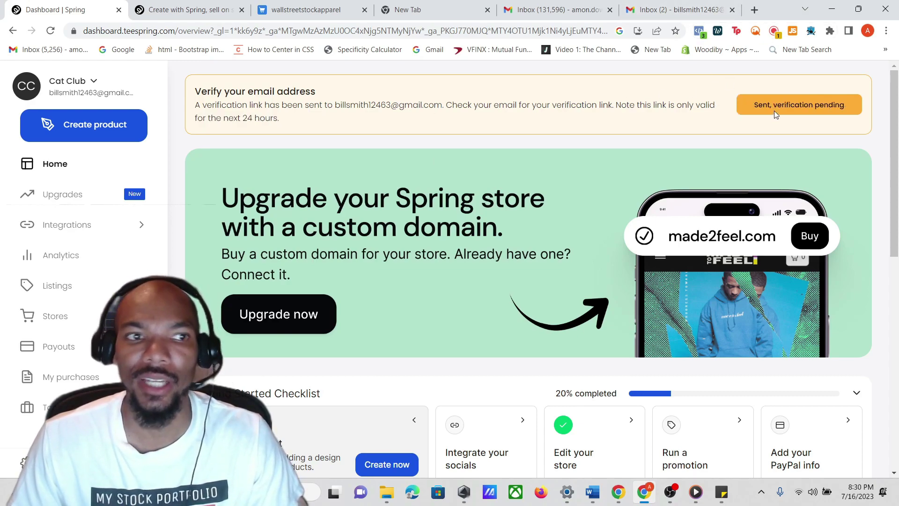
Switch to the new account's Gmail inbox, open Spring's "Please verify your email." message and verify the address
click(688, 17)
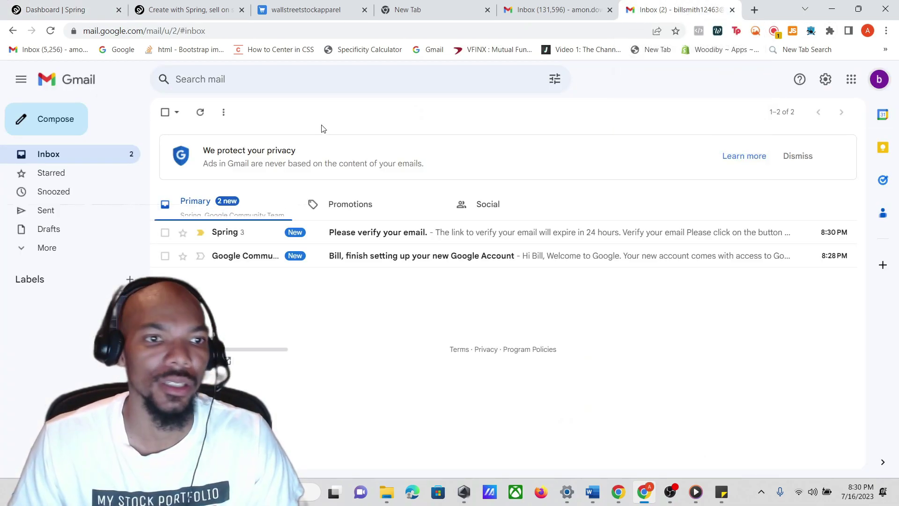
click(382, 233)
scroll(384, 234, down, 5)
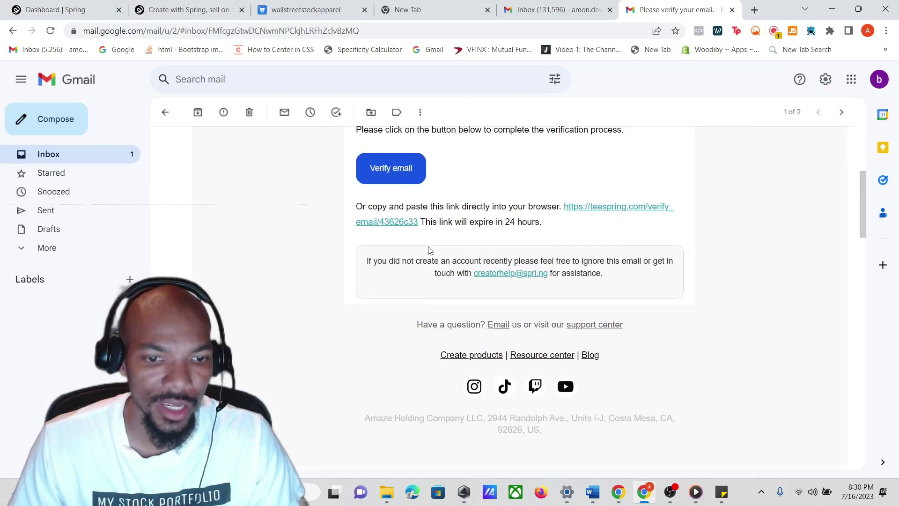
click(382, 167)
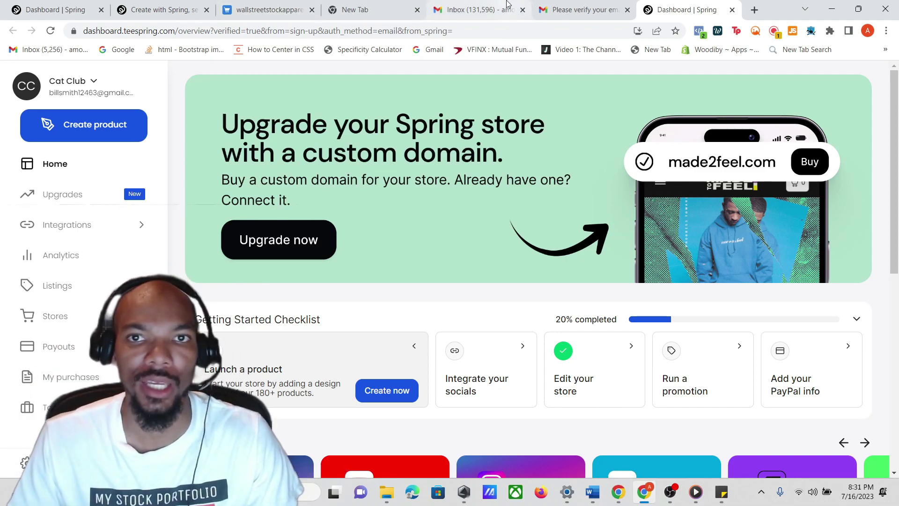
Return to Spring's verification message in Gmail and run the email verification again
click(592, 11)
scroll(616, 251, up, 5)
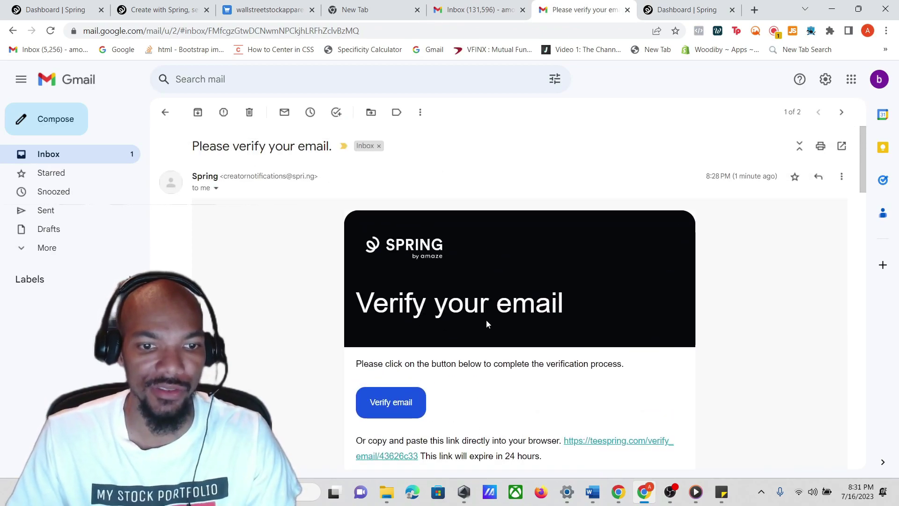
scroll(606, 315, down, 1)
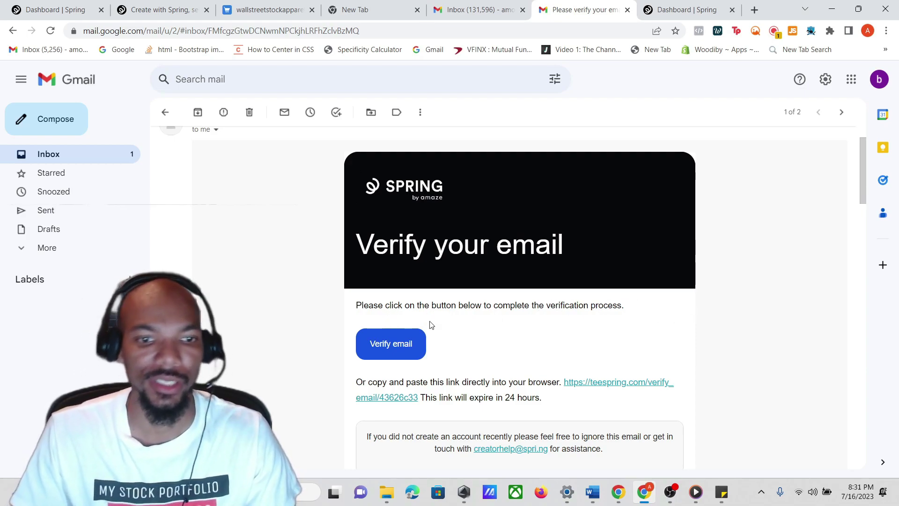
click(385, 343)
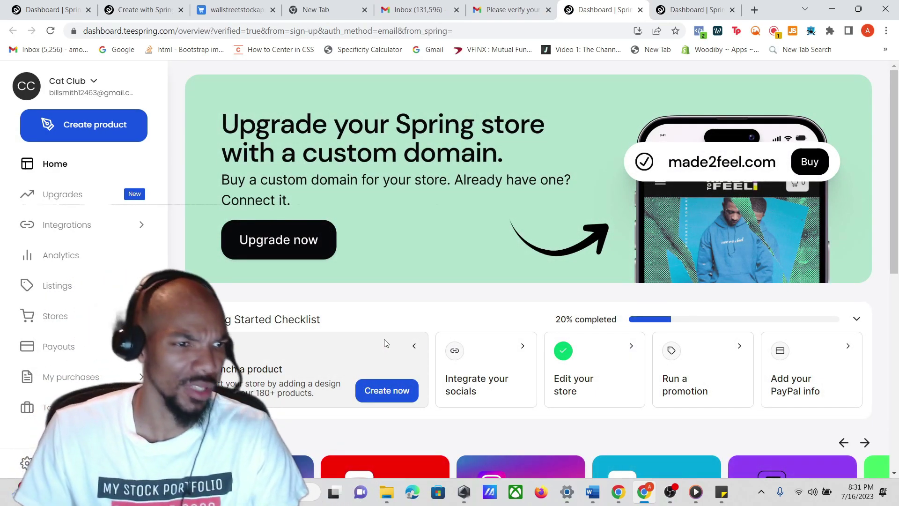
Switch to OBS, move the Video Capture Device source to the canvas's lower right, about 1040 px across and 464 px down, and minimize OBS
click(672, 493)
click(673, 493)
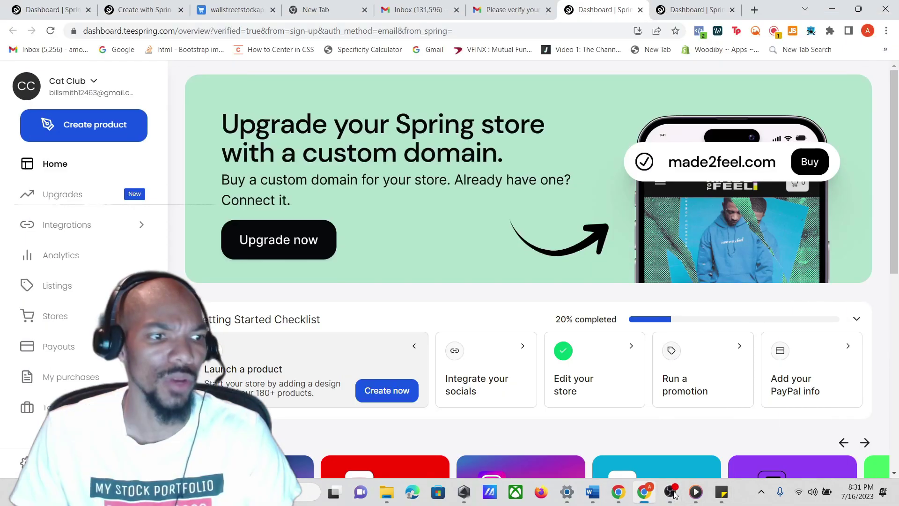
click(673, 493)
click(673, 493)
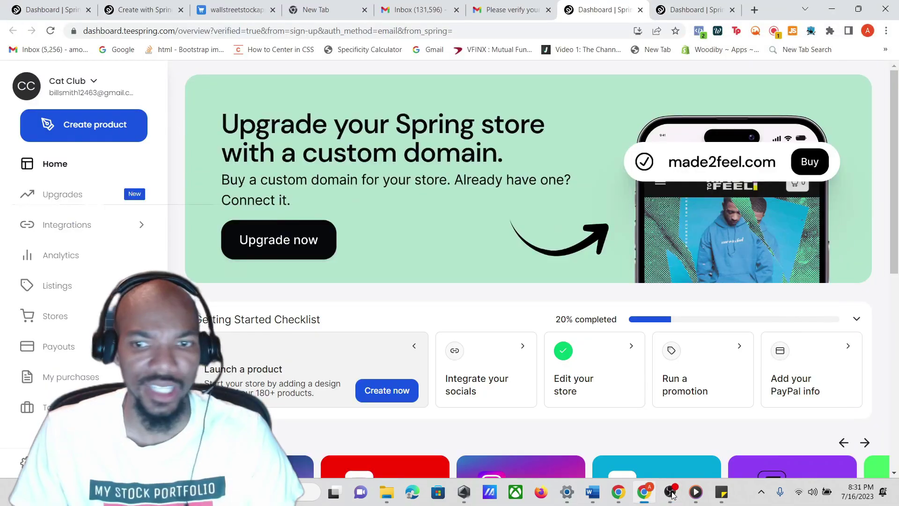
click(673, 493)
drag(273, 251, 562, 258)
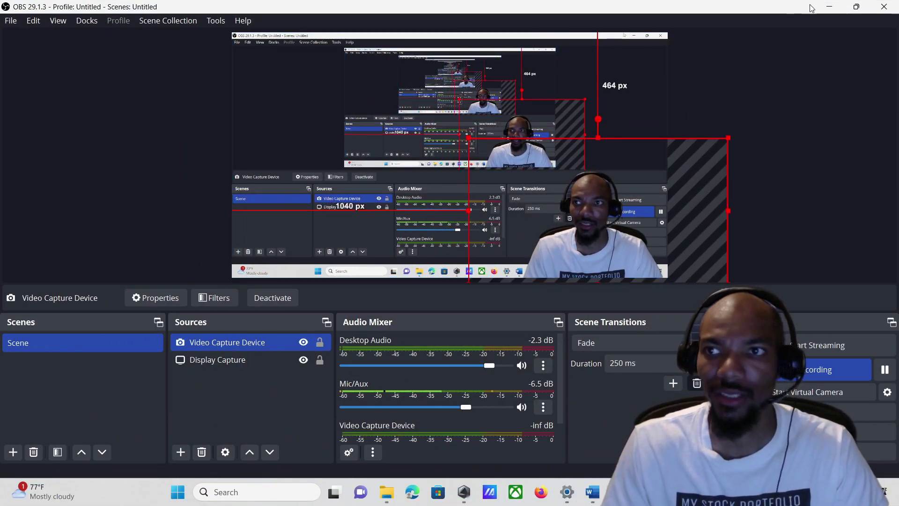
click(836, 9)
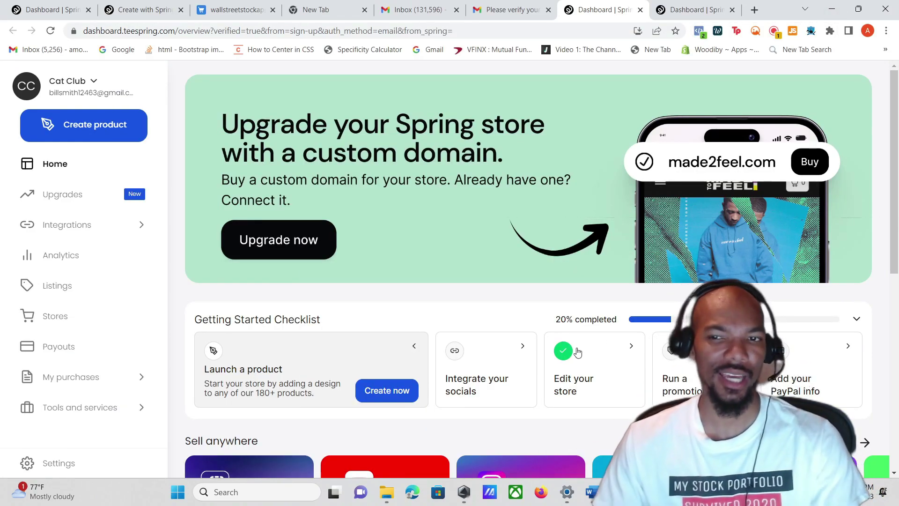
Review the dashboard's Upgrades and Stores pages, and compare the store's web address with the wallstreetstockapparel.com storefront and the spri.ng landing page
click(63, 194)
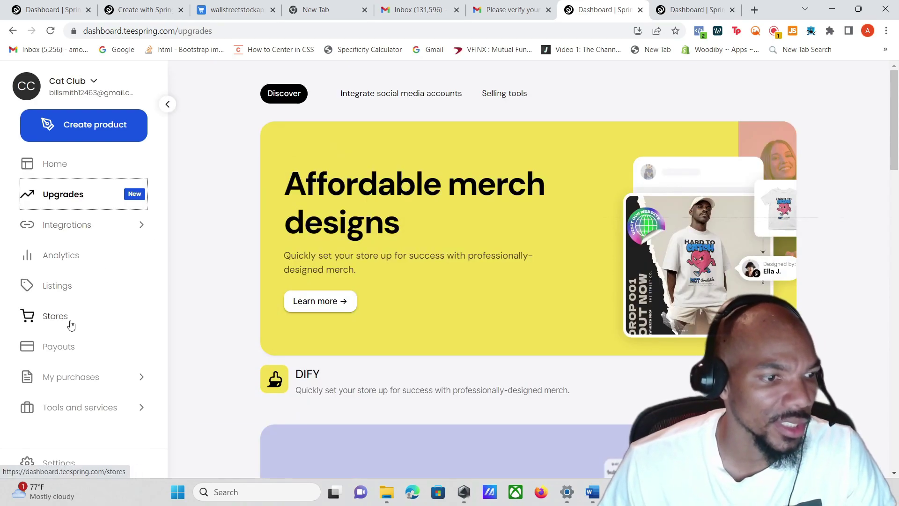
click(45, 318)
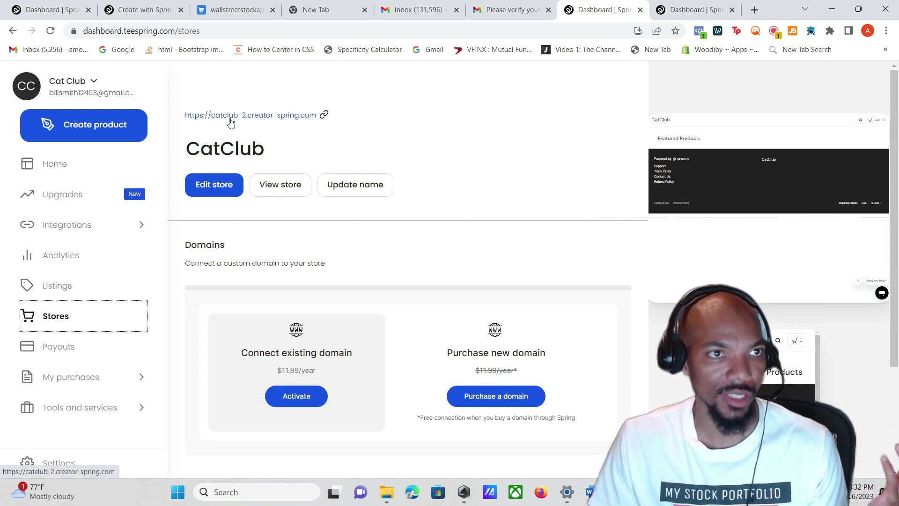
click(237, 9)
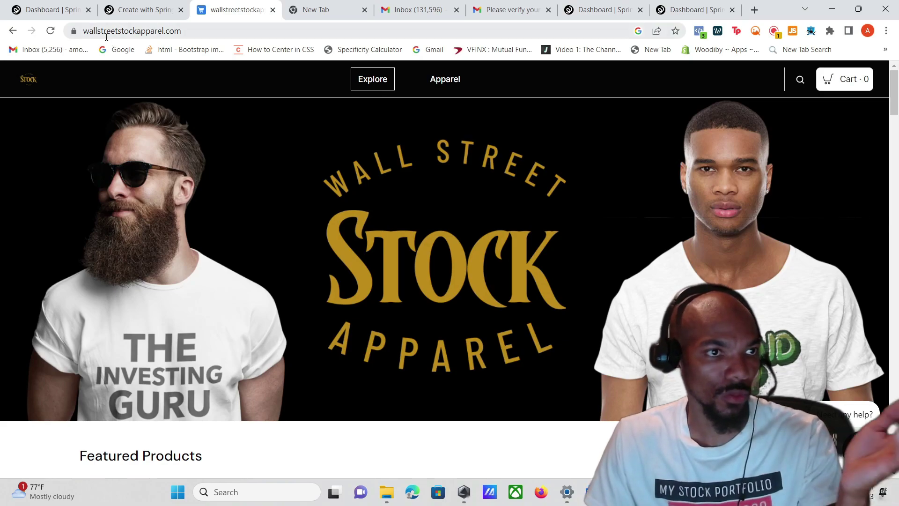
click(130, 10)
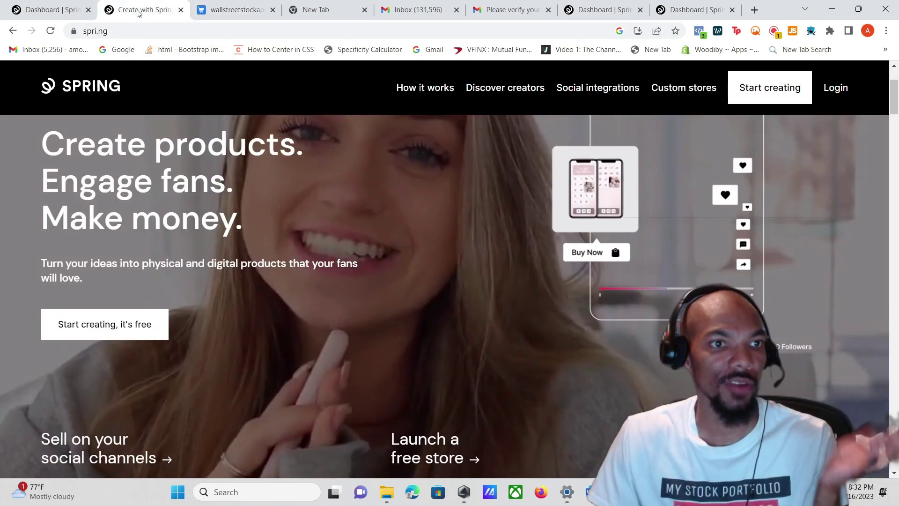
Compare the dashboard's custom domain upgrade offer with the wallstreetstockapparel.com storefront
click(68, 10)
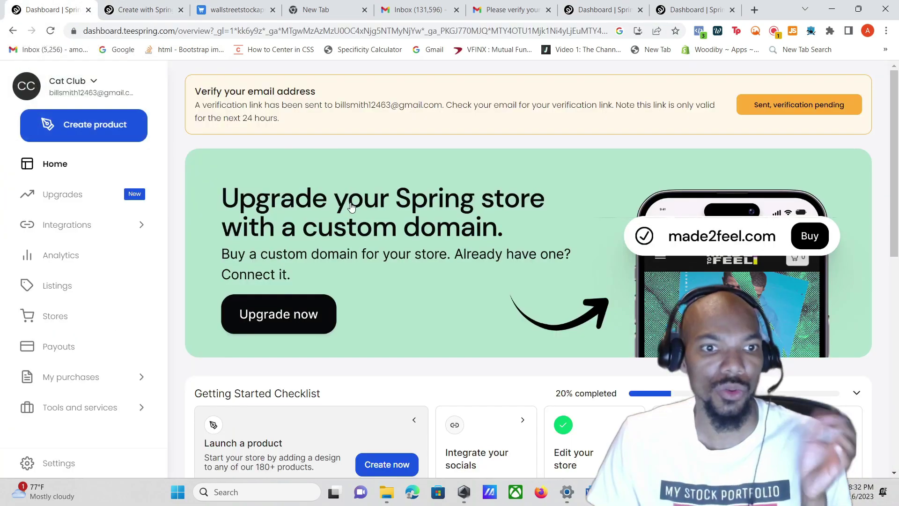
click(235, 10)
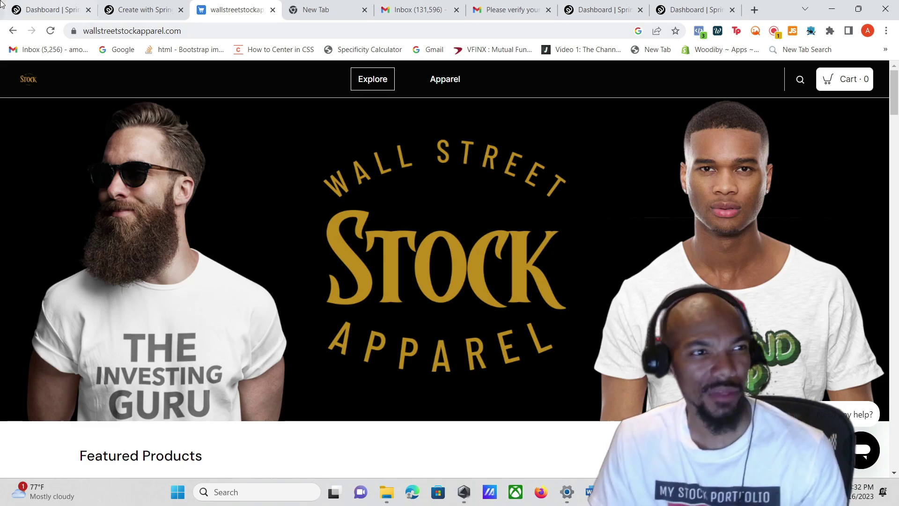
click(39, 13)
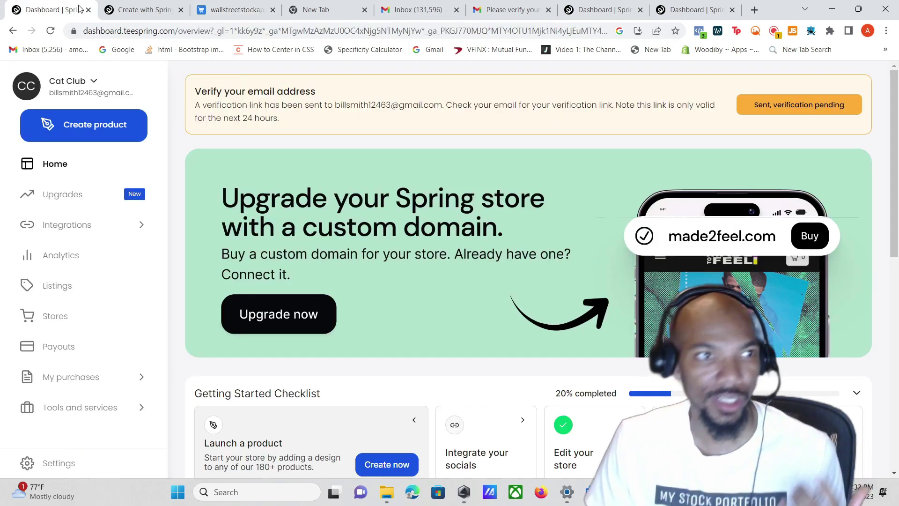
click(230, 14)
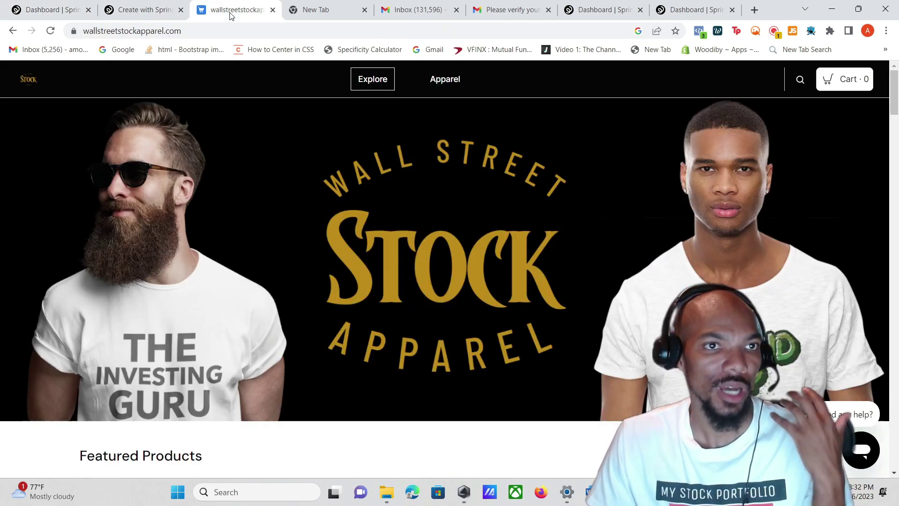
click(141, 10)
click(71, 12)
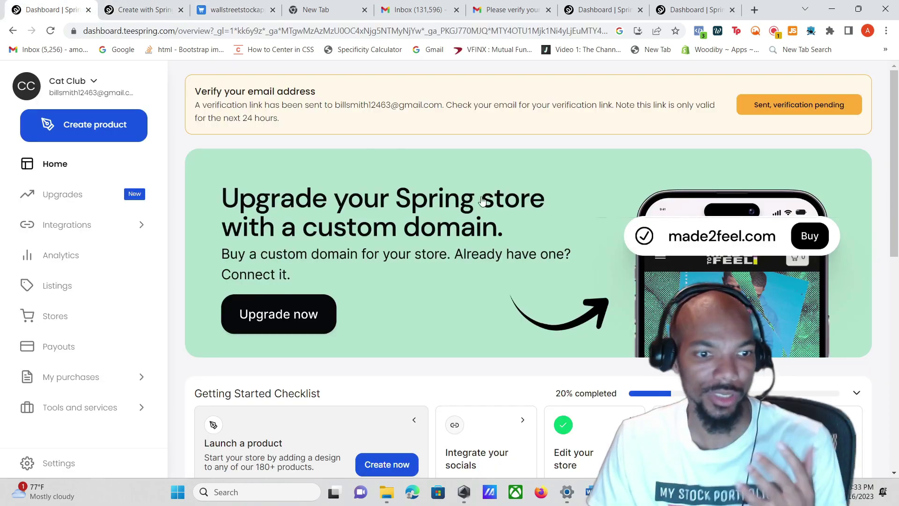
scroll(469, 196, down, 2)
scroll(487, 221, up, 2)
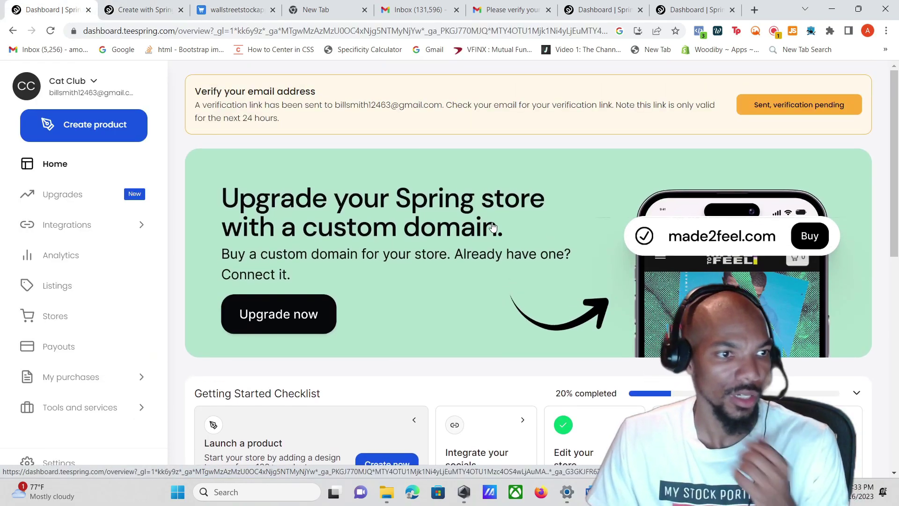
On the Stores page, view the activation and payment form for connecting an existing domain, close it unfilled, and return to Stores
click(595, 10)
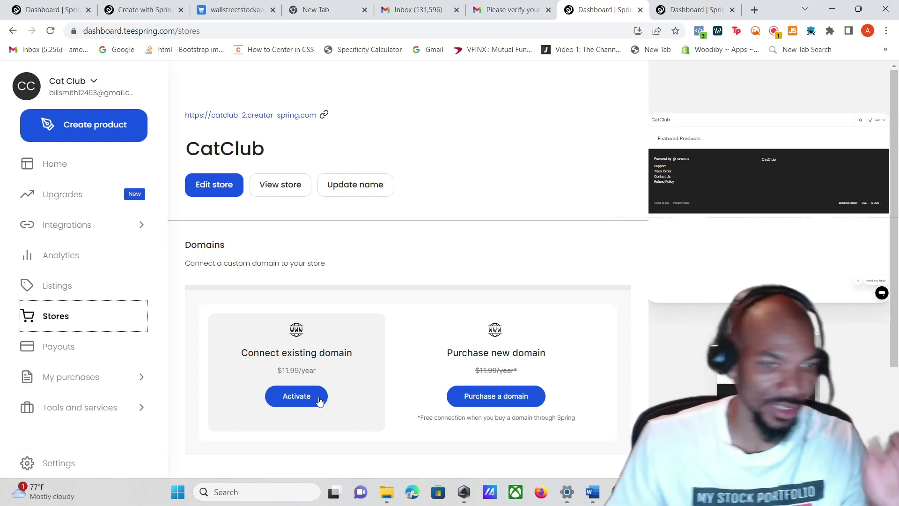
scroll(321, 399, down, 3)
scroll(321, 399, up, 3)
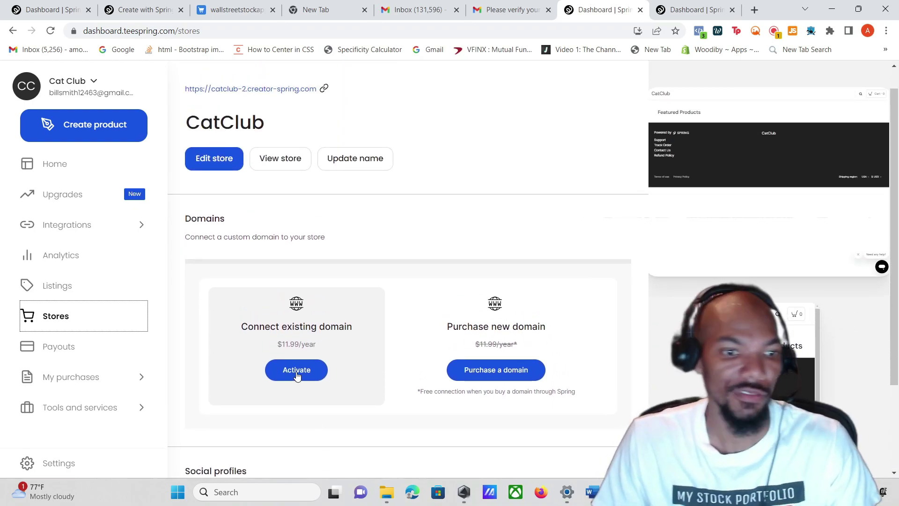
click(297, 373)
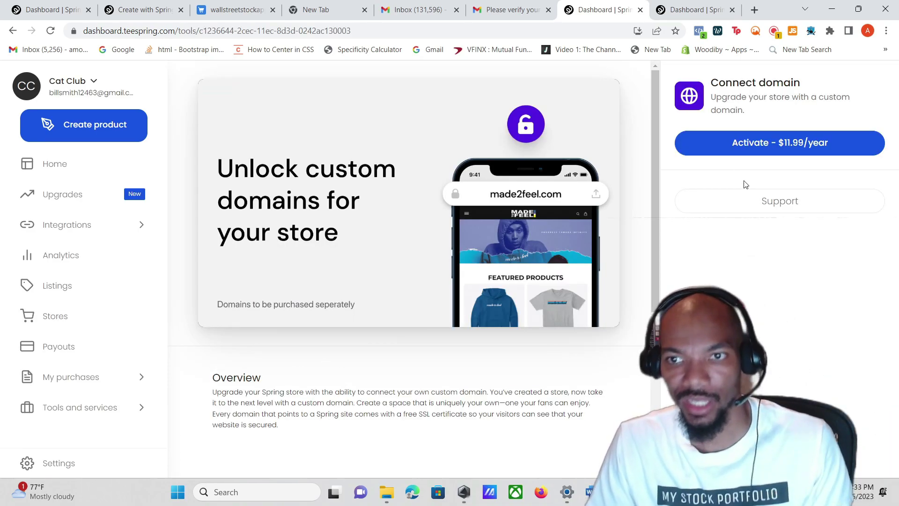
click(754, 151)
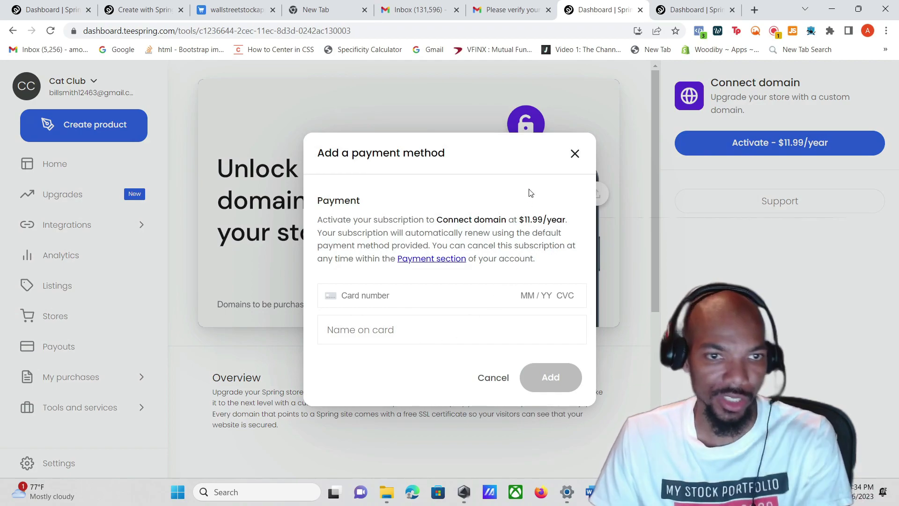
click(576, 154)
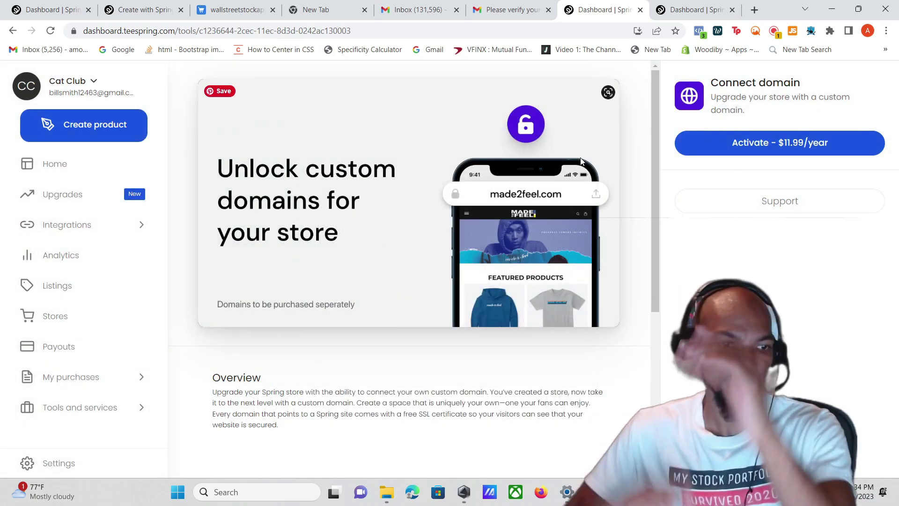
click(13, 31)
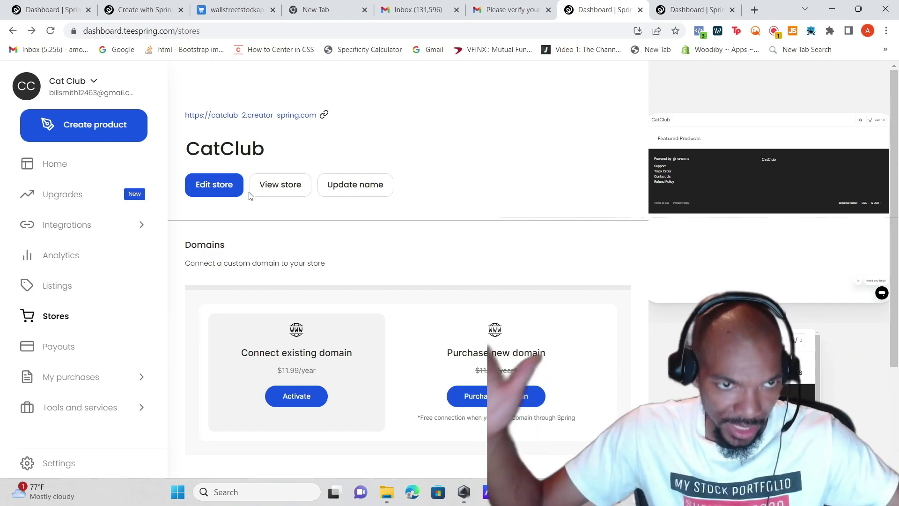
Start adding a Facebook social profile to the store and close the form without entering a profile URL
scroll(607, 236, down, 3)
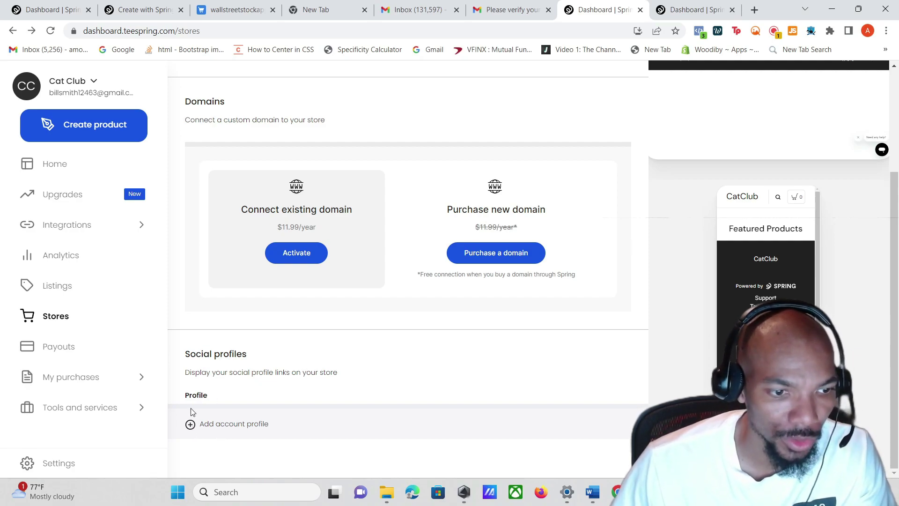
click(189, 430)
click(500, 272)
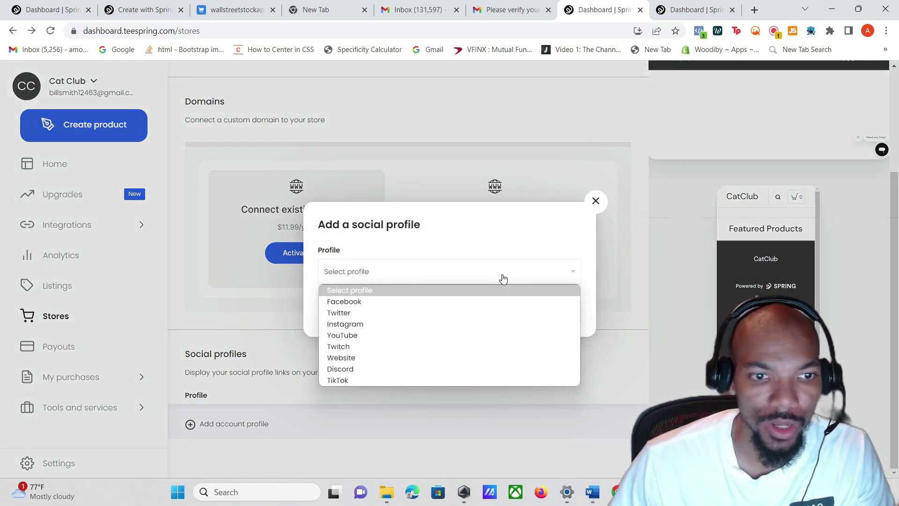
click(399, 303)
click(366, 294)
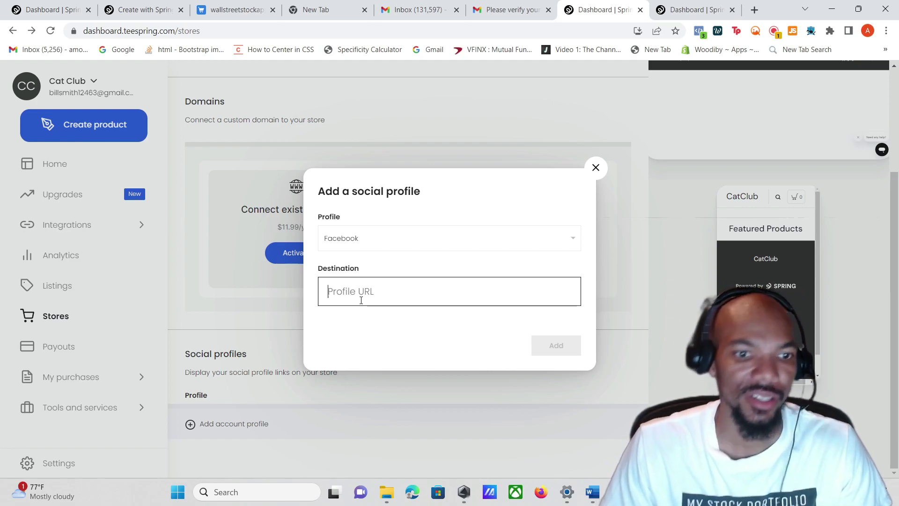
click(596, 169)
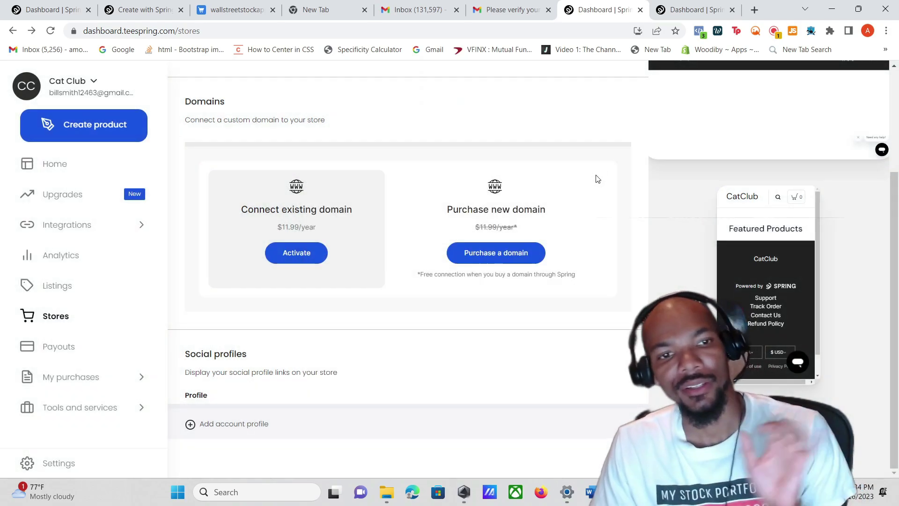
Review the Domains and Social profiles sections of the CatClub Stores page
scroll(566, 297, up, 3)
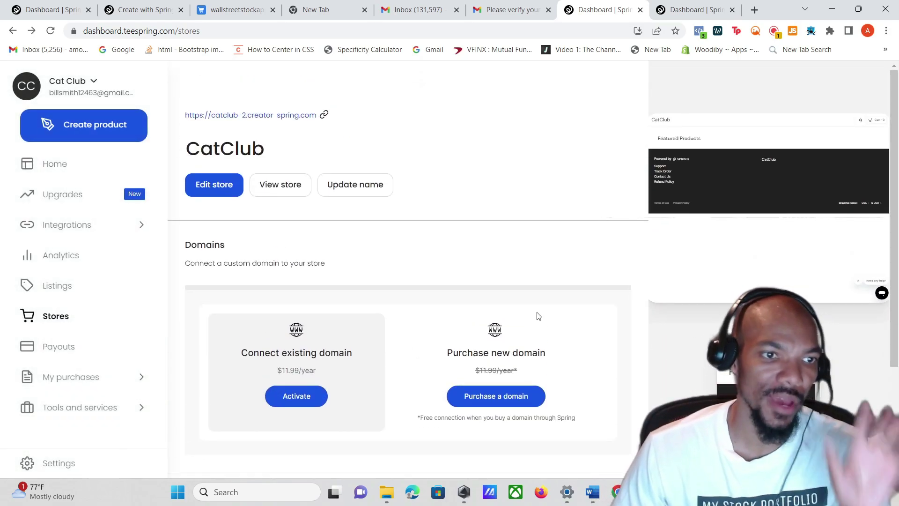
scroll(539, 316, down, 3)
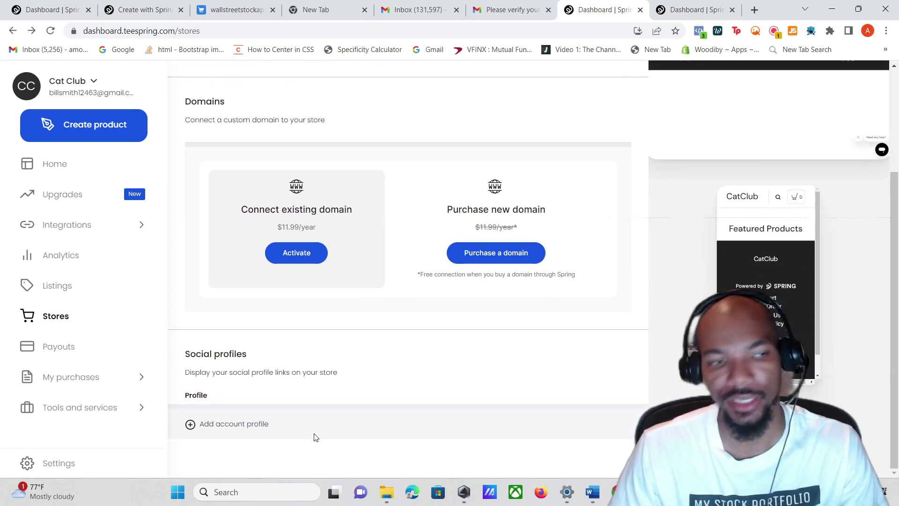
scroll(313, 437, up, 3)
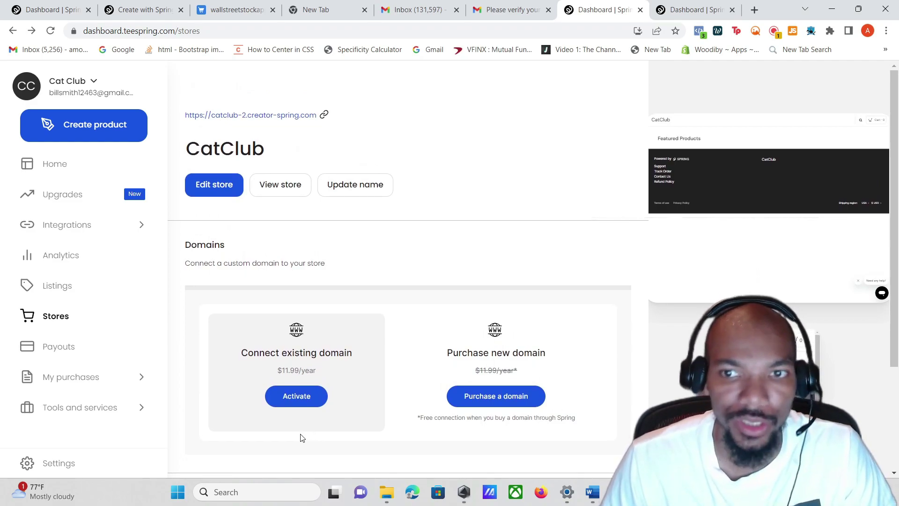
scroll(794, 200, down, 3)
scroll(792, 202, up, 3)
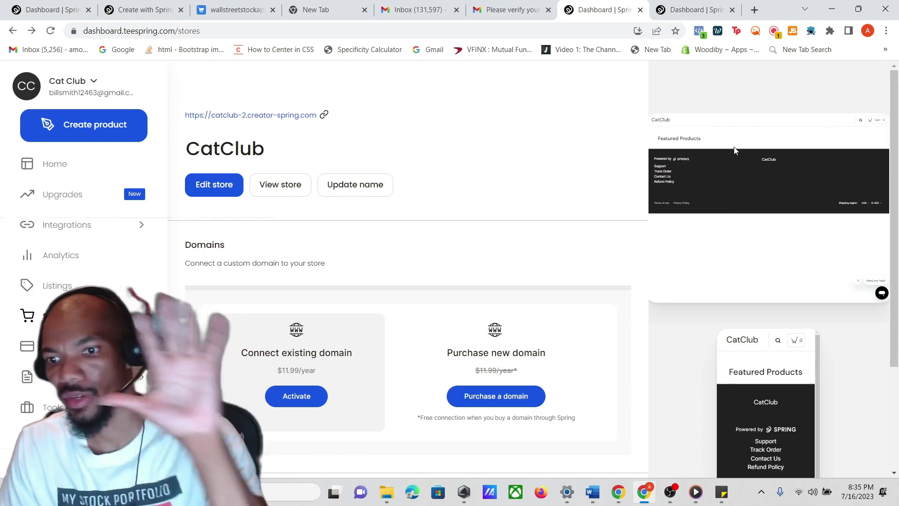
Examine the desktop and mobile previews of the CatClub storefront on the Stores page
scroll(799, 395, down, 2)
scroll(811, 451, down, 3)
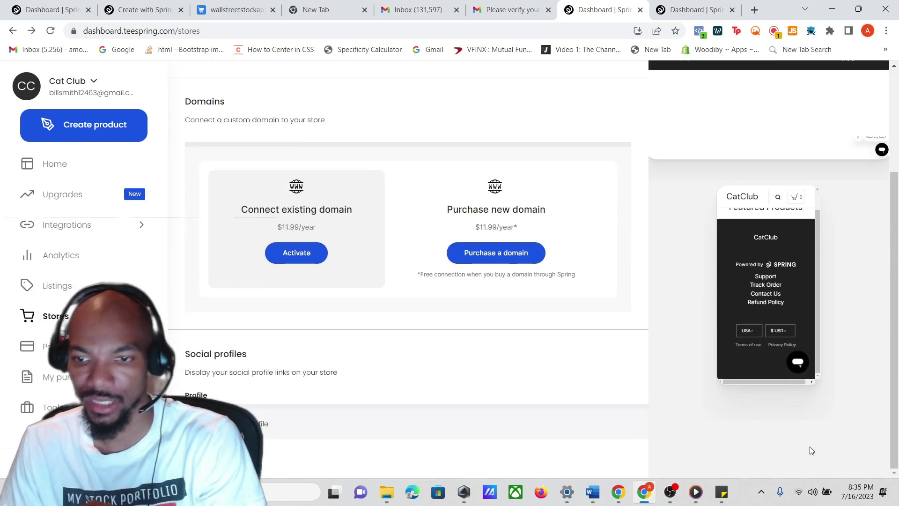
scroll(805, 345, up, 1)
scroll(804, 286, up, 1)
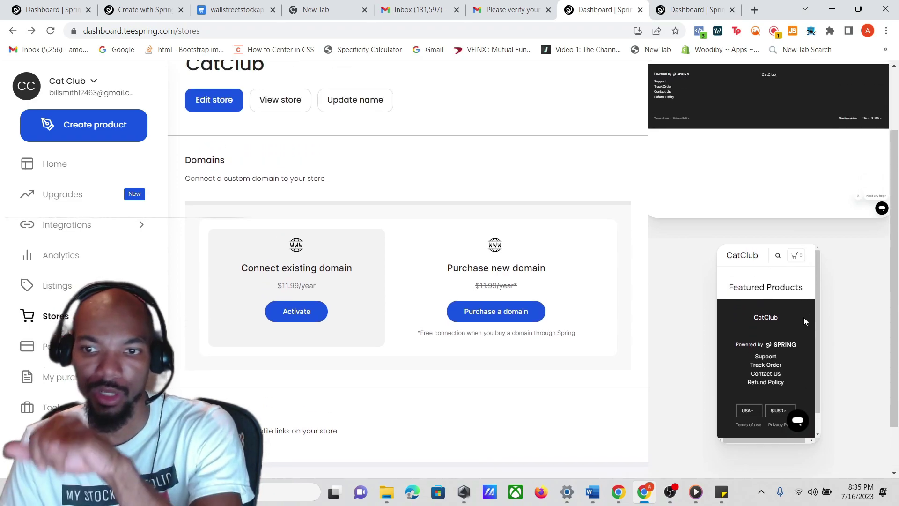
scroll(804, 319, up, 2)
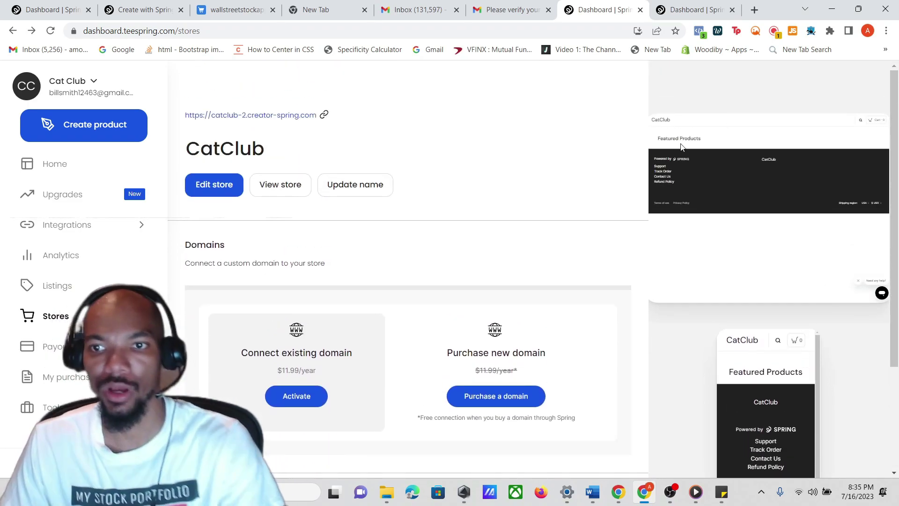
key(ctrl+1)
click(607, 13)
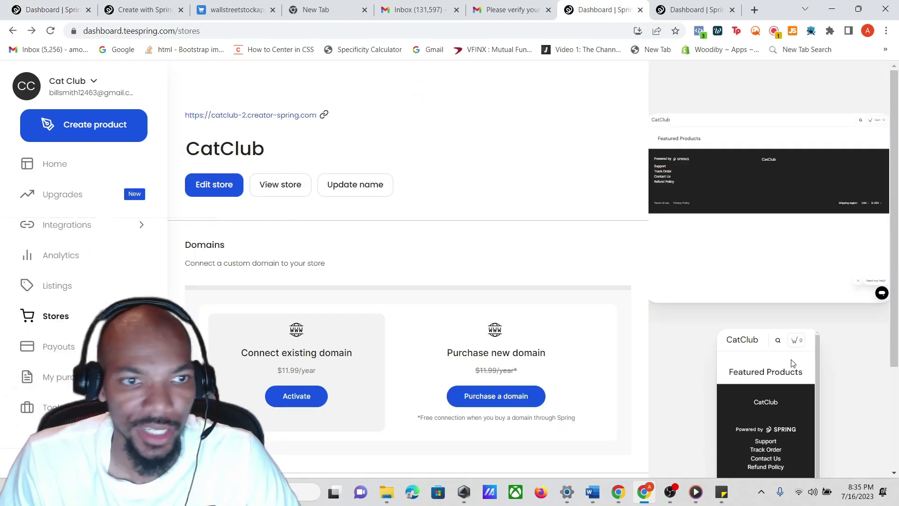
scroll(794, 369, down, 1)
scroll(802, 409, up, 1)
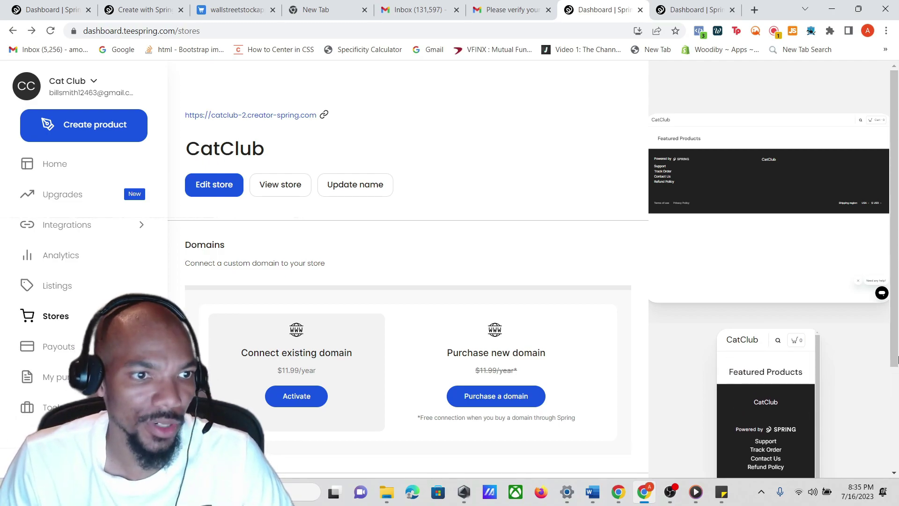
View the live CatClub storefront, check its web address, and return to the Stores page
click(279, 192)
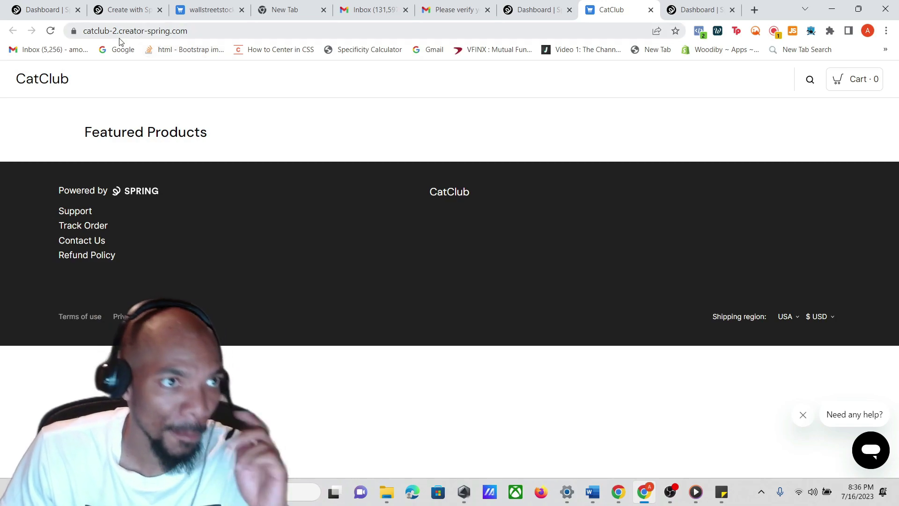
drag(198, 33, 112, 32)
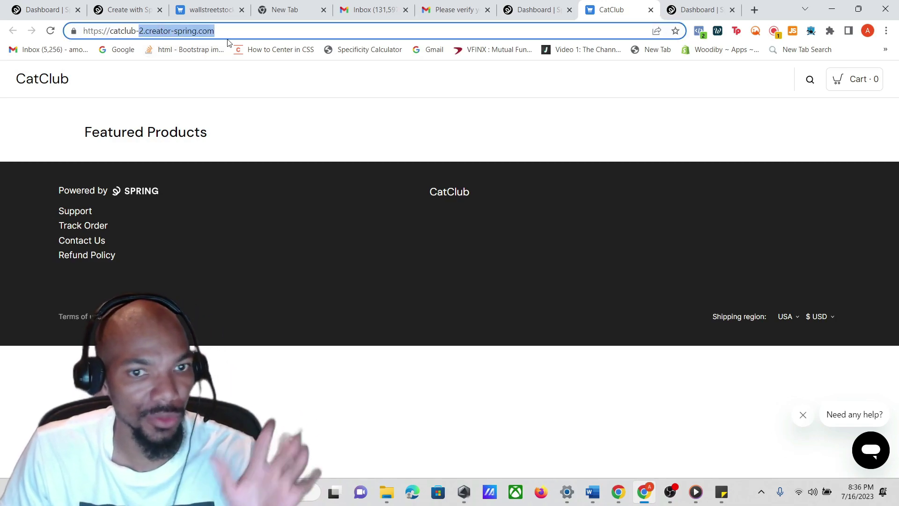
click(296, 145)
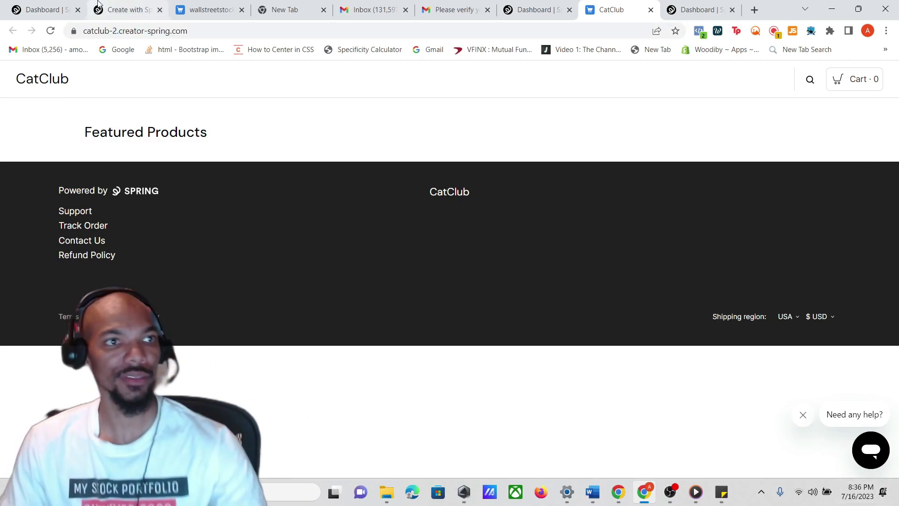
click(533, 10)
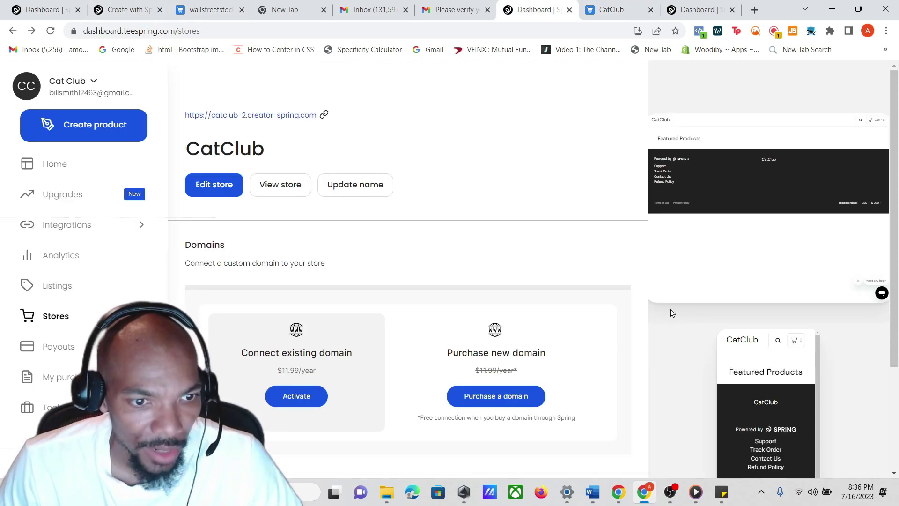
Open the CatClub store for editing and go to its Navigation bar layout settings
click(216, 187)
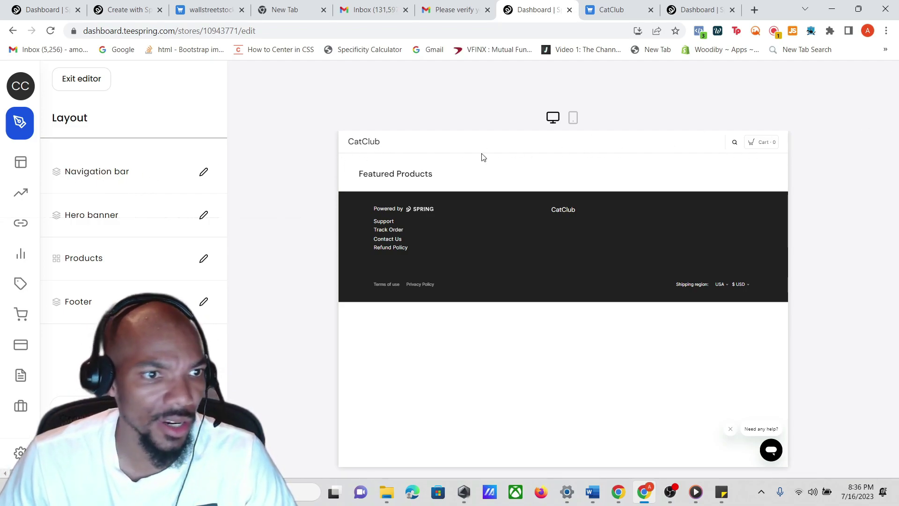
click(206, 174)
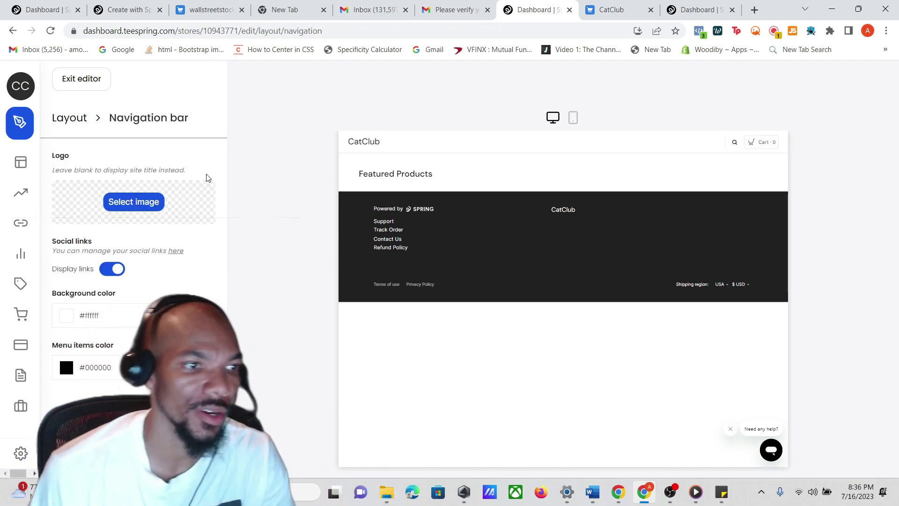
mouse_move(23, 133)
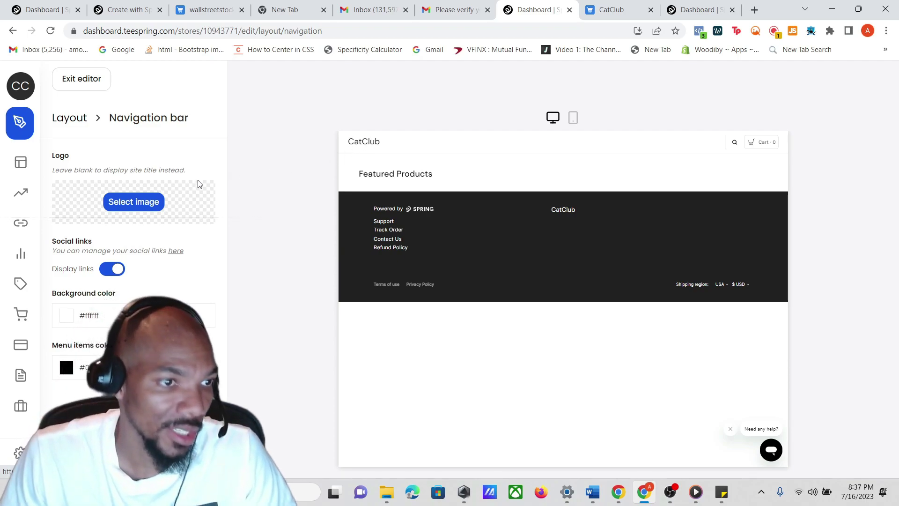
Browse for a navigation bar logo, select the aipg1 image in the Videos folder, and cancel the file selection
click(134, 209)
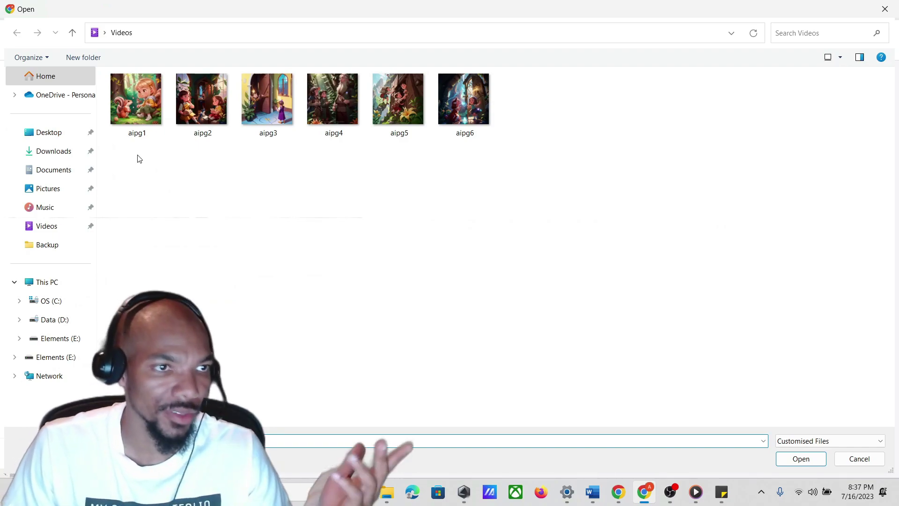
click(131, 103)
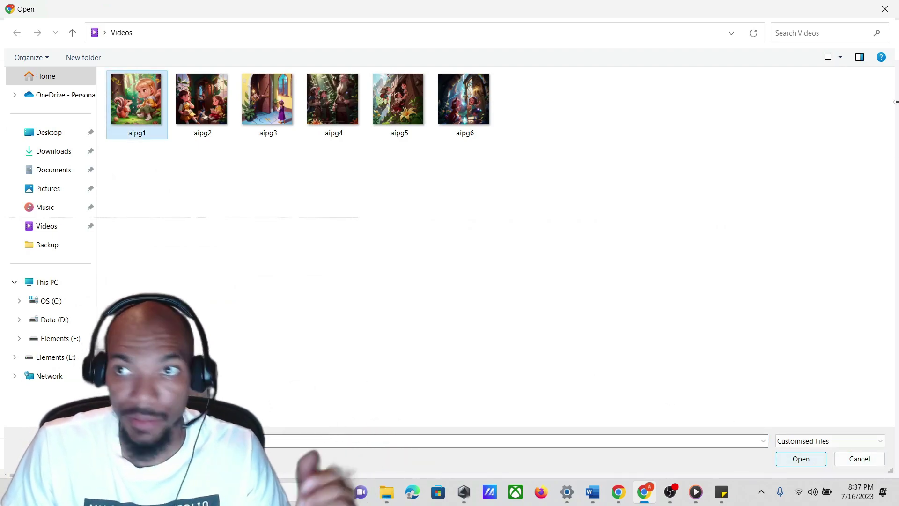
click(884, 9)
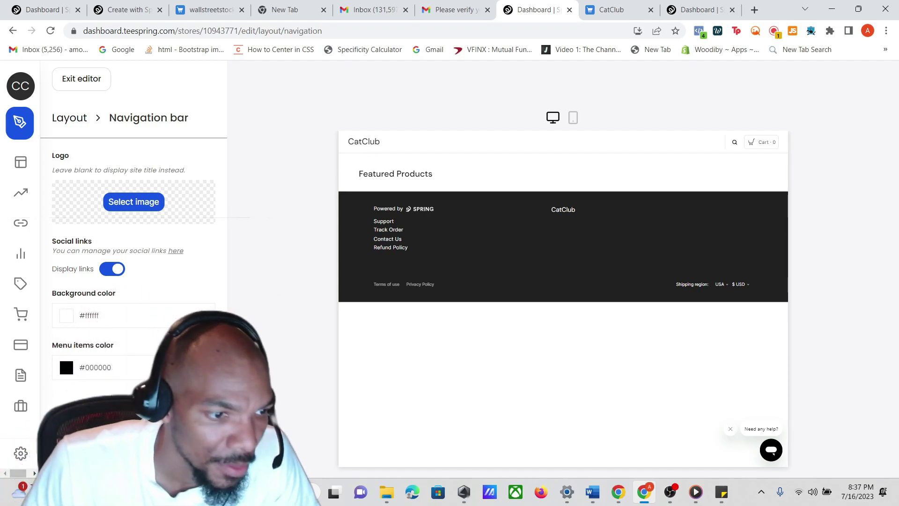
Set the navigation bar's menu items color to the muted red #c96363
click(106, 378)
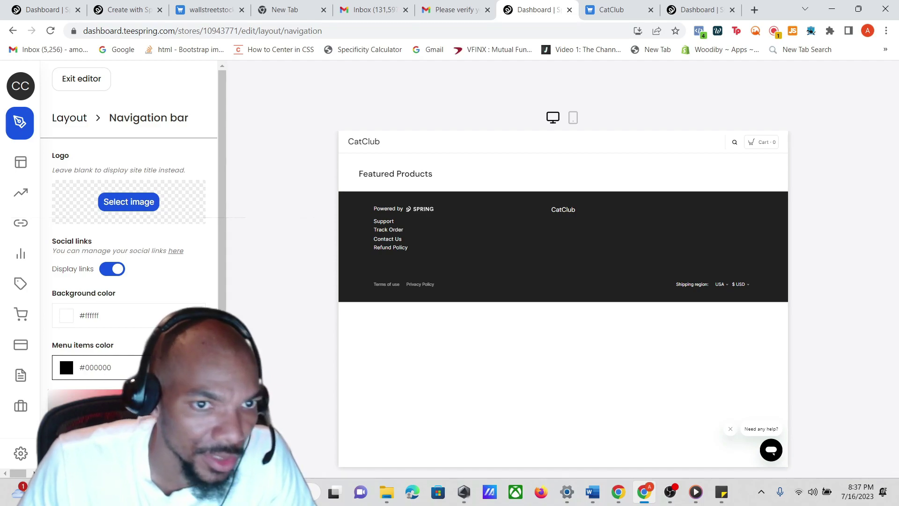
click(135, 407)
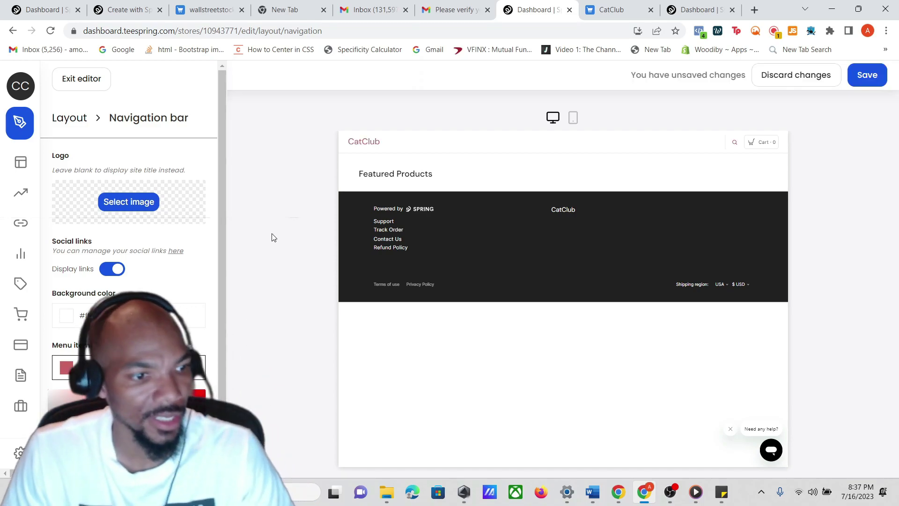
scroll(125, 233, down, 1)
scroll(125, 233, down, 1)
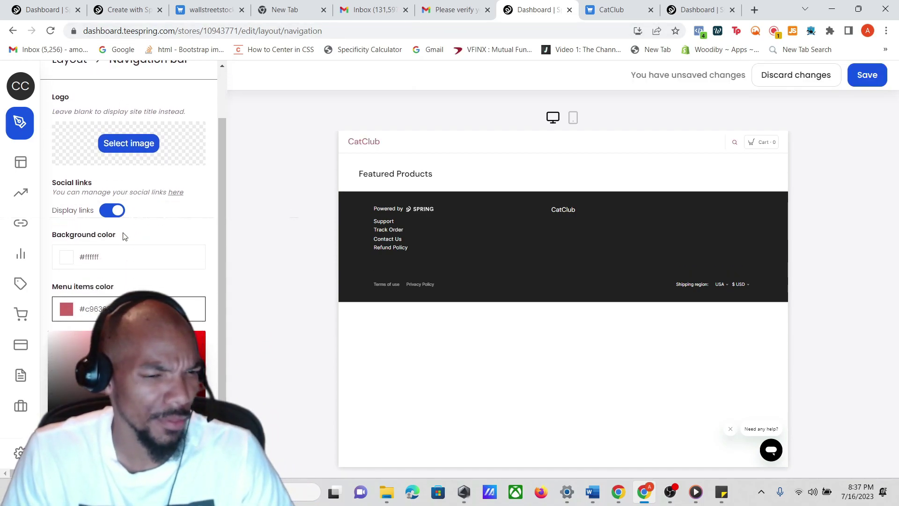
click(561, 414)
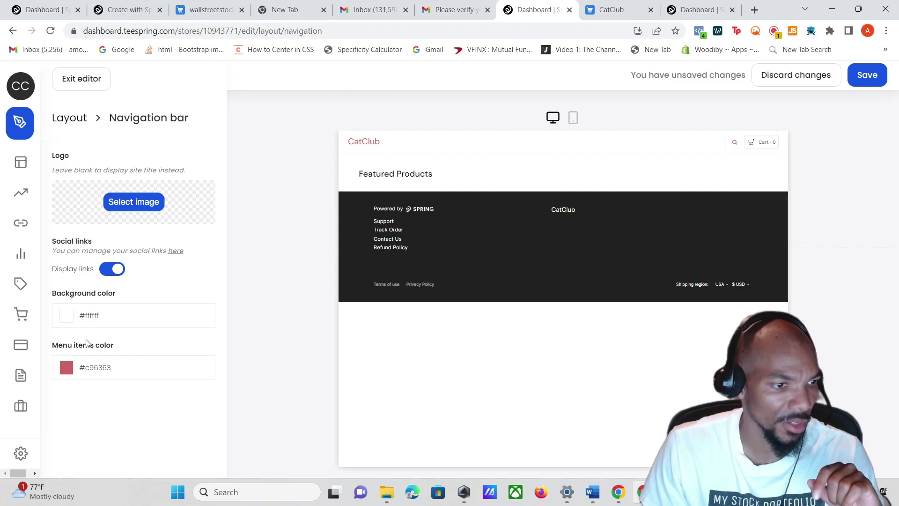
Try different shades for the menu items color, ending on the yellow-green #a3af33
click(107, 372)
click(109, 384)
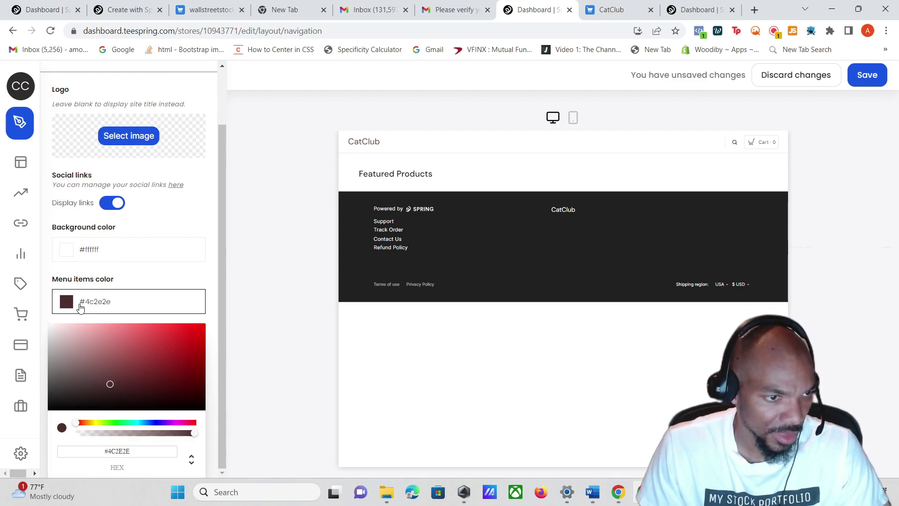
click(112, 387)
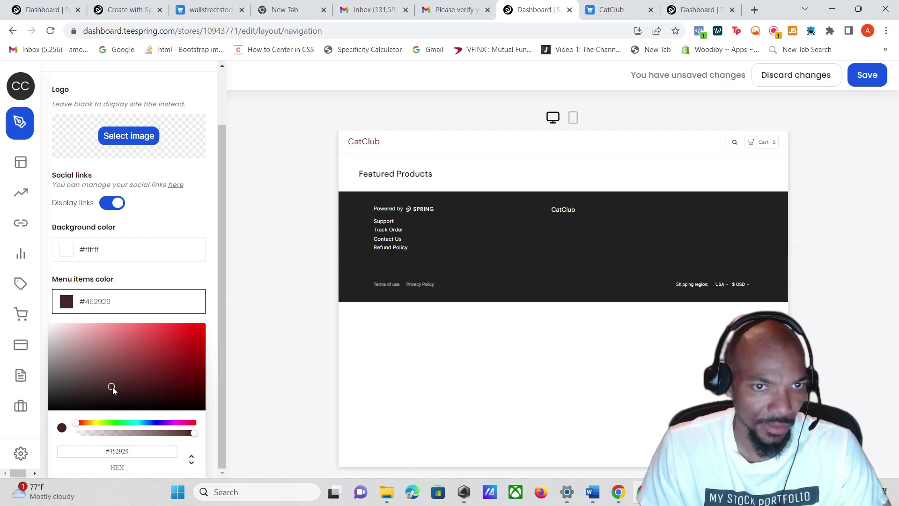
click(103, 365)
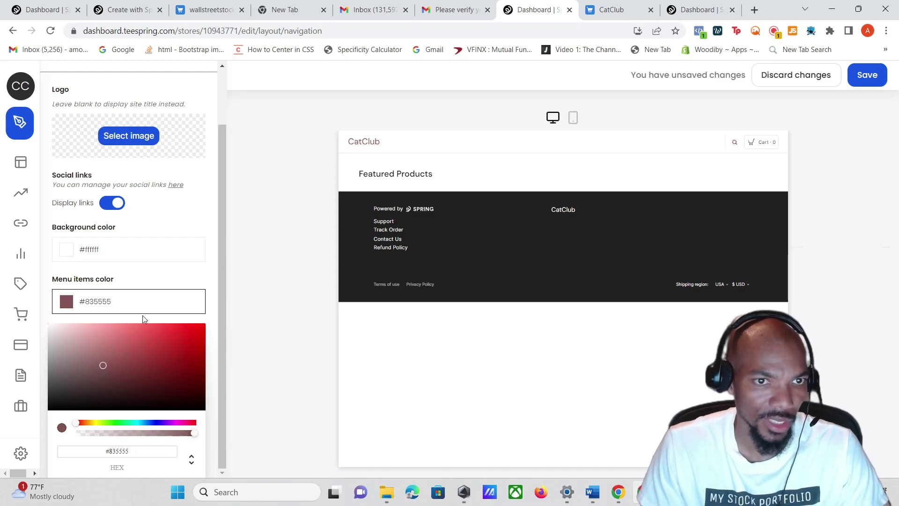
click(97, 422)
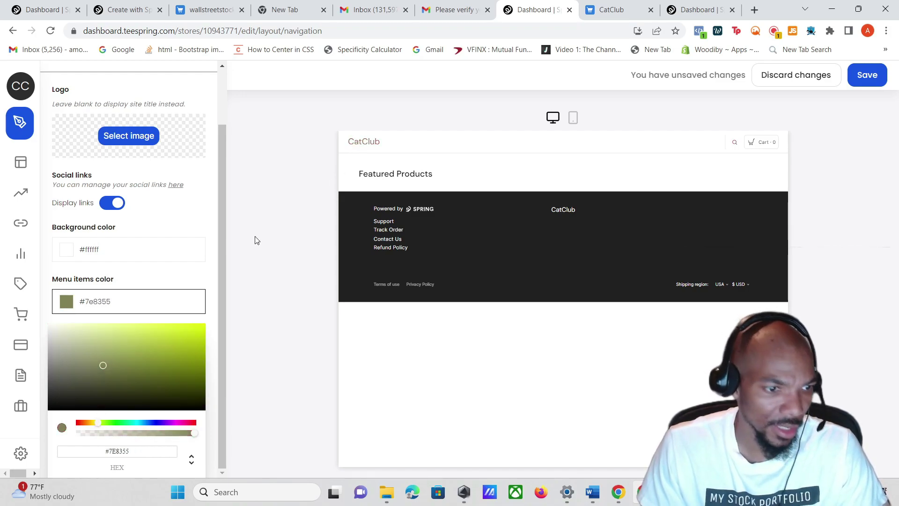
drag(149, 360, 160, 350)
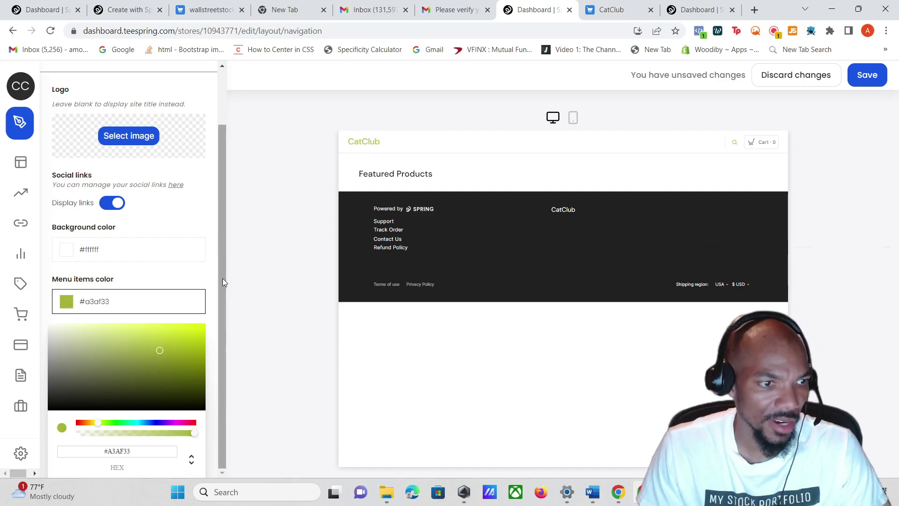
Give the navigation bar the pinkish background color #c2adb4 and reduce its opacity to 0
click(69, 302)
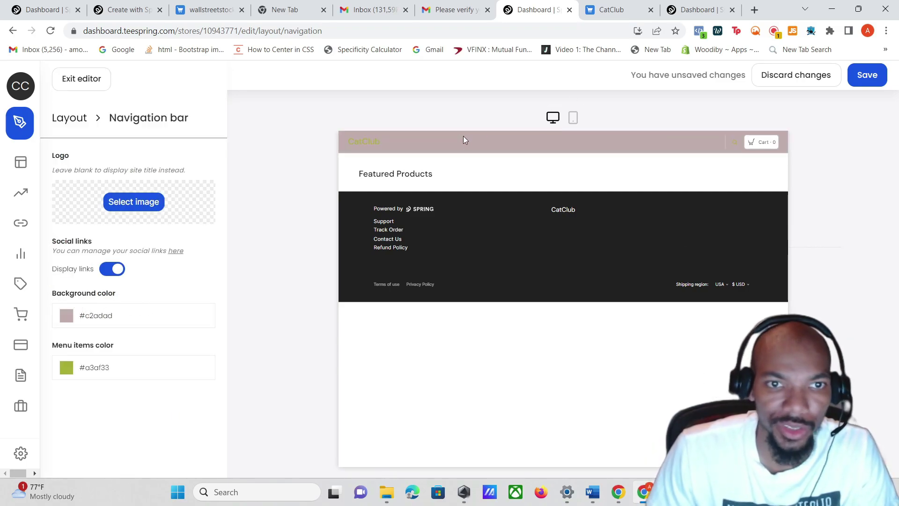
click(121, 322)
scroll(164, 407, down, 1)
click(191, 424)
drag(194, 435, 77, 435)
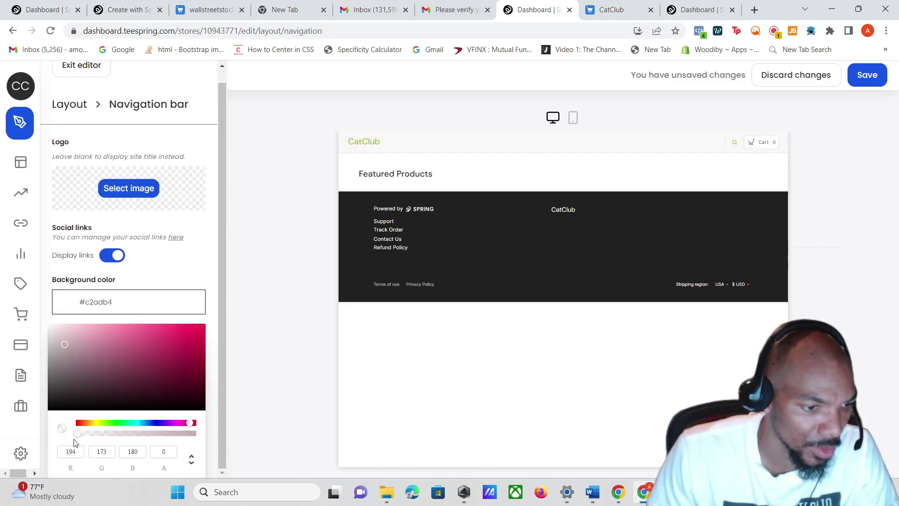
Change the transparent navigation bar background to the near-black brown #160902
click(82, 424)
drag(113, 399, 96, 410)
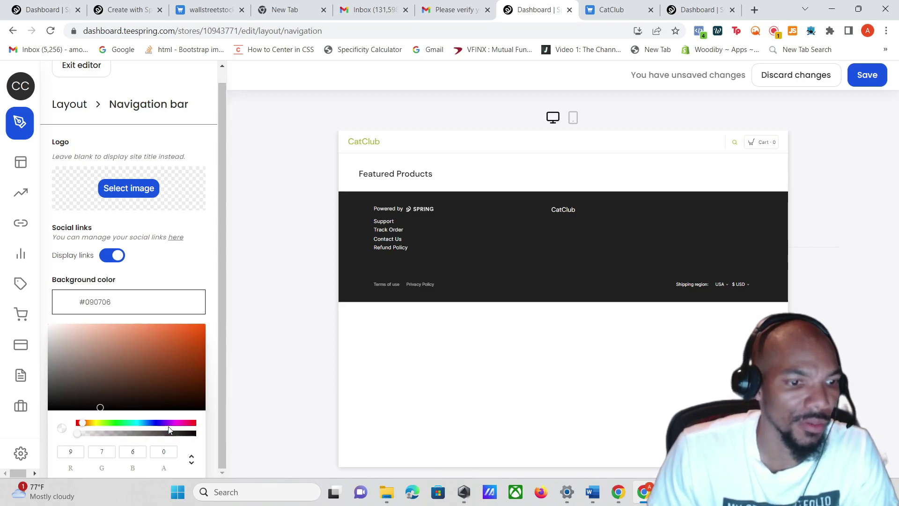
click(194, 408)
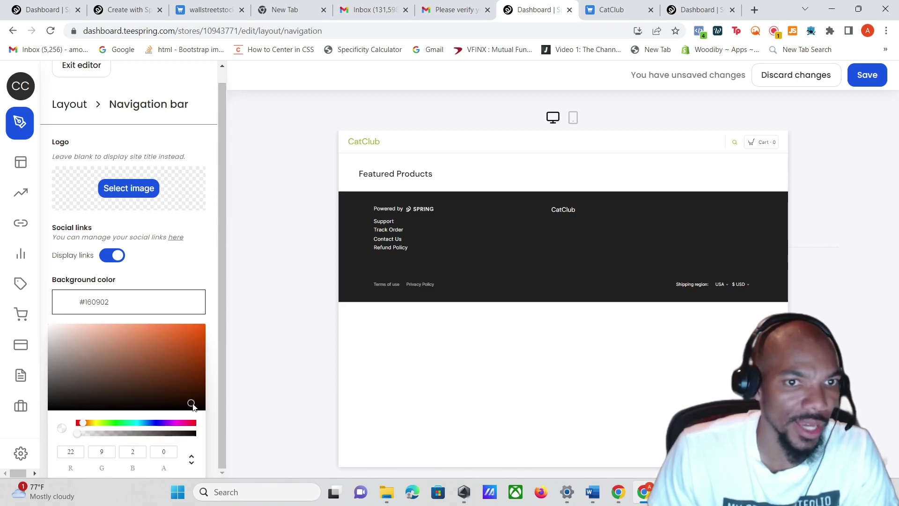
click(183, 276)
Look at the wallstreetstockapparel.com storefront's black navigation bar for comparison and return to the CatClub layout editor
click(210, 9)
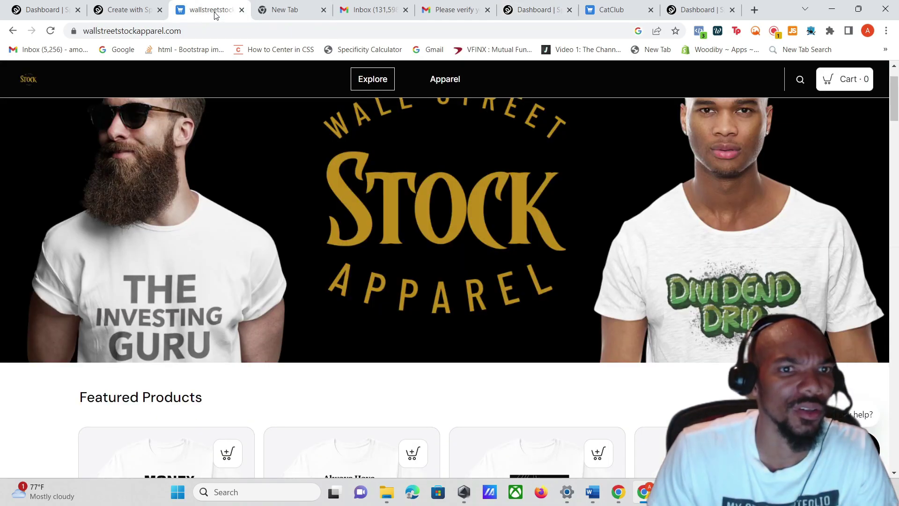
click(49, 13)
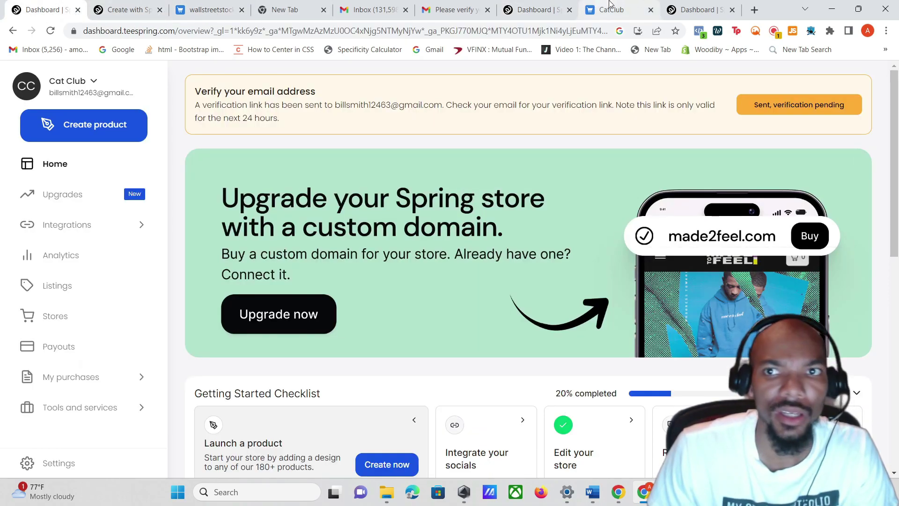
click(692, 11)
click(526, 14)
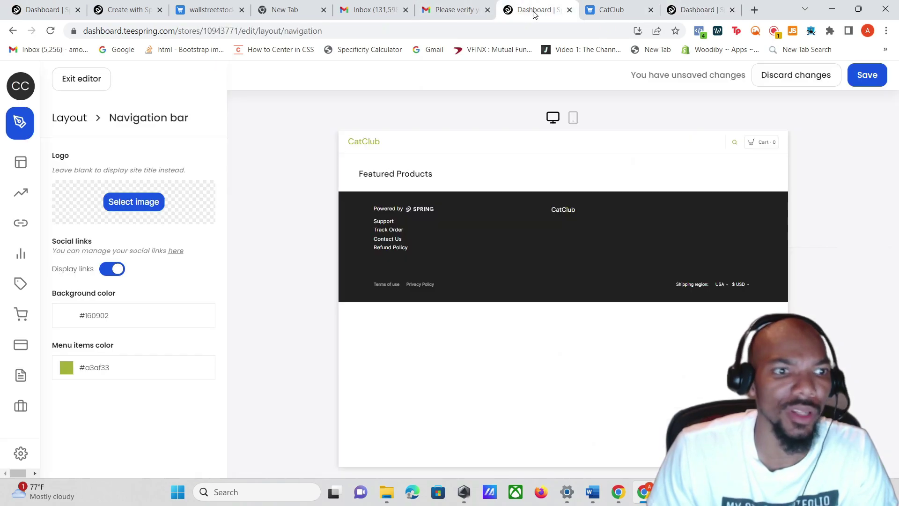
Set the navigation bar background to the dark green #1f321f with an opacity of 0.73
click(129, 302)
drag(196, 433, 77, 436)
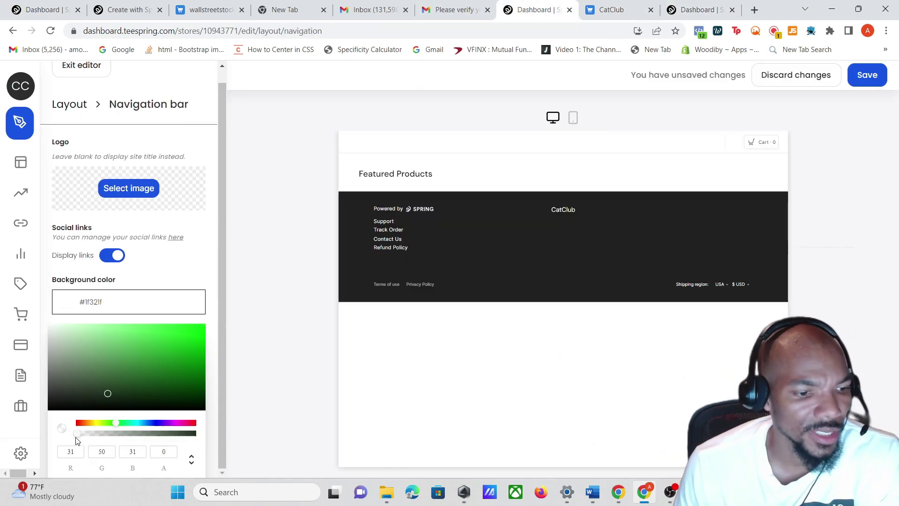
drag(80, 437, 157, 434)
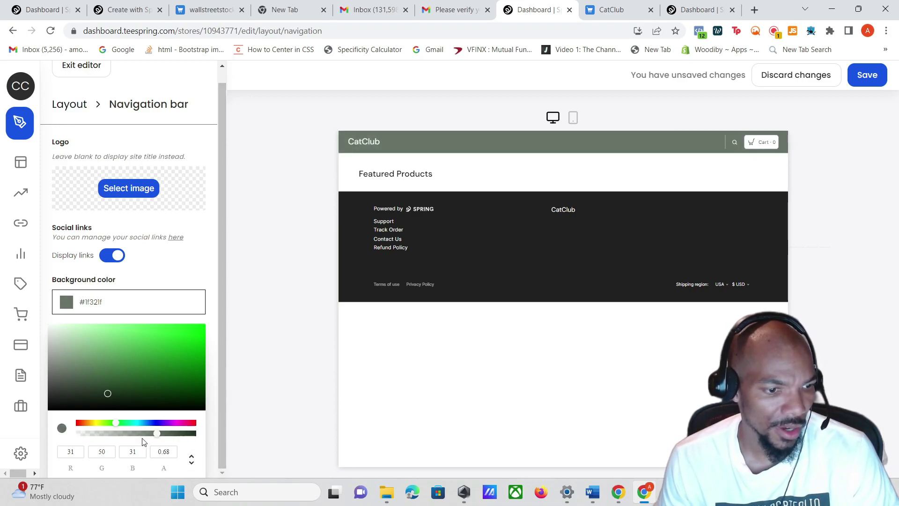
mouse_move(157, 436)
mouse_down()
mouse_move(70, 431)
mouse_move(192, 436)
mouse_move(164, 440)
mouse_up()
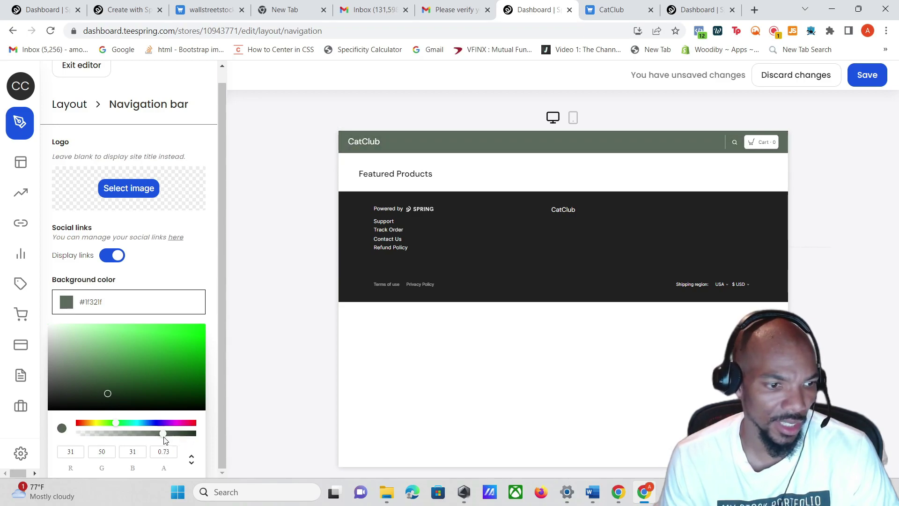
Set the navigation bar background to RGB 19, 220, 124 (#13dc7c) and lower its opacity to 0
click(93, 403)
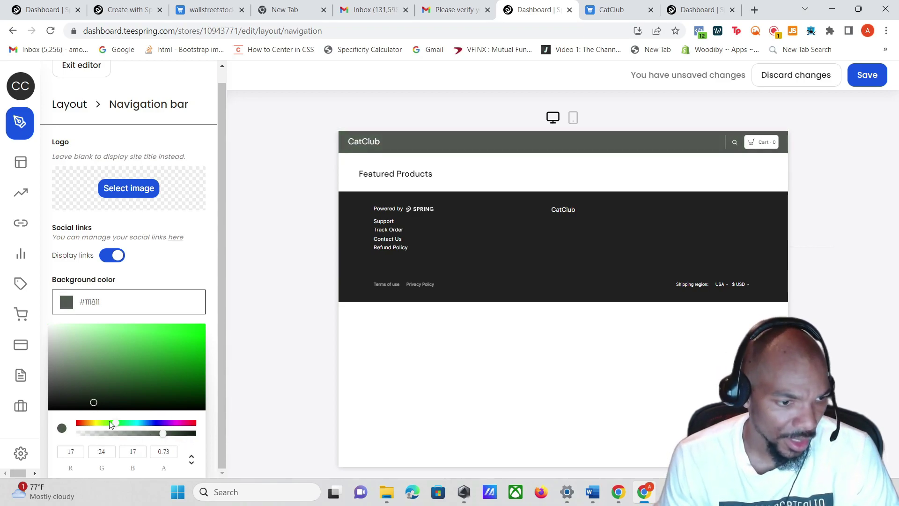
drag(115, 423, 137, 424)
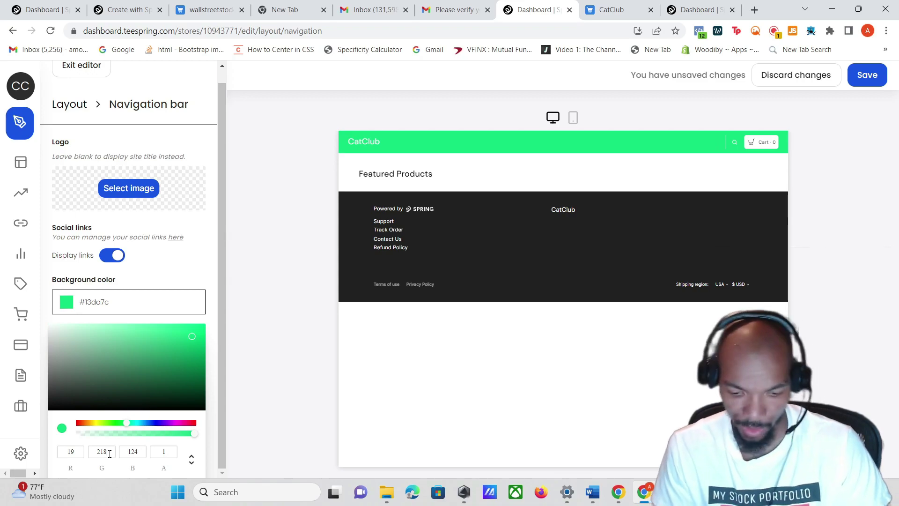
key(BackSpace)
key(BackSpace)
text(20)
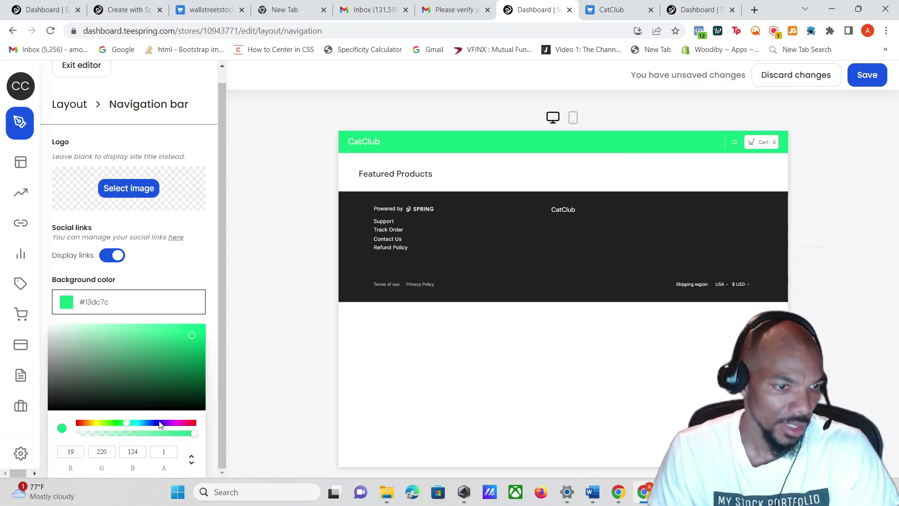
drag(195, 438, 77, 444)
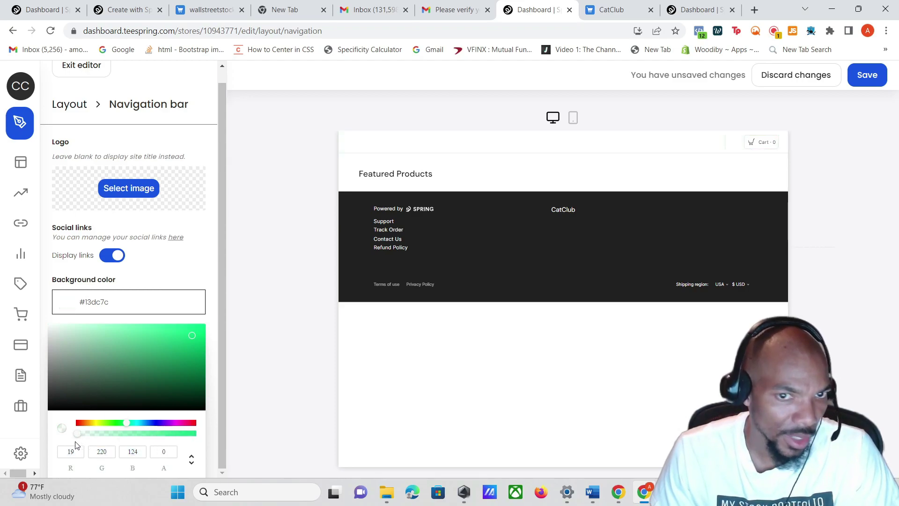
click(162, 264)
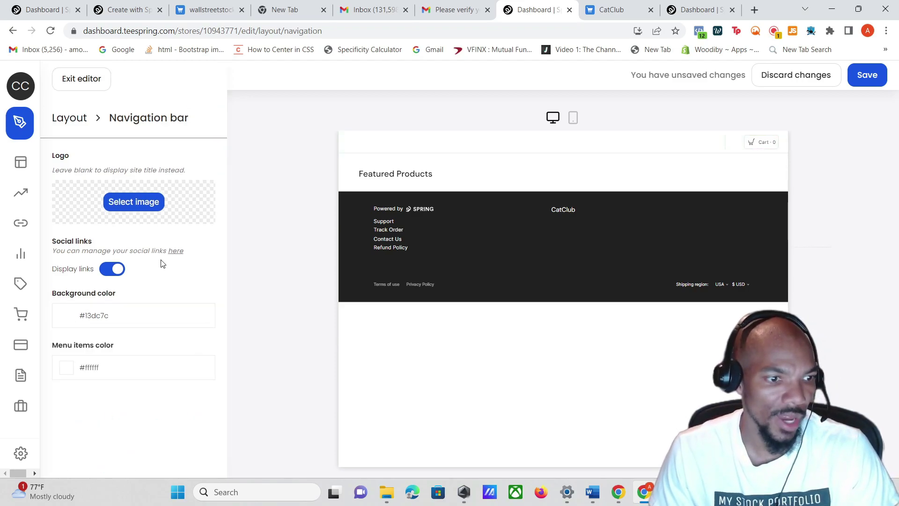
Set the menu items color to the near-black #0b0a0a and close the color picker
click(100, 375)
scroll(183, 376, down, 2)
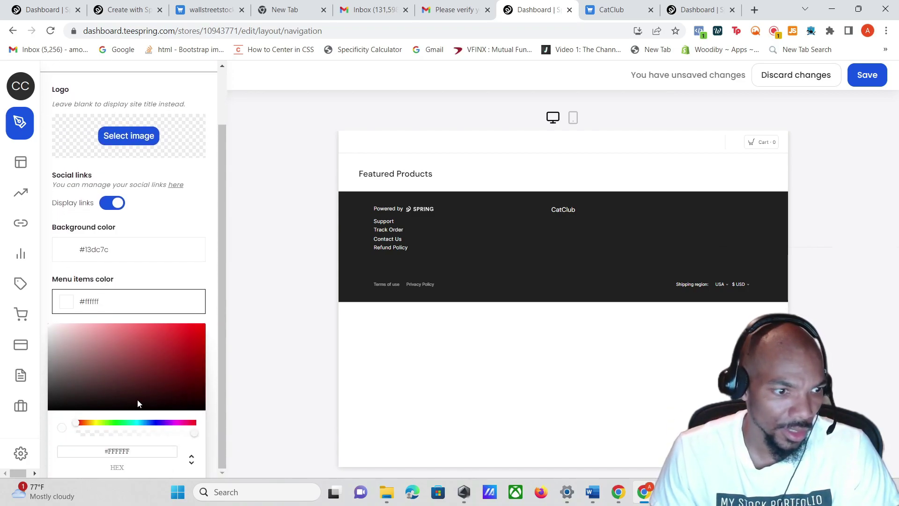
click(62, 405)
click(56, 409)
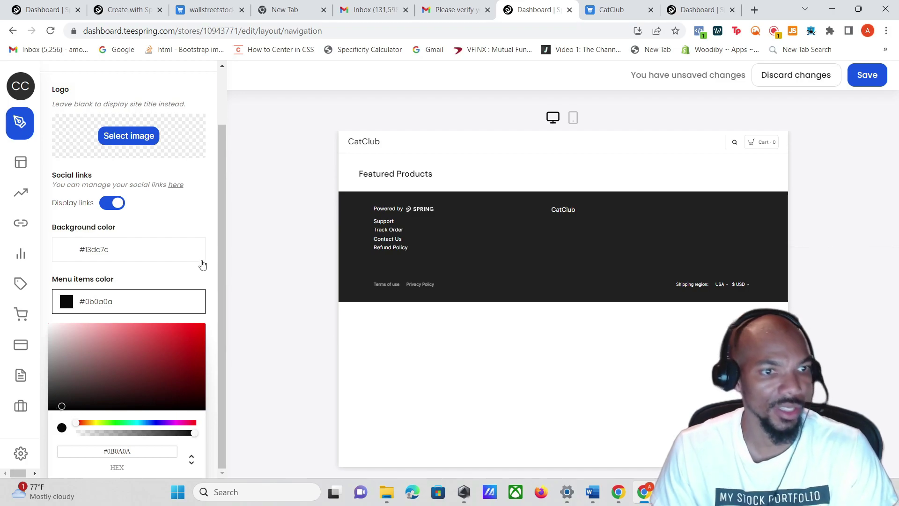
click(202, 276)
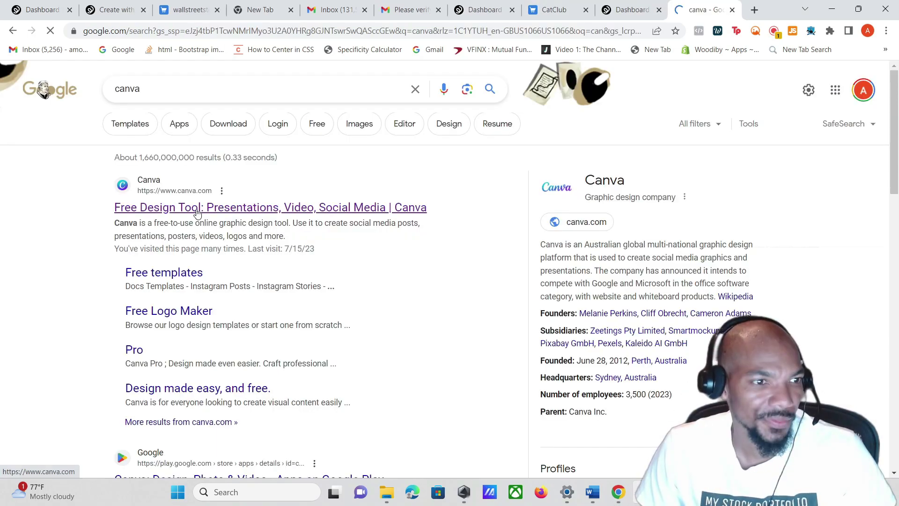
Open Canva from the Google results, search for "logo", and go to its Logo templates
click(196, 208)
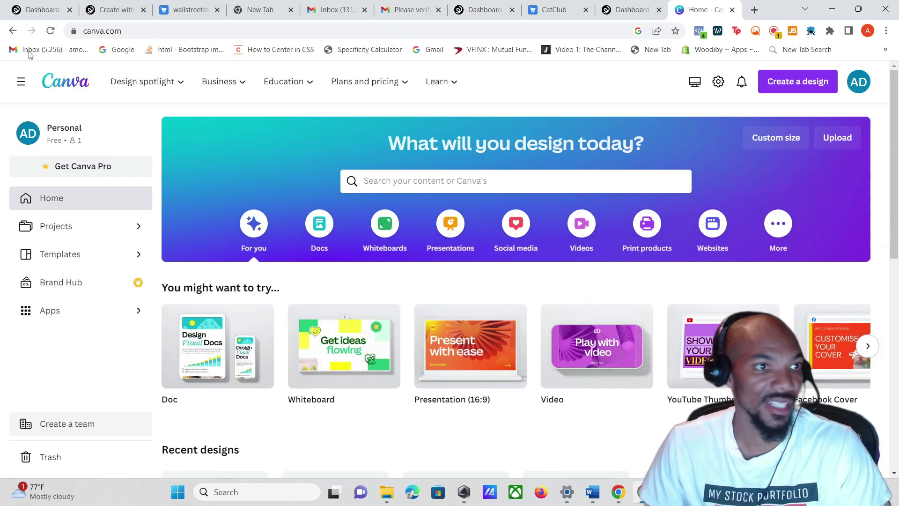
click(413, 183)
text(lg)
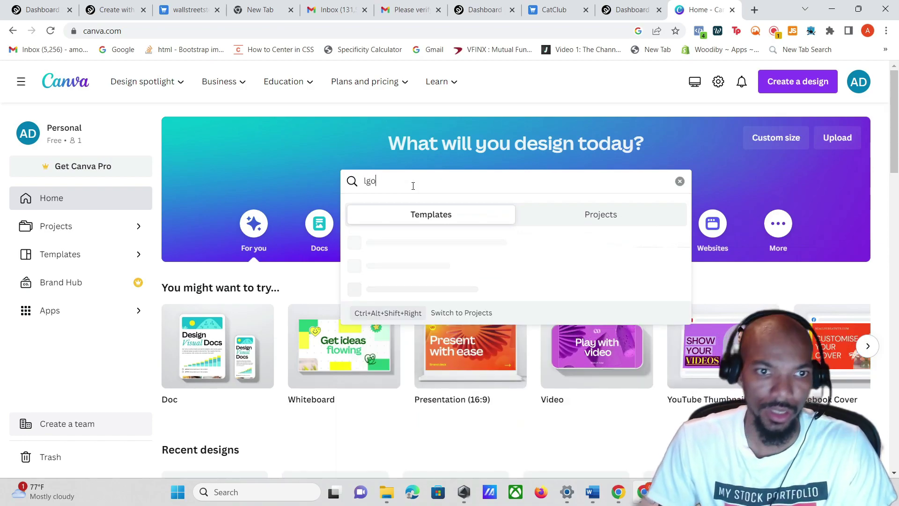
key(BackSpace)
text(ogo)
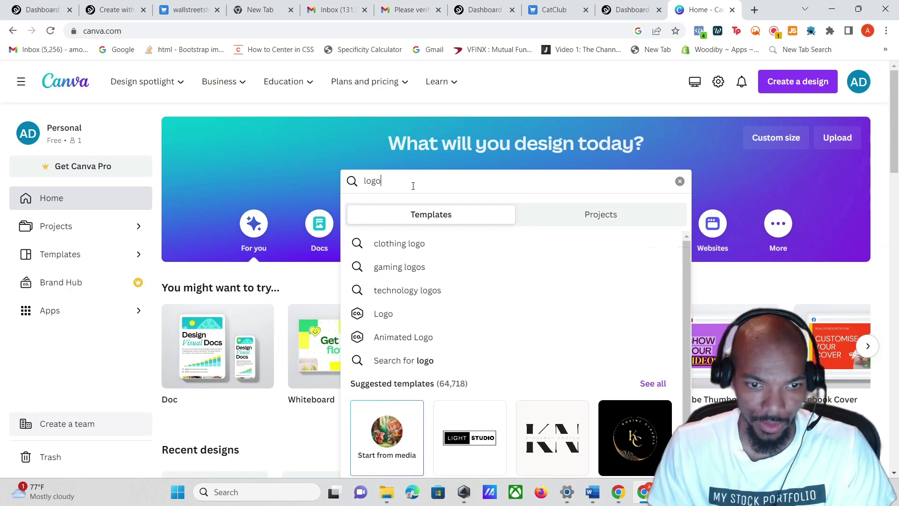
click(393, 314)
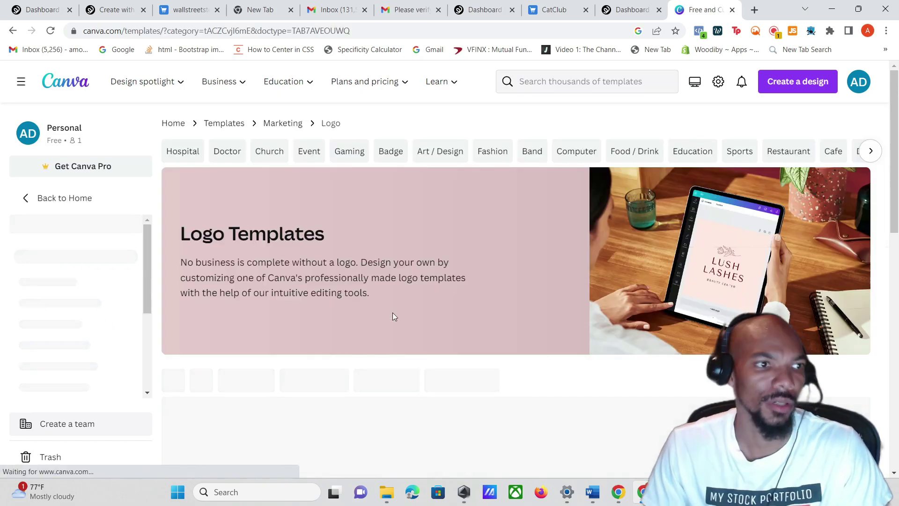
Create a blank logo design from the Logo templates and add the recently used COFFEE PLEASE text style to the canvas
scroll(402, 303, down, 5)
scroll(399, 302, down, 5)
scroll(399, 299, up, 5)
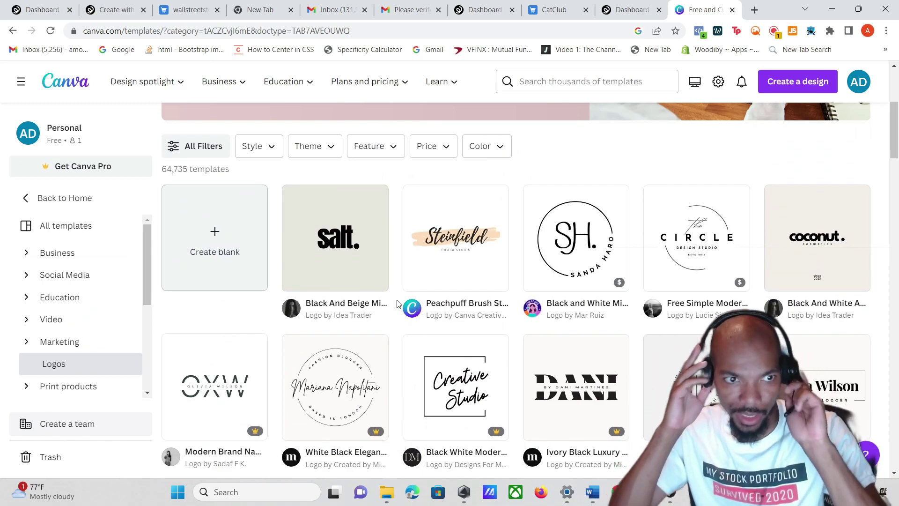
click(209, 248)
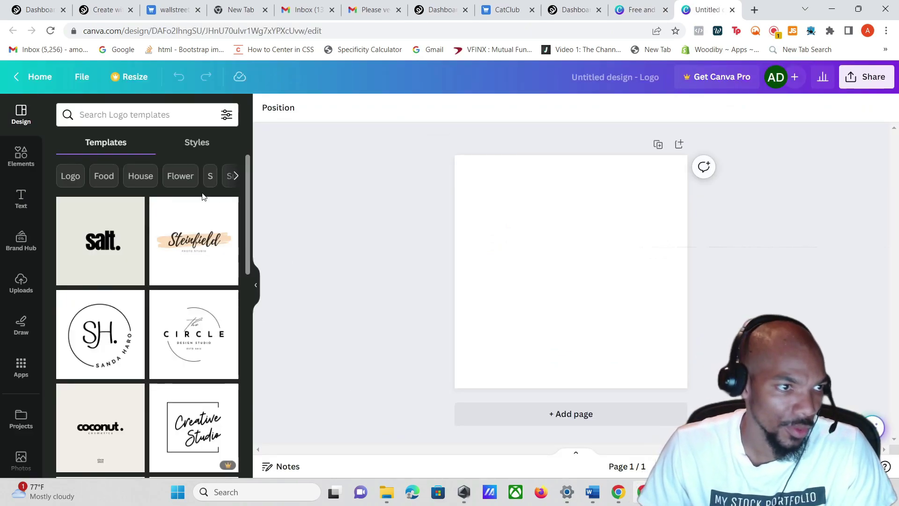
click(21, 202)
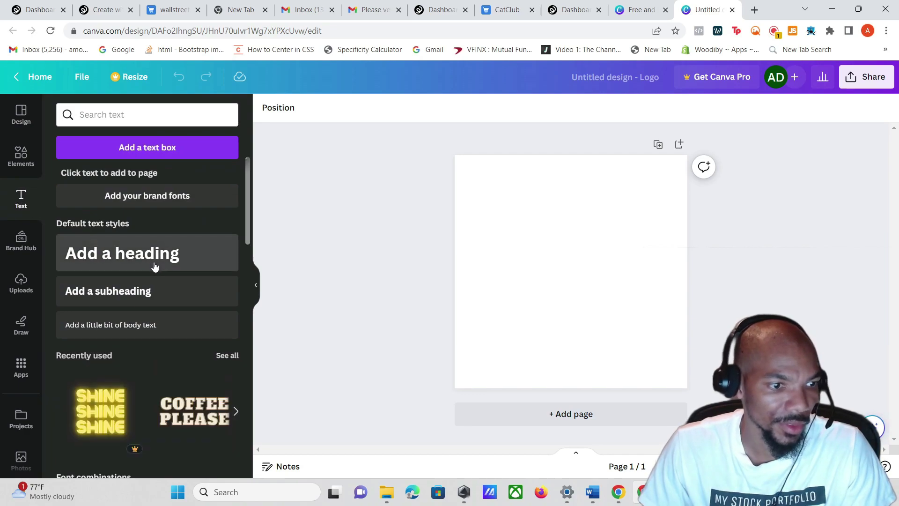
drag(194, 411, 516, 279)
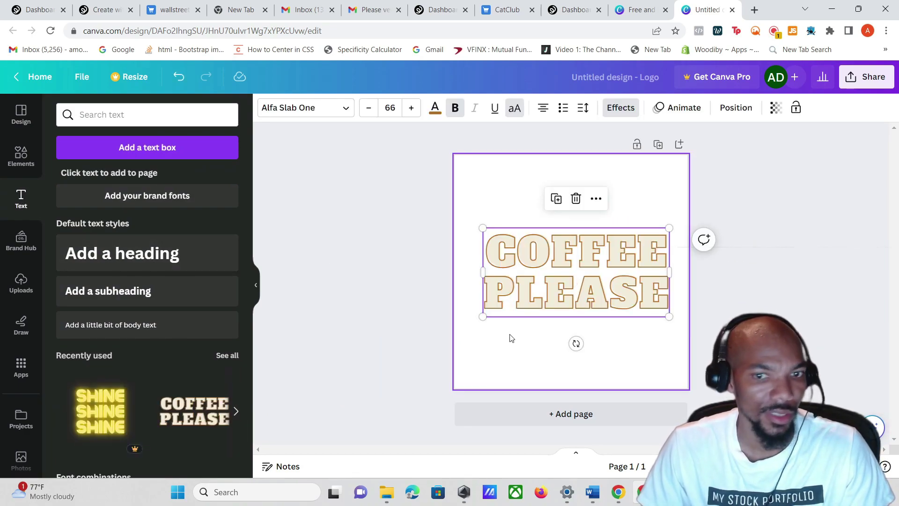
Replace the COFFEE PLEASE text with CAT CLUB on two lines and centre the text box on the canvas
double_click(558, 295)
key(BackSpace)
key(BackSpace)
key(BackSpace)
key(BackSpace)
key(BackSpace)
key(BackSpace)
key(BackSpace)
key(BackSpace)
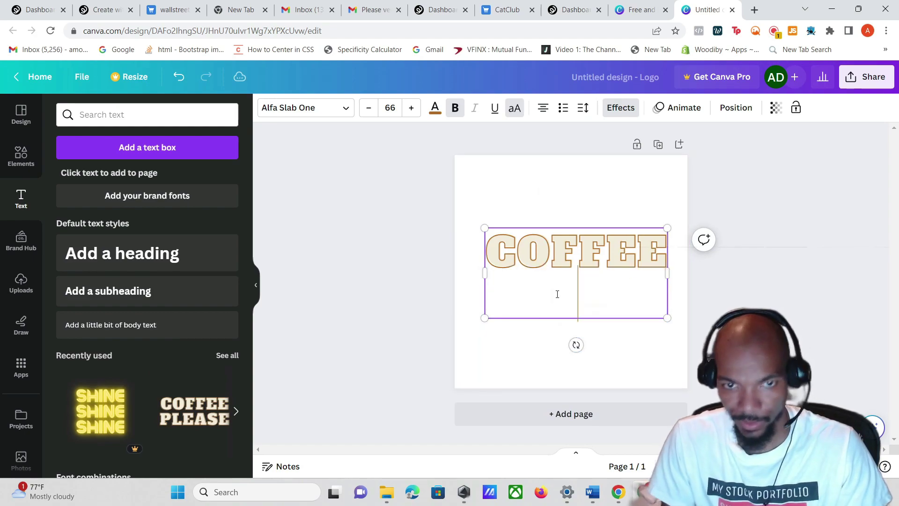
text(CAT)
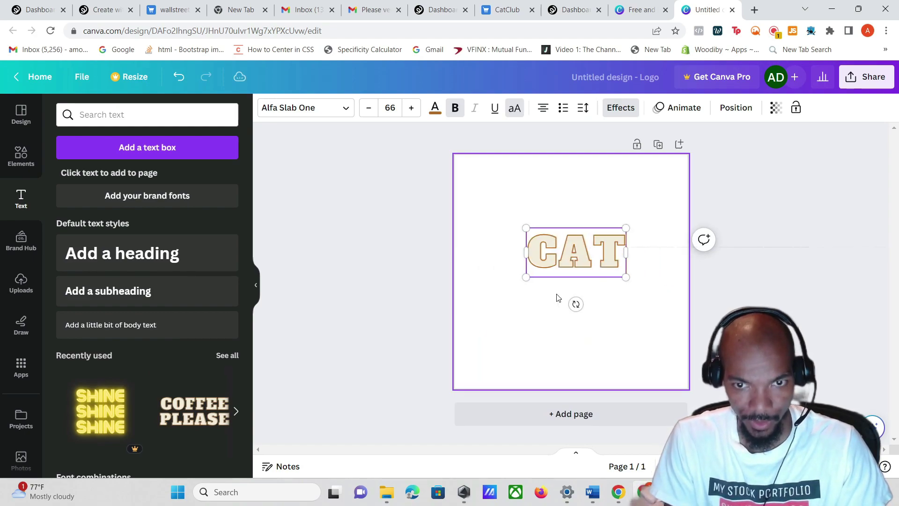
key(Return)
text(CLUB)
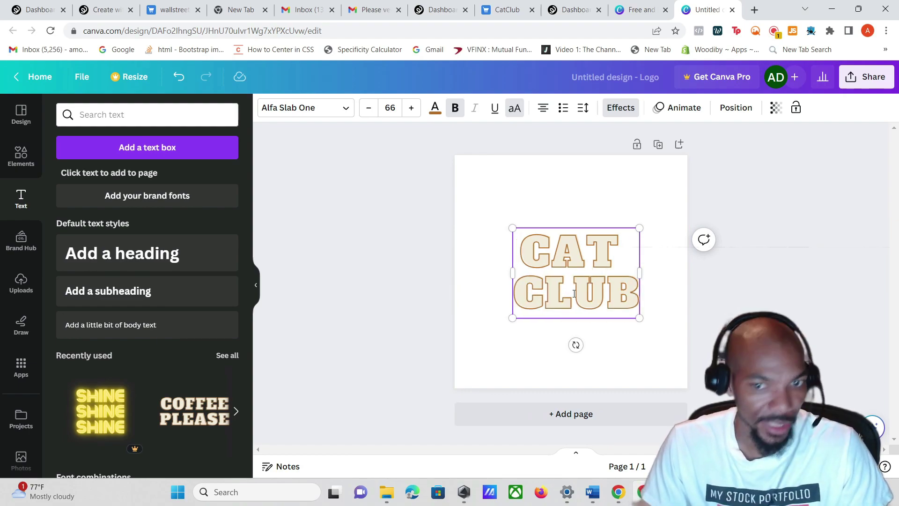
click(754, 274)
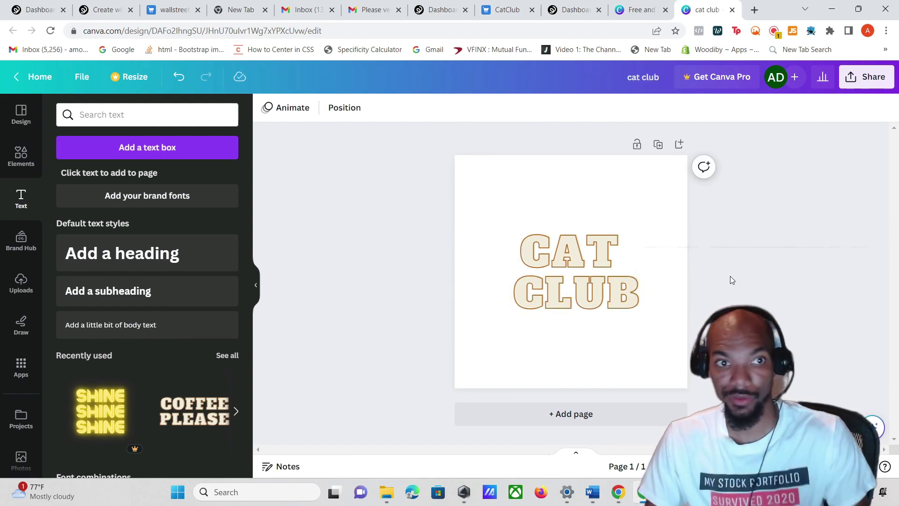
drag(586, 288, 578, 284)
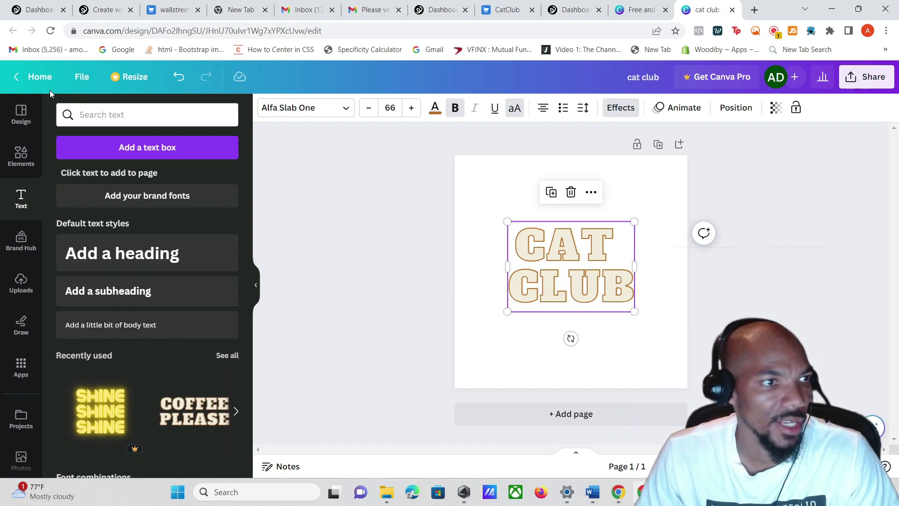
Return to the Canva home page and search the templates for "logo"
click(17, 83)
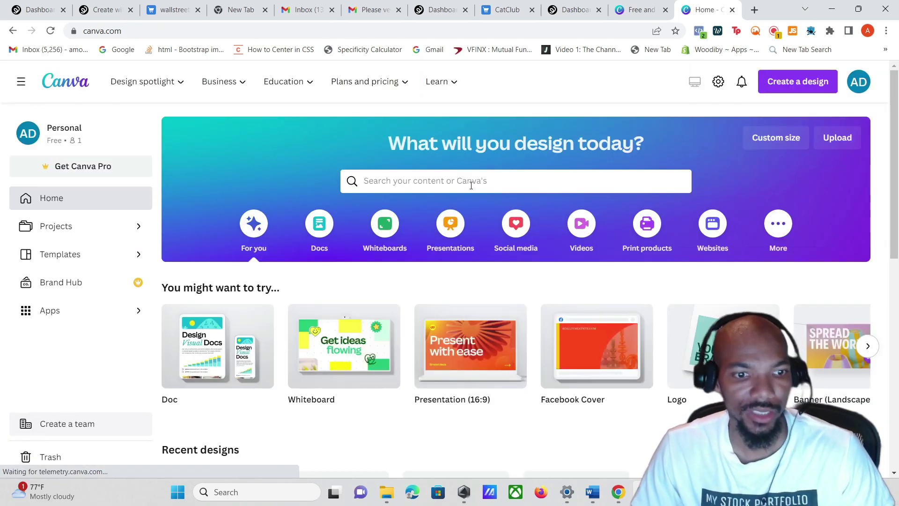
click(462, 181)
text(logo)
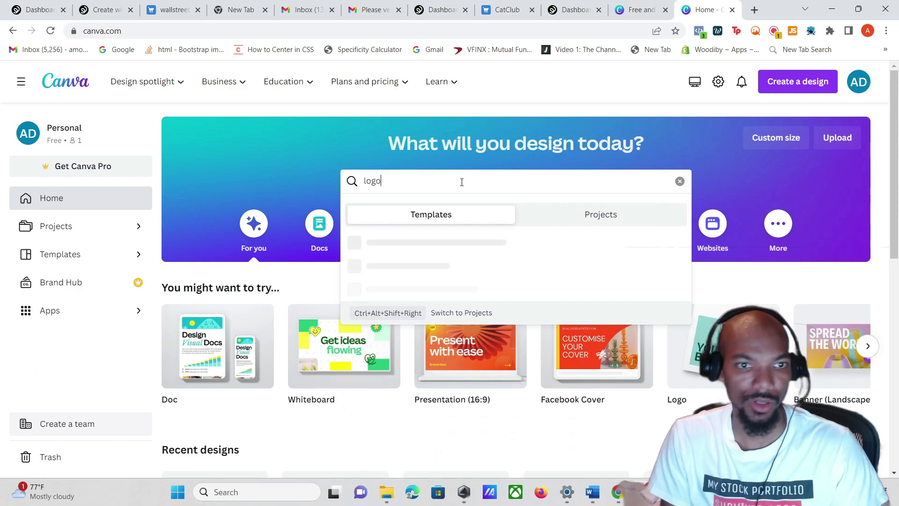
key(Return)
Open the Black Pink Bold Elegant Monogram Personal Brand Logo template for customizing
scroll(445, 189, down, 4)
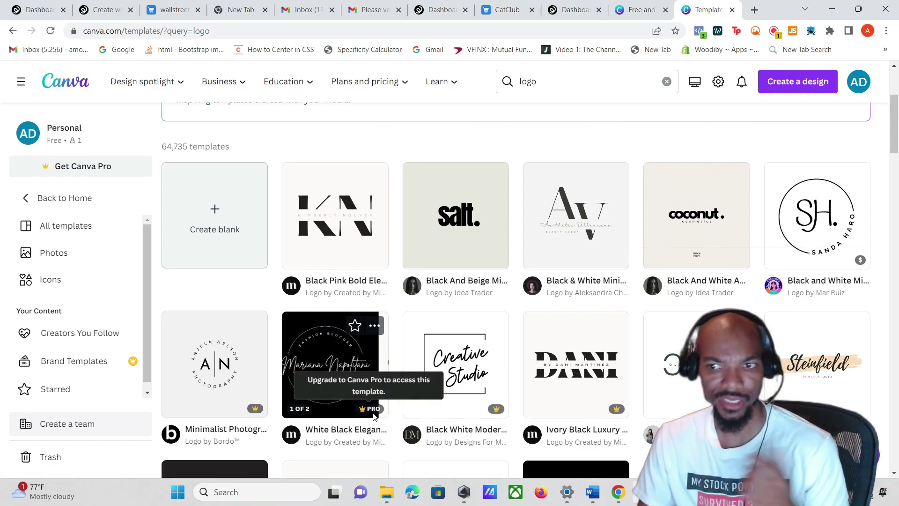
scroll(375, 417, down, 5)
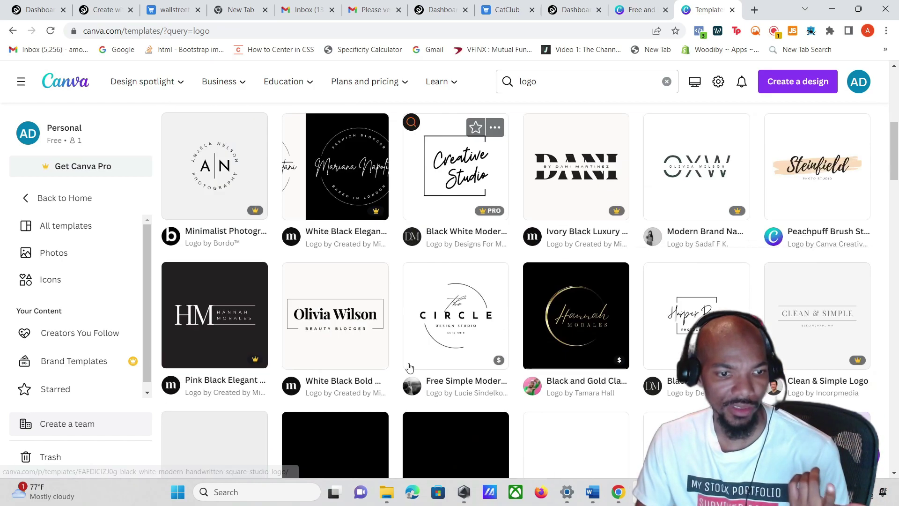
scroll(89, 369, down, 1)
scroll(90, 367, up, 1)
scroll(122, 278, up, 6)
scroll(103, 354, down, 5)
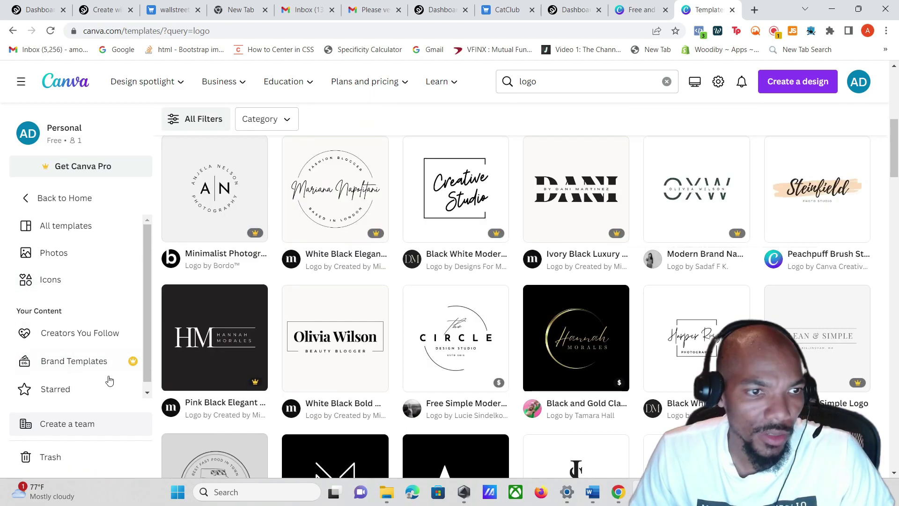
scroll(399, 279, up, 5)
click(327, 305)
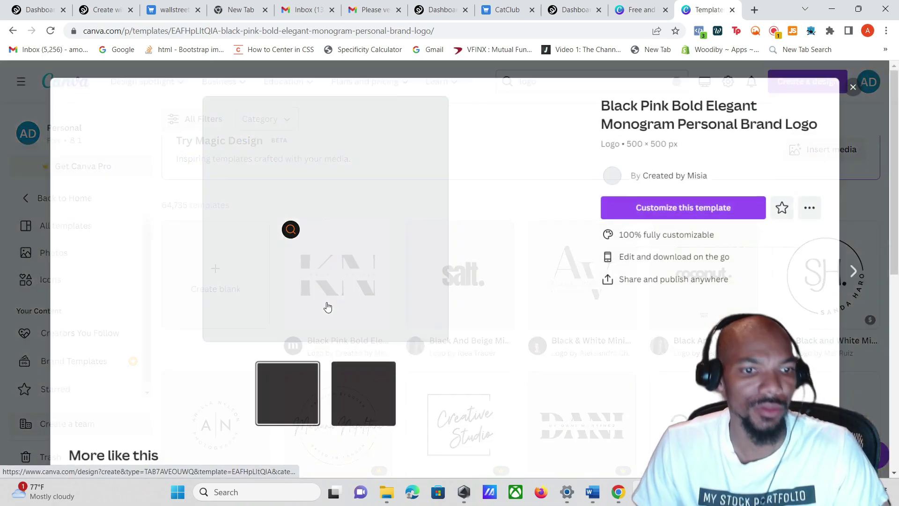
click(623, 202)
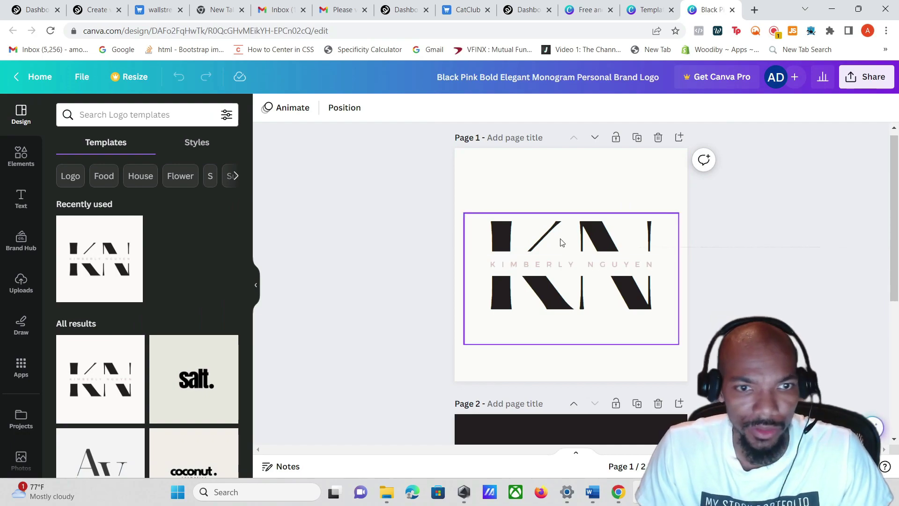
Apply the Black and White Minimal Monogram Logo template to page 2 and change its SH initials to CC
scroll(140, 328, down, 4)
click(103, 402)
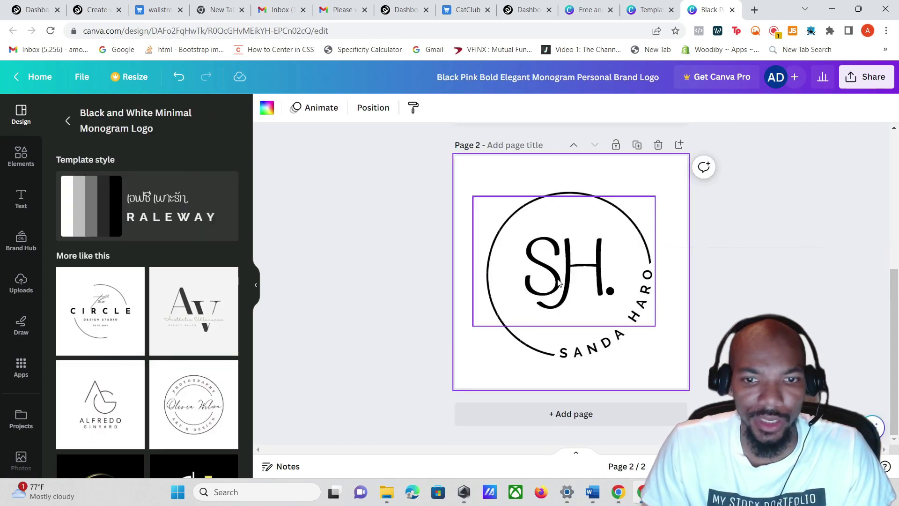
click(573, 278)
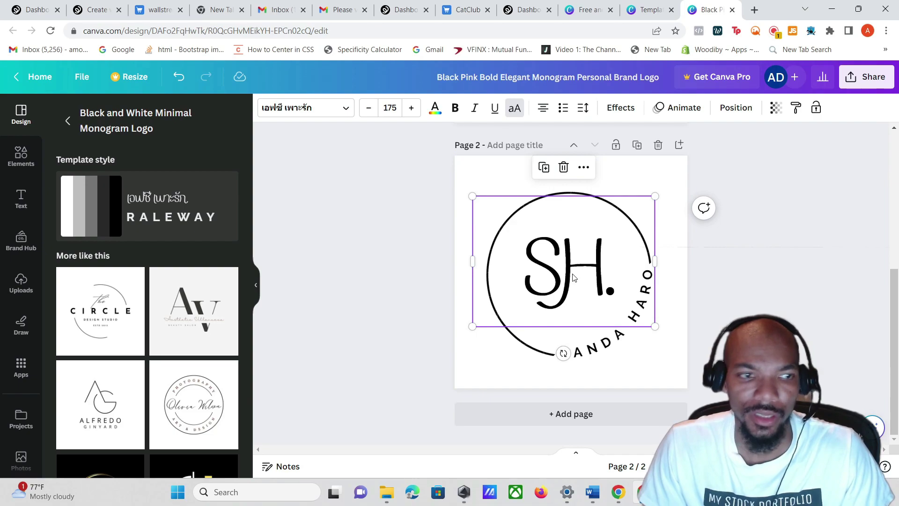
double_click(574, 277)
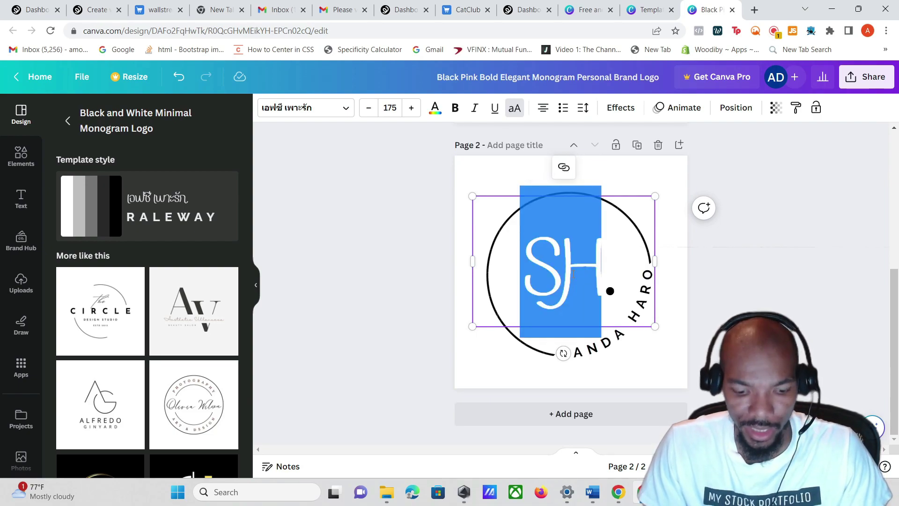
text(CL)
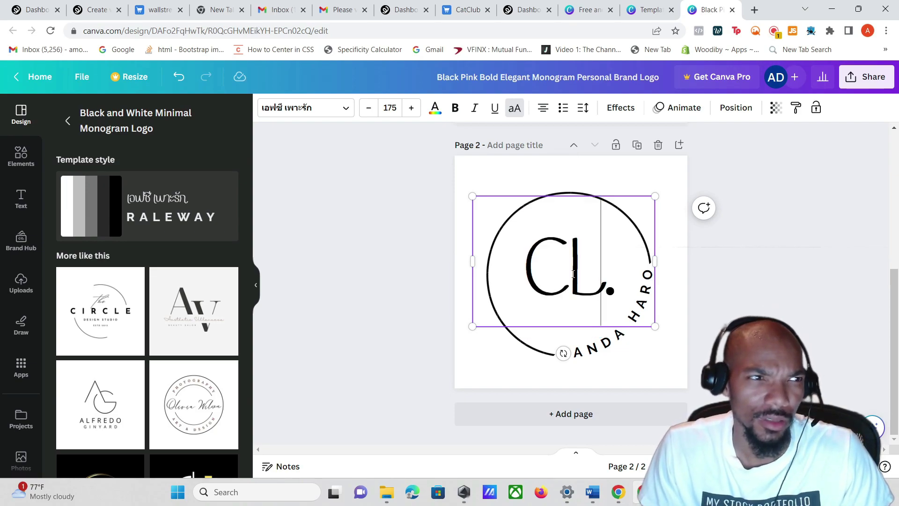
click(189, 78)
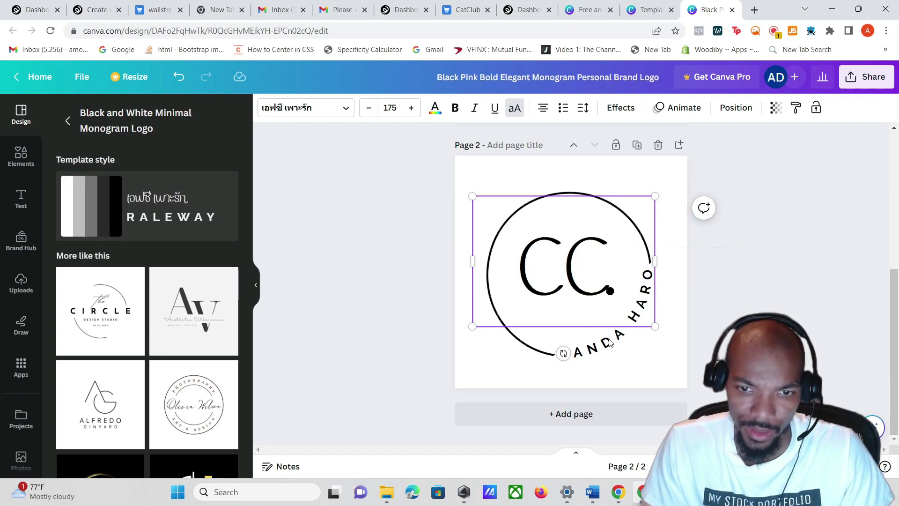
Replace the curved name along the circle with CAT CLUB, and dismiss adding the Elegant Circle Signature Photography Logo template
double_click(593, 351)
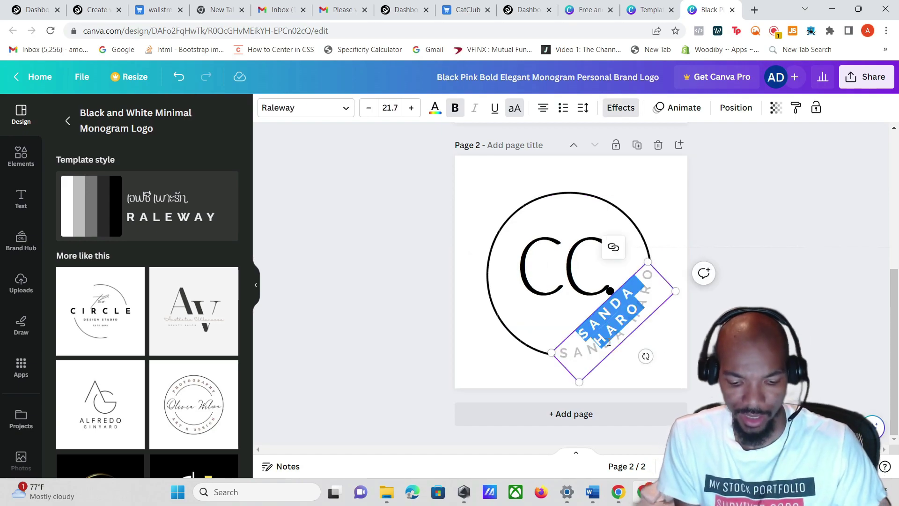
text(CAT)
key(Escape)
text(CLUB)
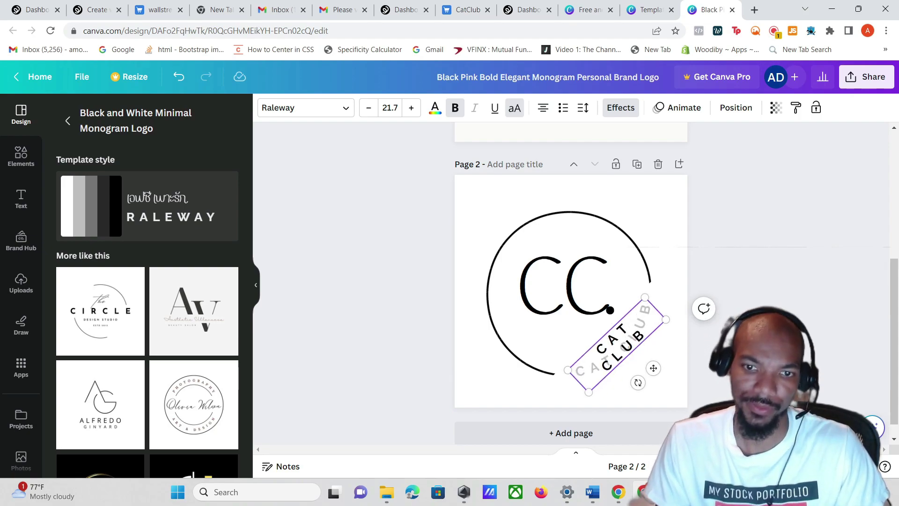
click(809, 222)
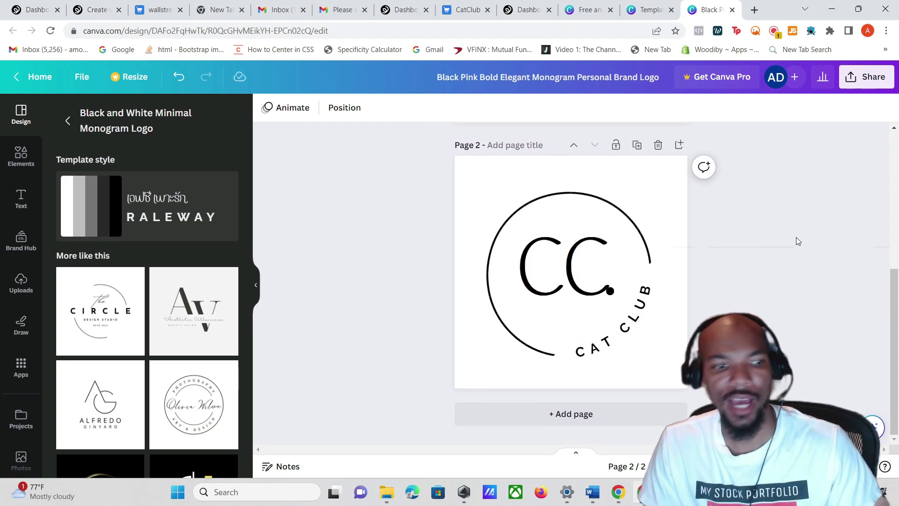
click(196, 409)
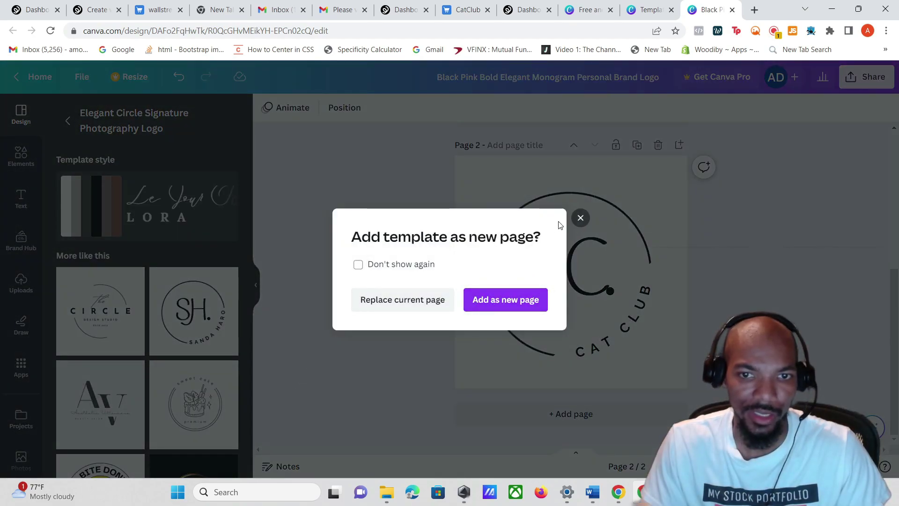
click(580, 219)
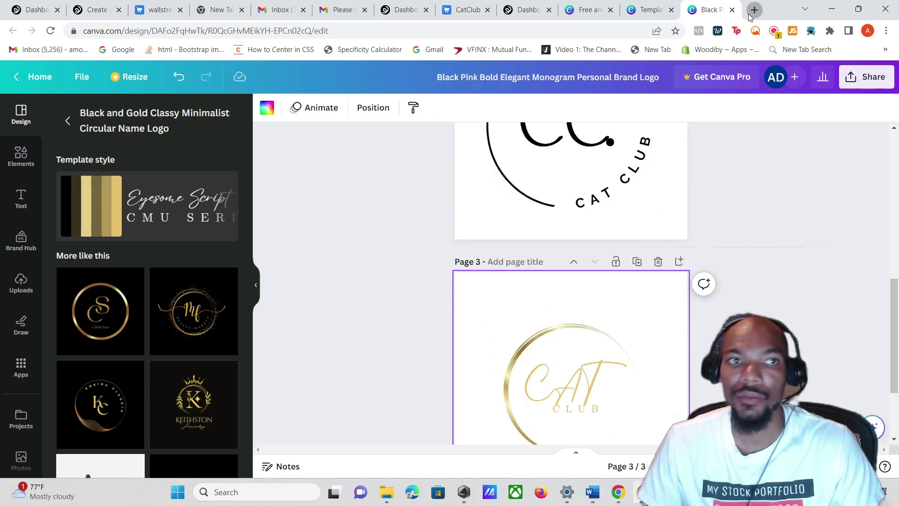
Open placeit.com in a new browser tab
click(752, 12)
text(PAL)
key(BackSpace)
key(BackSpace)
key(BackSpace)
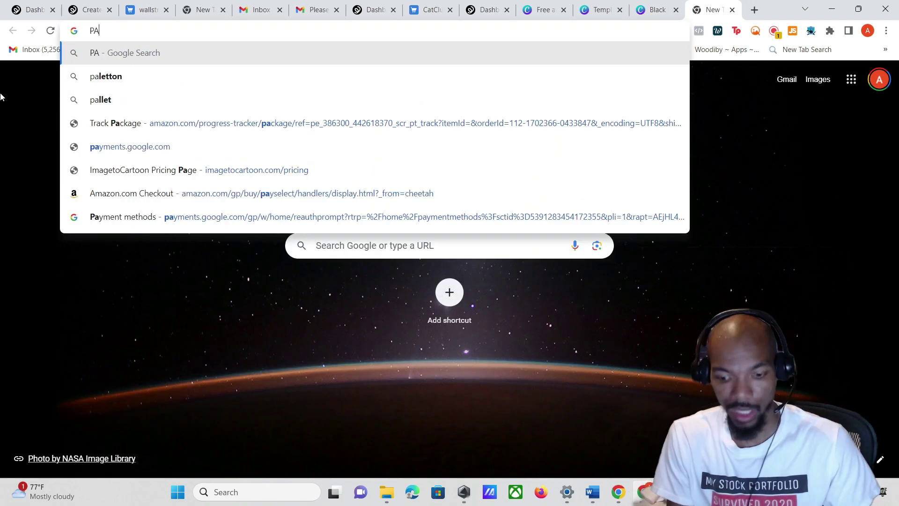
text(PAL)
key(BackSpace)
key(BackSpace)
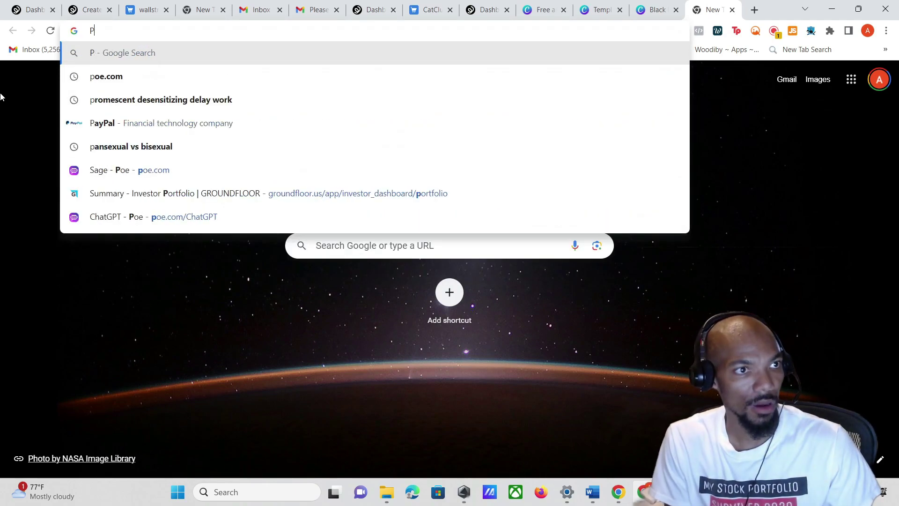
text(LACE)
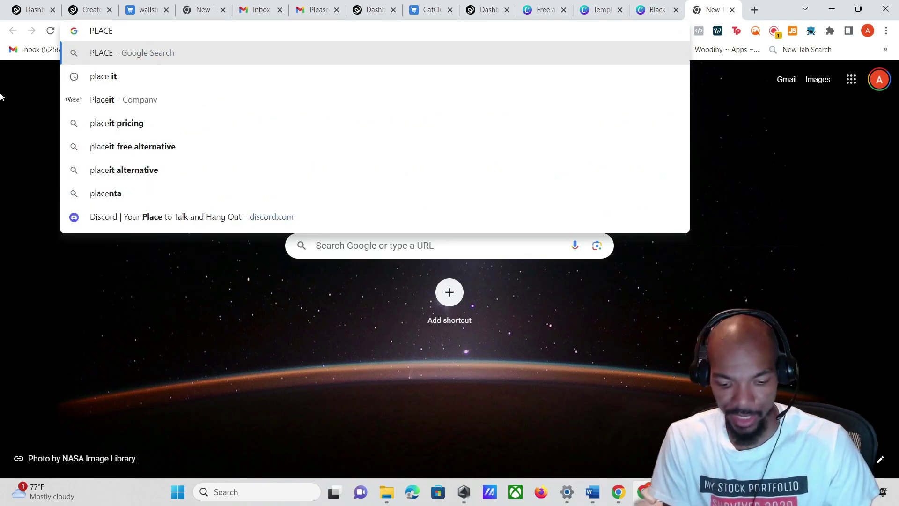
text(IT.CO)
key(BackSpace)
key(BackSpace)
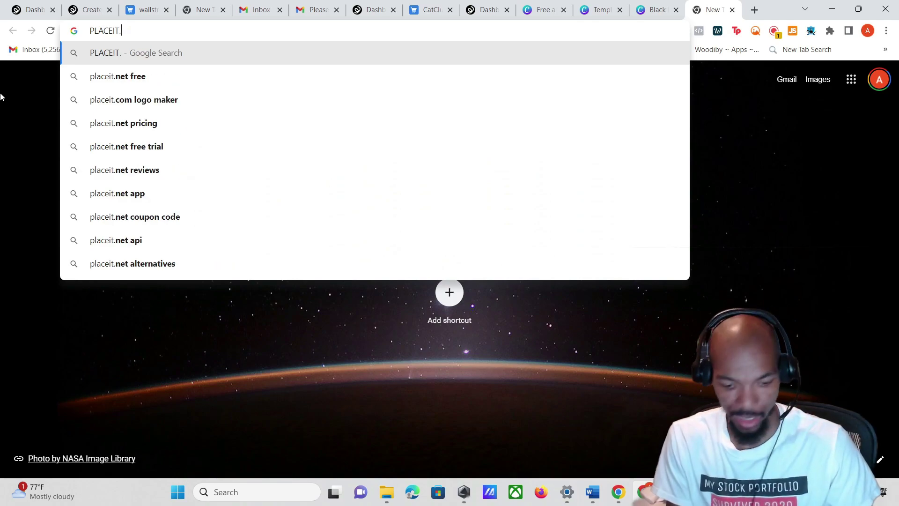
text(COM)
key(Return)
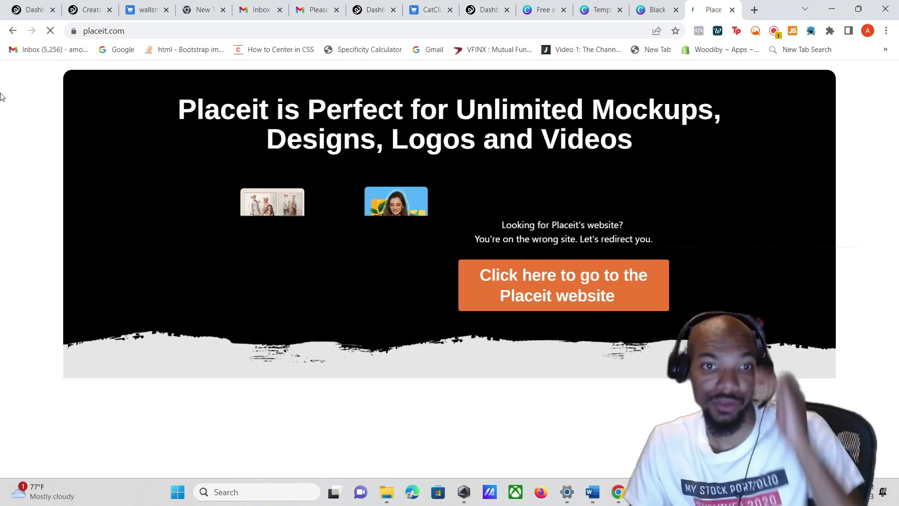
Leave the Placeit page and go to the Google home page in the same tab
click(130, 31)
text(w)
key(BackSpace)
key(BackSpace)
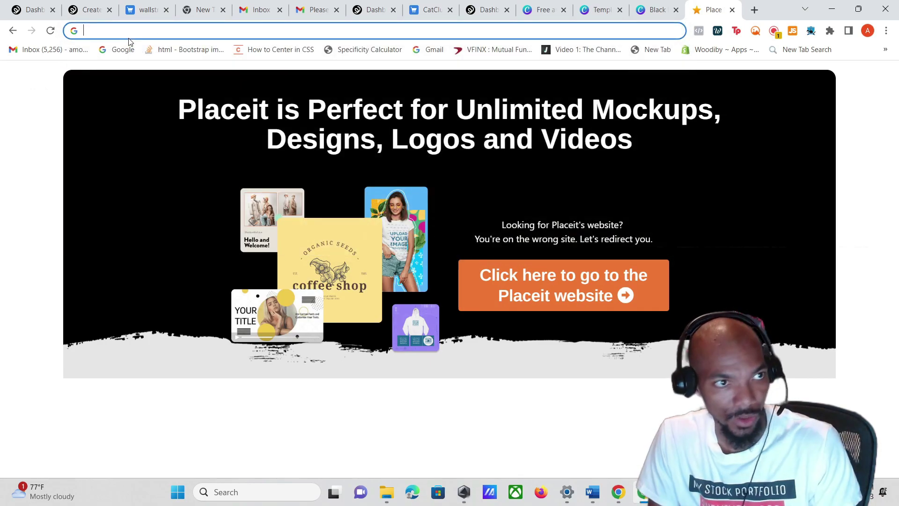
text(www)
key(Return)
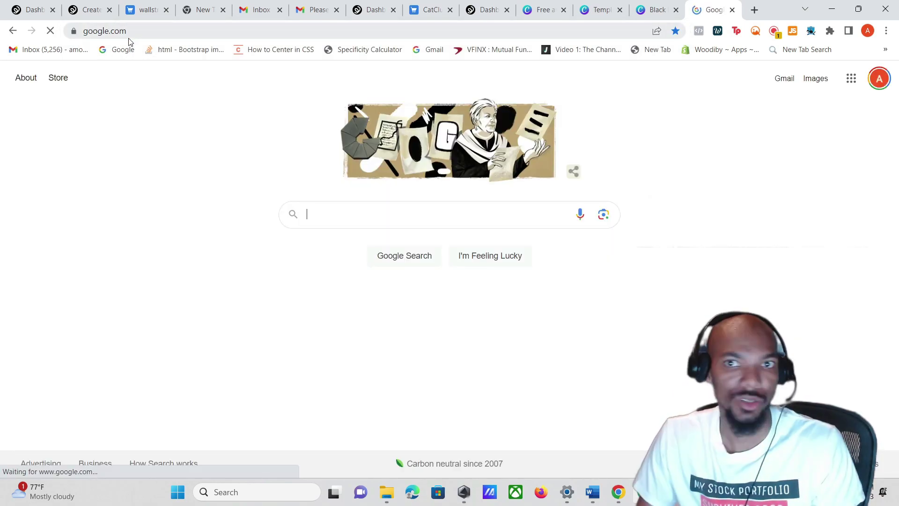
Search Google for "fivver" in a new tab and open Fiverr's official website from the results
click(754, 10)
click(328, 248)
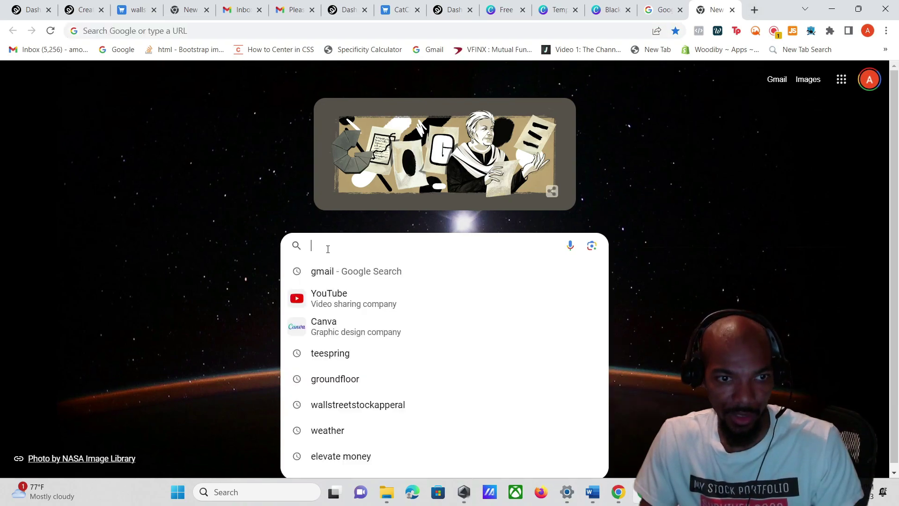
text(fivver)
key(Return)
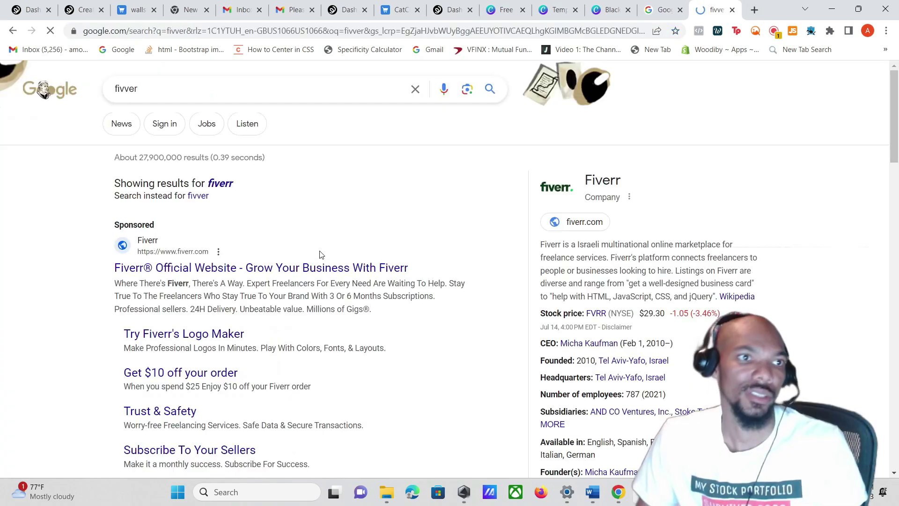
click(259, 271)
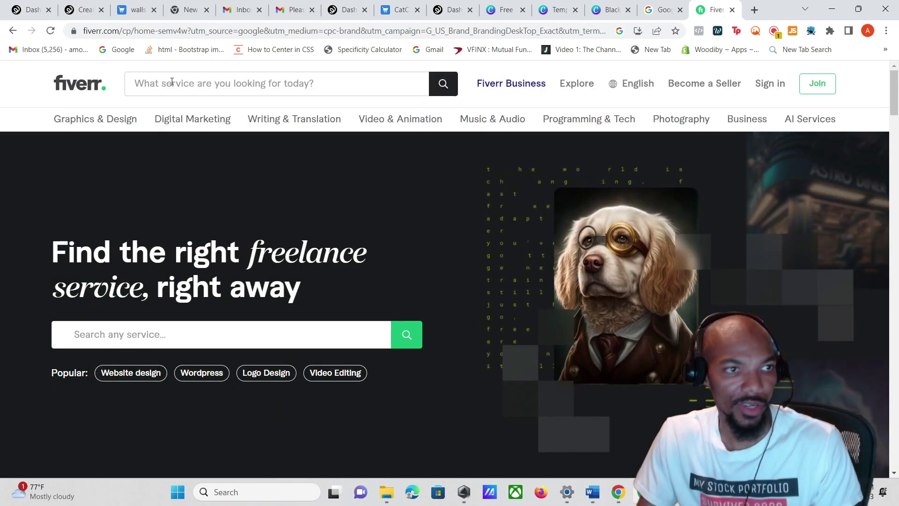
Search Fiverr for "logo" and browse the logo design gigs, dismissing the Google sign-in prompt
click(182, 82)
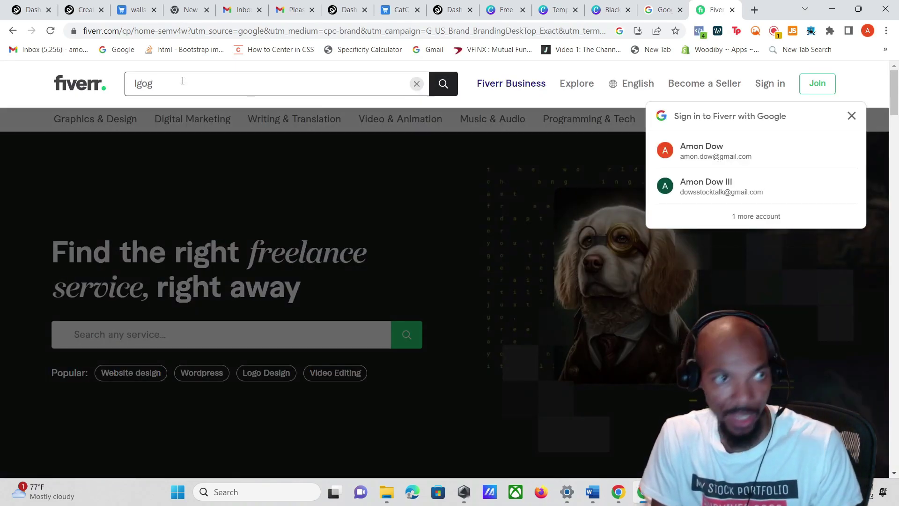
text(lg)
click(851, 116)
key(Return)
scroll(355, 300, down, 3)
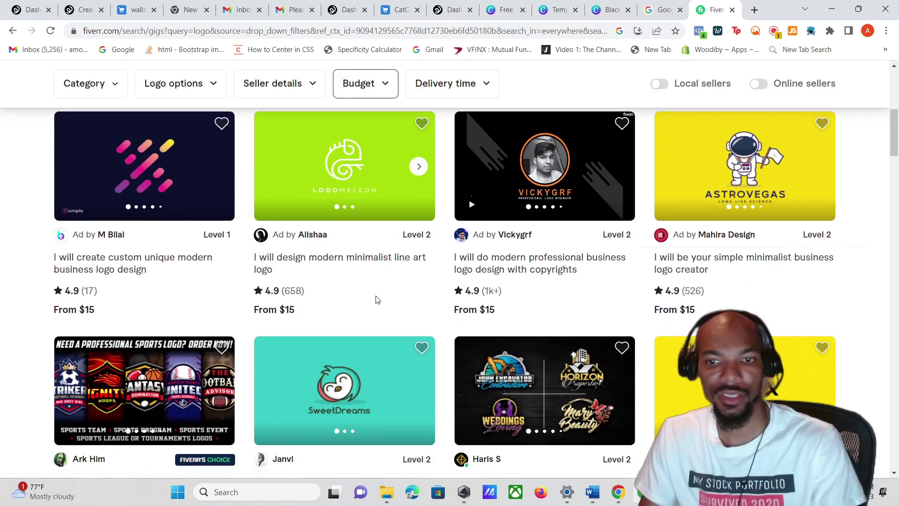
scroll(581, 261, down, 6)
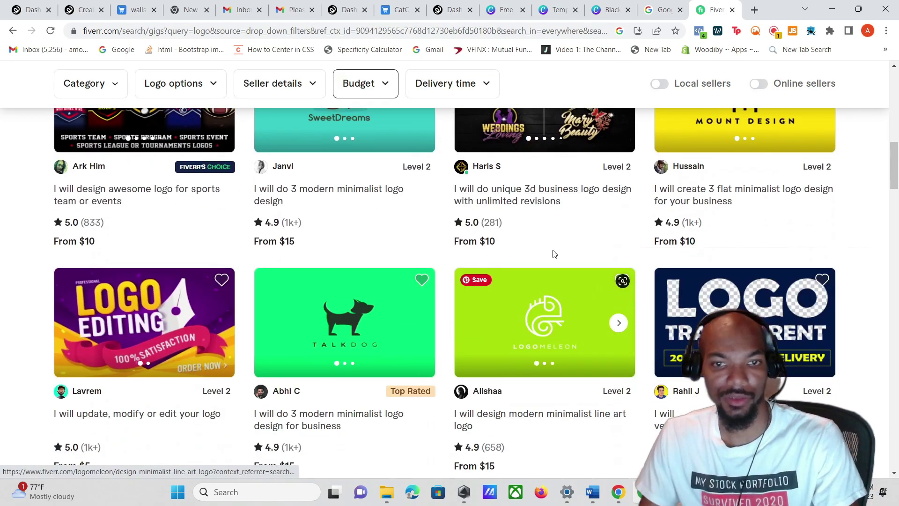
Look through more of the logo design gigs in the Fiverr search results
scroll(559, 268, up, 4)
scroll(543, 264, down, 10)
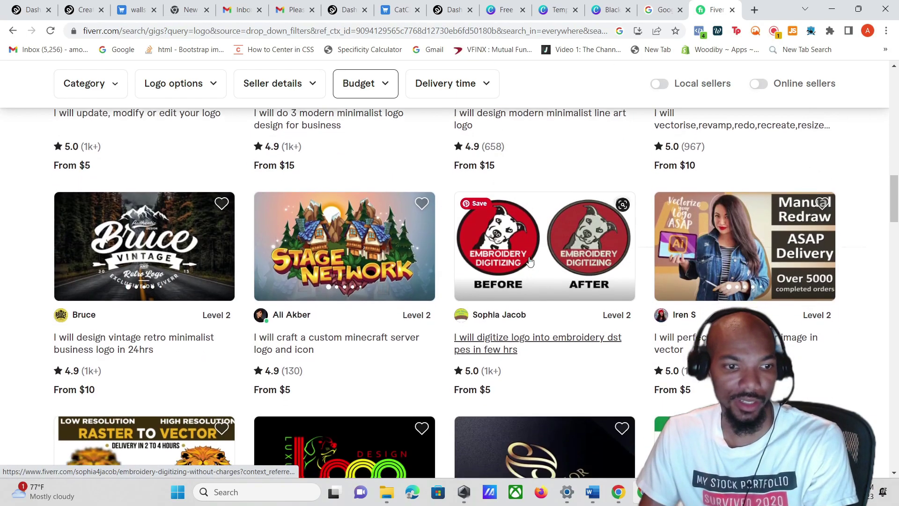
scroll(531, 261, down, 5)
scroll(531, 261, up, 2)
Switch to the open Google tab, search for "placeit" and open the Placeit website from the results
click(662, 9)
text(place)
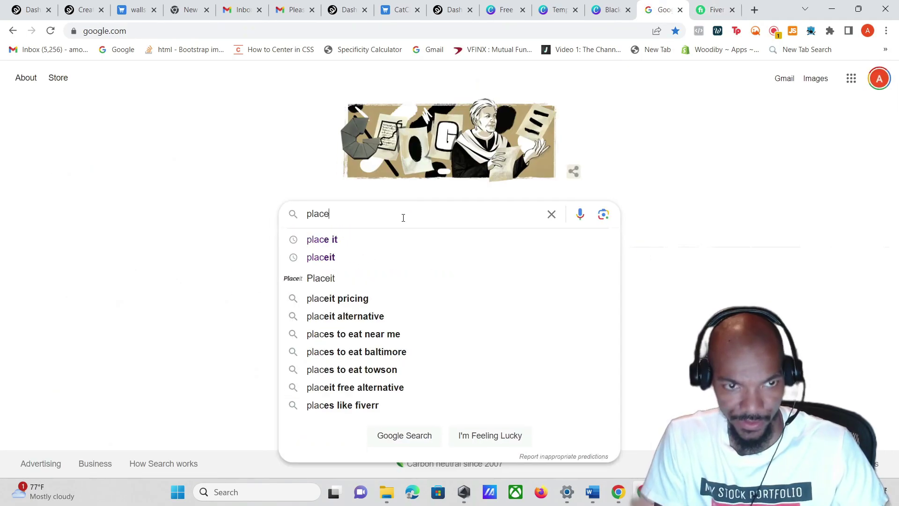
text(o)
key(BackSpace)
text(i)
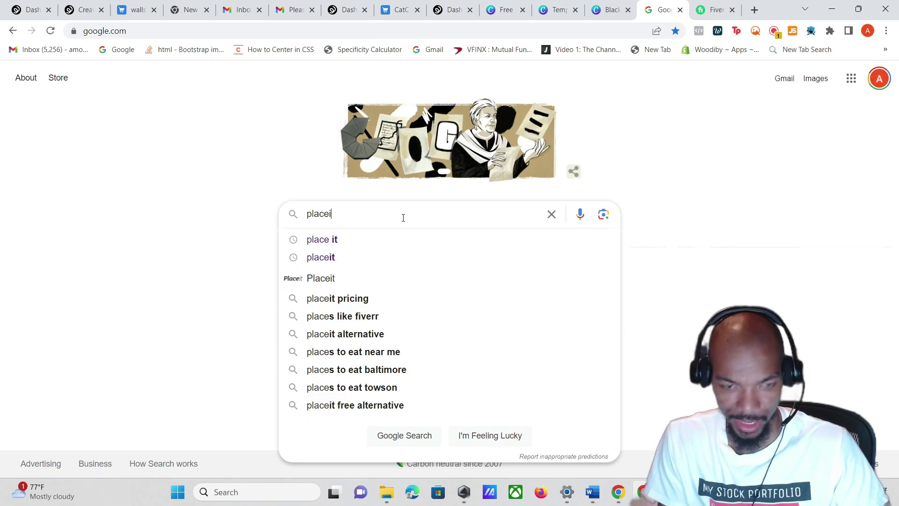
text(t)
key(Return)
click(204, 226)
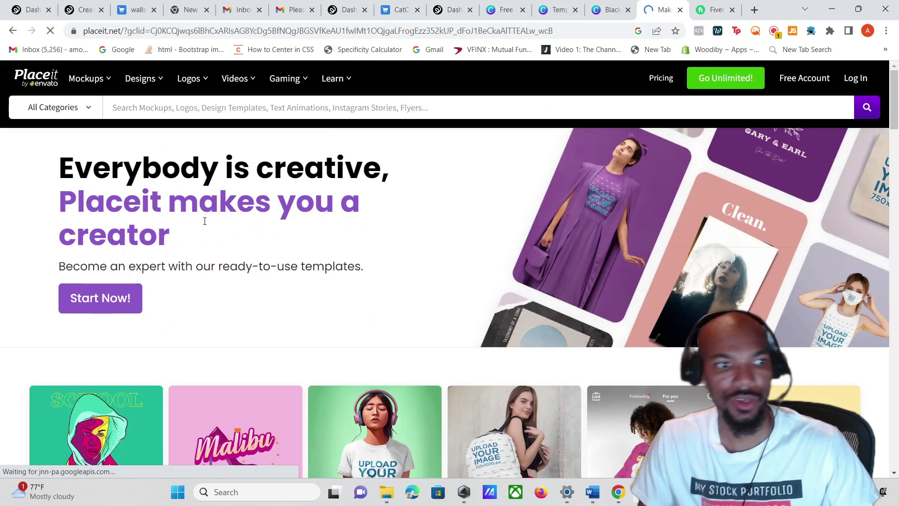
Log in to the existing Placeit account and view the template collections on the home page
click(855, 78)
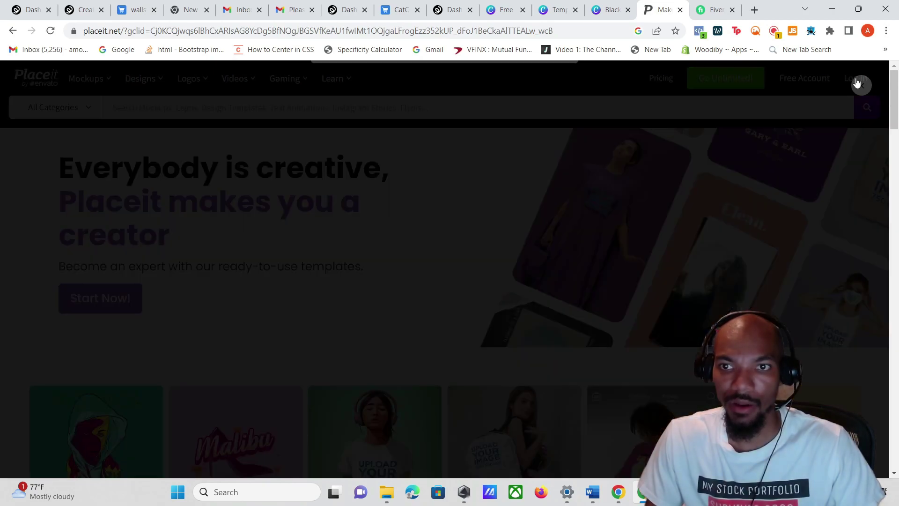
click(449, 159)
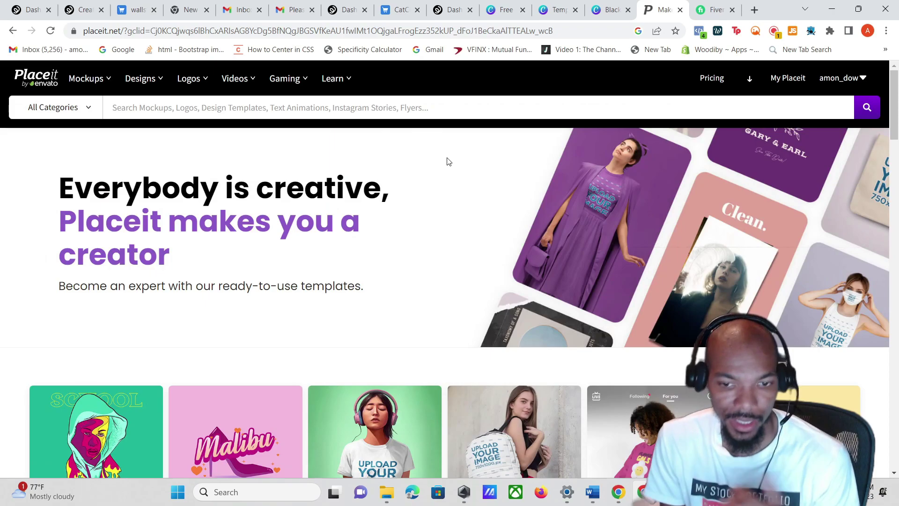
scroll(447, 162, down, 5)
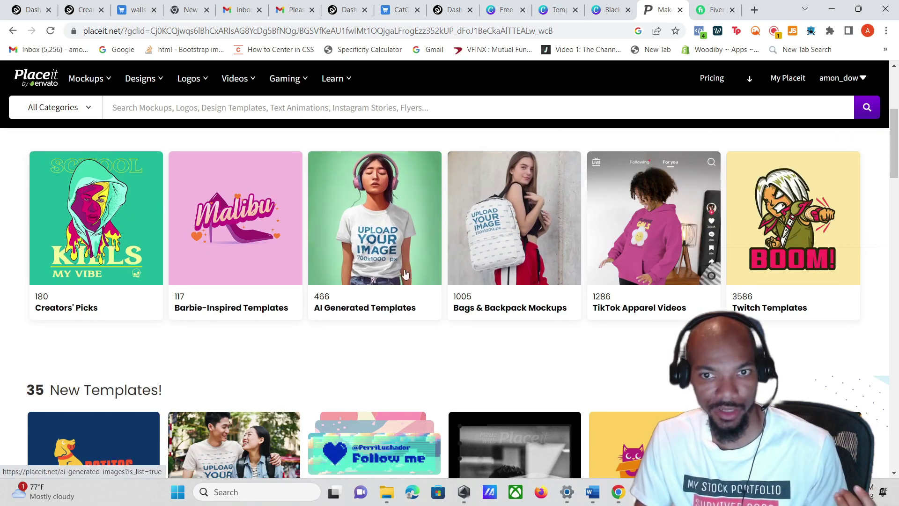
Switch to the Wall Street Stock Apparel store page and examine its banner and featured products
click(136, 9)
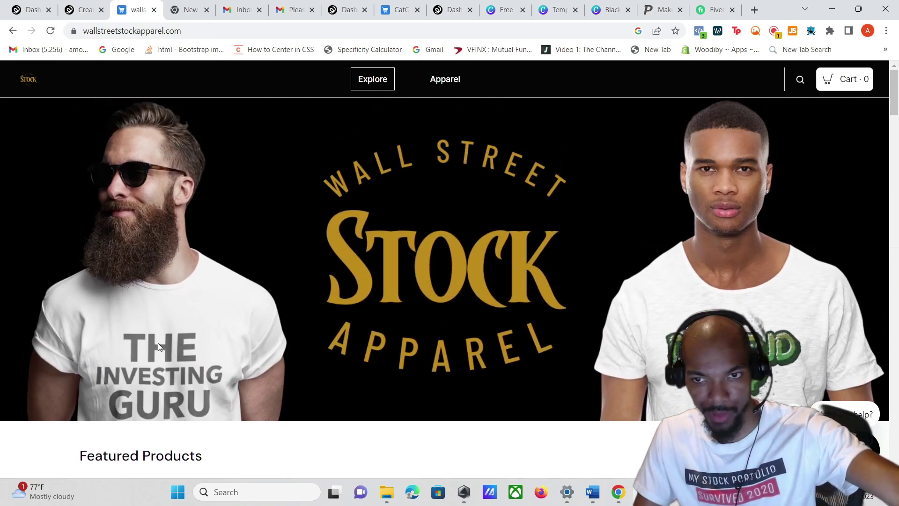
scroll(639, 209, down, 3)
scroll(709, 248, up, 1)
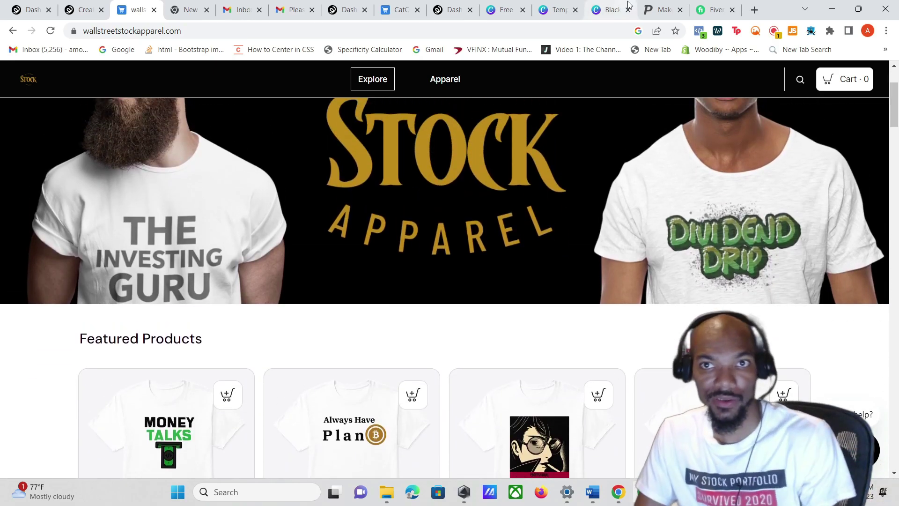
Return to the Placeit home page and browse its template collections and new templates
click(660, 11)
scroll(686, 274, up, 2)
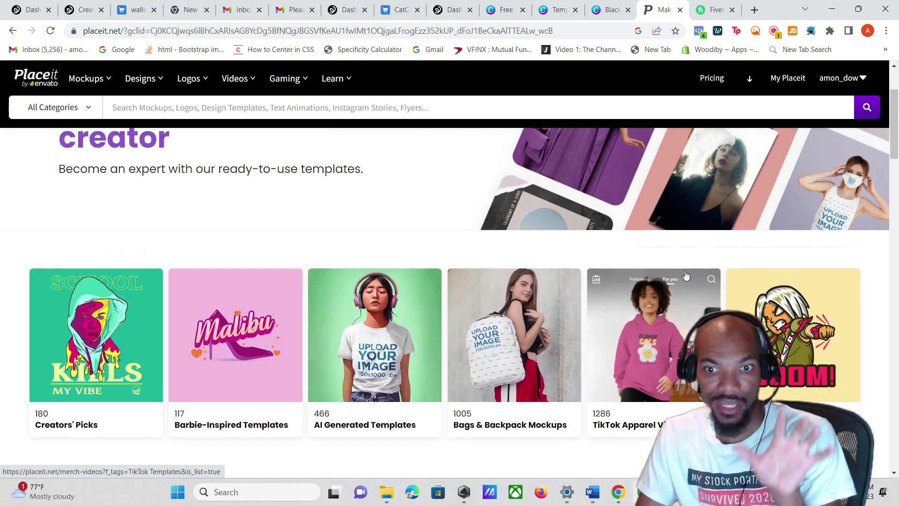
scroll(686, 274, down, 2)
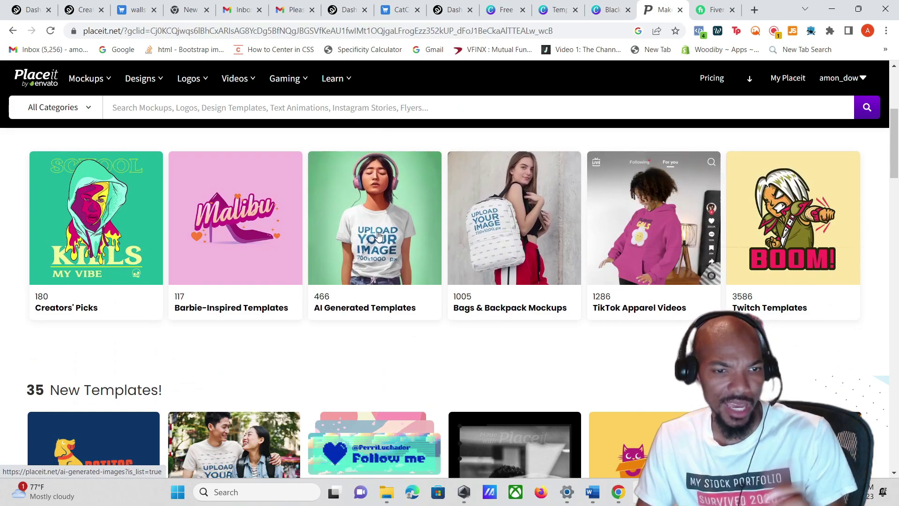
scroll(378, 234, down, 3)
scroll(378, 234, down, 7)
scroll(374, 235, up, 6)
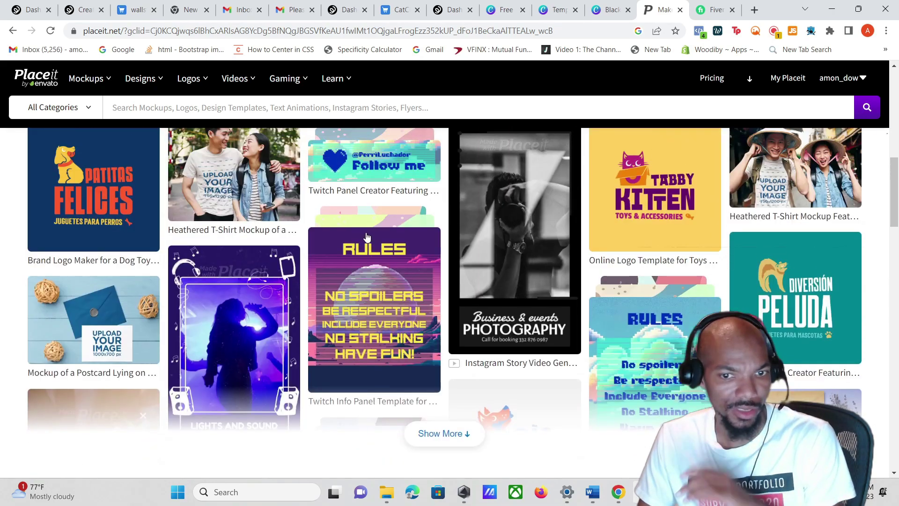
scroll(360, 235, up, 5)
Open Placeit's logo maker for Pet Shops from the Shops group of logo categories
mouse_move(190, 82)
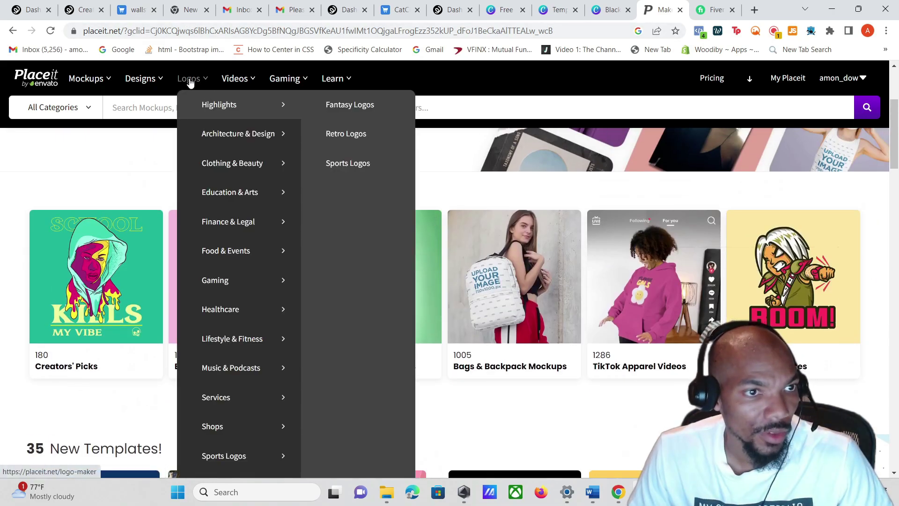
mouse_move(253, 397)
scroll(253, 397, down, 3)
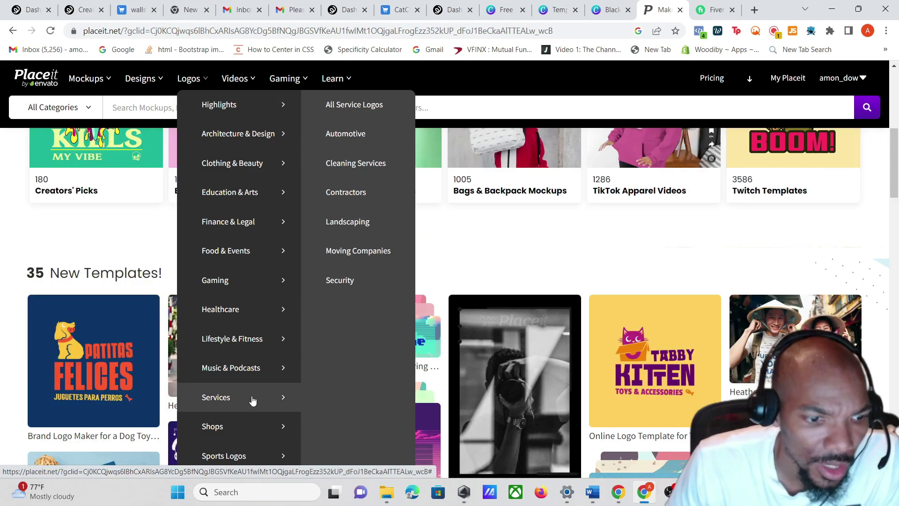
scroll(304, 342, down, 2)
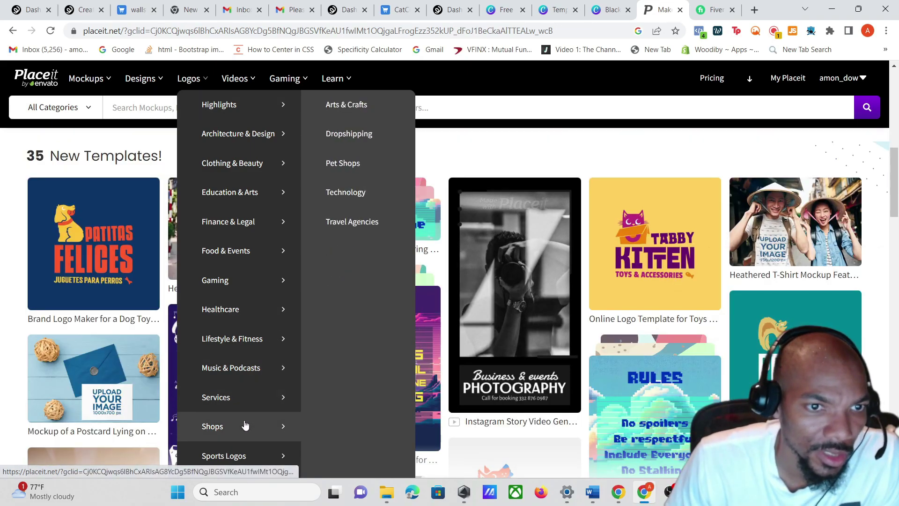
mouse_move(230, 426)
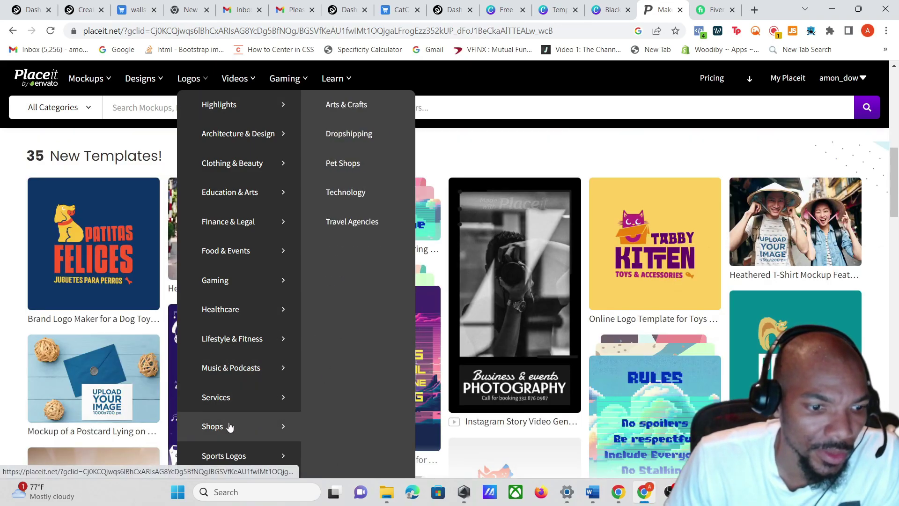
click(357, 165)
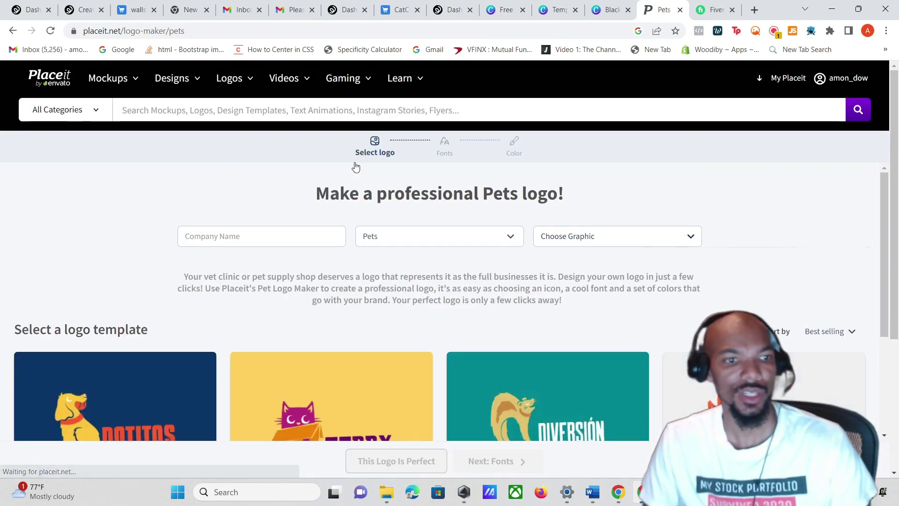
Enter "catclub" as the company name, choose the Pets category and look over the logo templates
click(237, 236)
text(catclub)
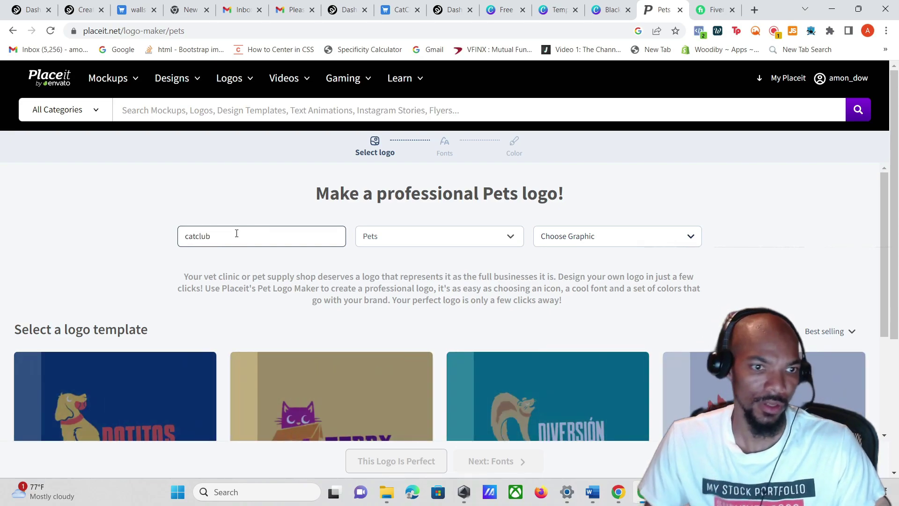
scroll(312, 208, down, 1)
scroll(312, 207, down, 2)
scroll(317, 208, up, 3)
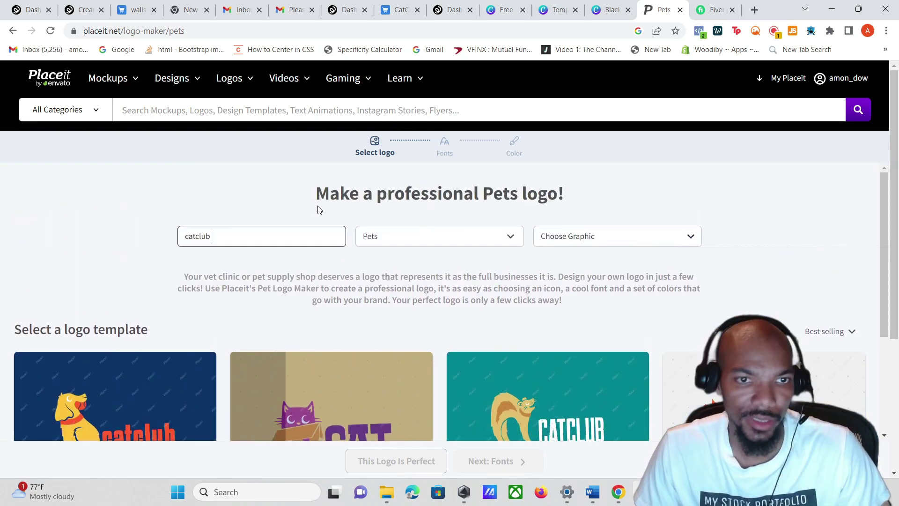
click(377, 242)
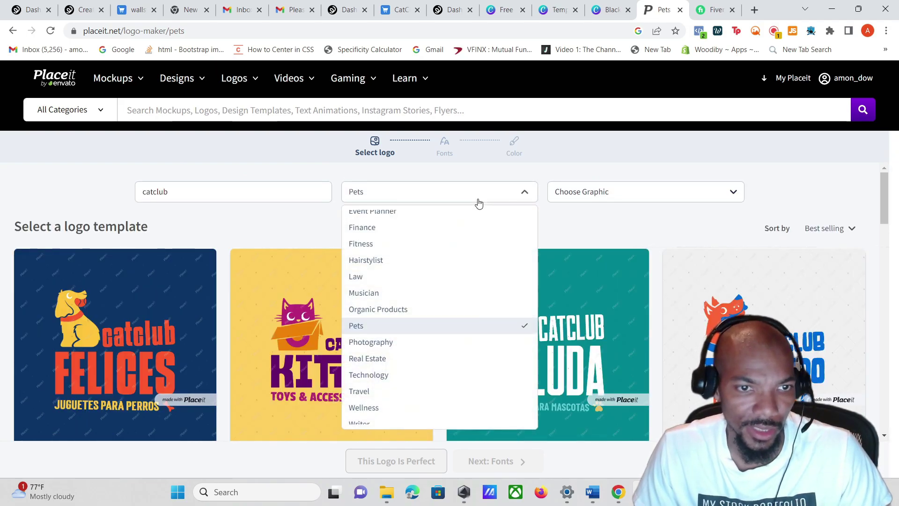
click(380, 329)
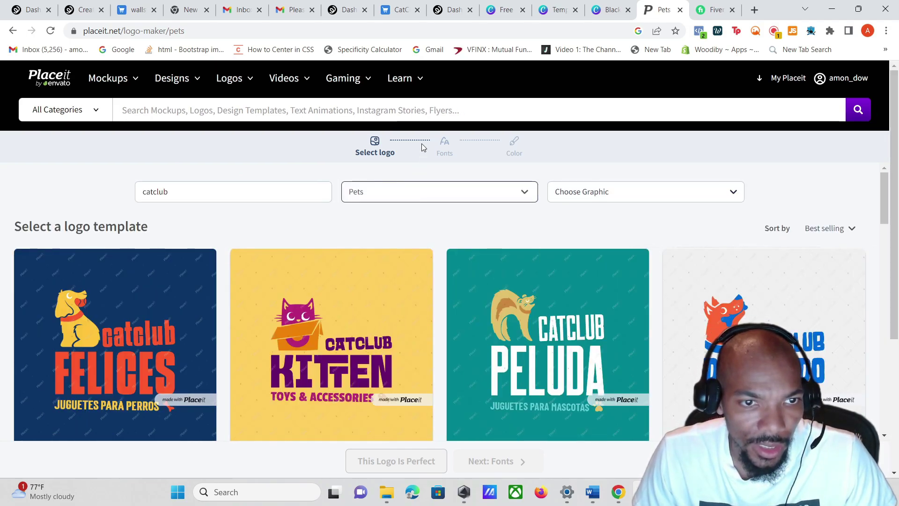
scroll(474, 220, down, 5)
scroll(474, 226, up, 5)
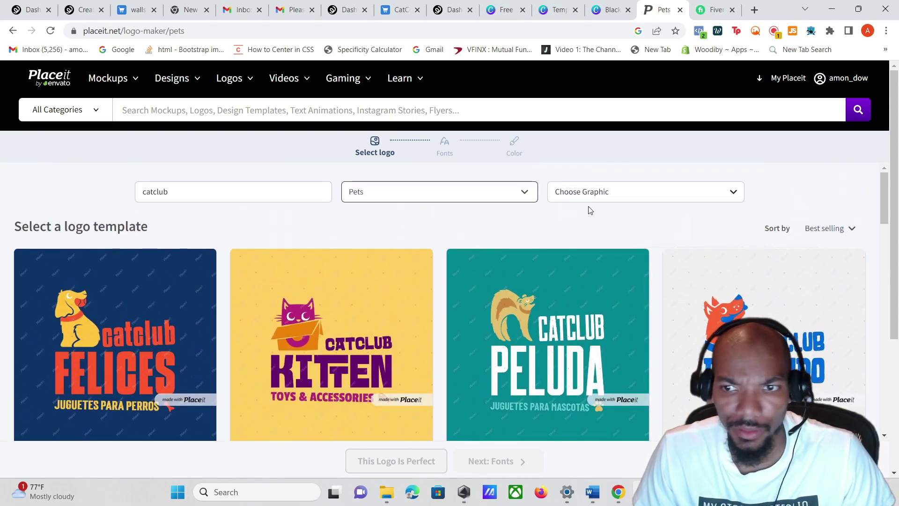
Search the logo graphics for "cat" and apply the round scowling cat-face graphic to the templates
click(592, 205)
text(cat)
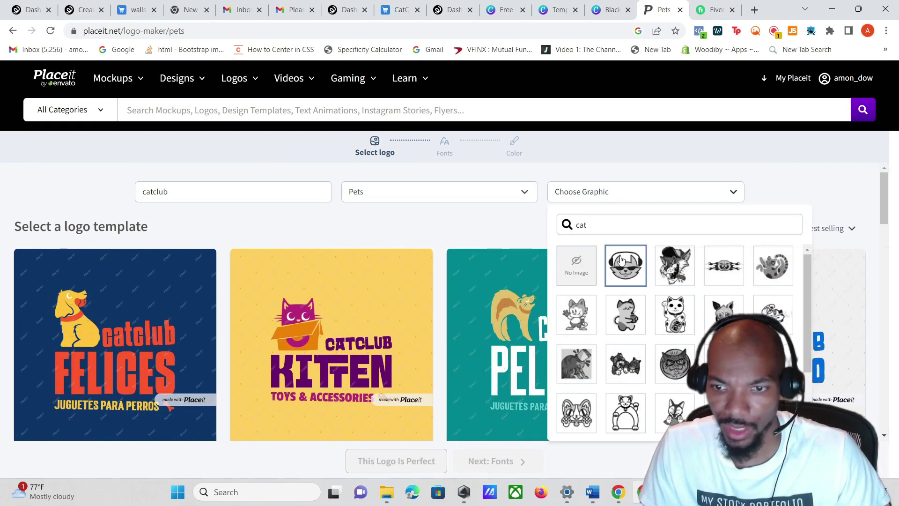
click(665, 358)
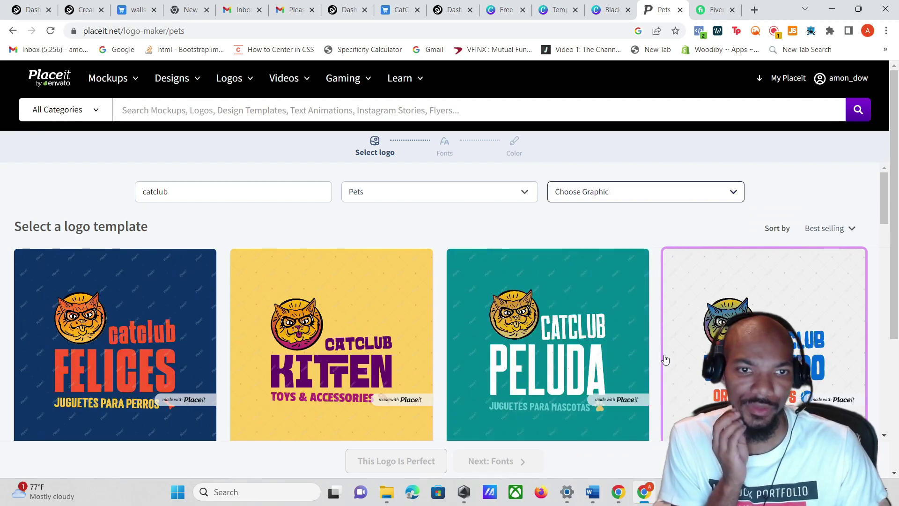
Open the teal "CATCLUB PELUDA" logo template in the editor and look over the design
scroll(473, 254, down, 2)
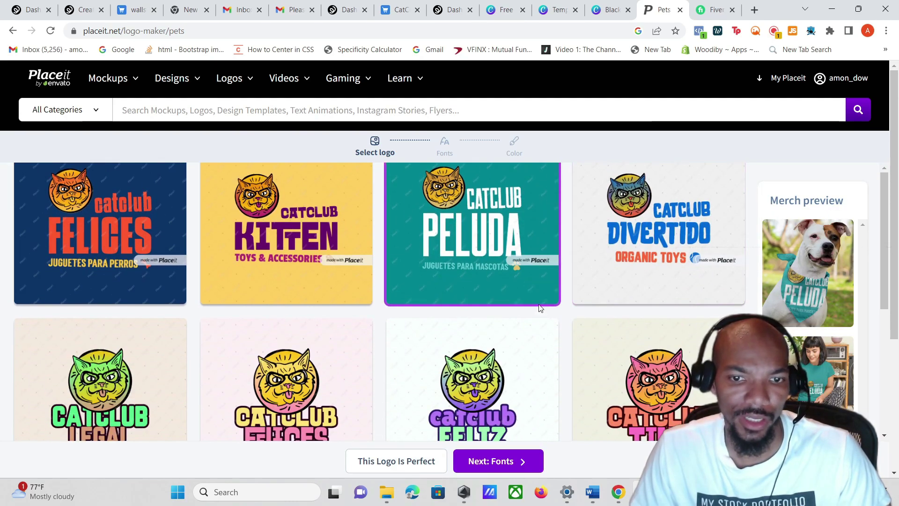
click(540, 290)
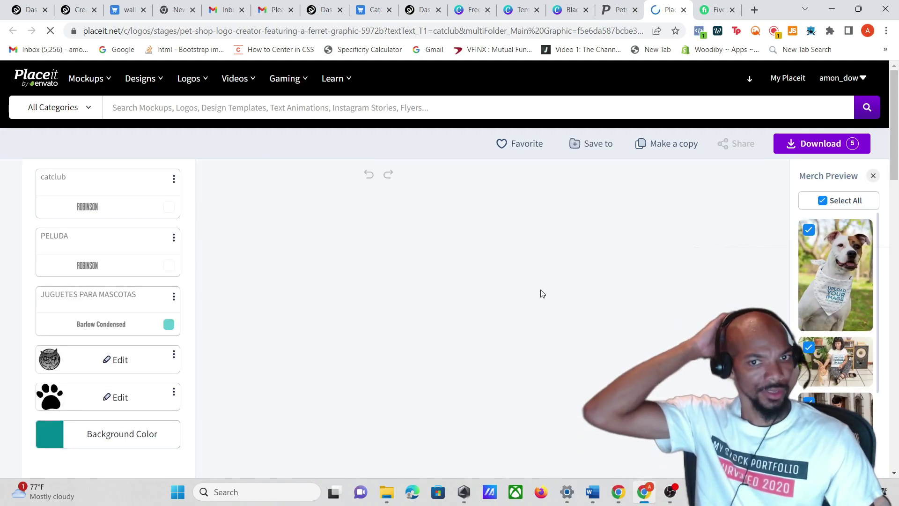
click(72, 175)
scroll(247, 258, down, 4)
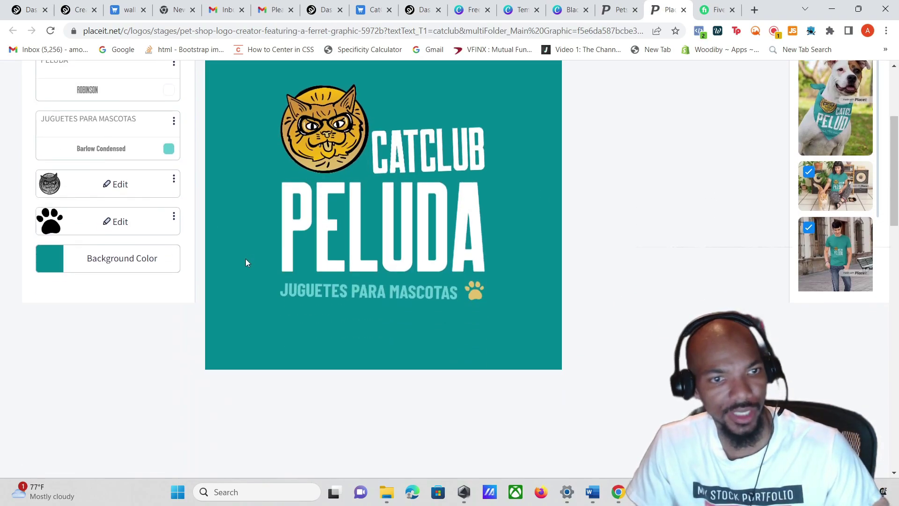
Delete the "PELUDA" and "JUGUETES PARA MASCOTAS" text lines from the logo
scroll(226, 258, up, 3)
drag(89, 180, 32, 177)
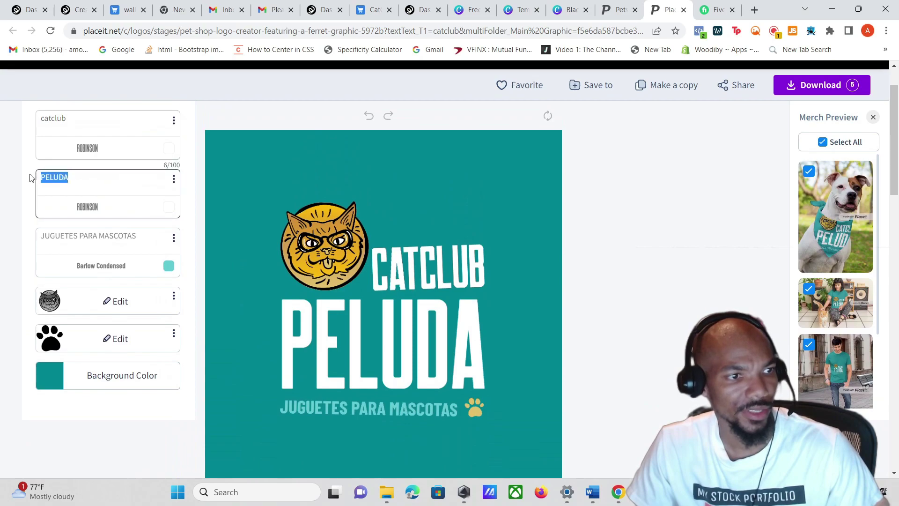
key(BackSpace)
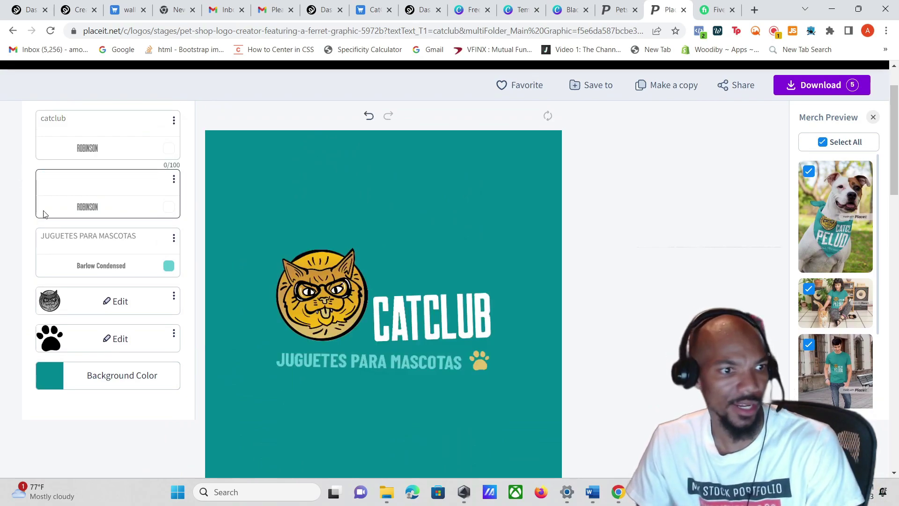
drag(137, 235, 14, 239)
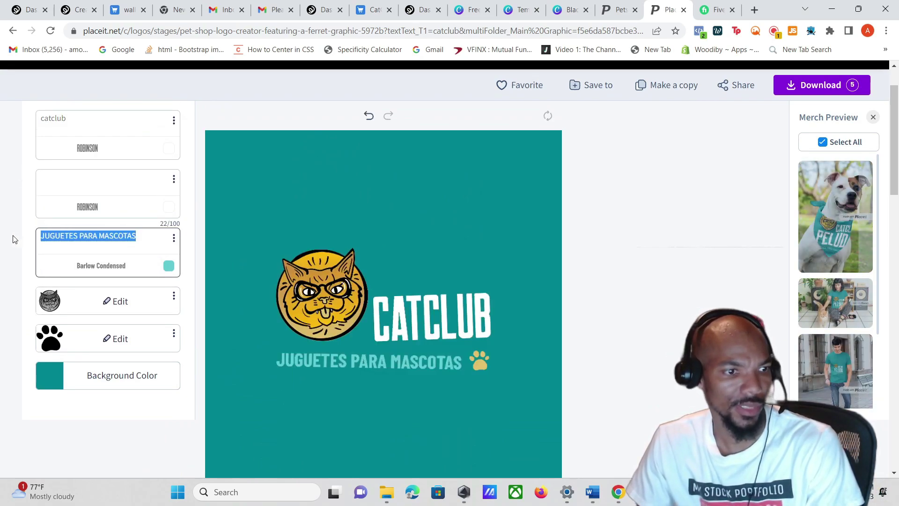
key(BackSpace)
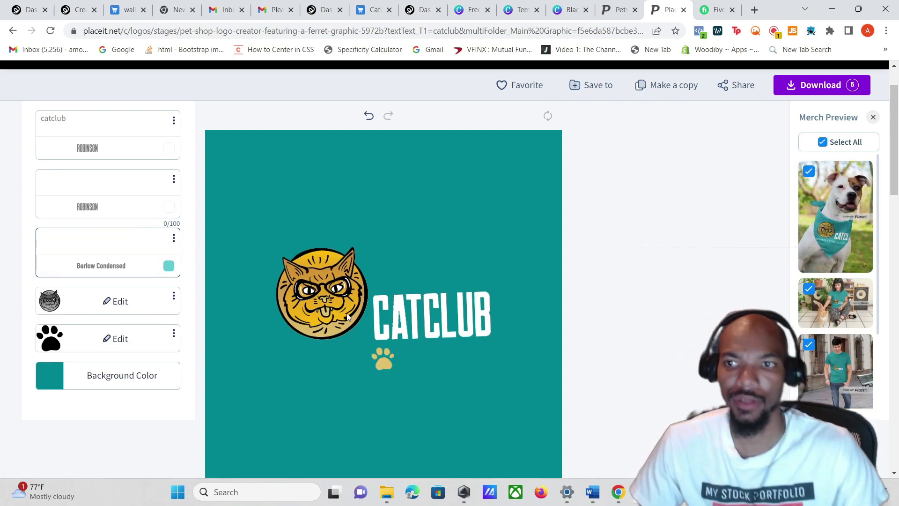
scroll(344, 314, up, 1)
scroll(367, 322, down, 1)
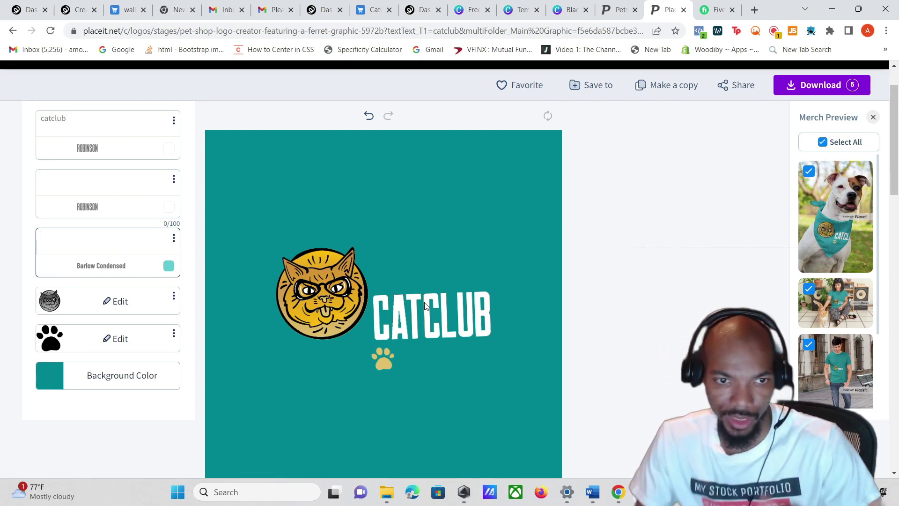
Set the logo's background color to transparent and close the color picker
click(107, 382)
scroll(124, 380, down, 5)
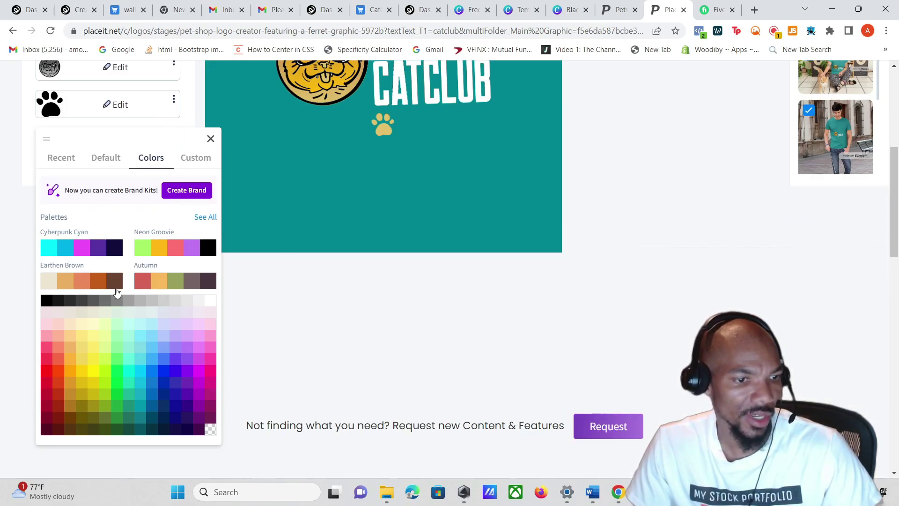
click(211, 430)
scroll(506, 385, up, 4)
click(675, 267)
scroll(672, 269, up, 1)
scroll(669, 272, up, 1)
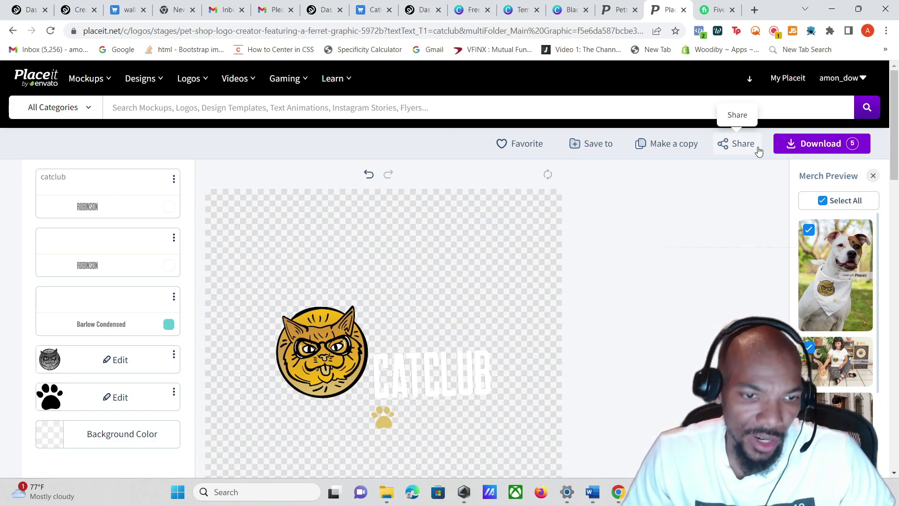
scroll(676, 249, down, 1)
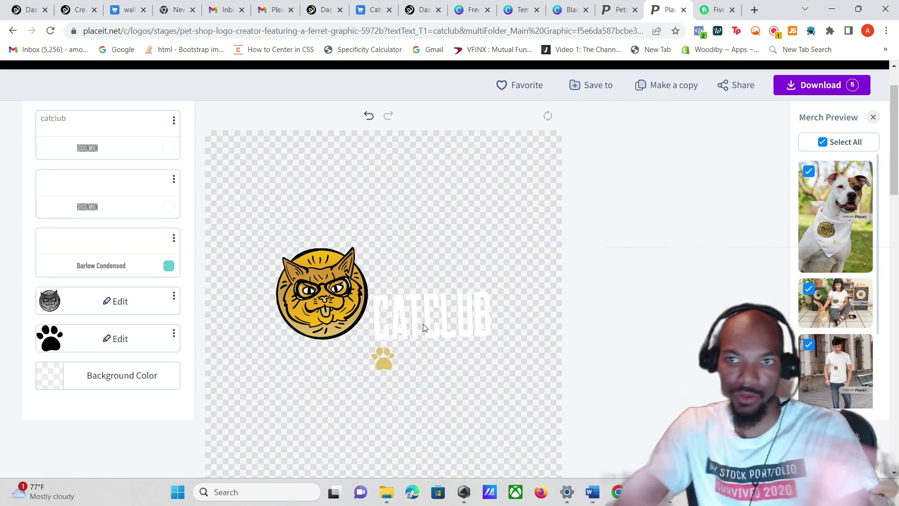
Download the transparent catclub logo together with the selected merch previews
scroll(425, 327, up, 2)
scroll(499, 293, down, 4)
scroll(492, 288, up, 3)
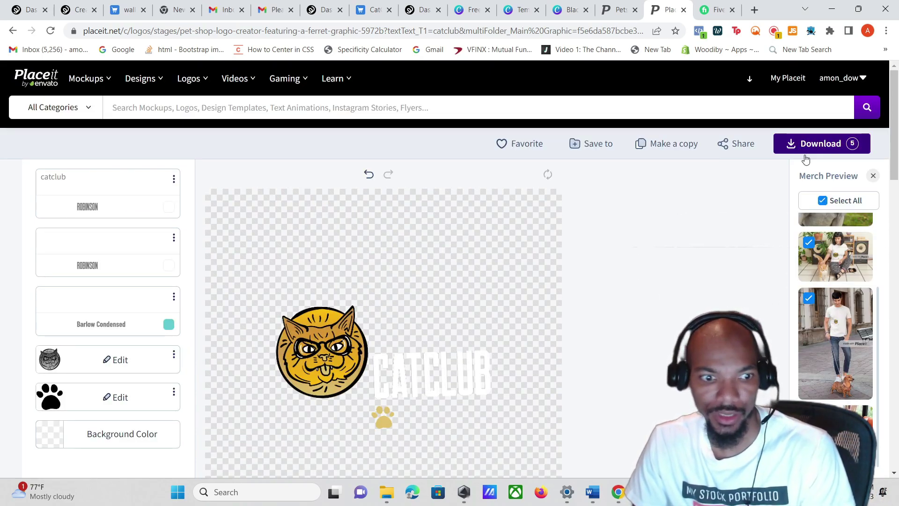
click(796, 149)
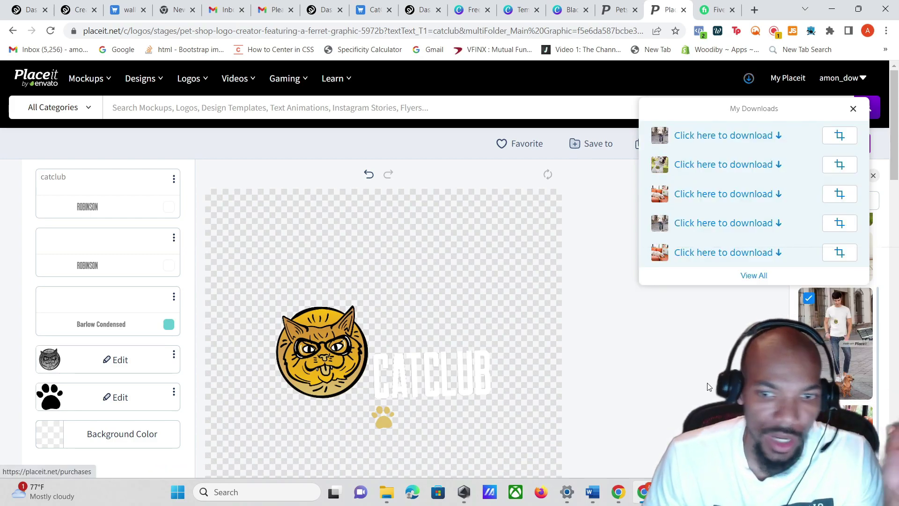
Switch to the Canva logo design and delete its first page, the one with the KN monogram
click(569, 10)
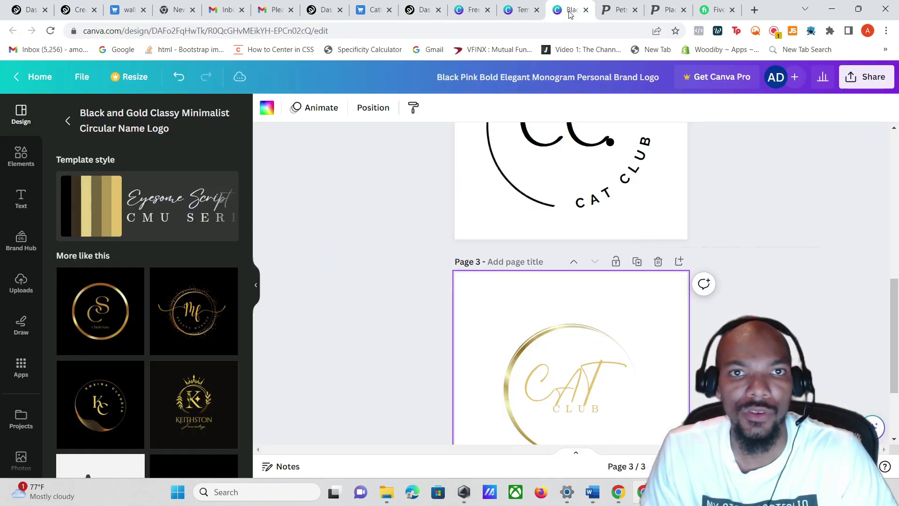
scroll(795, 300, up, 9)
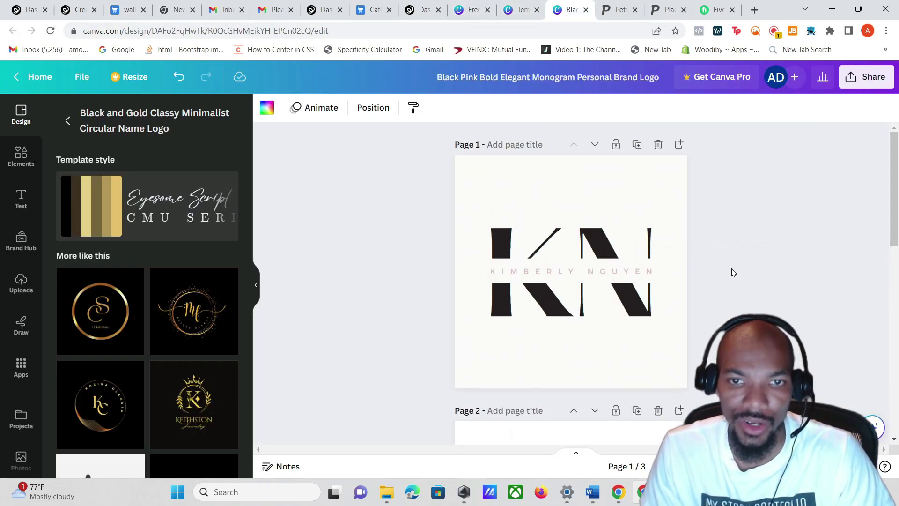
scroll(603, 209, down, 7)
scroll(602, 209, up, 6)
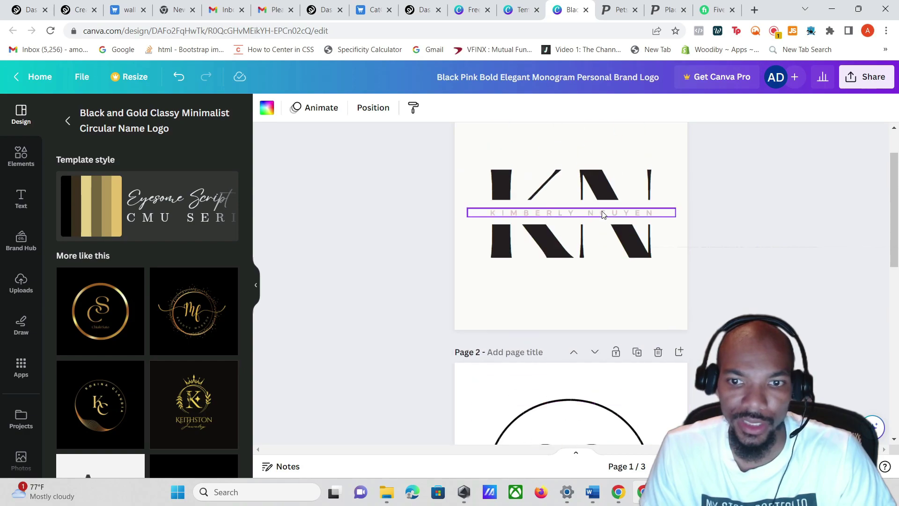
scroll(640, 214, up, 2)
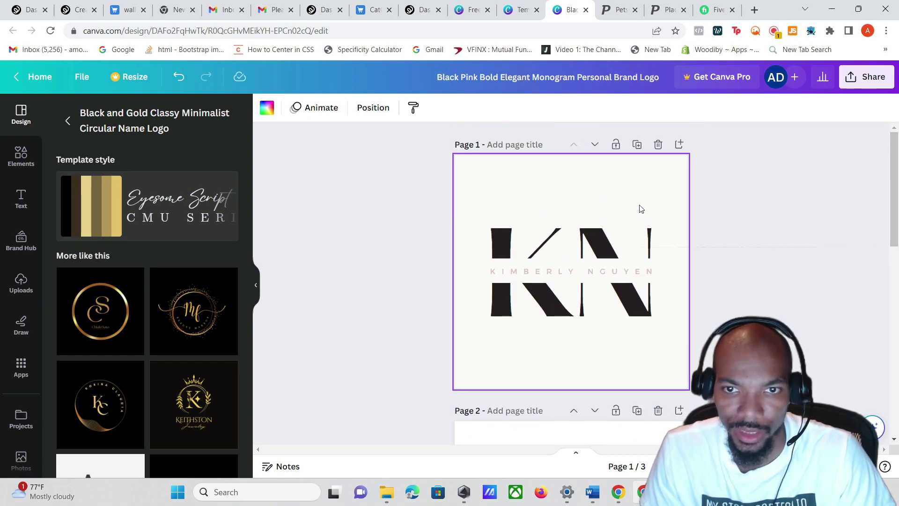
click(658, 145)
scroll(703, 224, down, 2)
scroll(702, 235, up, 2)
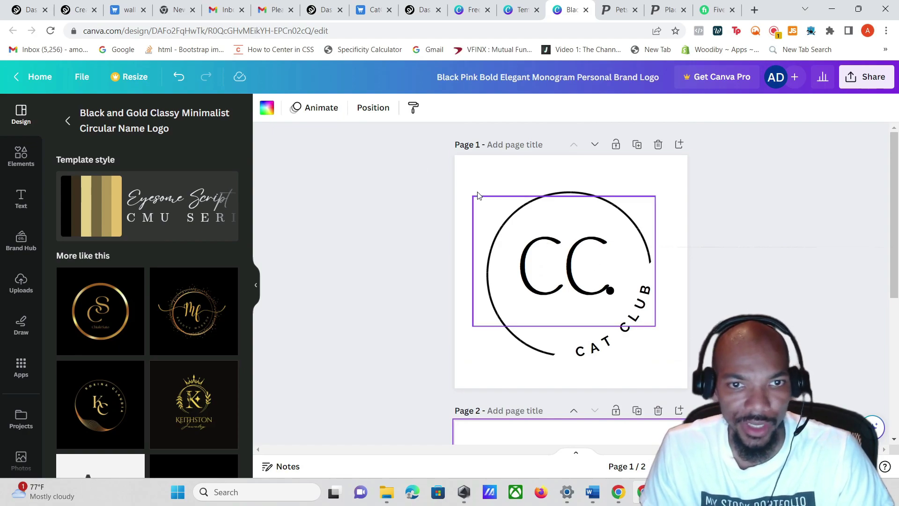
Check the background color options for the CC Cat Club page and close them without choosing one
click(267, 109)
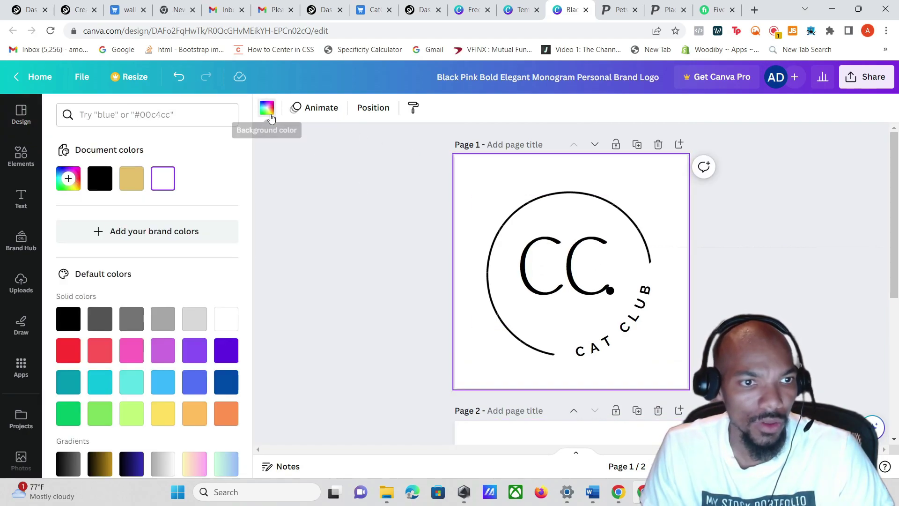
scroll(231, 304, down, 3)
scroll(235, 305, up, 3)
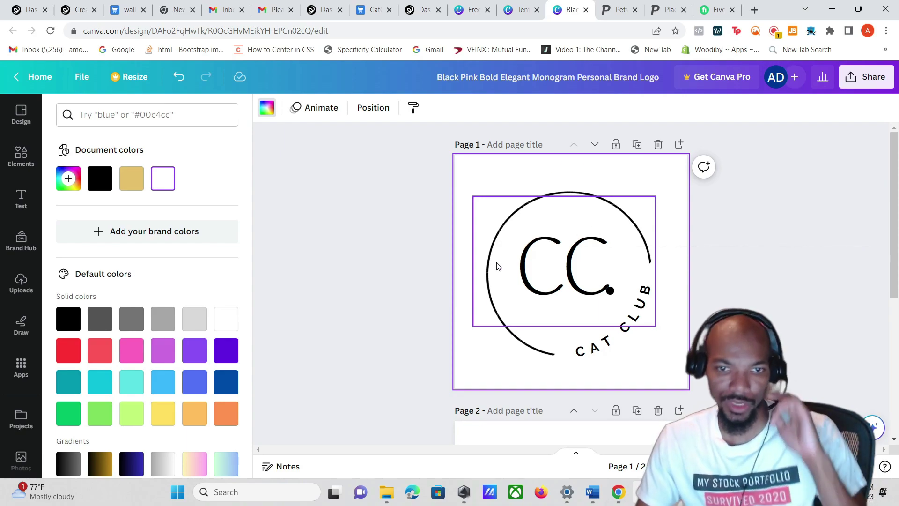
click(379, 271)
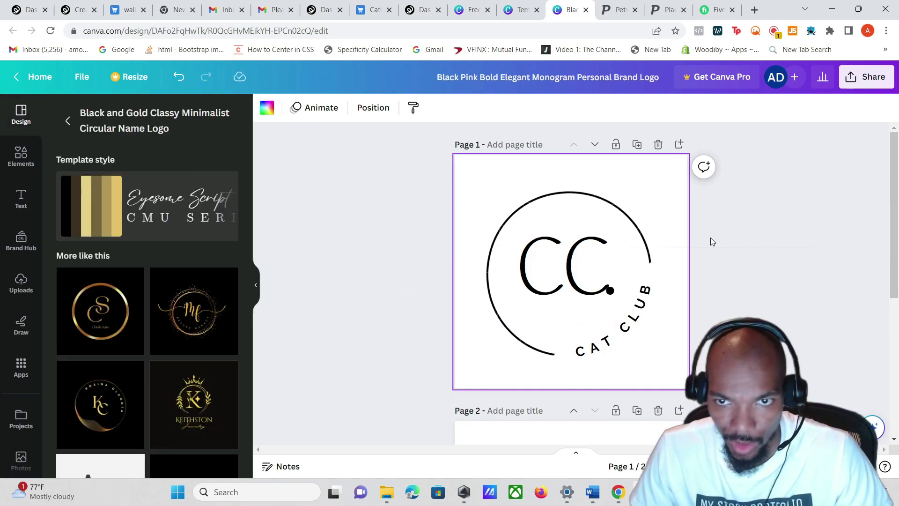
Review both Cat Club logo pages and try to download all pages as PNG
scroll(702, 240, down, 5)
scroll(689, 266, up, 4)
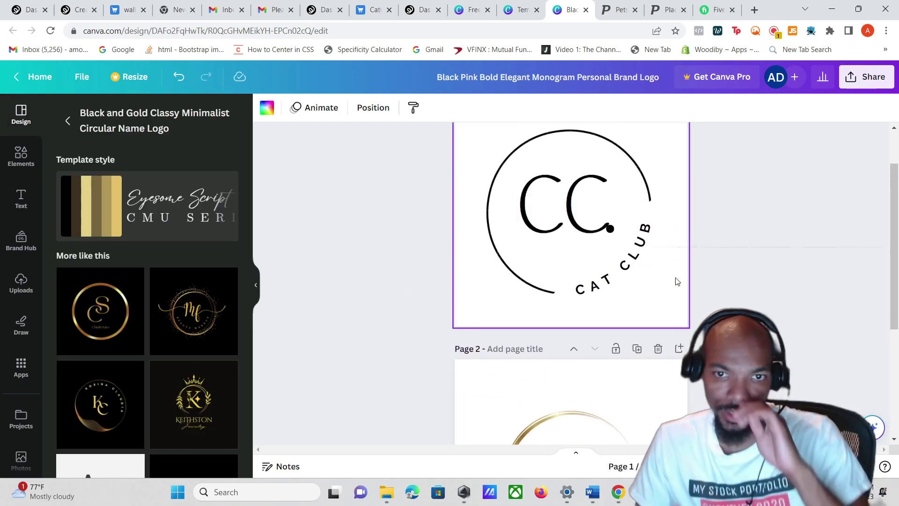
scroll(677, 282, up, 1)
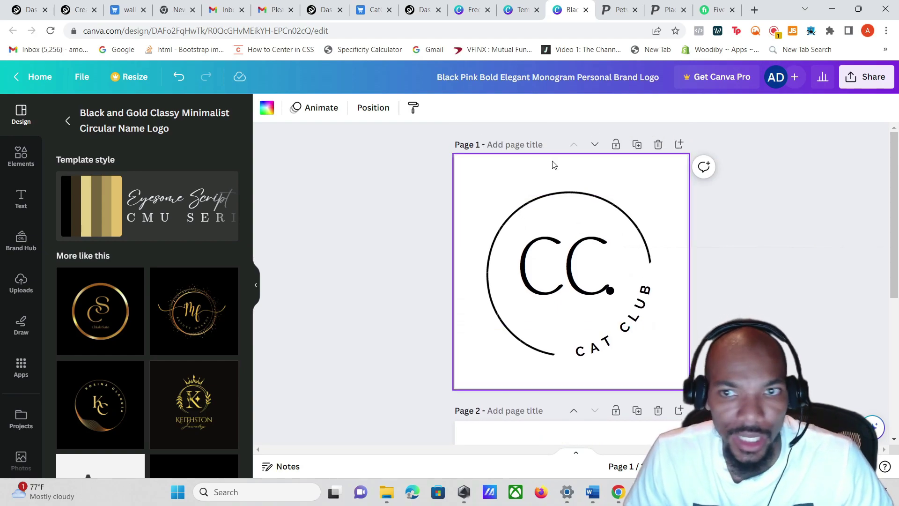
click(822, 76)
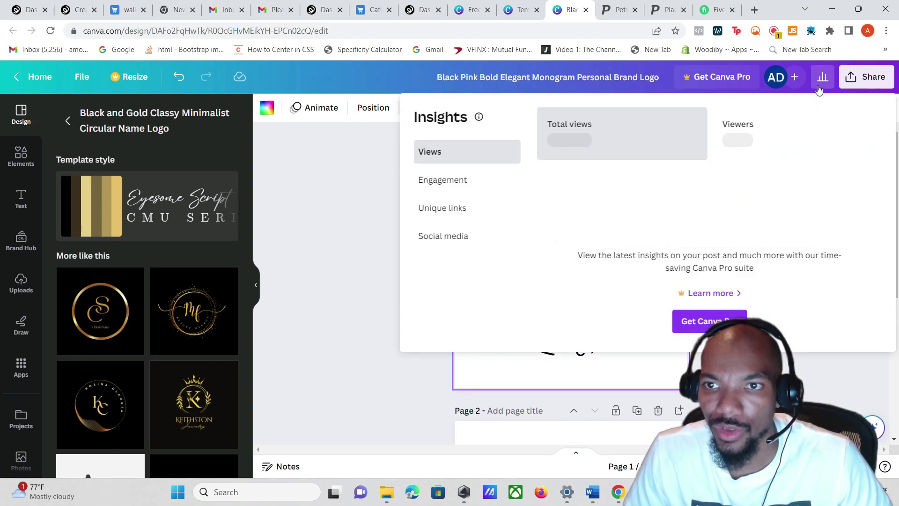
click(818, 89)
scroll(681, 342, down, 5)
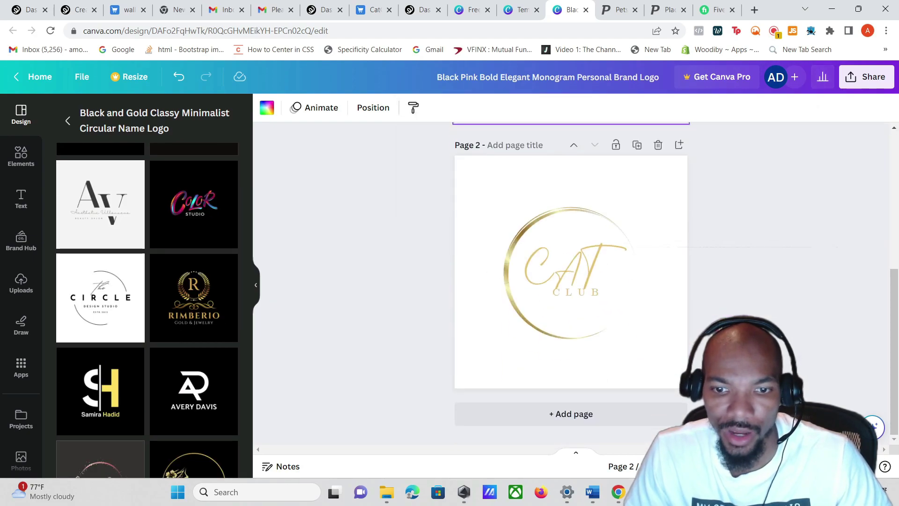
scroll(681, 342, up, 5)
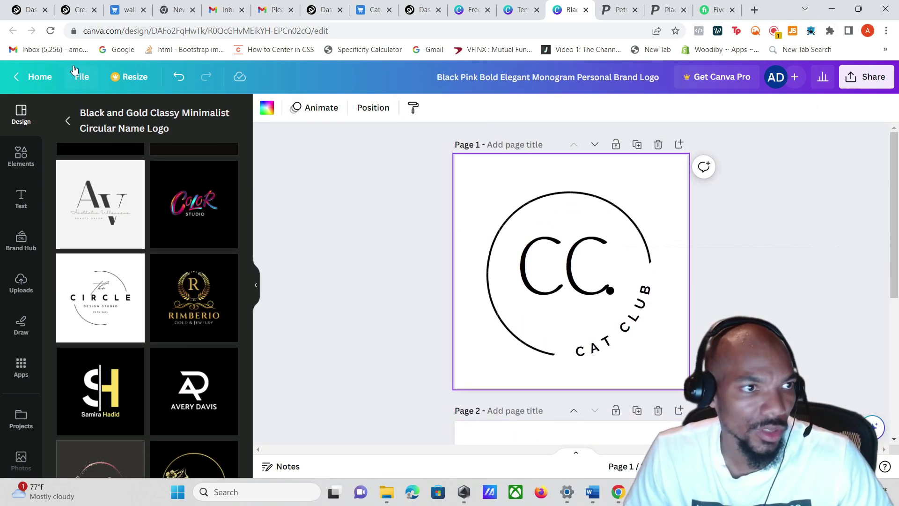
click(93, 81)
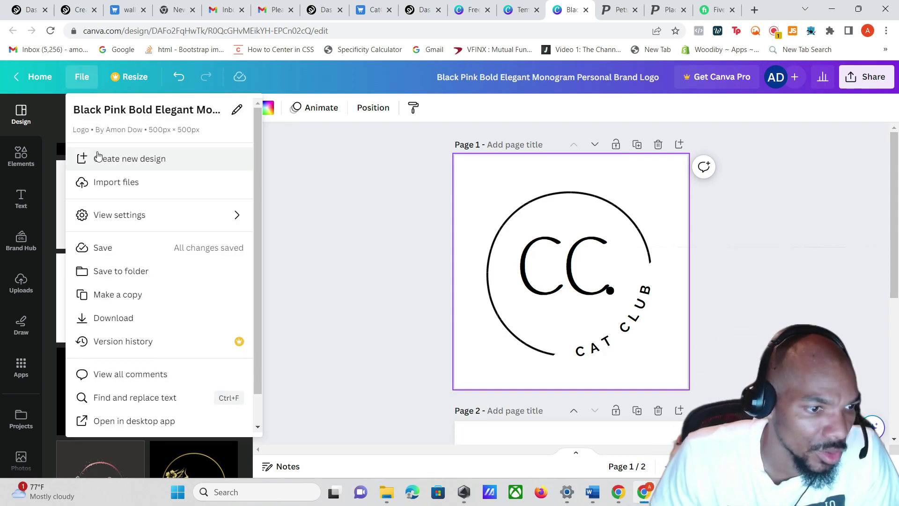
click(111, 317)
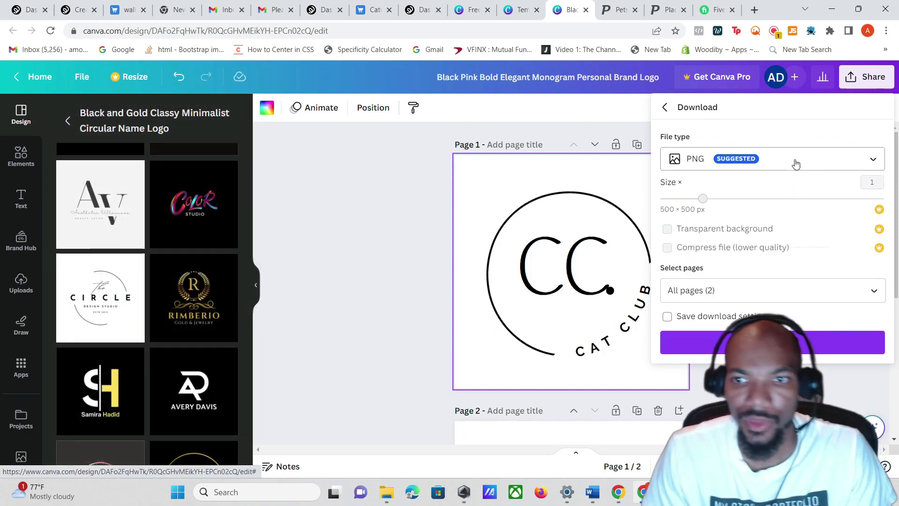
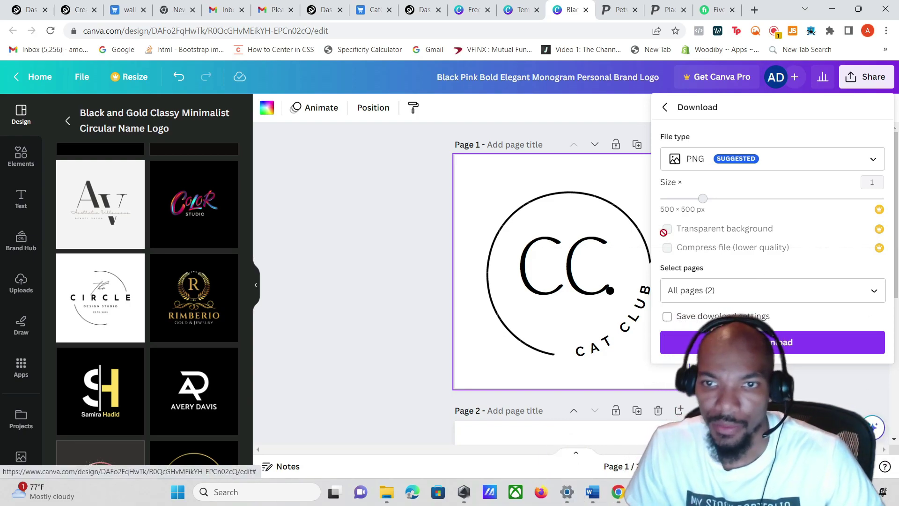
click(773, 342)
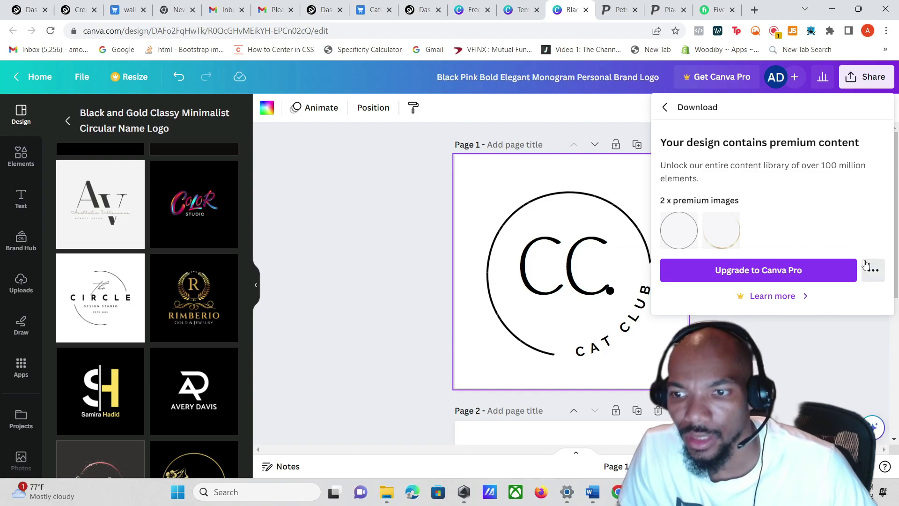
Return to the logo templates and open the Minimalist Simple Initial logo template for customizing
key(alt+Left)
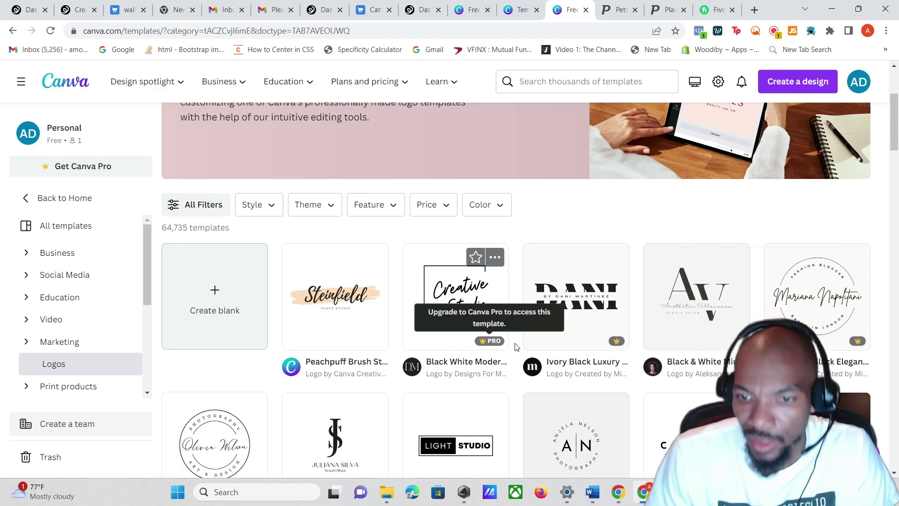
scroll(695, 281, down, 4)
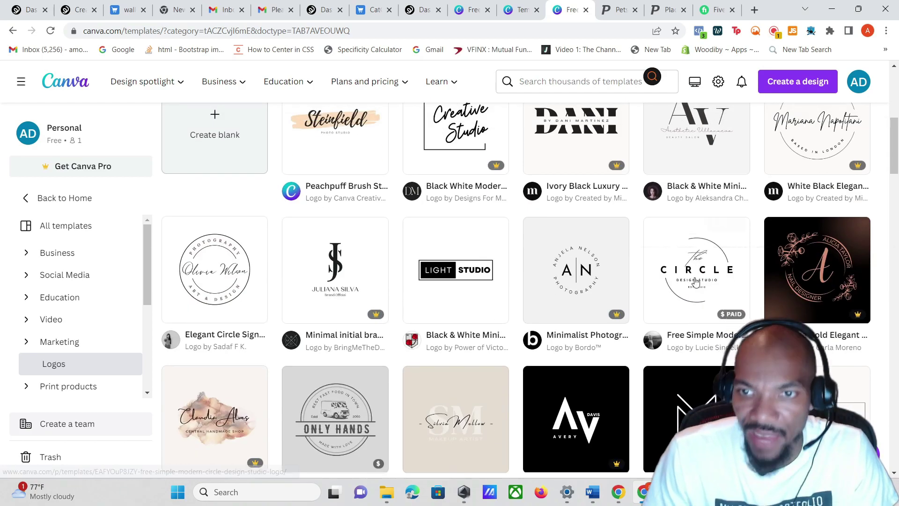
scroll(349, 252, down, 4)
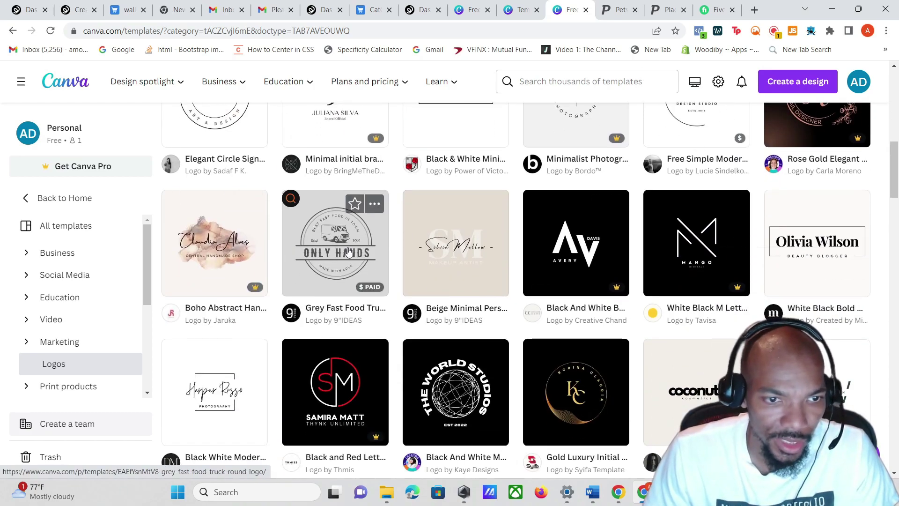
scroll(547, 277, down, 4)
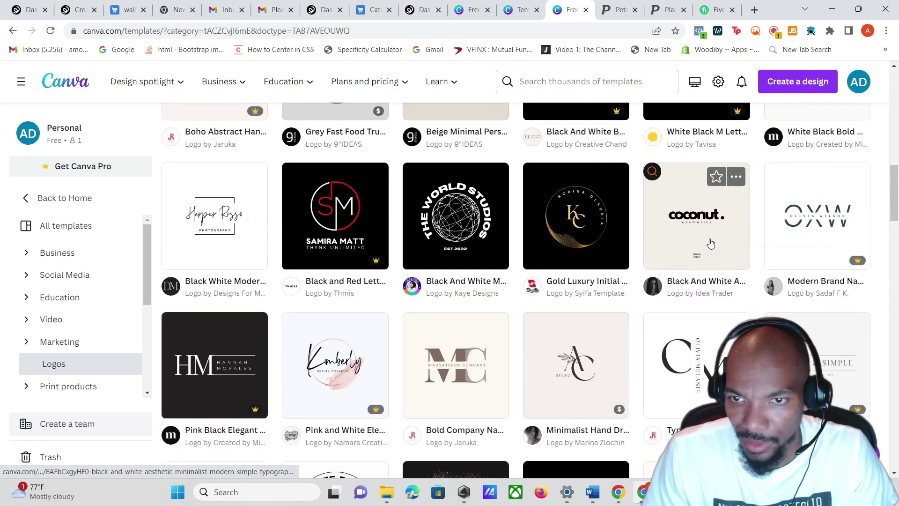
scroll(715, 242, down, 3)
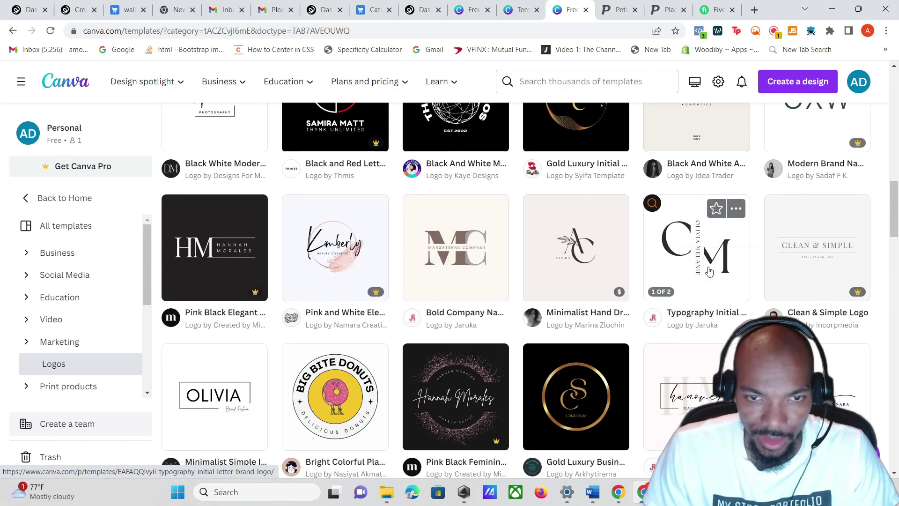
scroll(217, 171, down, 5)
click(216, 170)
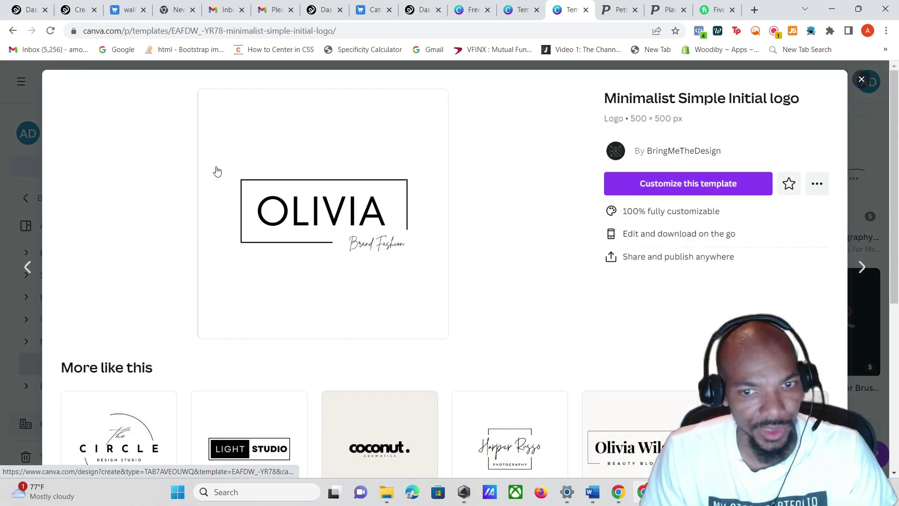
click(633, 194)
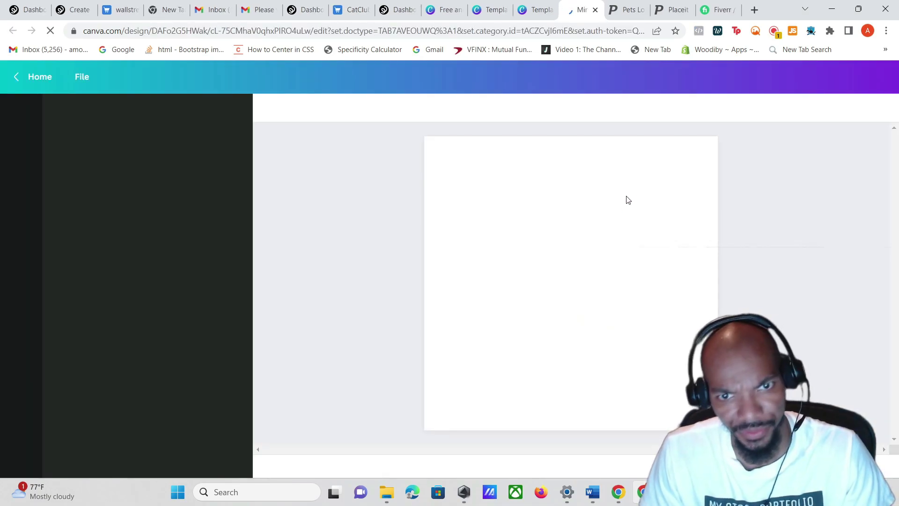
Replace the "OLIVIA" heading in the logo with "CAT CLUB"
click(586, 269)
double_click(585, 269)
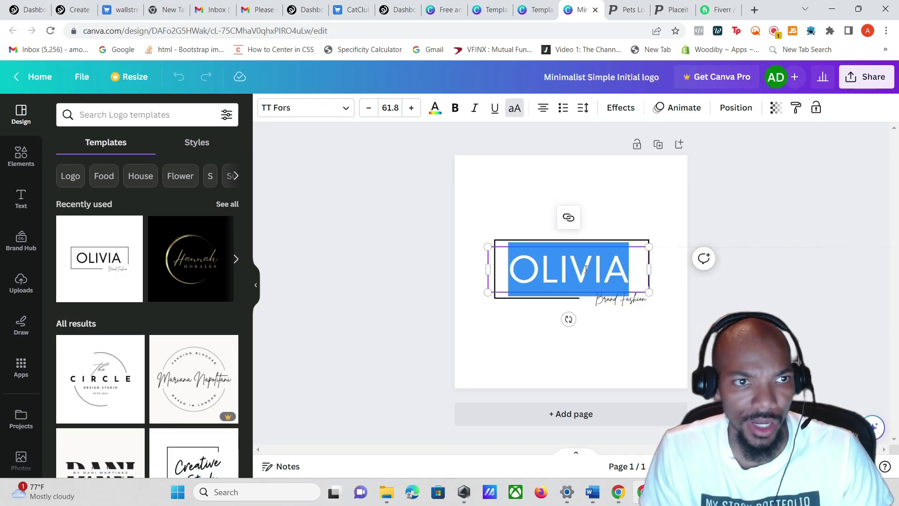
text(C)
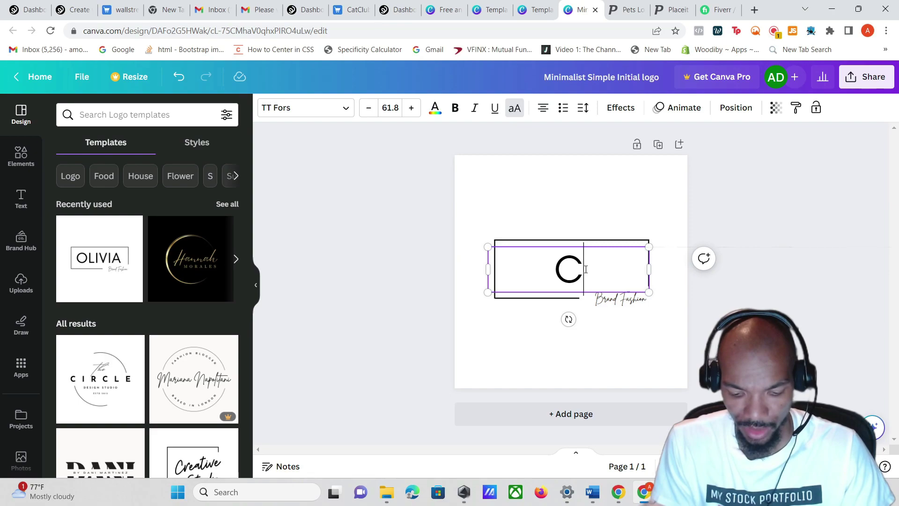
text(AT C)
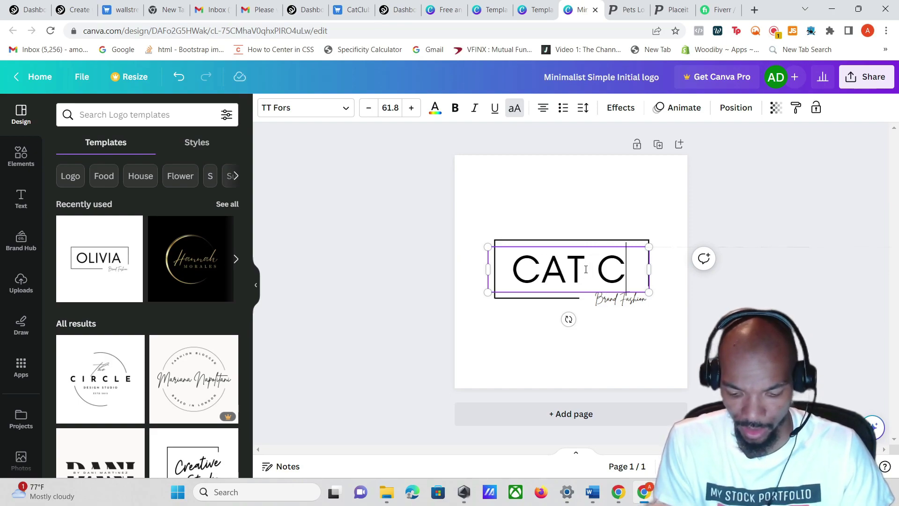
text(LUB)
Shrink the "CAT CLUB" heading to size 31.9 on two lines and set its font to Archivo Black
drag(648, 345, 575, 294)
click(308, 114)
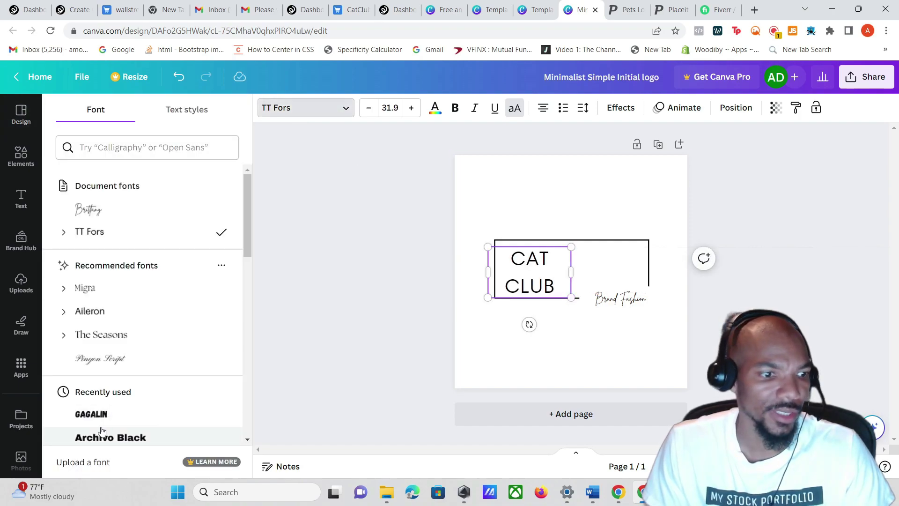
click(95, 440)
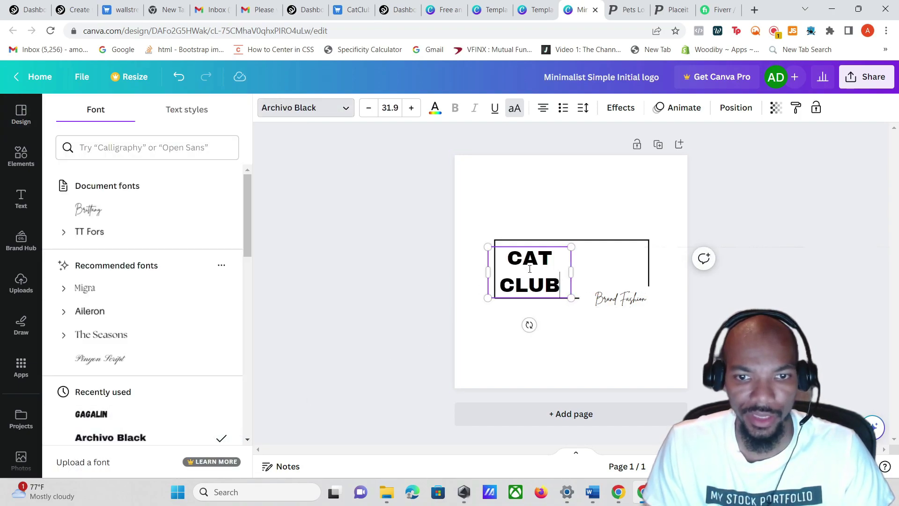
Try joining the two words of the heading, clear the text, and retype it as "CAT CLUB"
click(497, 287)
key(BackSpace)
key(BackSpace)
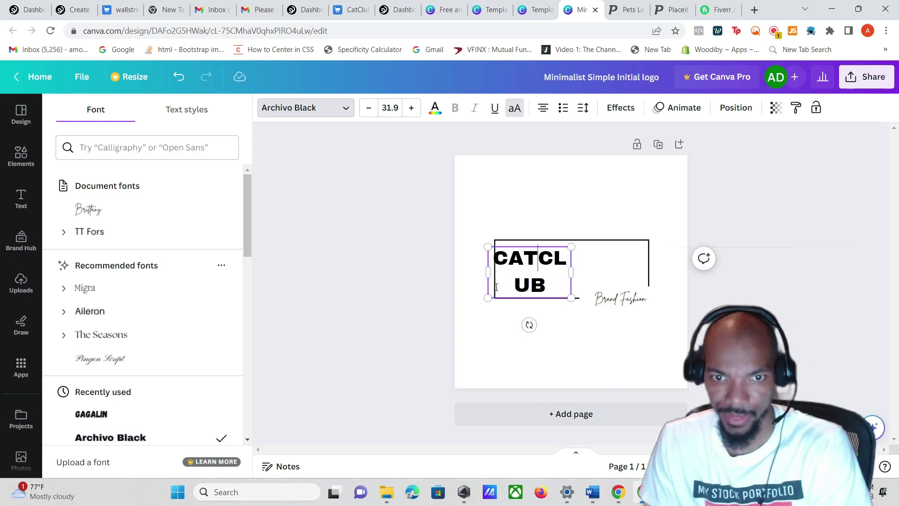
key(BackSpace)
key(BackSpace)
drag(562, 257, 506, 260)
text(CAT )
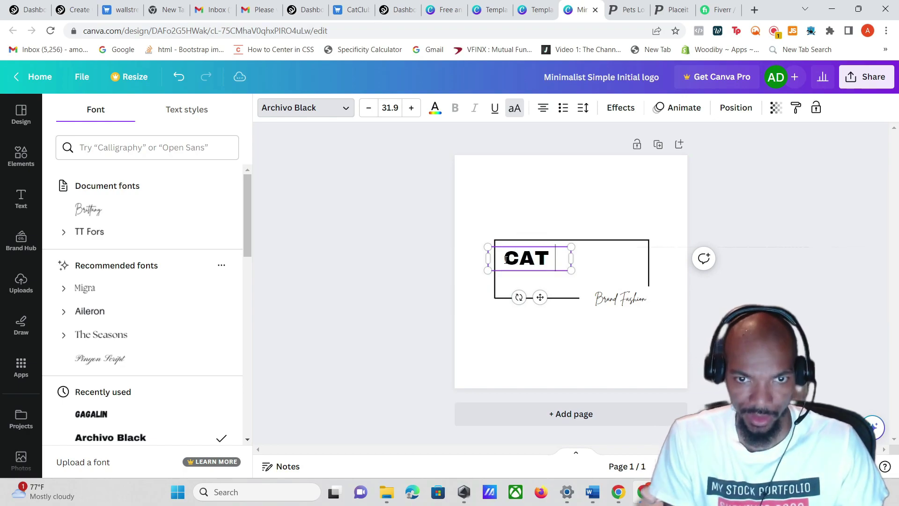
text(CLU)
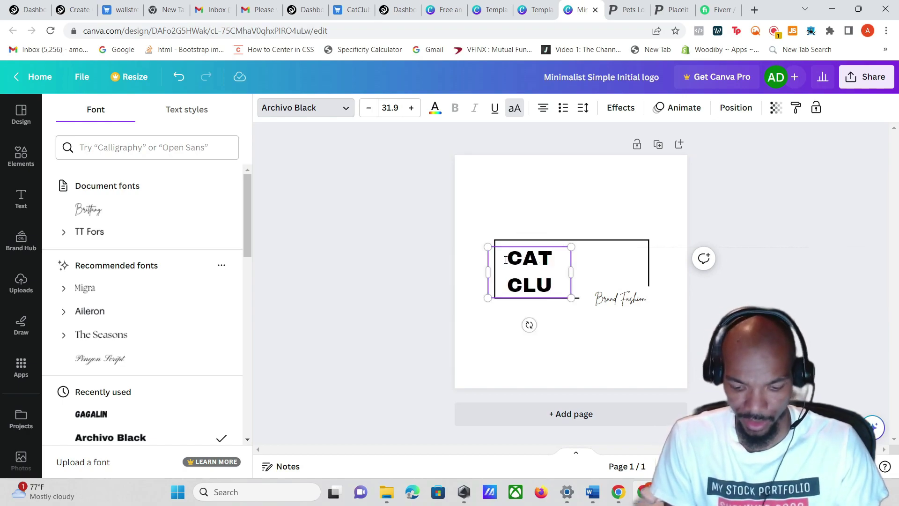
text(B)
click(652, 290)
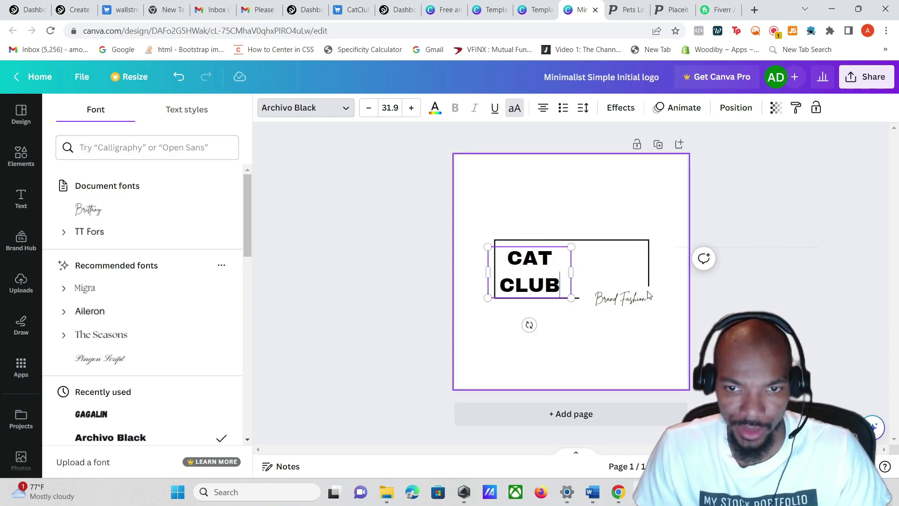
Replace the "Brand Fashion" tagline with "cat club" and enlarge it to size 41.5
double_click(623, 299)
key(BackSpace)
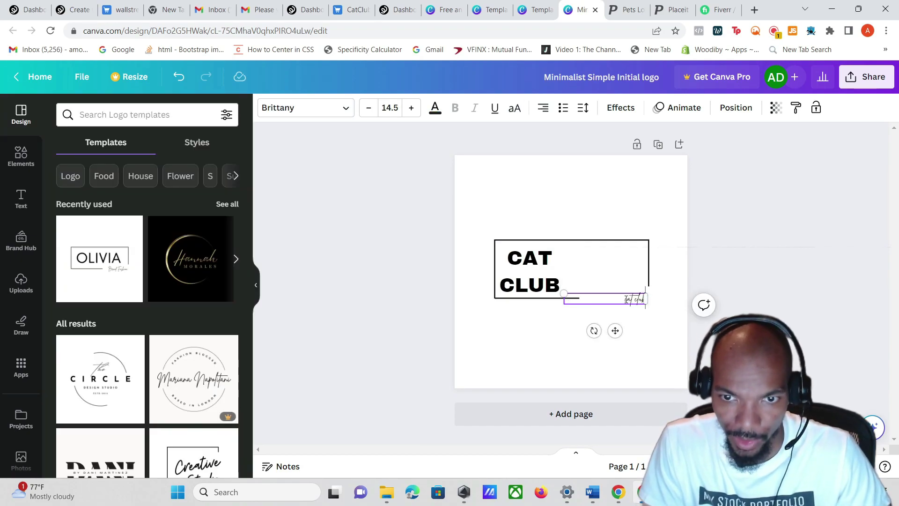
click(411, 111)
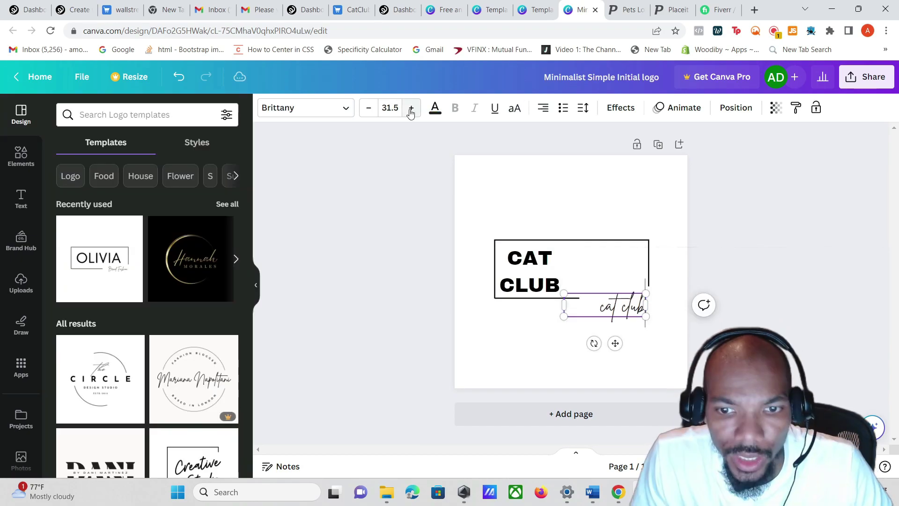
click(410, 111)
click(411, 111)
click(411, 111)
click(410, 111)
click(411, 110)
click(410, 110)
click(411, 110)
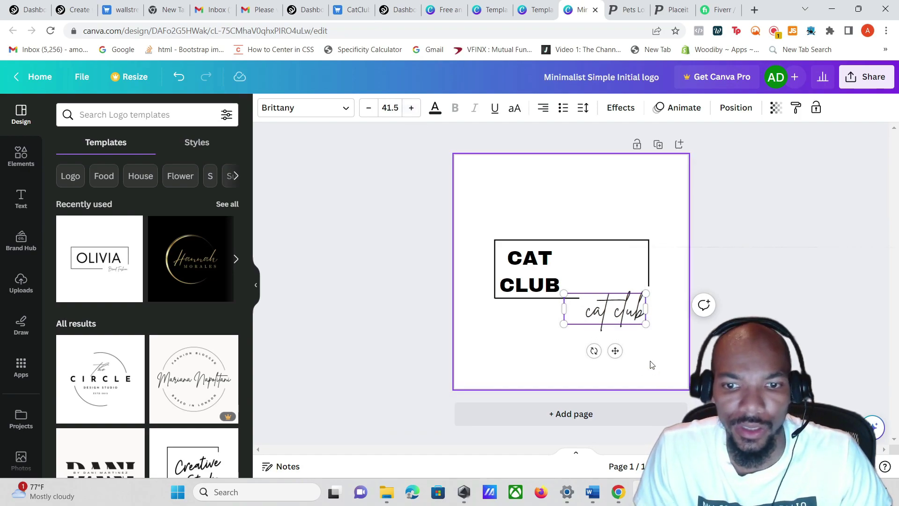
click(612, 316)
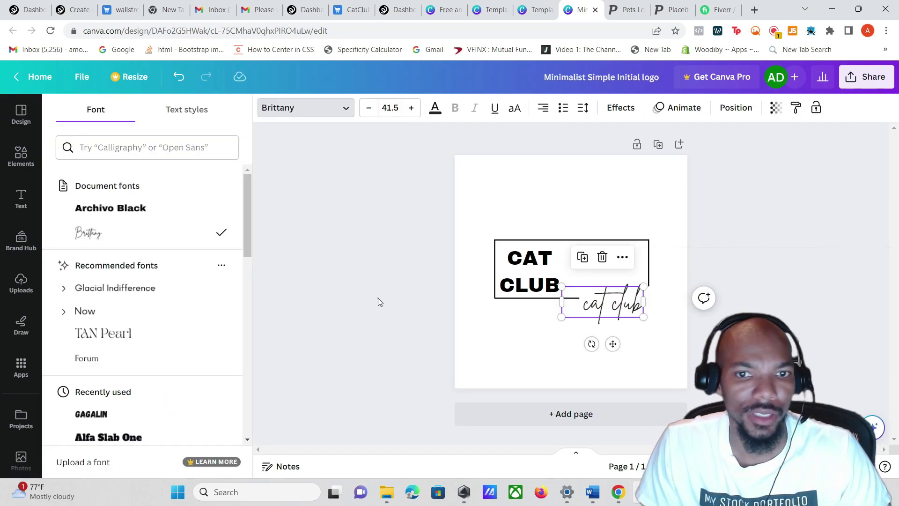
click(377, 301)
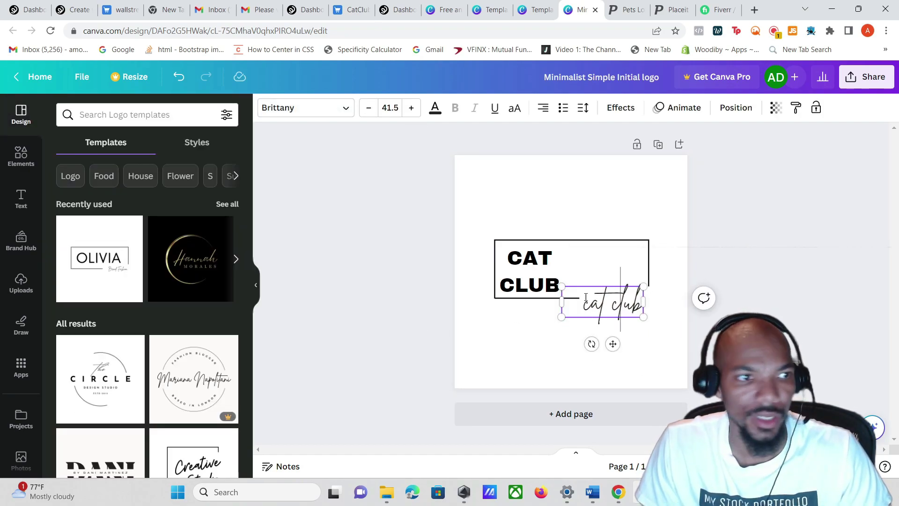
Search the graphics library of design elements for "cat"
click(21, 284)
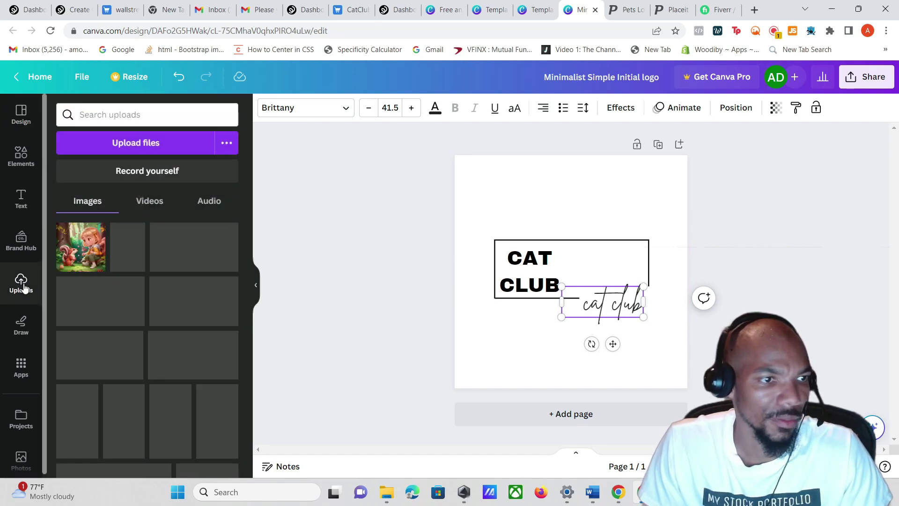
click(605, 261)
click(21, 159)
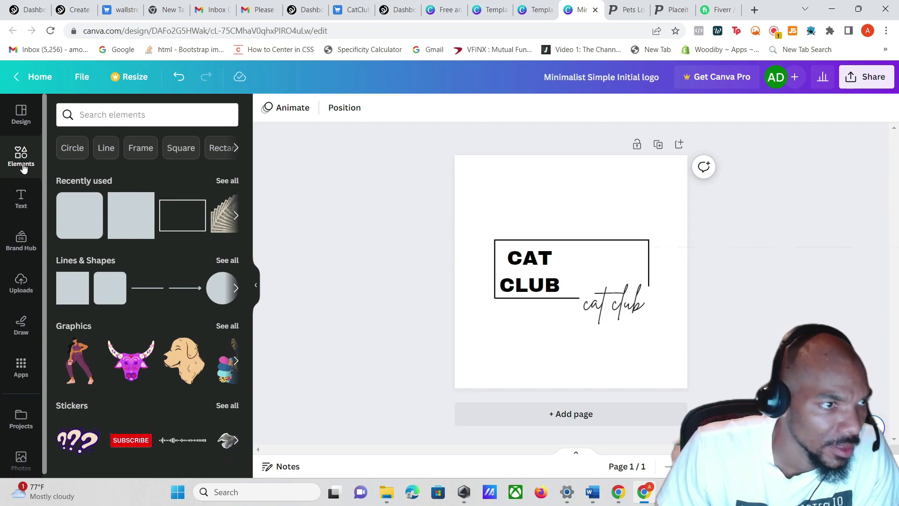
click(74, 326)
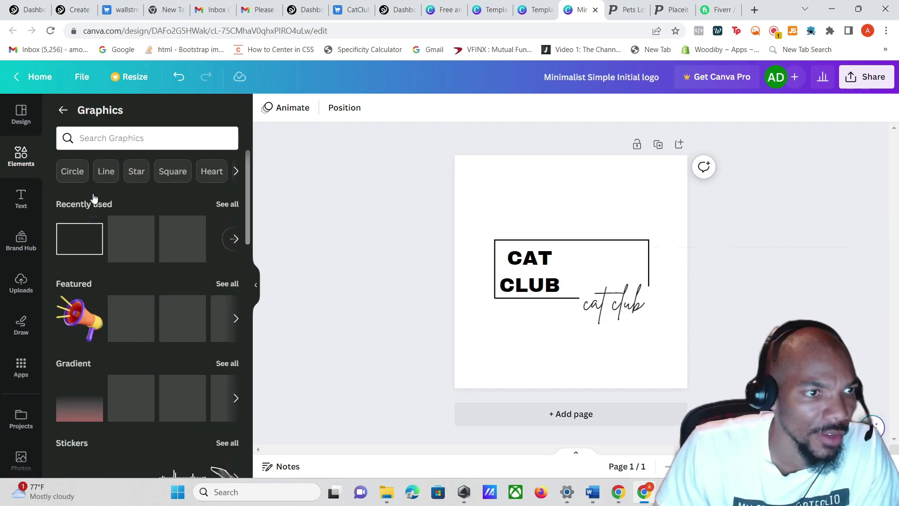
click(96, 143)
text(car)
key(BackSpace)
text(t)
key(Return)
Add the black outline drawing of a sitting cat to the logo and enlarge it over the frame
drag(142, 298, 534, 212)
drag(537, 266, 503, 266)
click(789, 291)
drag(538, 215, 534, 216)
Shrink the outline cat at the logo's center and reposition the script "cat club" tagline inside the frame at size 36.3
click(609, 302)
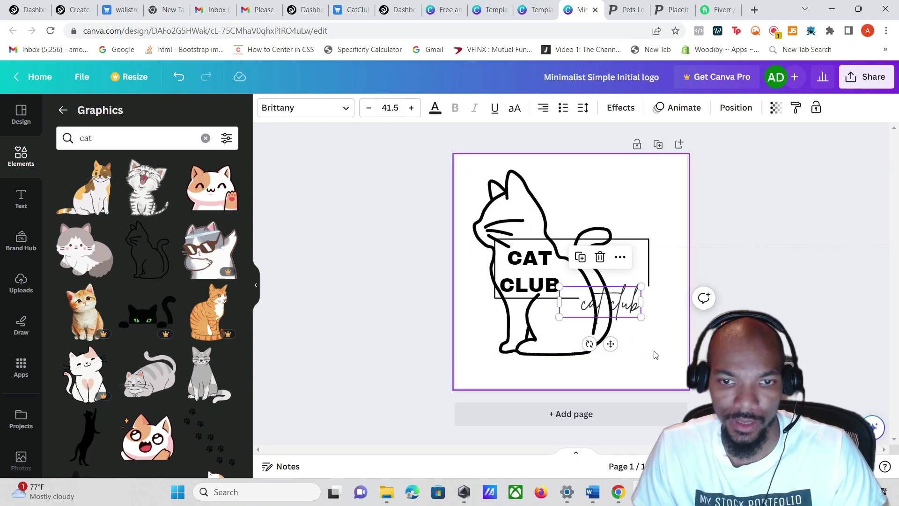
drag(611, 304, 639, 305)
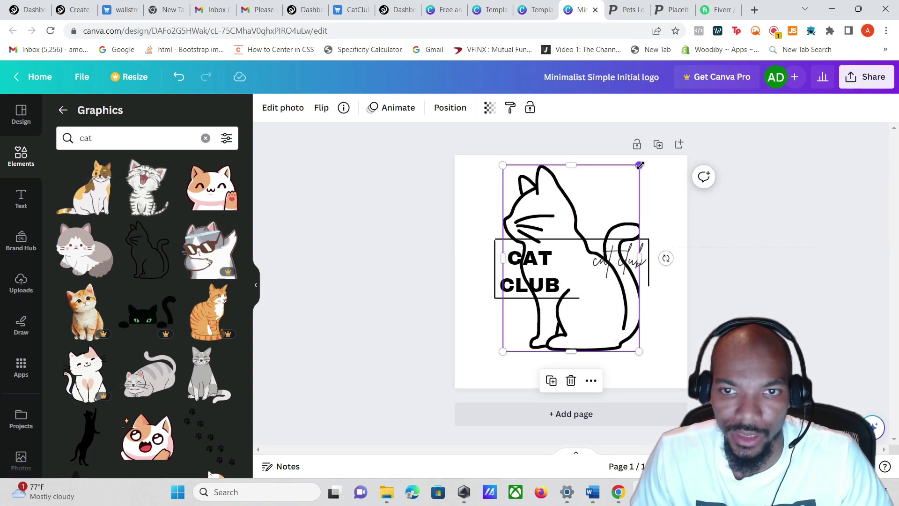
drag(640, 165, 599, 220)
drag(550, 351, 551, 337)
drag(621, 263, 580, 273)
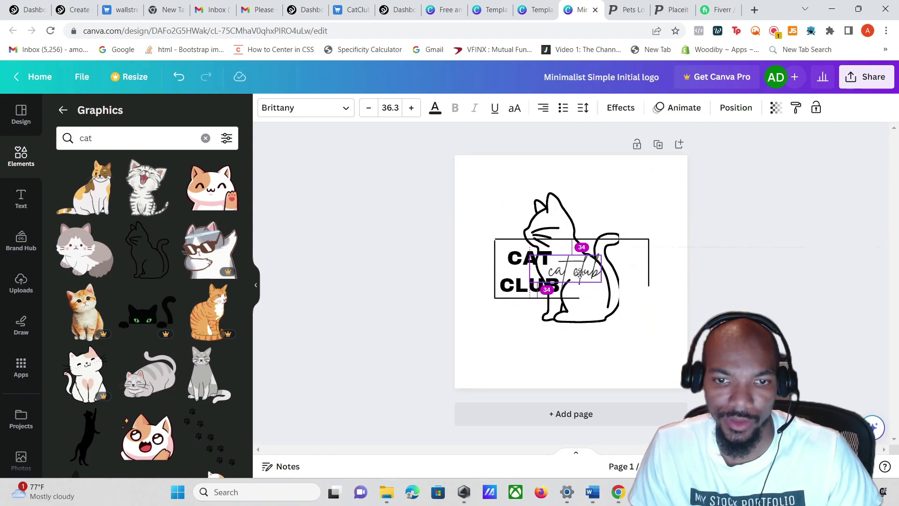
Scale the outline cat down further and move it to the right end of the rectangular frame
click(556, 242)
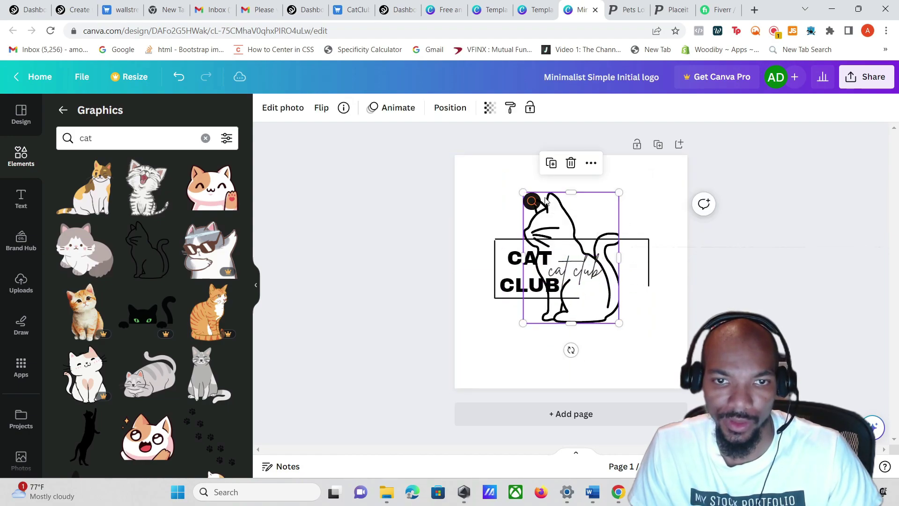
drag(614, 322, 585, 278)
drag(547, 228, 605, 243)
Move the "CAT CLUB" heading slightly up and place the script "cat club" tagline at the frame's lower right corner
click(565, 270)
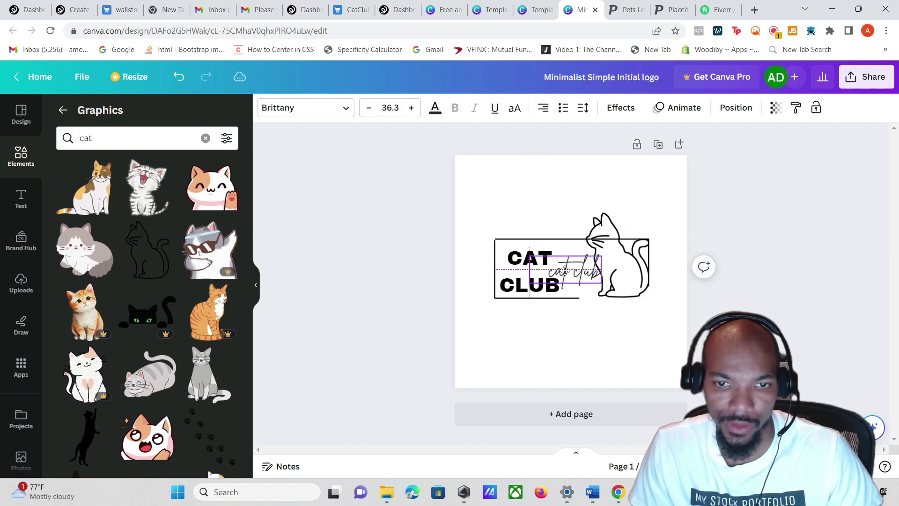
click(568, 281)
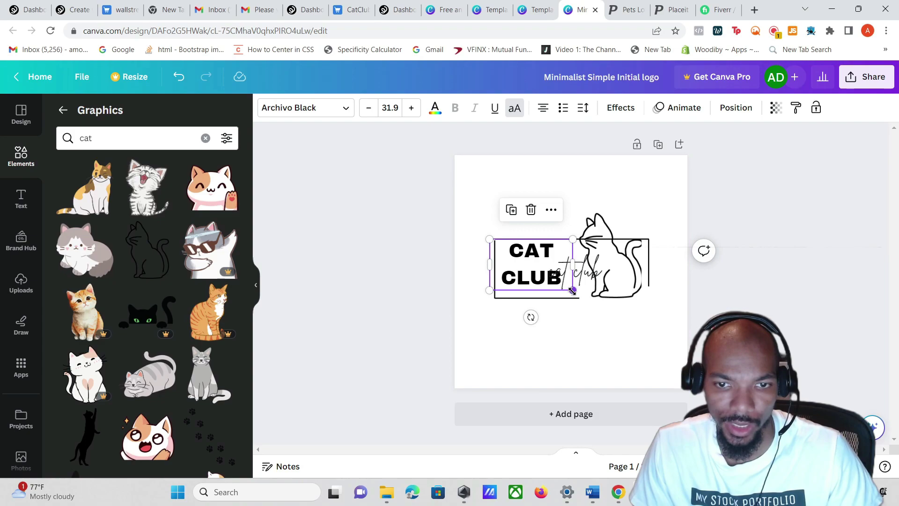
drag(609, 276, 643, 293)
click(609, 268)
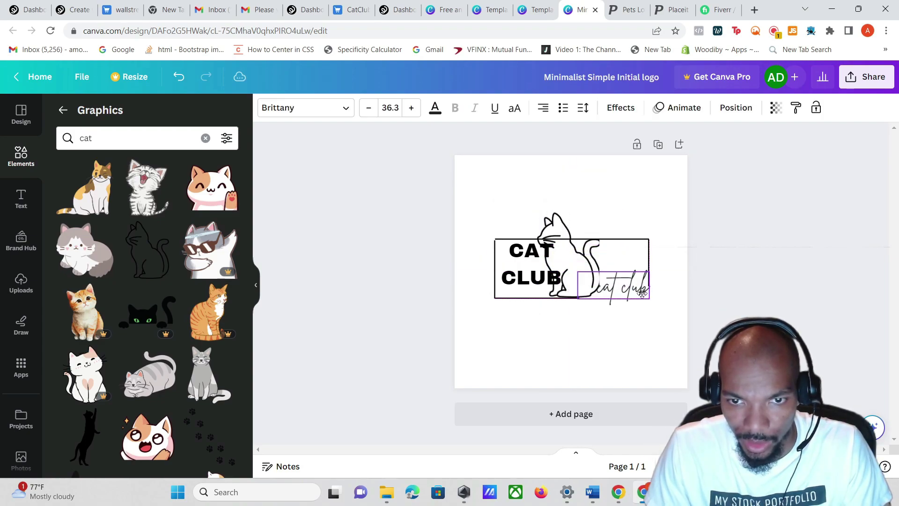
Shrink the outline cat to the frame's height so it sits between the heading and the script tagline
click(534, 216)
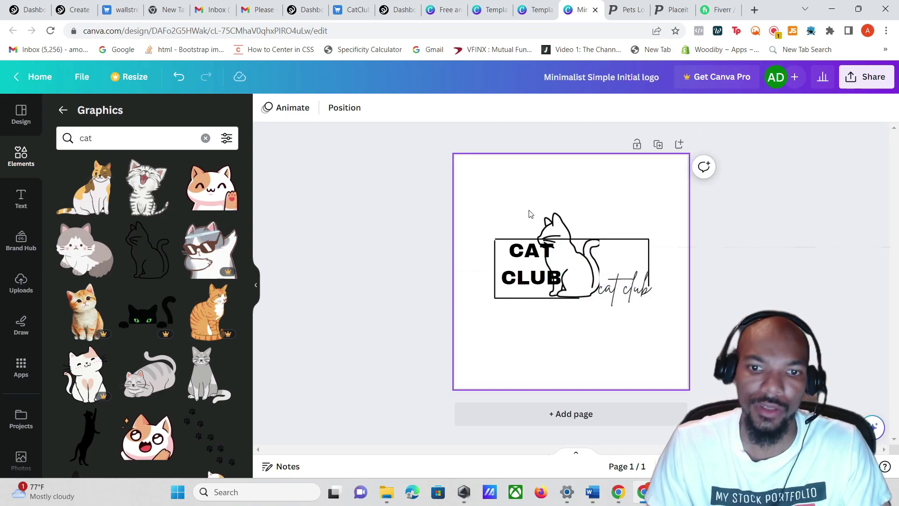
click(557, 230)
drag(539, 213, 651, 262)
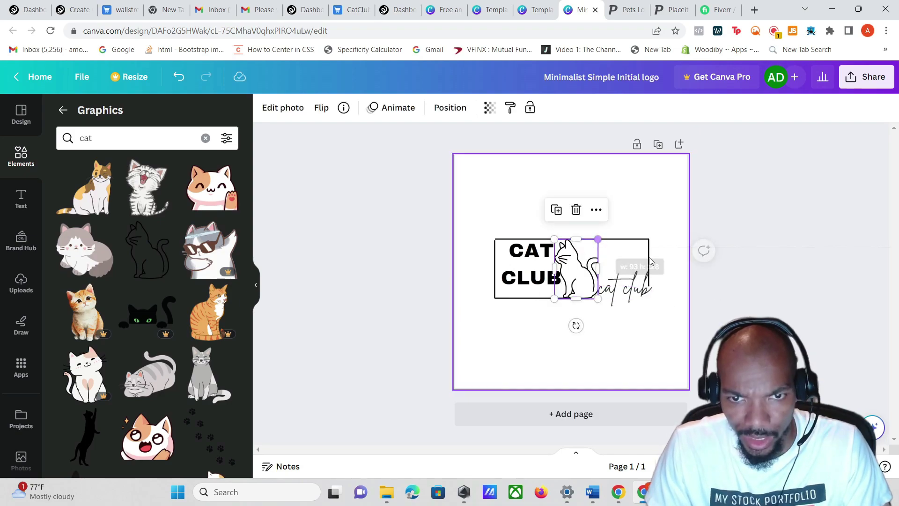
click(662, 205)
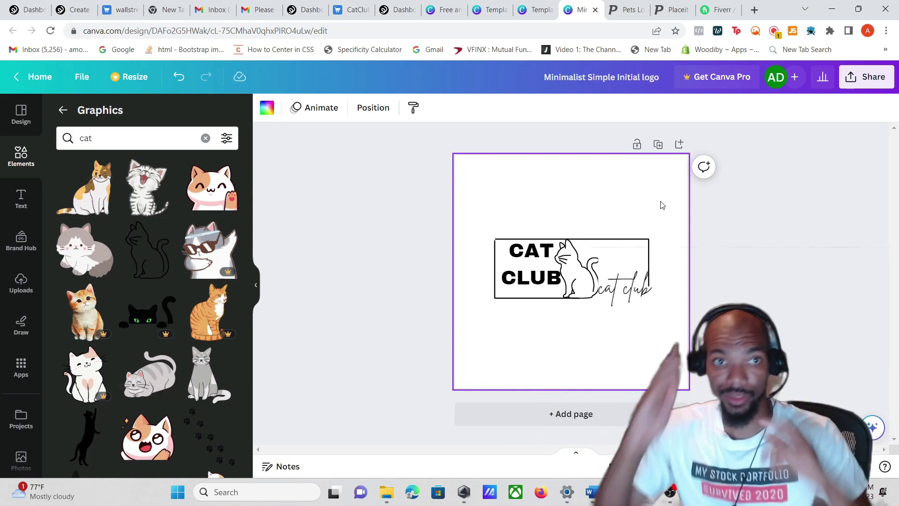
Download the finished logo as a PNG and preview the downloaded image
click(83, 78)
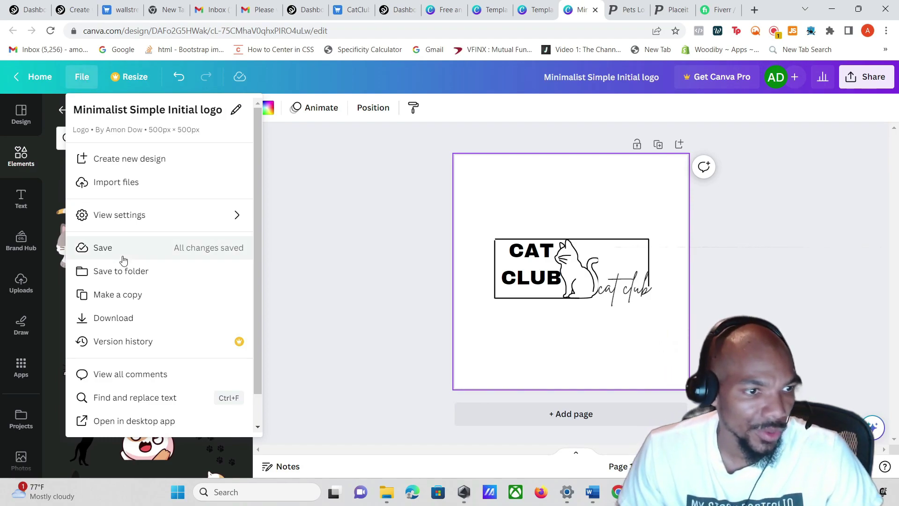
click(132, 319)
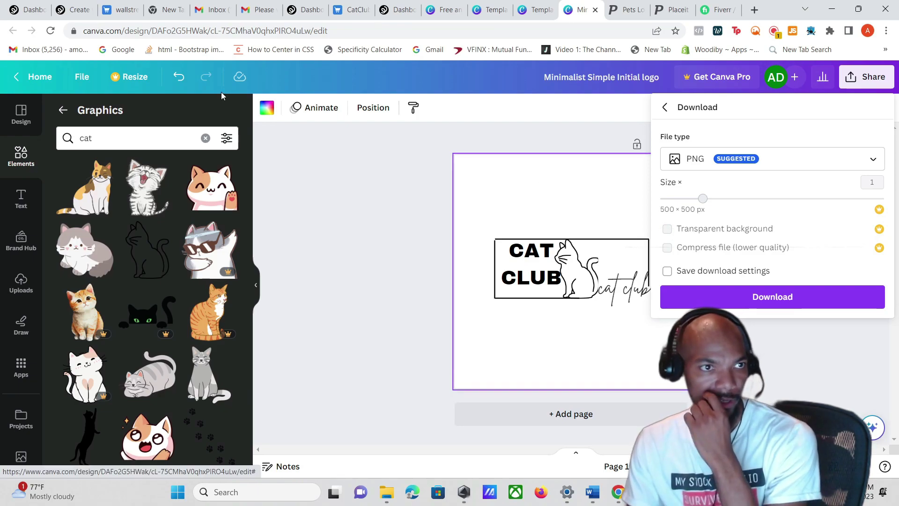
click(82, 77)
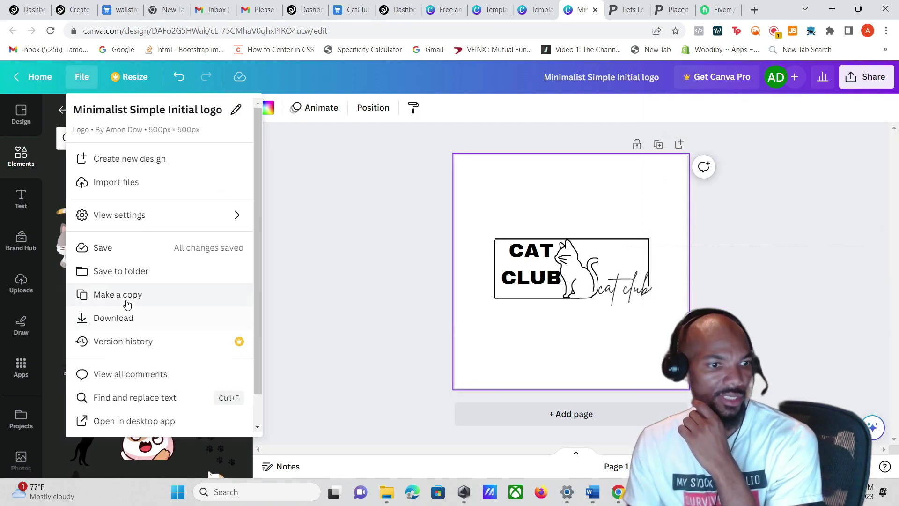
click(128, 318)
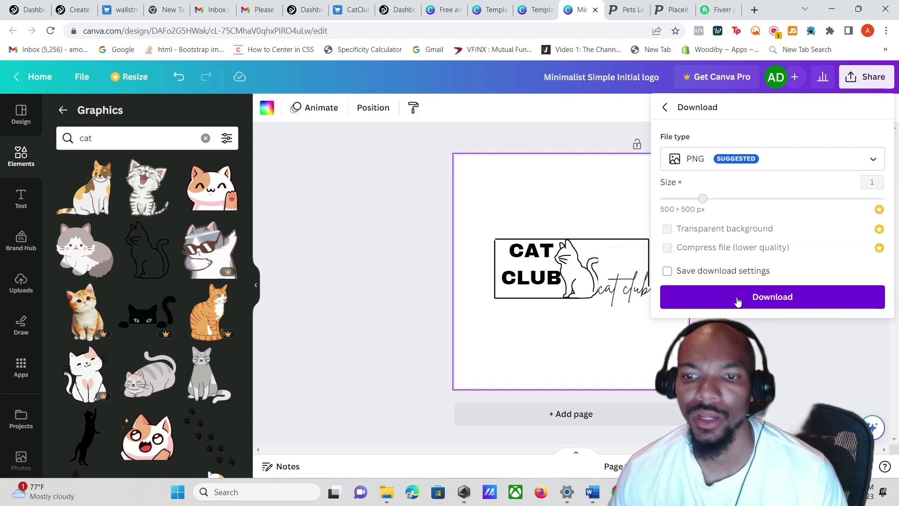
click(737, 299)
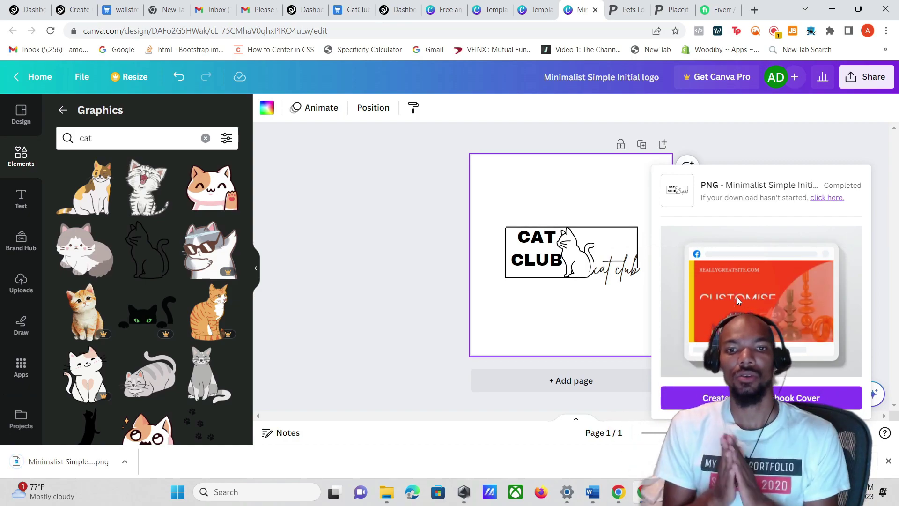
click(70, 461)
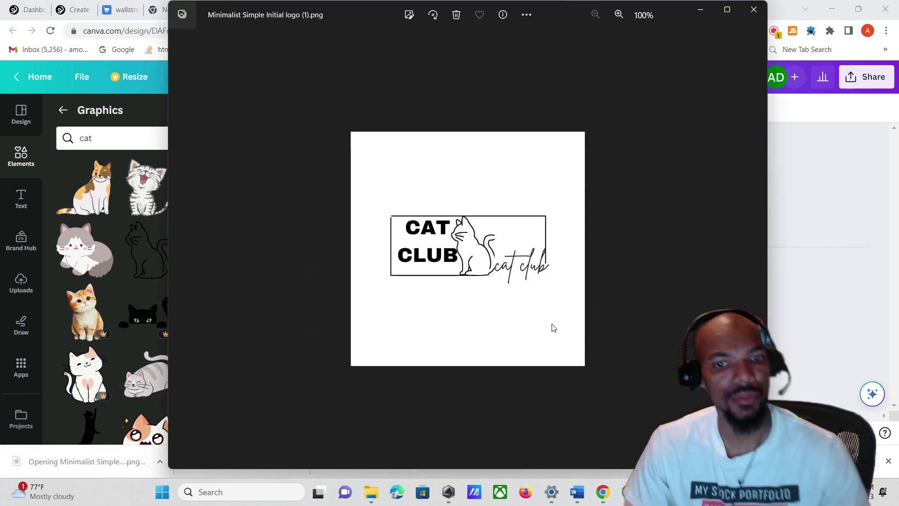
click(754, 9)
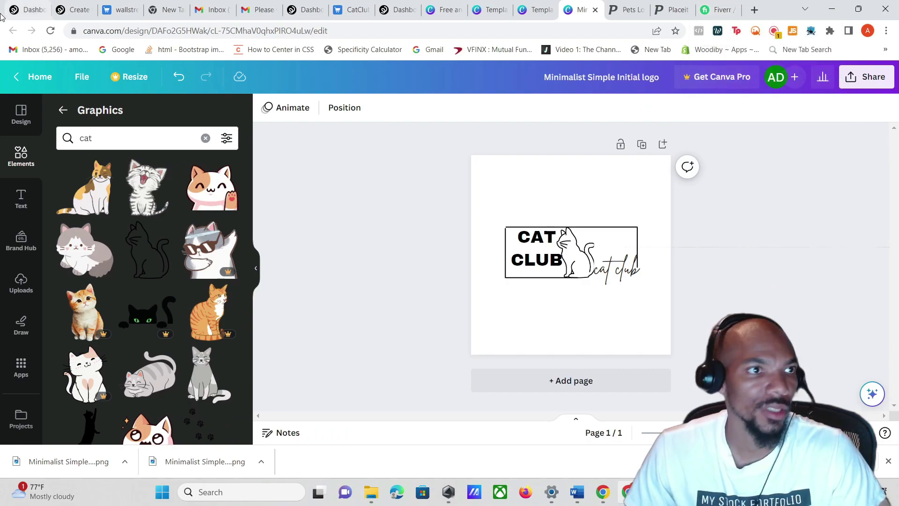
Switch to Placeit, download the CATCLUB pet shop logo, and preview the resulting PNG
click(661, 14)
scroll(551, 244, down, 3)
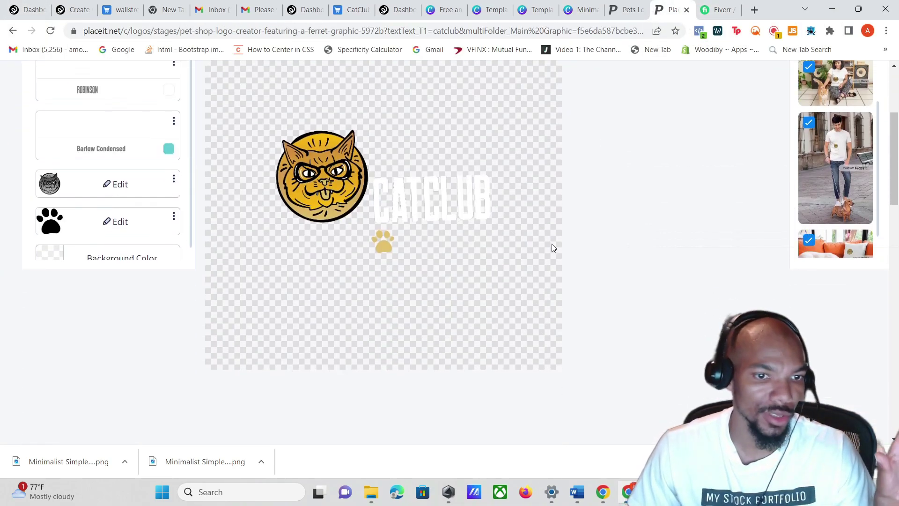
scroll(551, 243, up, 2)
scroll(807, 154, up, 1)
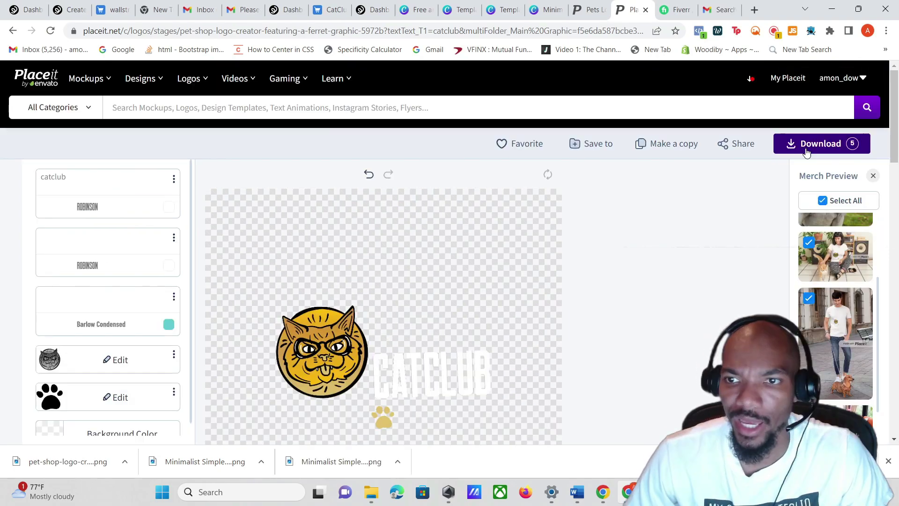
click(57, 470)
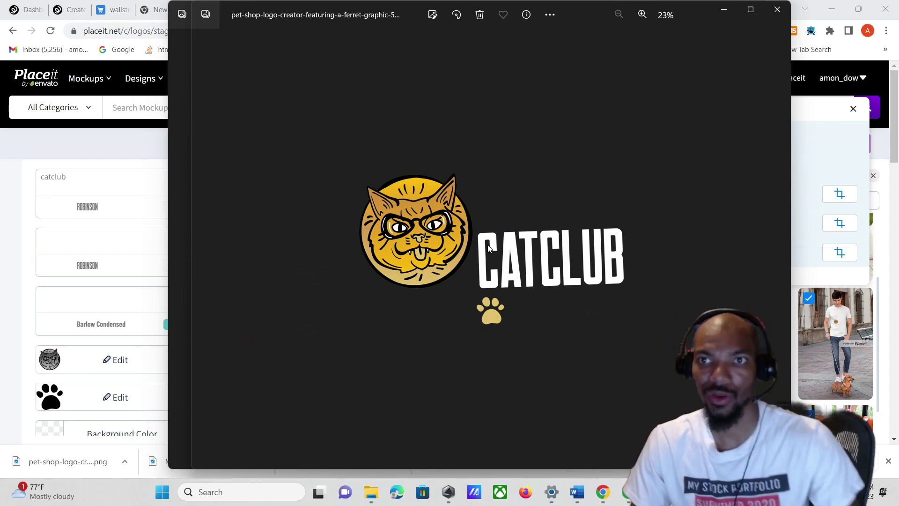
click(823, 8)
Search Google for "background remover" in a new browser tab
click(751, 8)
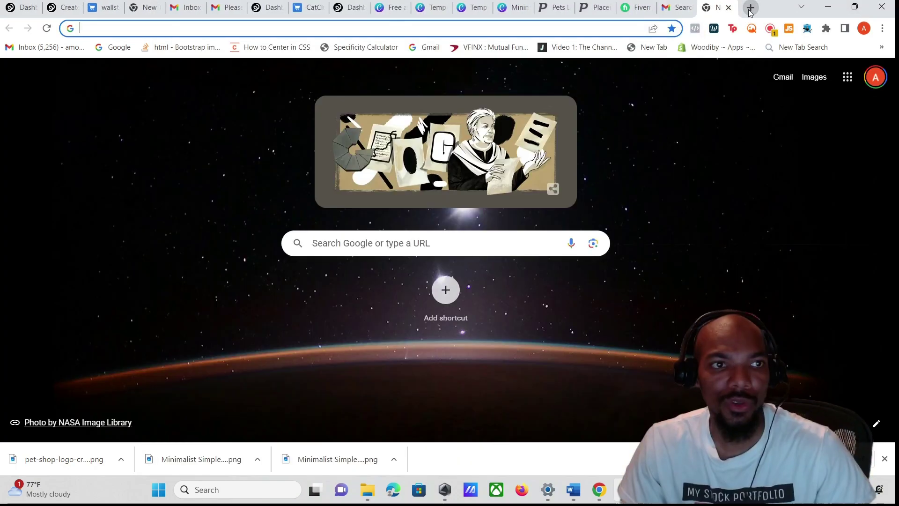
text(www)
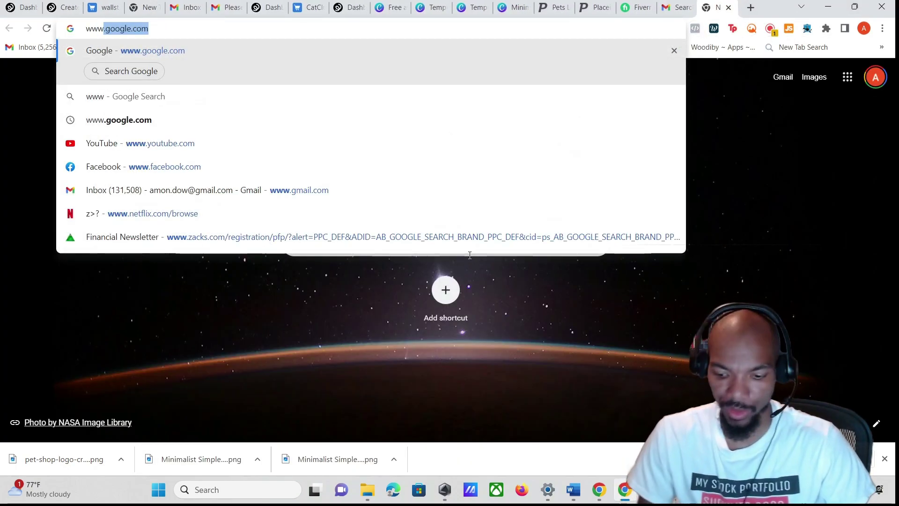
key(Return)
text(ba)
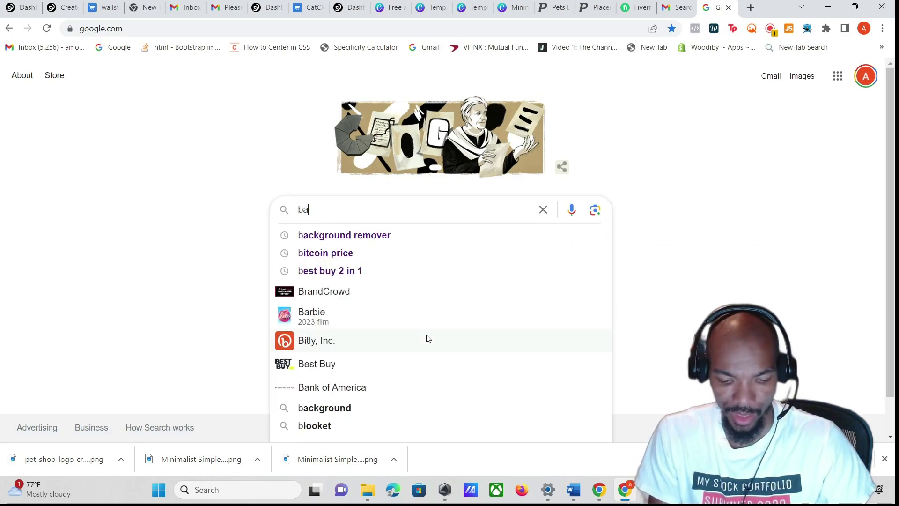
click(368, 238)
Browse the background remover search results and open the remove.bg website
scroll(373, 223, down, 2)
scroll(384, 220, down, 11)
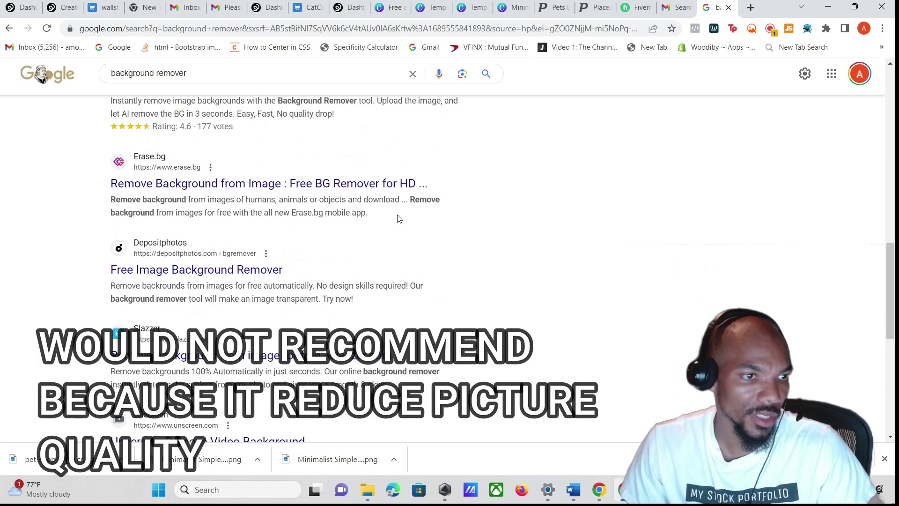
scroll(398, 217, down, 4)
scroll(384, 206, up, 15)
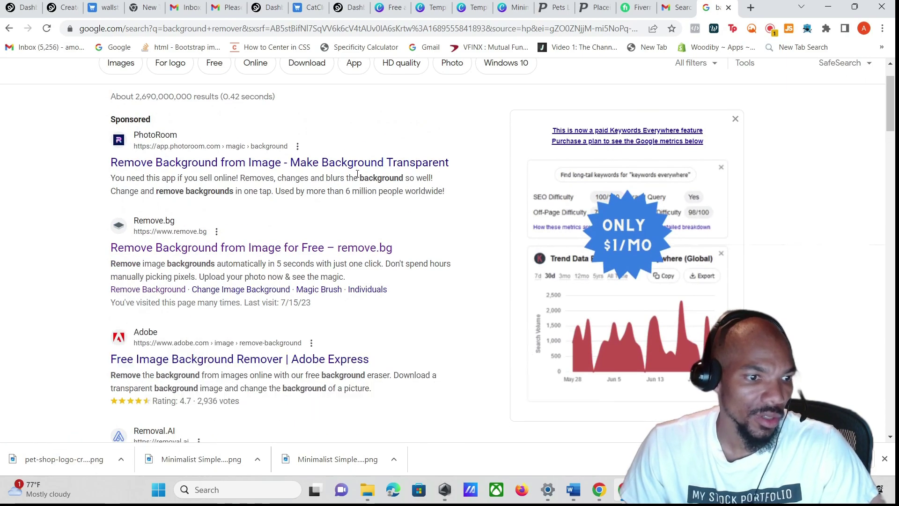
click(225, 247)
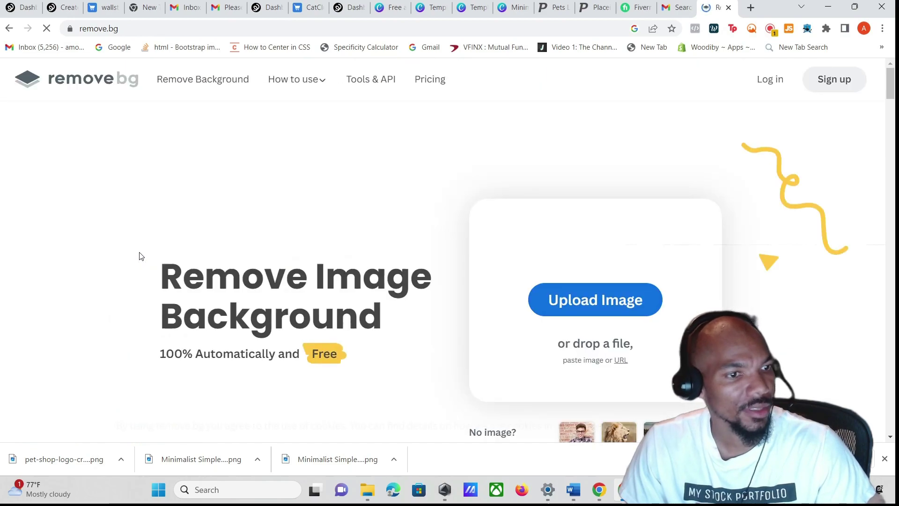
Upload Minimalist Simple Initial logo (1) from Downloads to remove its background and download the resulting preview image
click(595, 301)
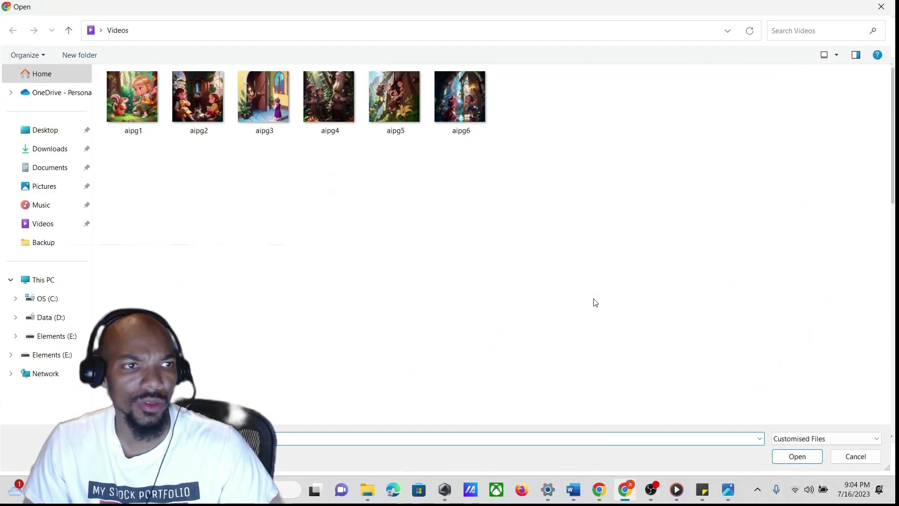
click(54, 150)
click(195, 111)
click(797, 456)
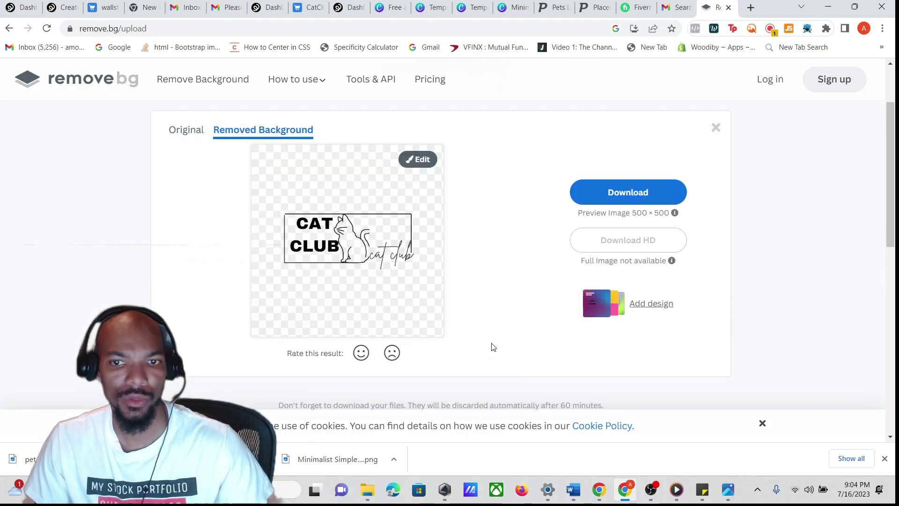
click(602, 201)
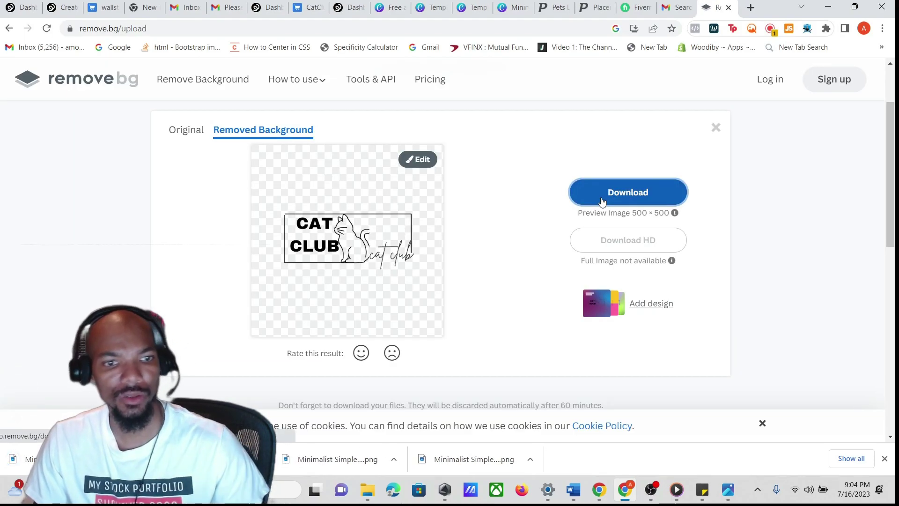
Try the Erase brush on the logo's script tagline and the Restore brush over the cat and tagline area
click(412, 161)
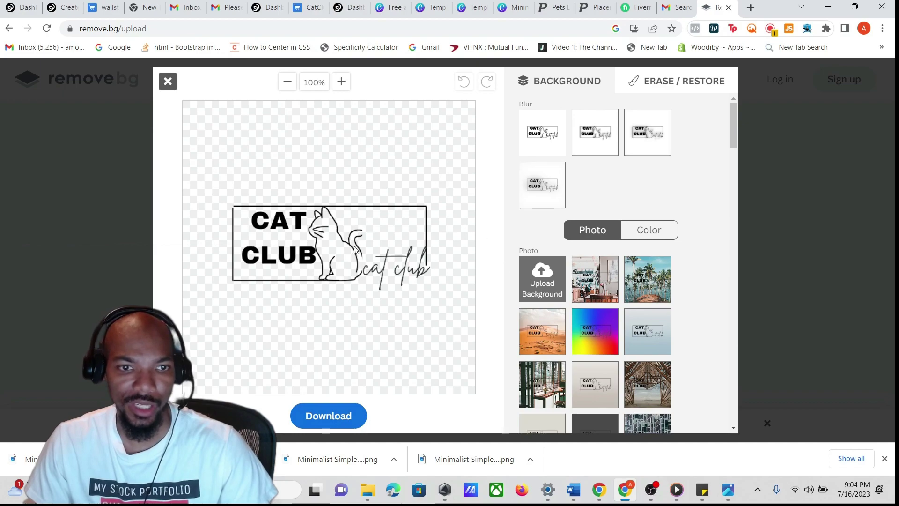
click(666, 84)
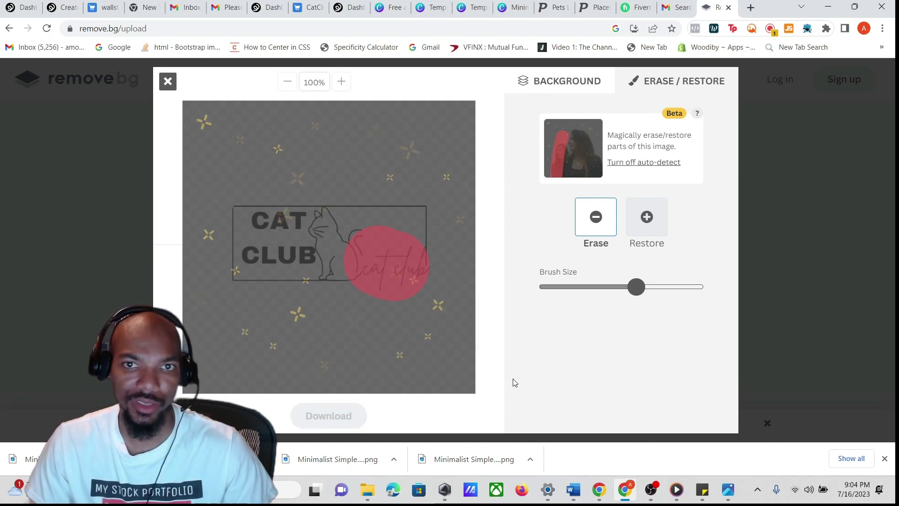
click(648, 223)
mouse_move(415, 227)
mouse_down()
mouse_move(389, 230)
mouse_move(343, 204)
mouse_move(324, 251)
mouse_move(430, 247)
mouse_move(346, 231)
mouse_move(424, 223)
mouse_move(331, 251)
mouse_up()
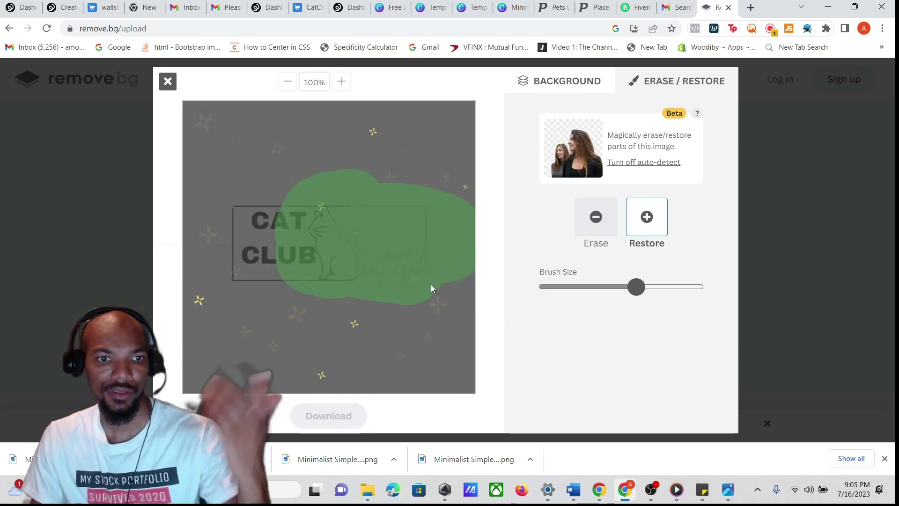
Switch to the Spring store editor and set the black pet-shop-logo image from Downloads as the navigation bar logo
click(265, 13)
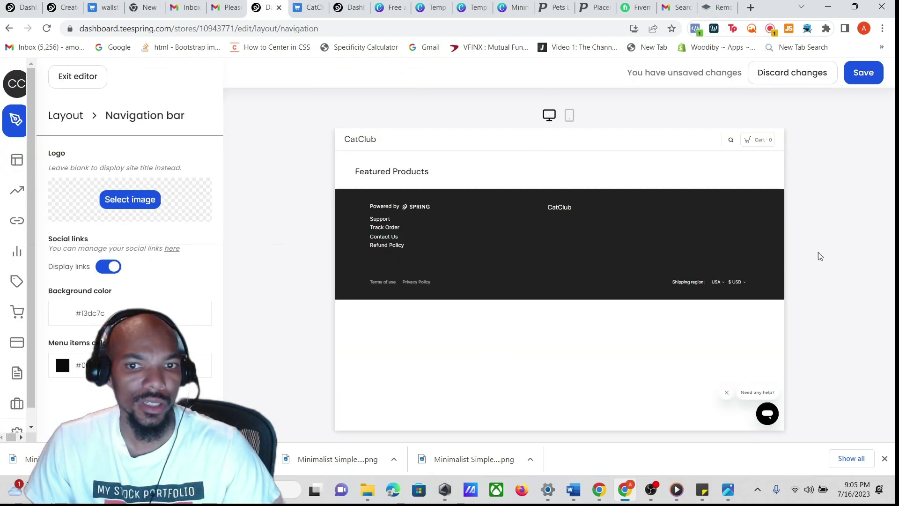
click(130, 200)
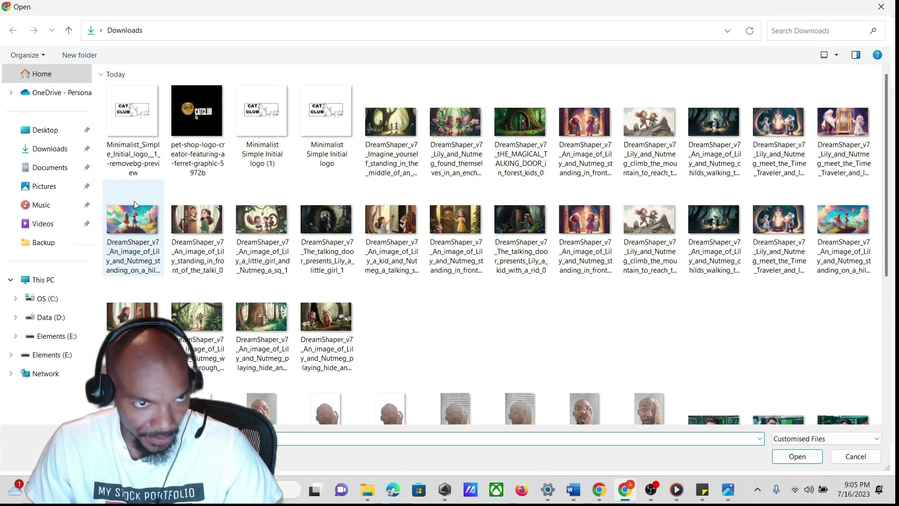
click(197, 117)
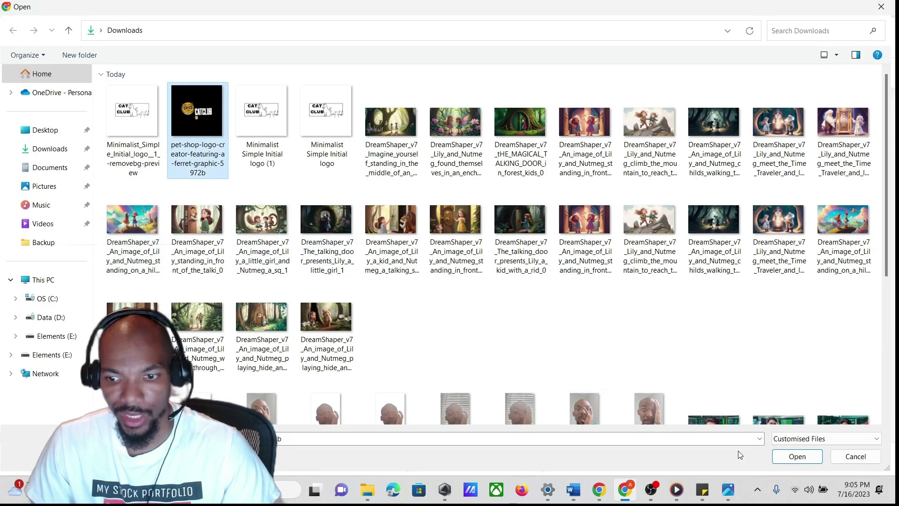
click(797, 457)
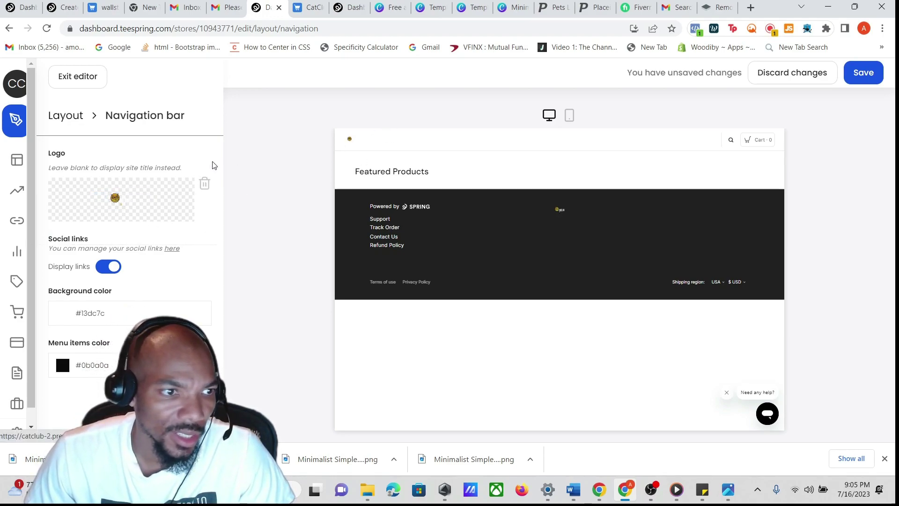
mouse_move(132, 206)
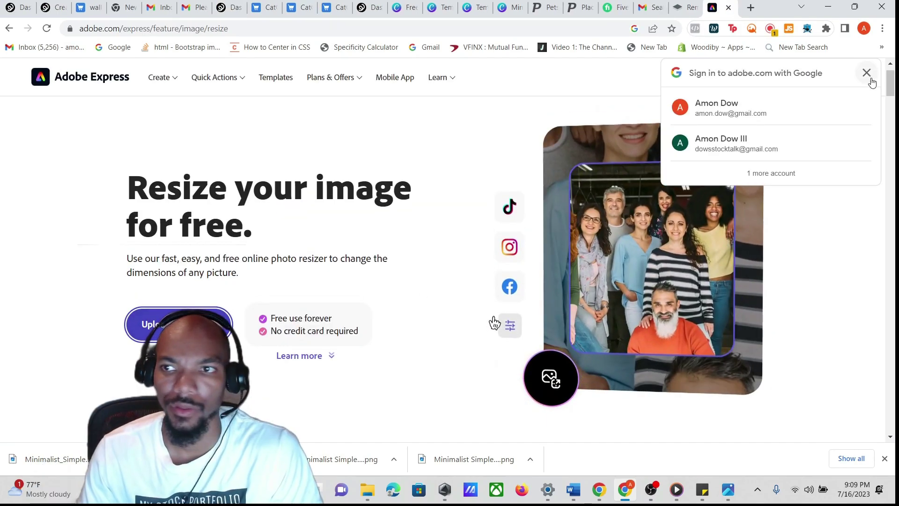
Dismiss the sign-in prompt on Adobe Express and upload the background-free Cat Club logo to the image resizer
click(870, 80)
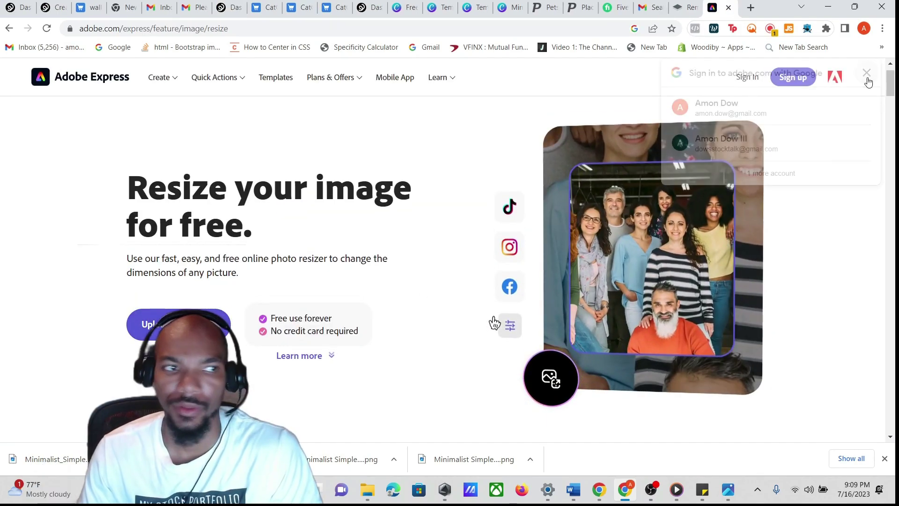
click(494, 323)
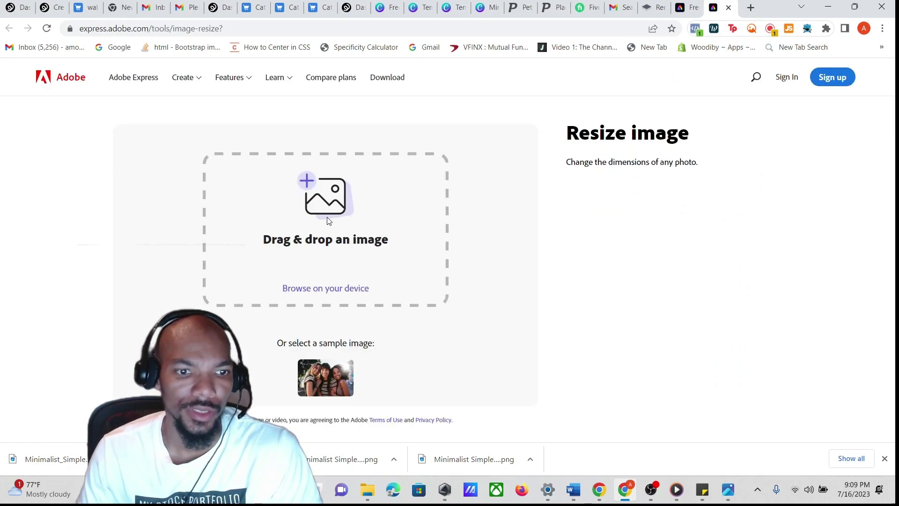
click(324, 289)
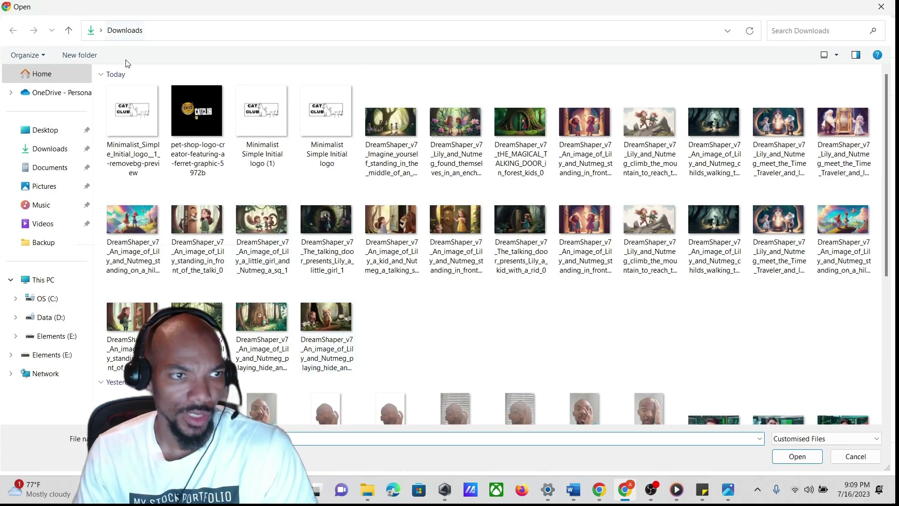
click(807, 458)
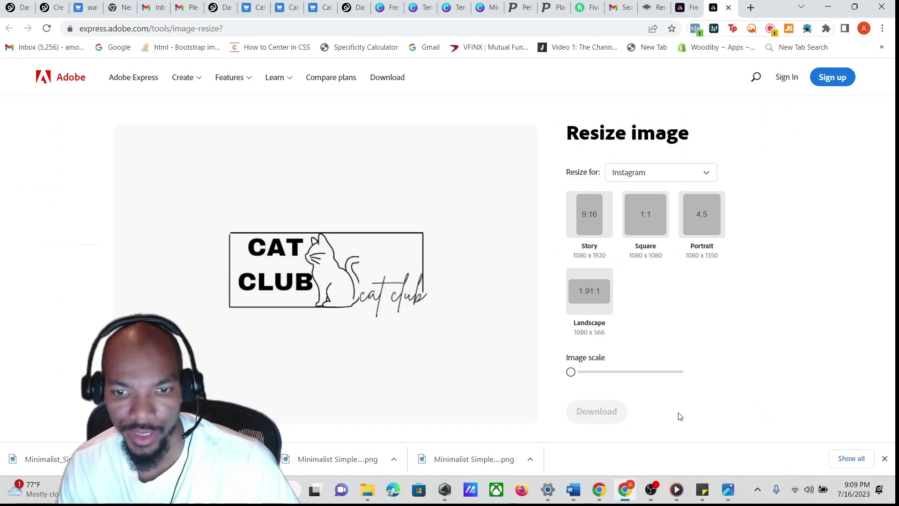
Enlarge the logo, resize it to Instagram's 1.91:1 Landscape format, download it, and continue editing the project
drag(578, 377, 586, 394)
click(581, 295)
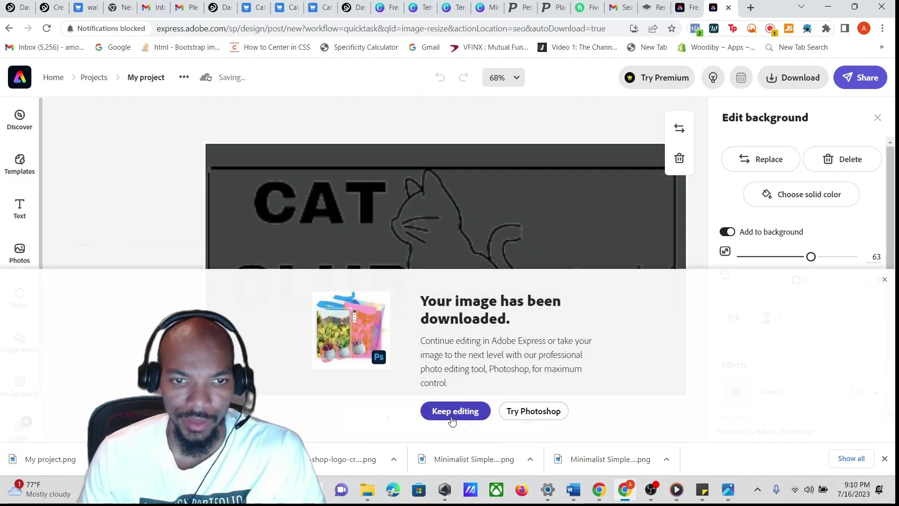
click(453, 421)
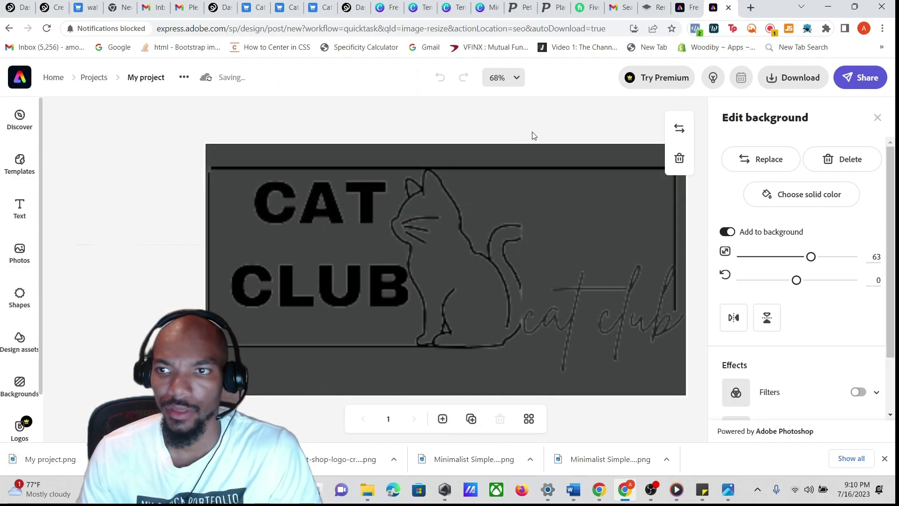
Download the resized logo from the project editor as a regular PNG and dismiss the free trial offer
click(796, 87)
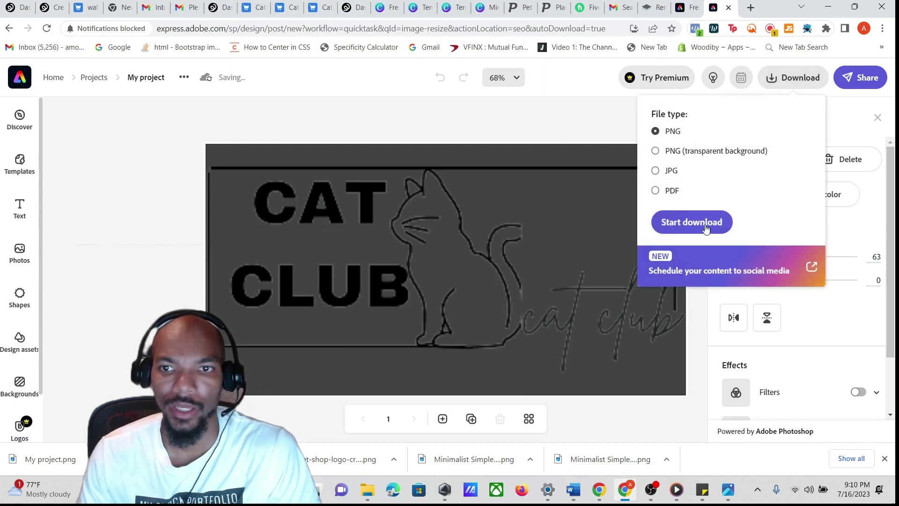
click(699, 226)
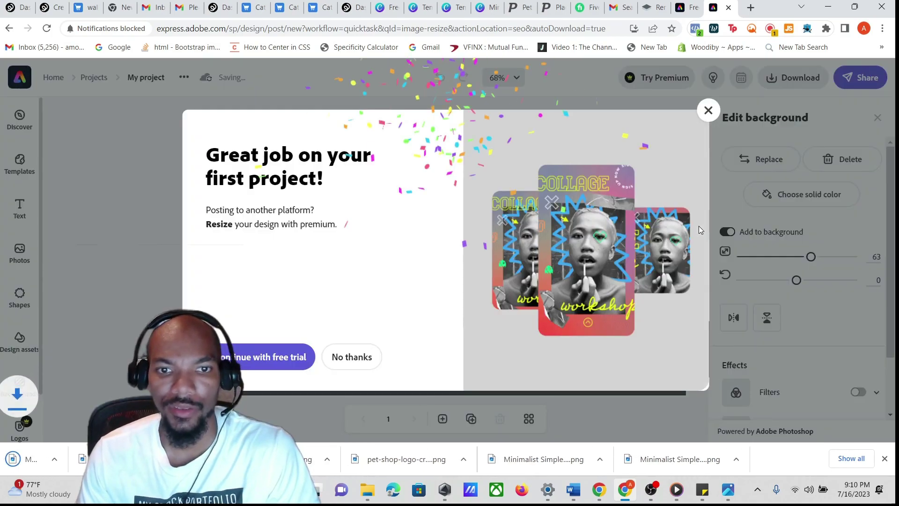
click(706, 110)
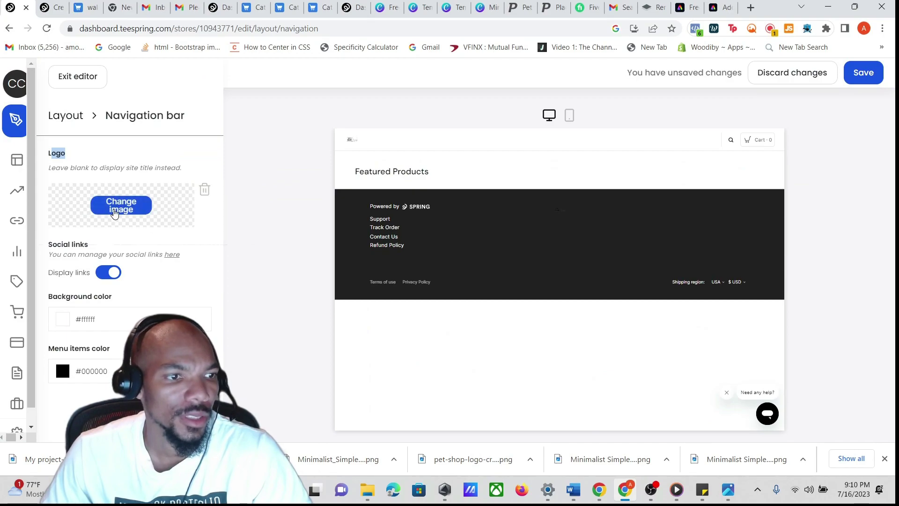
Switch to the Spring store editor and replace the navigation bar logo with the My project-1 image from Downloads
click(116, 212)
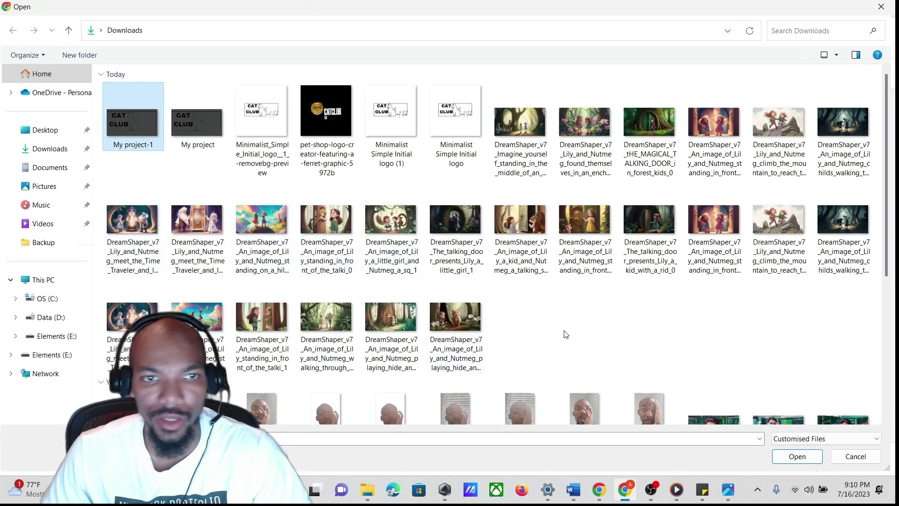
Upload the My project-1 image as the store's navigation bar logo
click(783, 457)
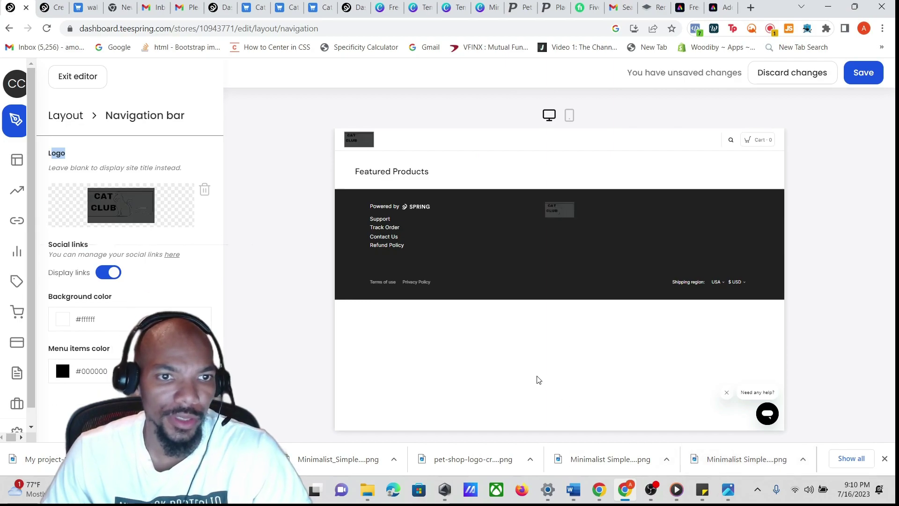
click(389, 225)
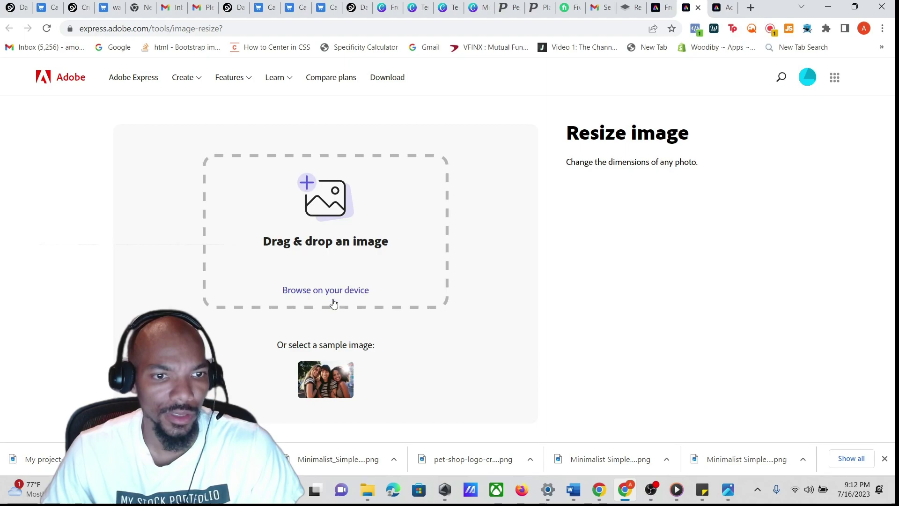
Load the pet-shop-logo-creator image into the Adobe Express image resizer, adjust its image scale and download the result
click(327, 292)
click(344, 104)
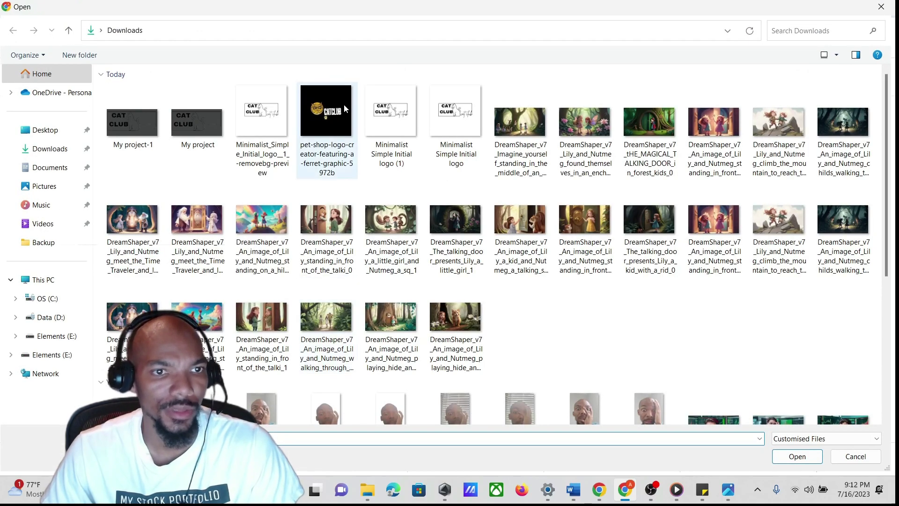
click(779, 453)
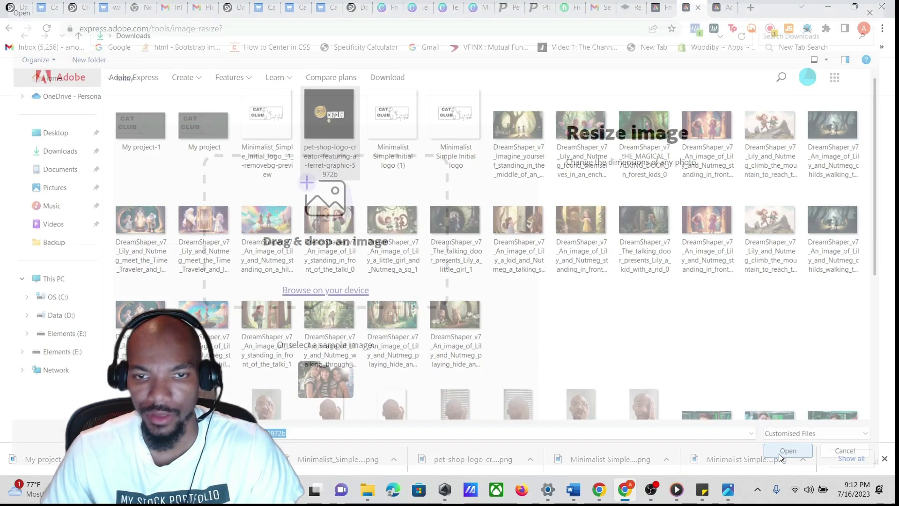
mouse_move(580, 376)
mouse_down()
mouse_move(598, 379)
mouse_move(589, 384)
mouse_up()
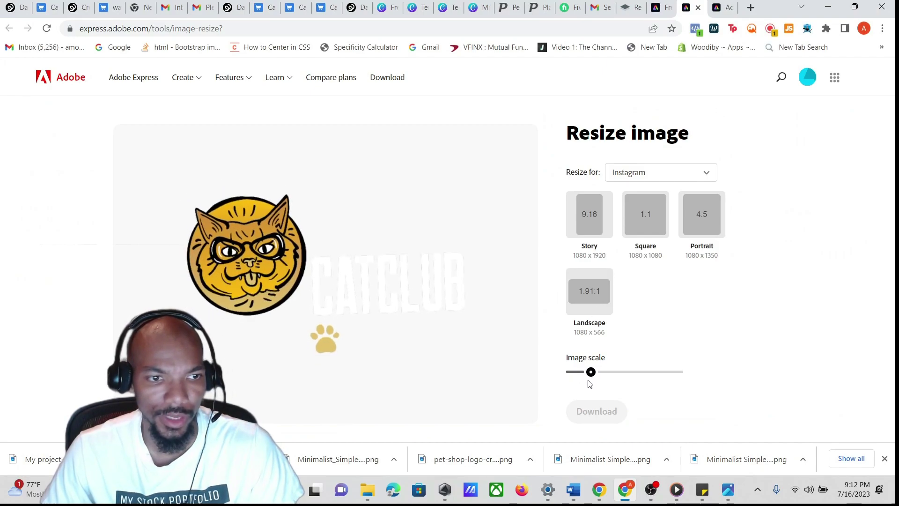
click(591, 420)
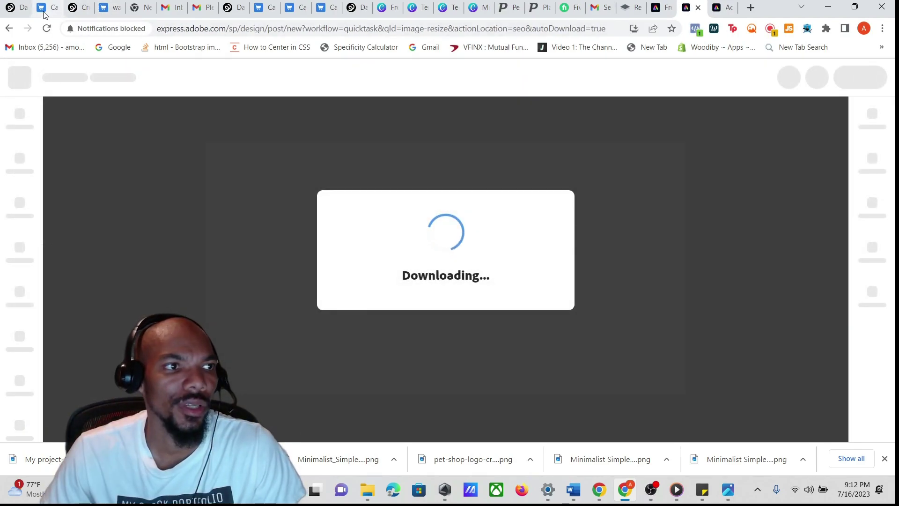
Switch to the Spring store editor and replace the navigation bar logo with the My project (1) image
click(232, 8)
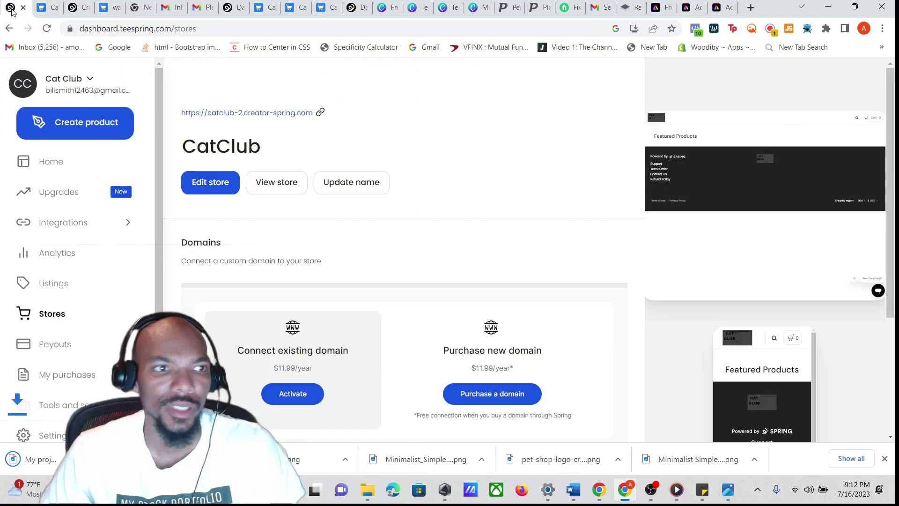
click(224, 183)
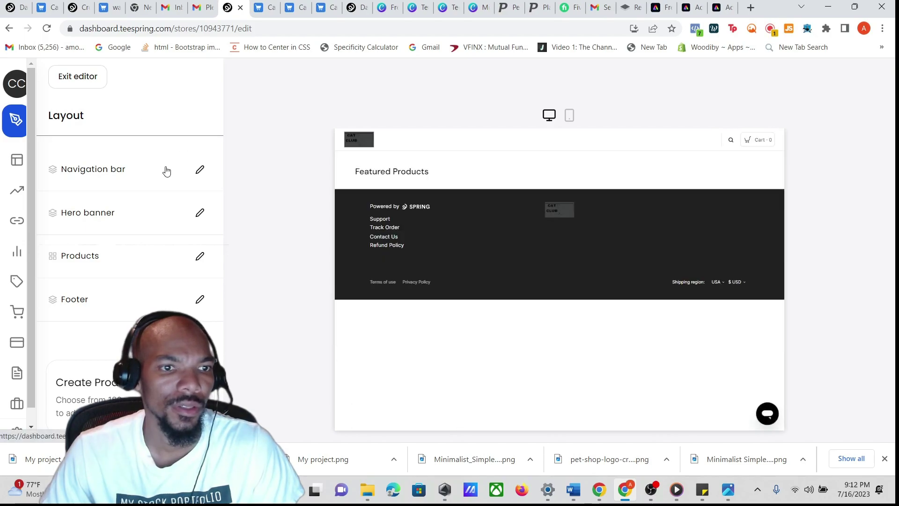
click(166, 170)
click(201, 187)
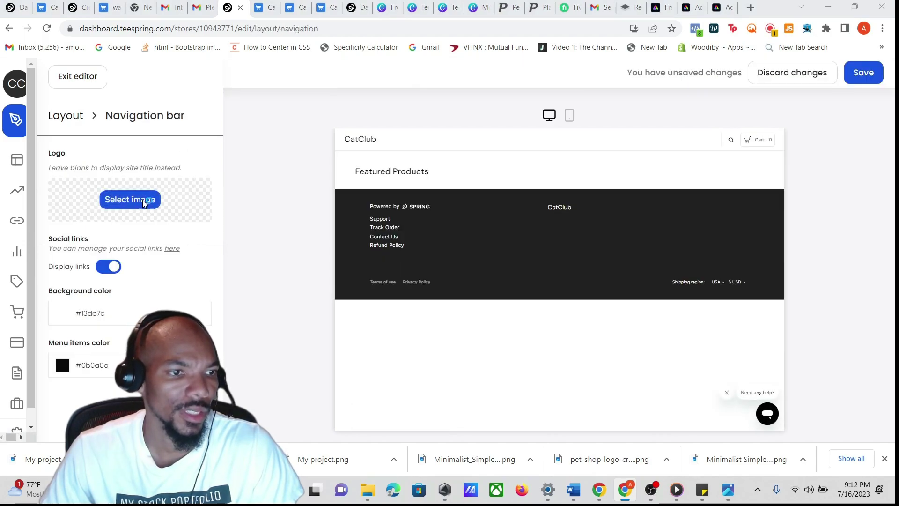
click(144, 202)
click(136, 125)
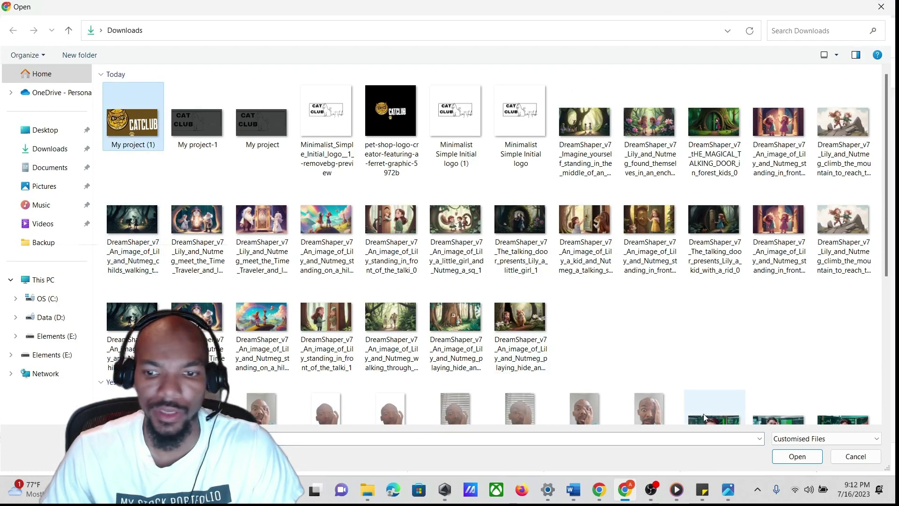
click(812, 456)
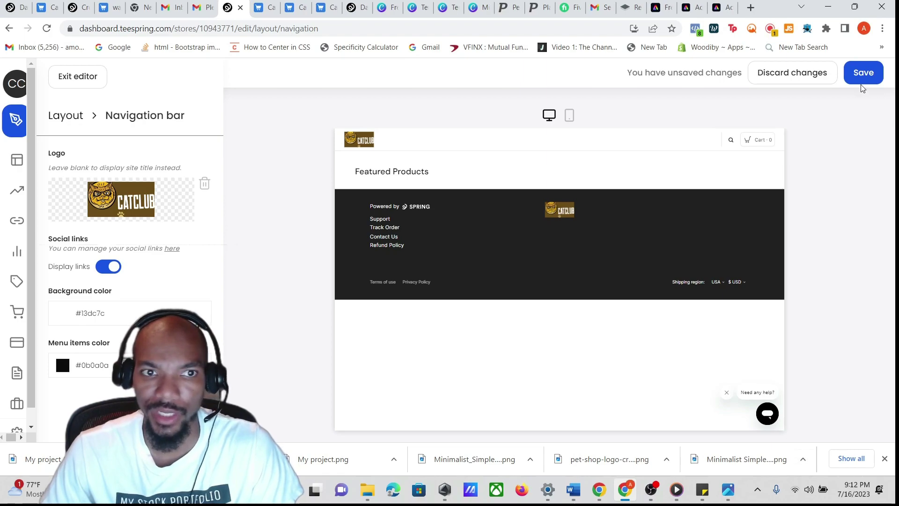
Return to Adobe Express, resize the pet-shop-logo-creator image in the Landscape 1080 x 566 format and download it
click(662, 7)
click(688, 8)
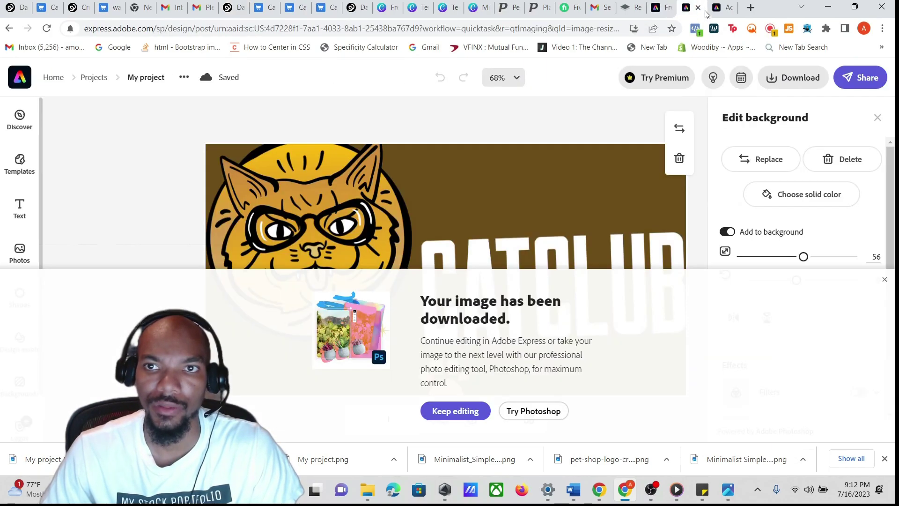
click(656, 8)
click(178, 329)
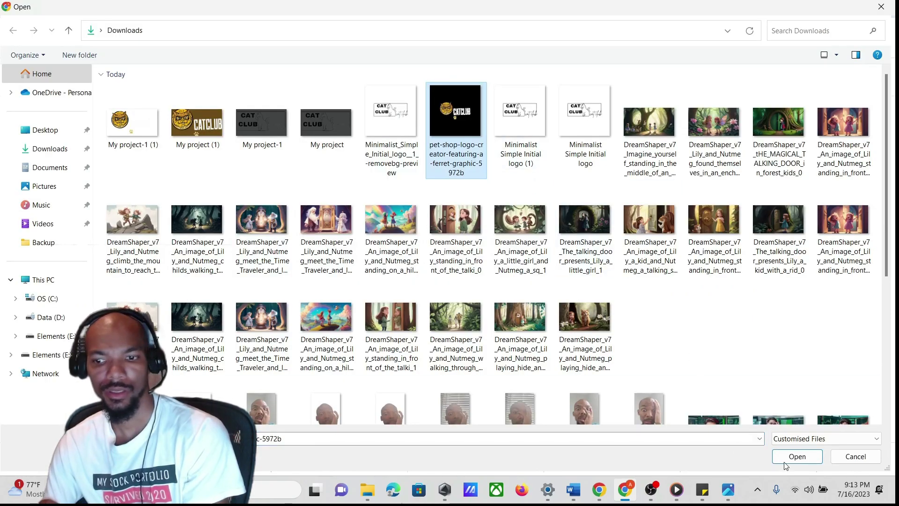
click(788, 462)
drag(571, 371, 590, 372)
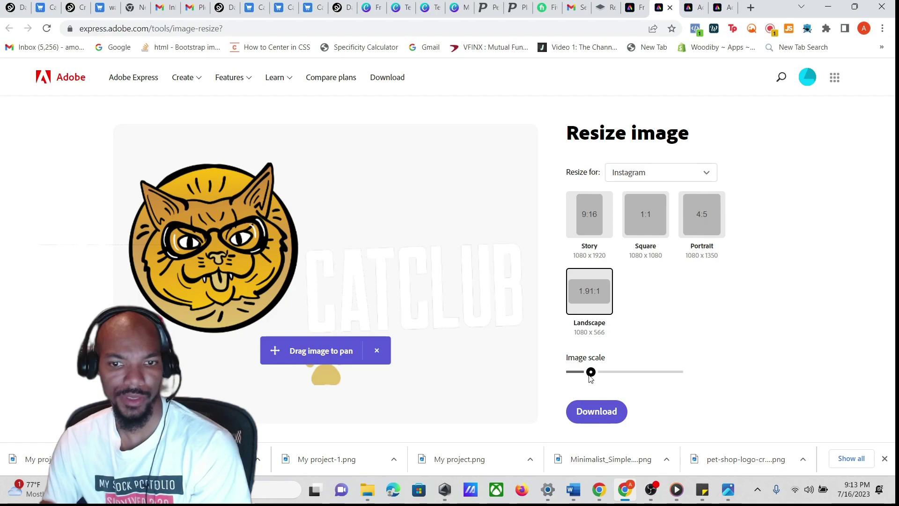
click(591, 412)
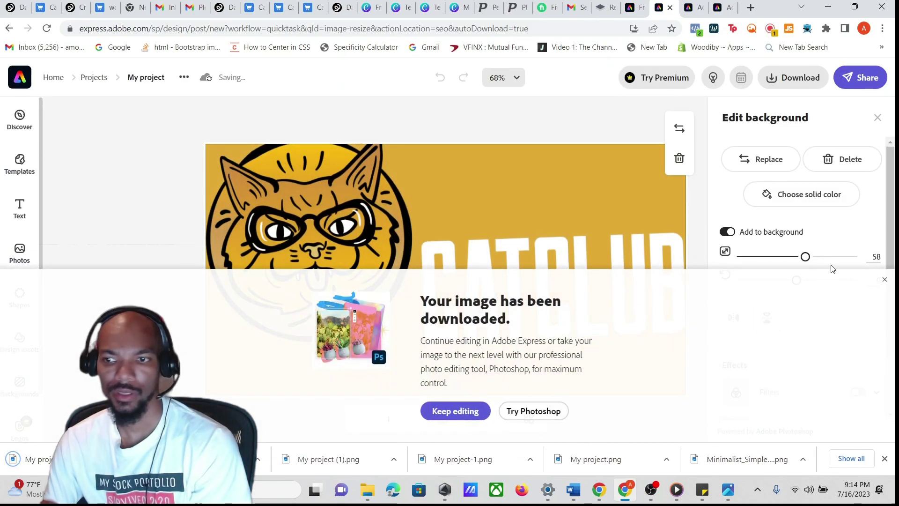
Reduce the logo image's scale to 43 and download the design as a PNG with transparent background
click(884, 281)
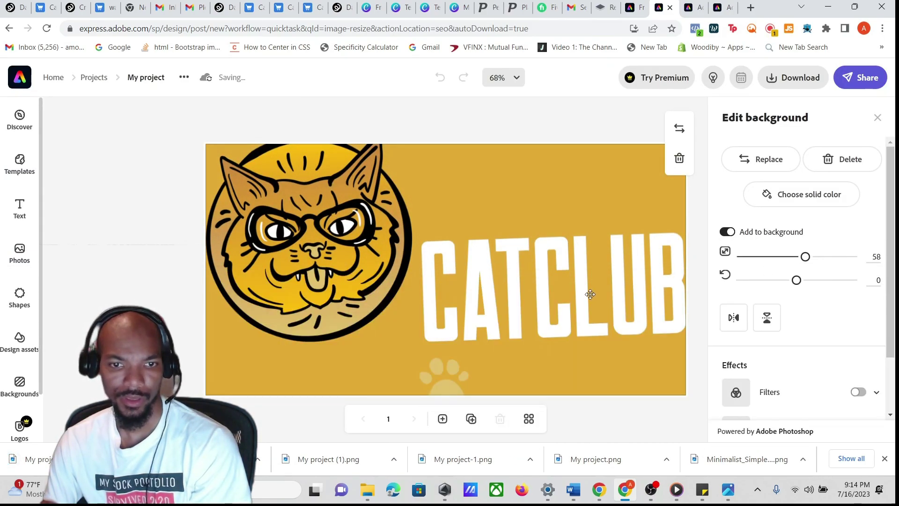
drag(803, 259, 790, 262)
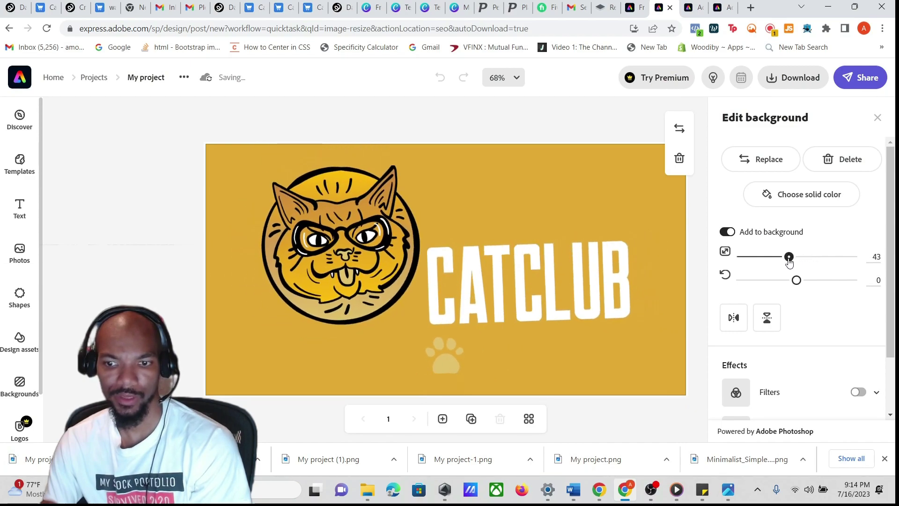
click(795, 87)
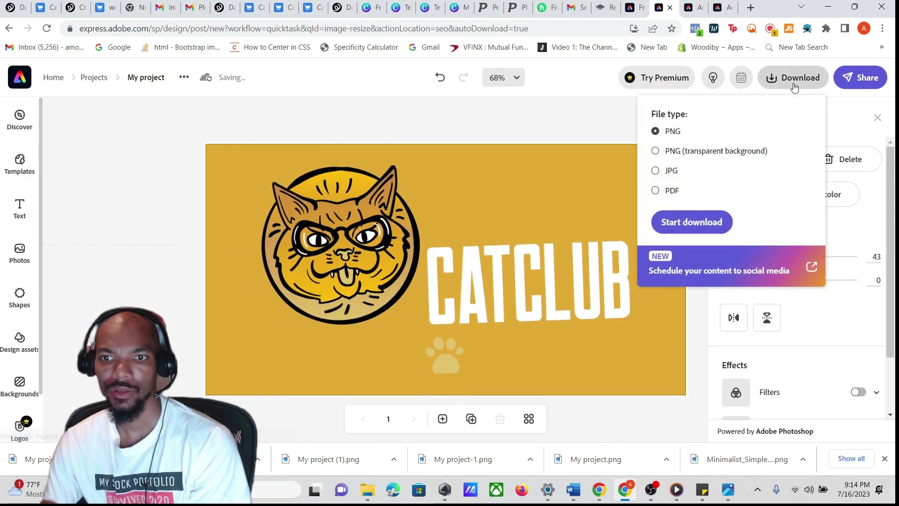
click(655, 154)
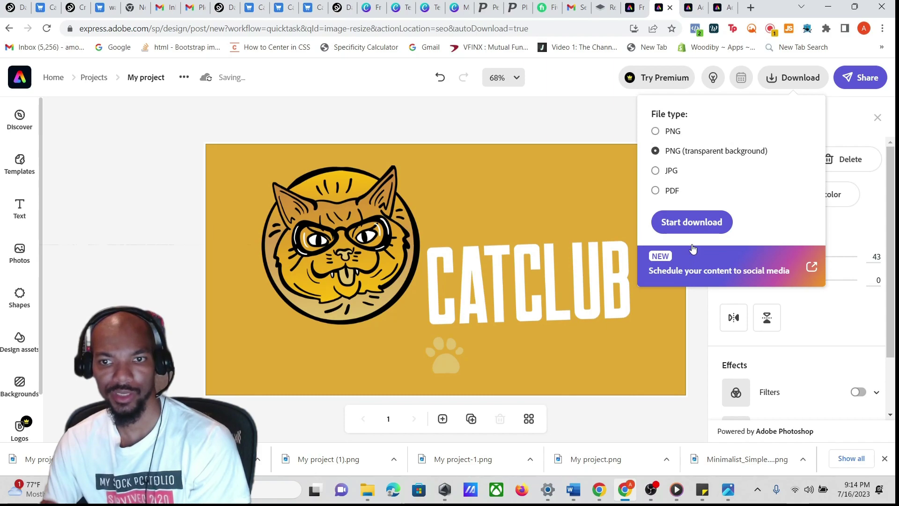
click(687, 222)
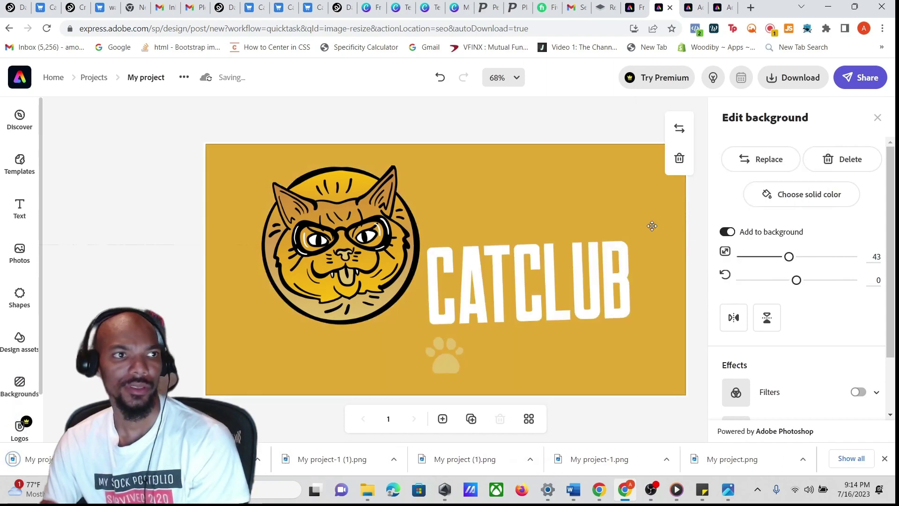
Switch to the Spring store editor, remove the navigation bar's old logo and upload My project-1 (2) instead
click(15, 10)
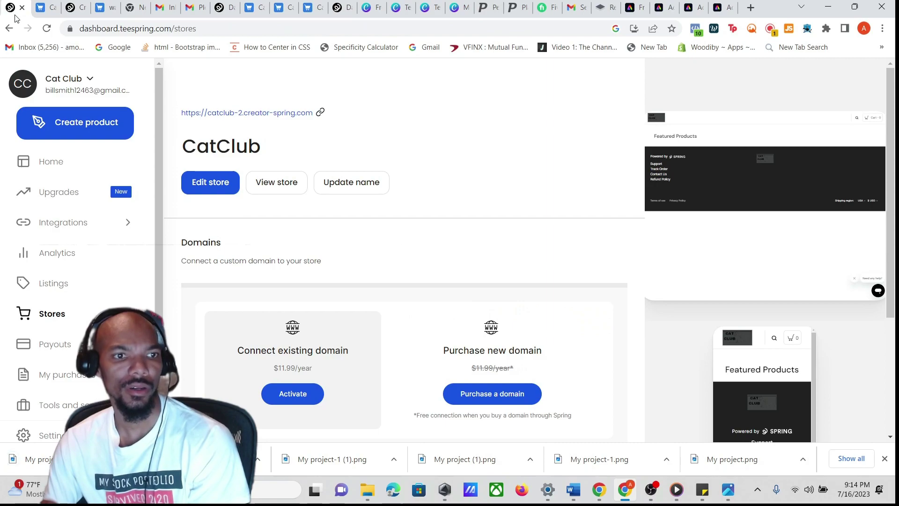
click(212, 183)
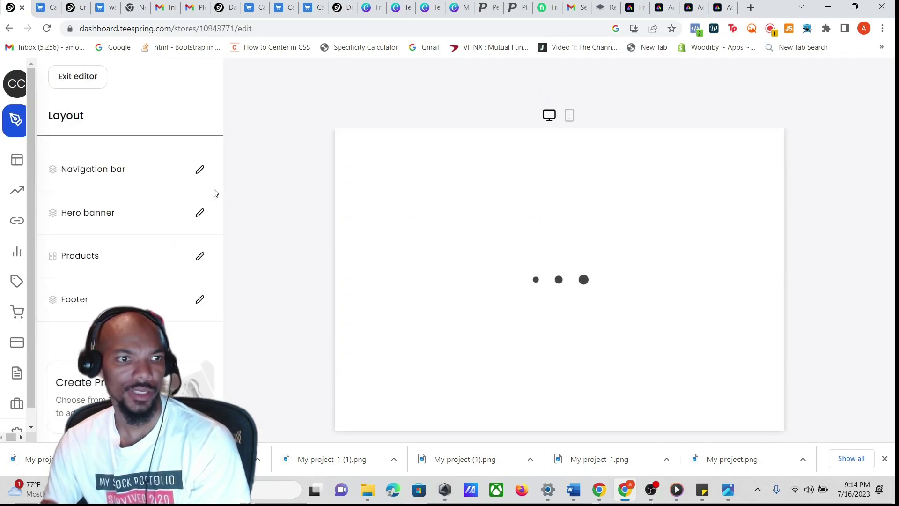
click(200, 172)
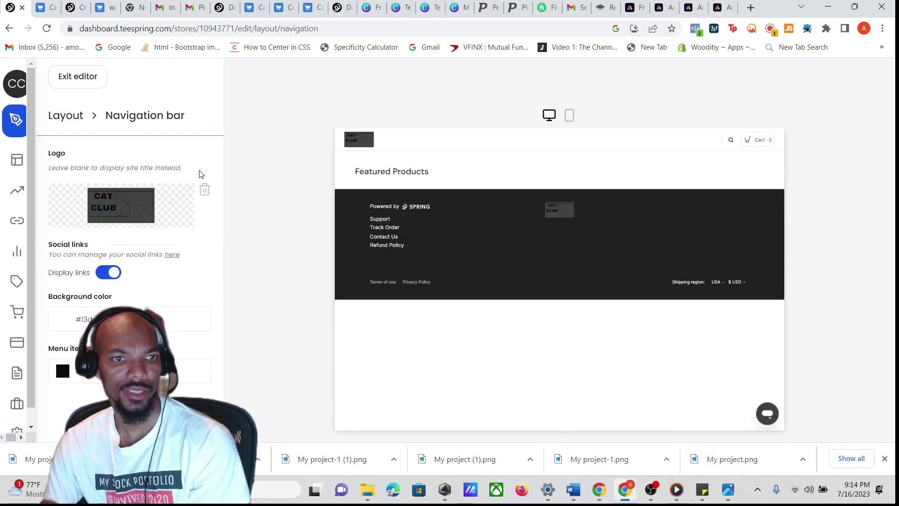
click(205, 190)
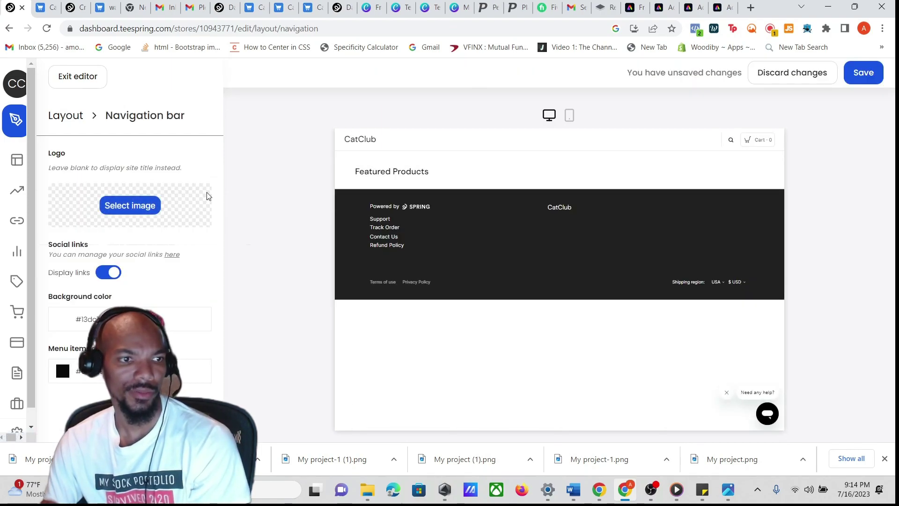
click(130, 206)
click(139, 121)
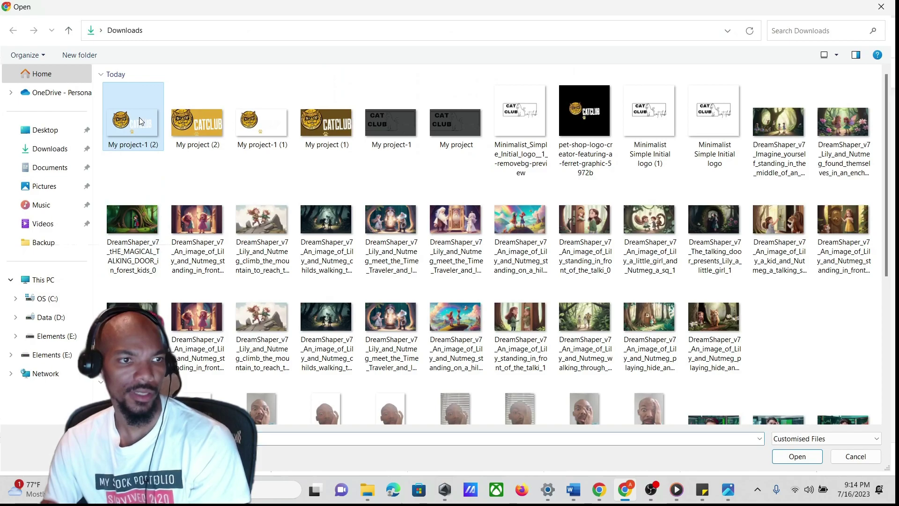
click(797, 456)
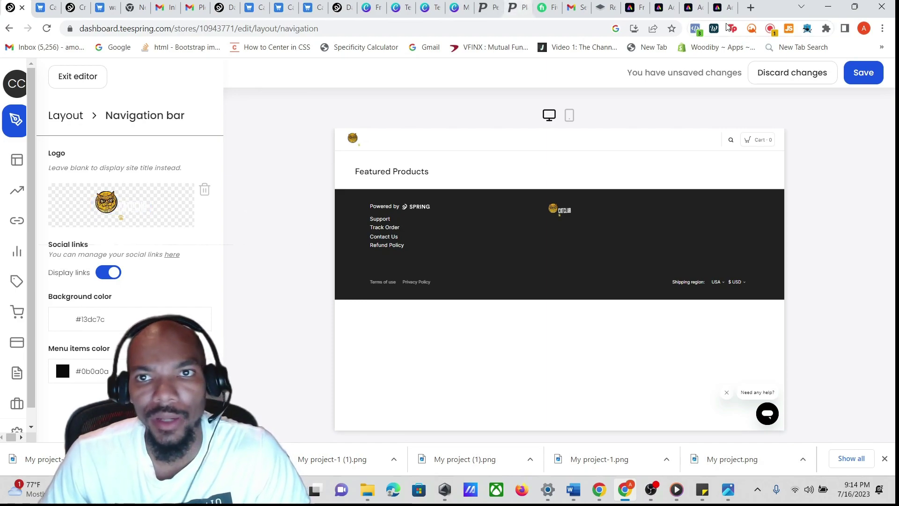
Enlarge the logo to scale 52 in Adobe Express and replace the Spring navigation bar logo with the new My project-1 (3) download
click(662, 7)
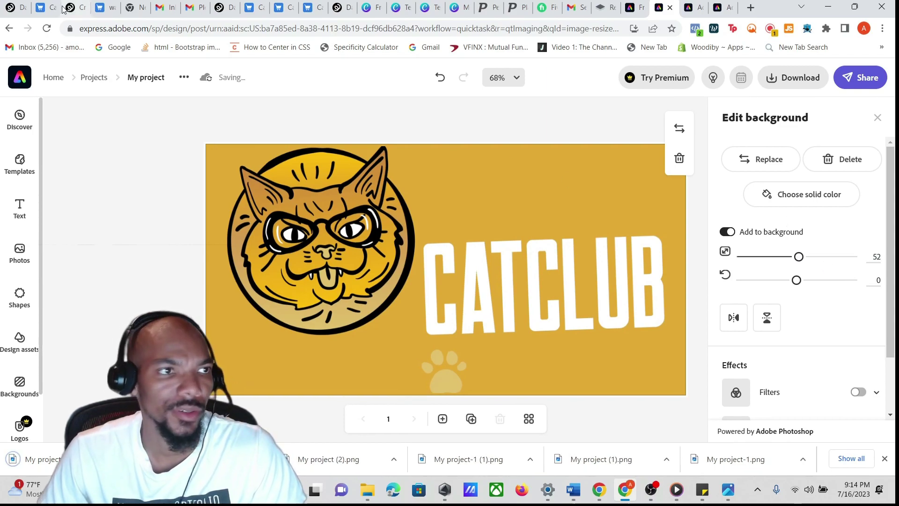
click(29, 8)
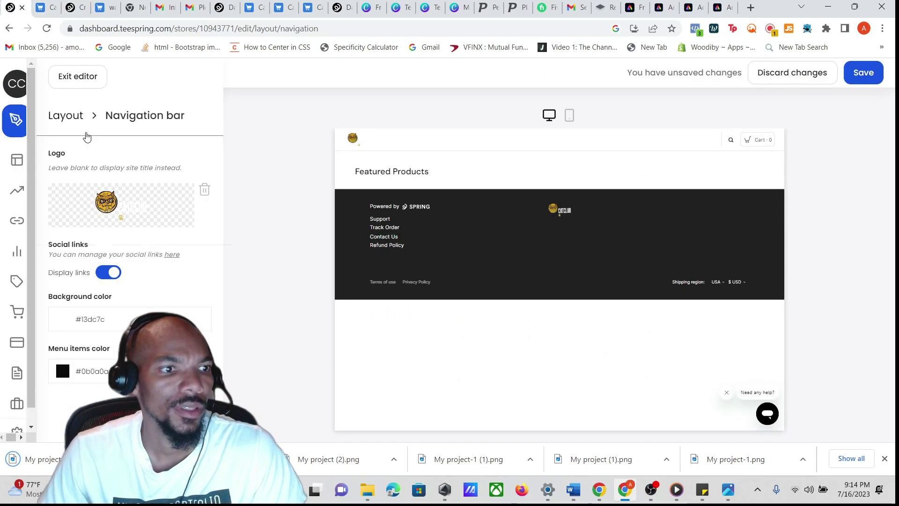
click(202, 196)
click(153, 204)
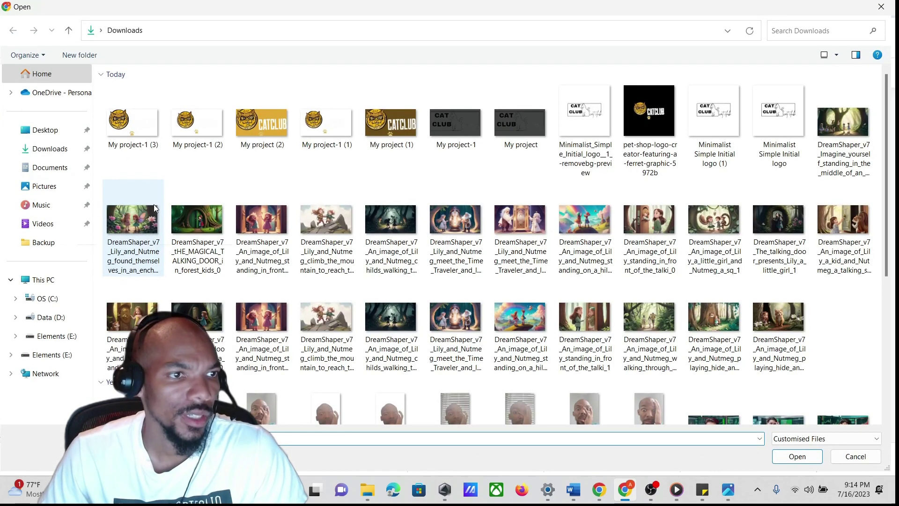
click(142, 130)
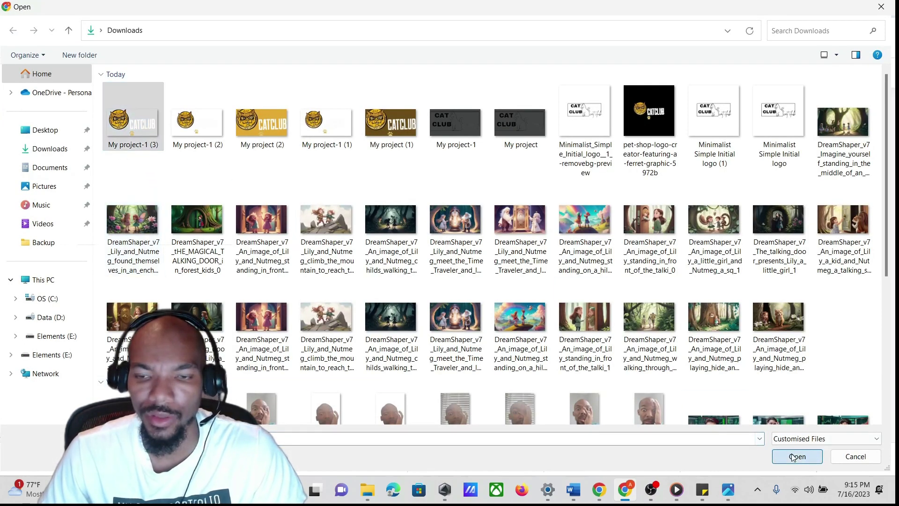
click(797, 456)
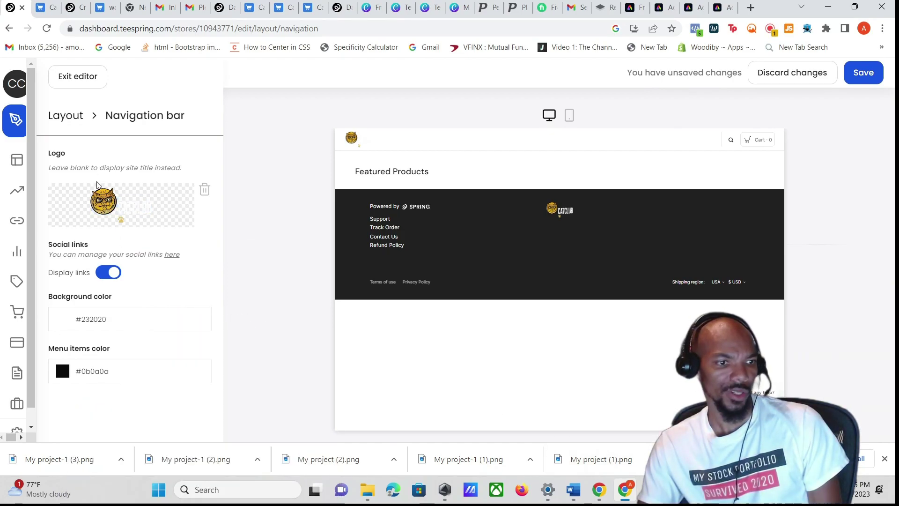
Set the navigation bar's background color to near-black #0a0a0a with an opacity of 0.94
click(118, 325)
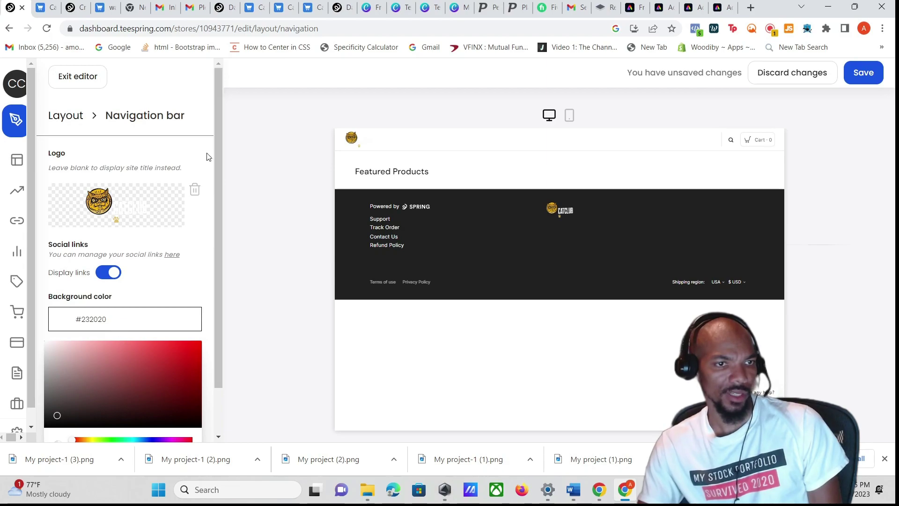
scroll(219, 99, down, 1)
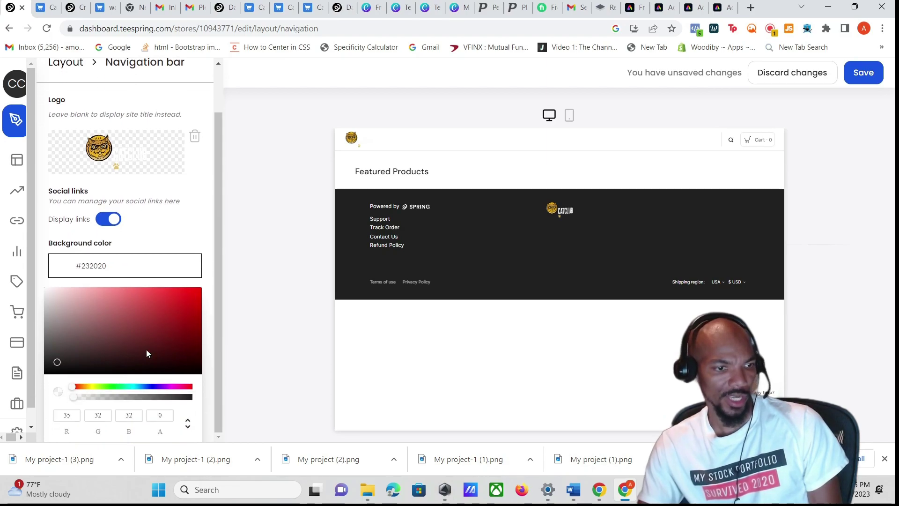
drag(74, 392, 184, 397)
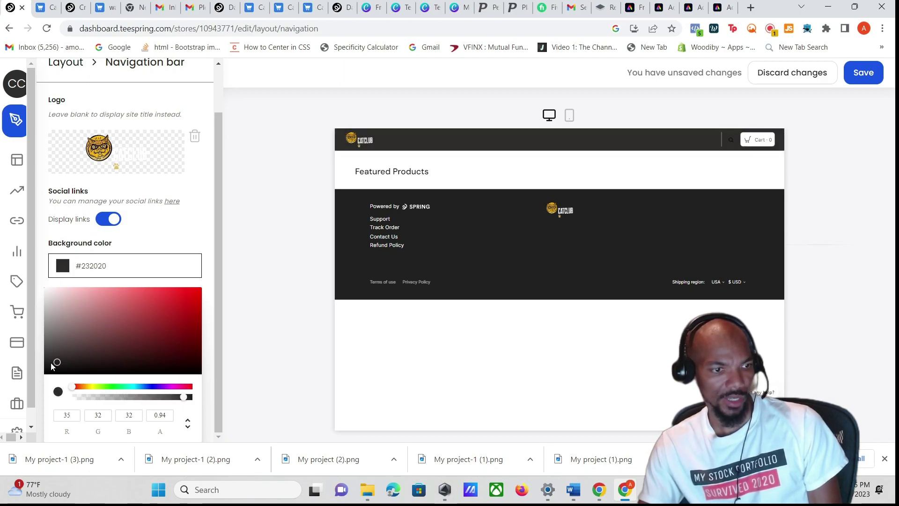
drag(55, 366, 47, 372)
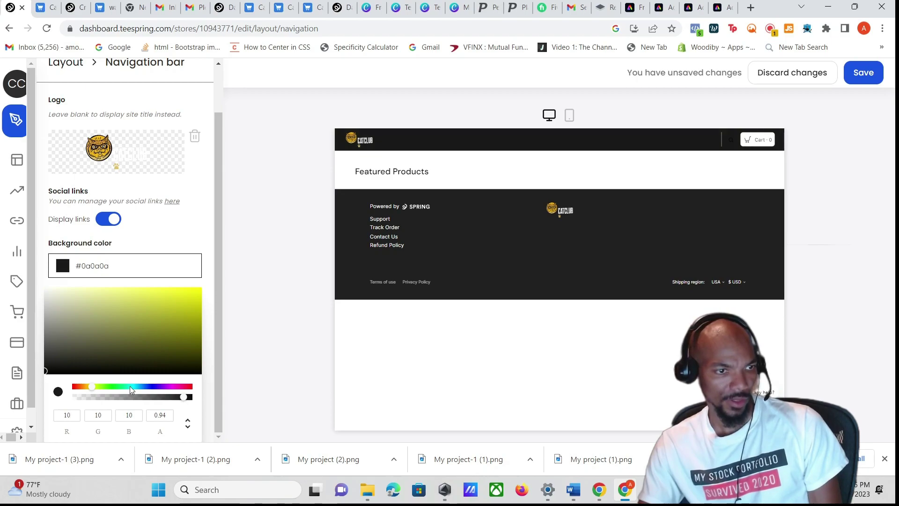
Make the navigation bar's background fully opaque black #000000, leave the editor and view the live store
drag(185, 399, 202, 404)
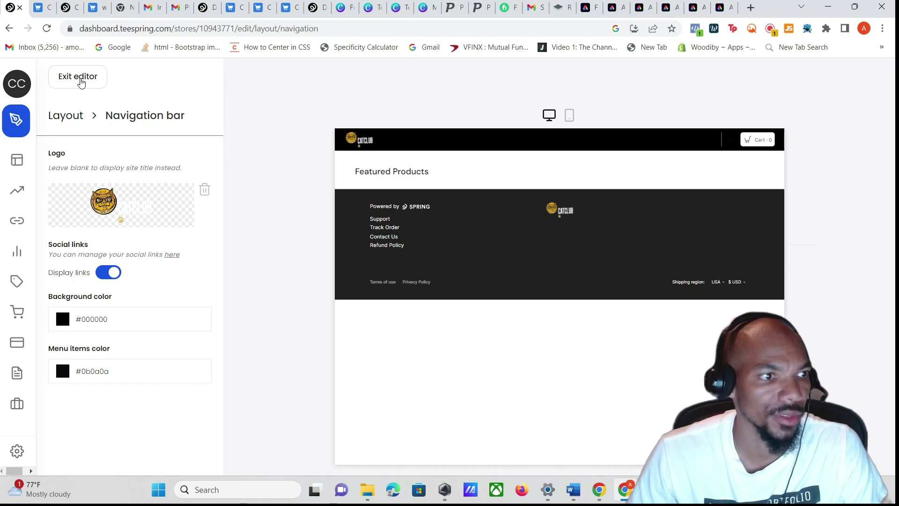
click(80, 83)
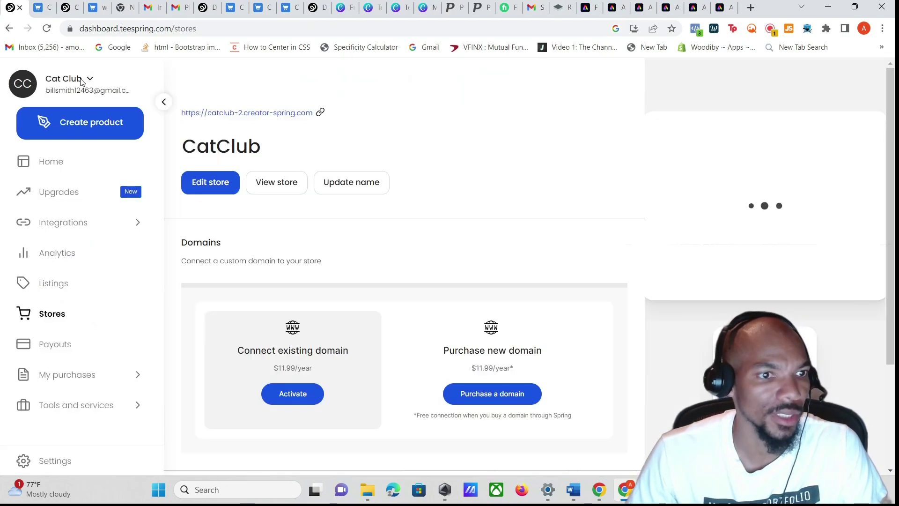
click(283, 183)
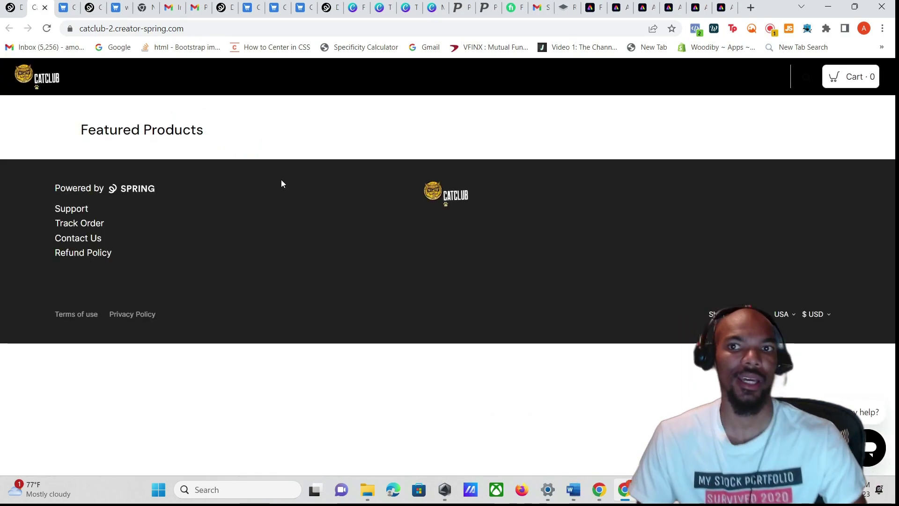
key(ctrl+w)
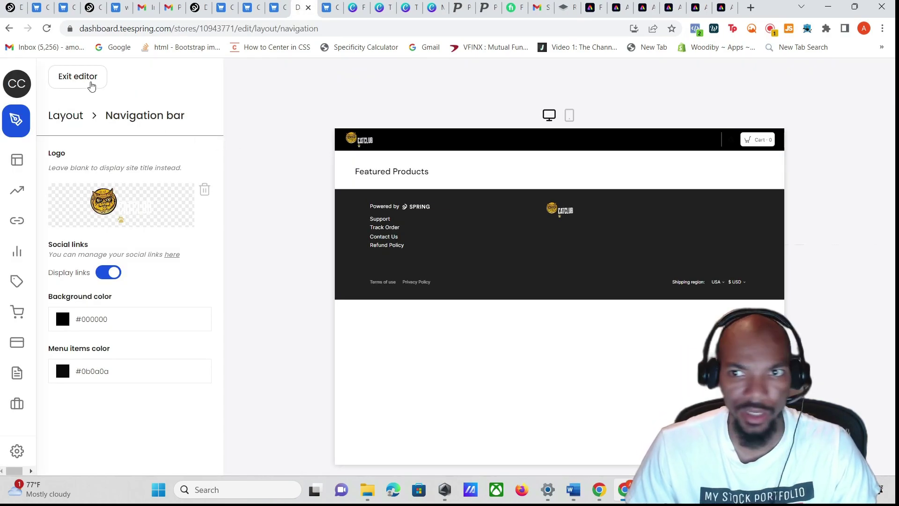
Open the hero banner's settings from the store layout and preview the Advanced banner style
click(65, 115)
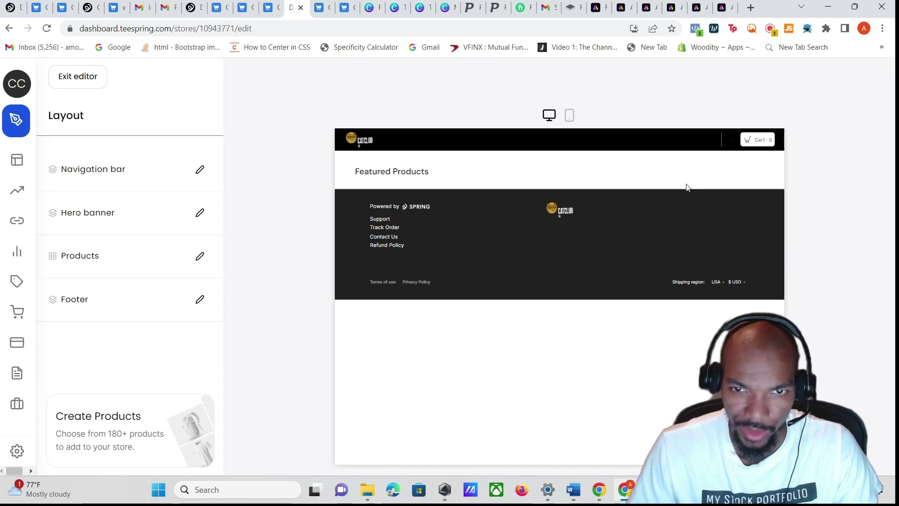
click(200, 214)
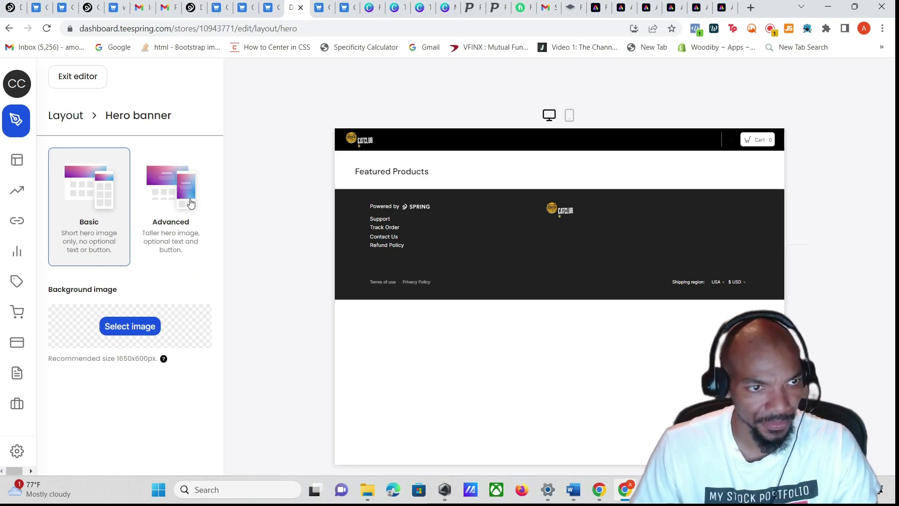
click(191, 203)
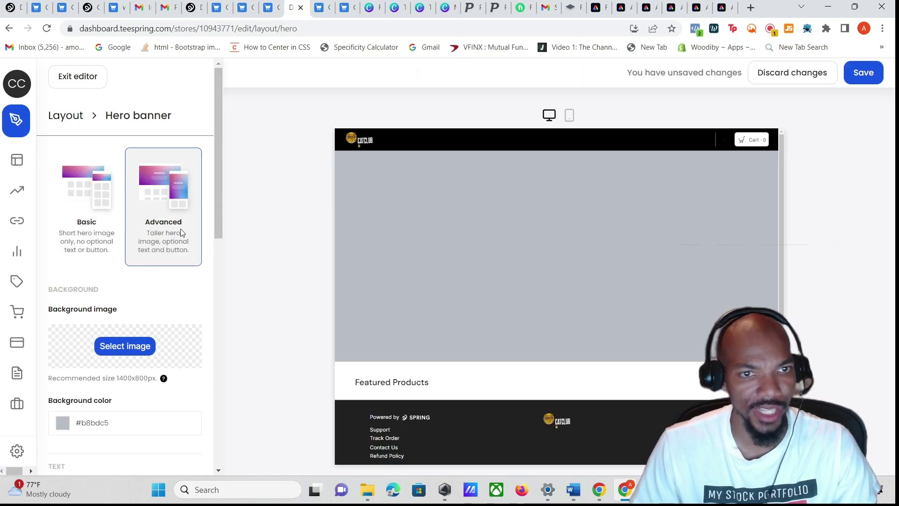
click(114, 7)
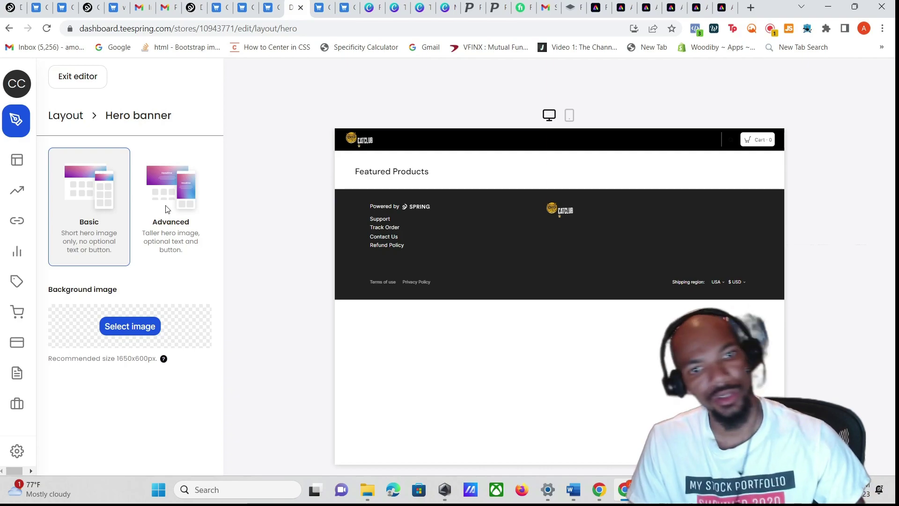
click(167, 209)
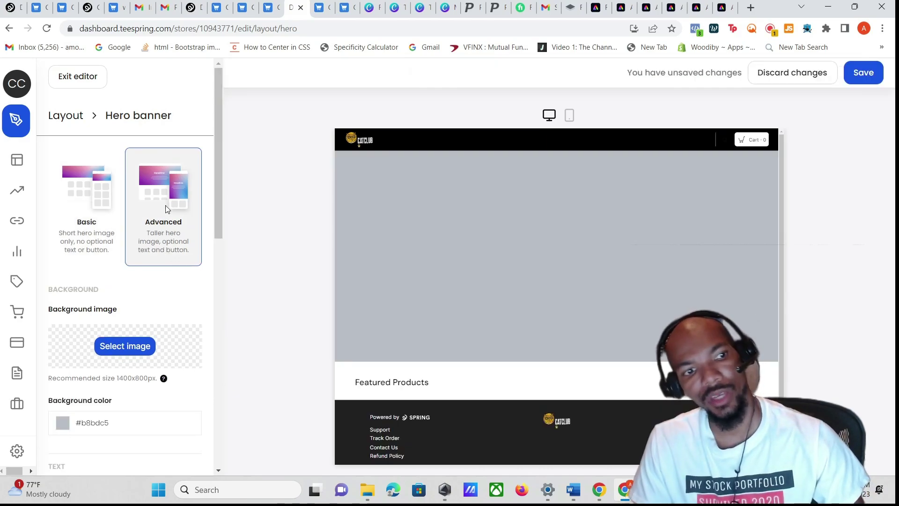
Choose the Basic hero banner style and upload My project-1 (3) as its background image
click(90, 220)
click(125, 325)
click(505, 135)
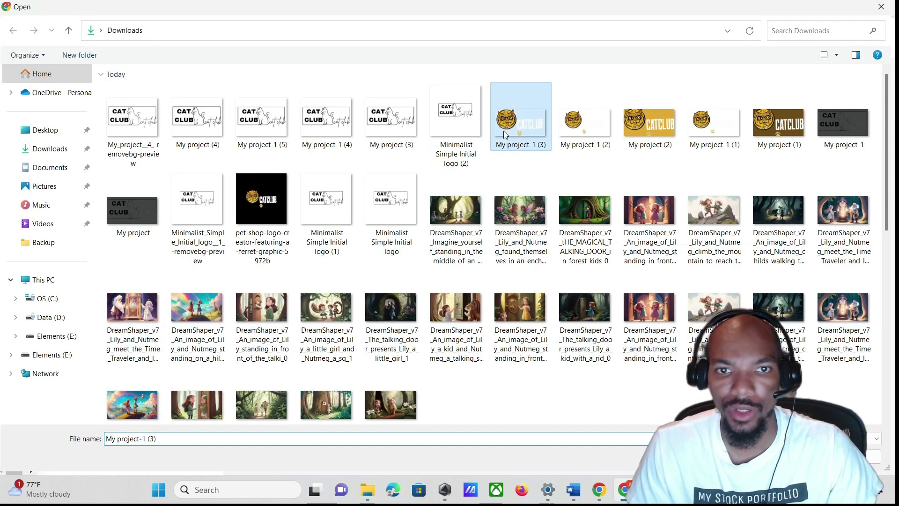
key(Return)
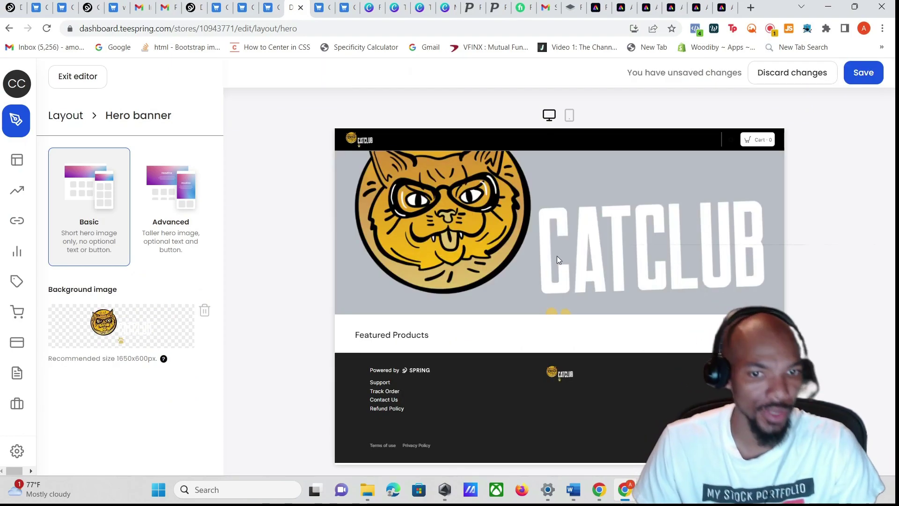
Change the hero banner to the Advanced style and set its background color to near-black #03030a
click(170, 201)
scroll(170, 206, down, 4)
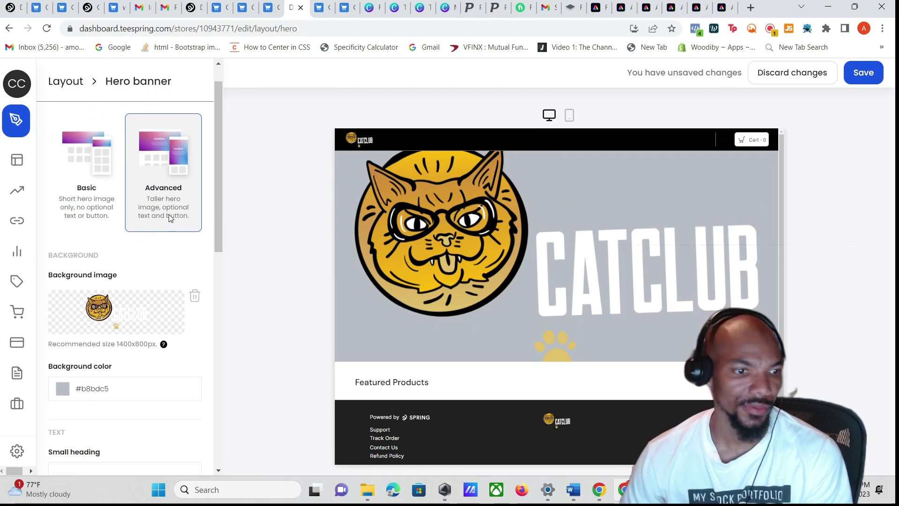
click(115, 255)
drag(53, 294, 45, 354)
mouse_move(155, 342)
mouse_down()
mouse_move(180, 307)
mouse_move(121, 327)
mouse_move(154, 352)
mouse_up()
click(265, 223)
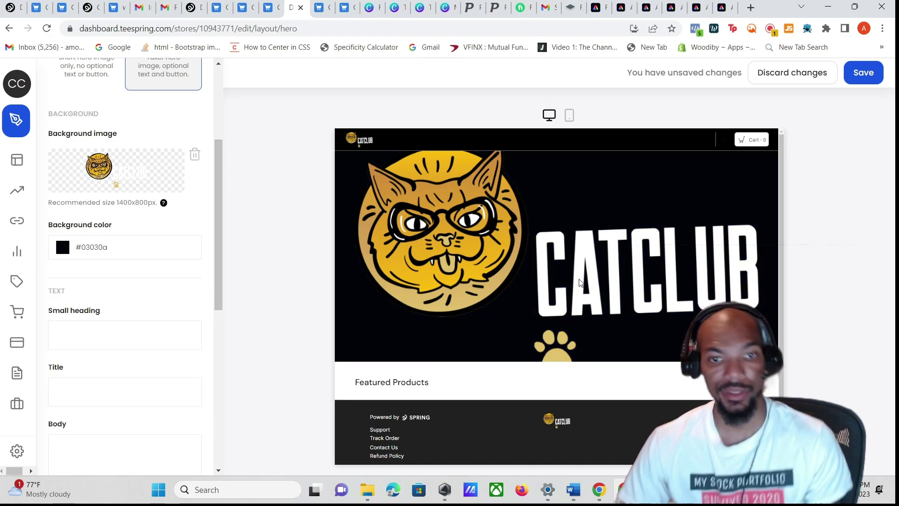
Set the hero banner's button text to "cat video"
scroll(120, 214, down, 8)
click(74, 265)
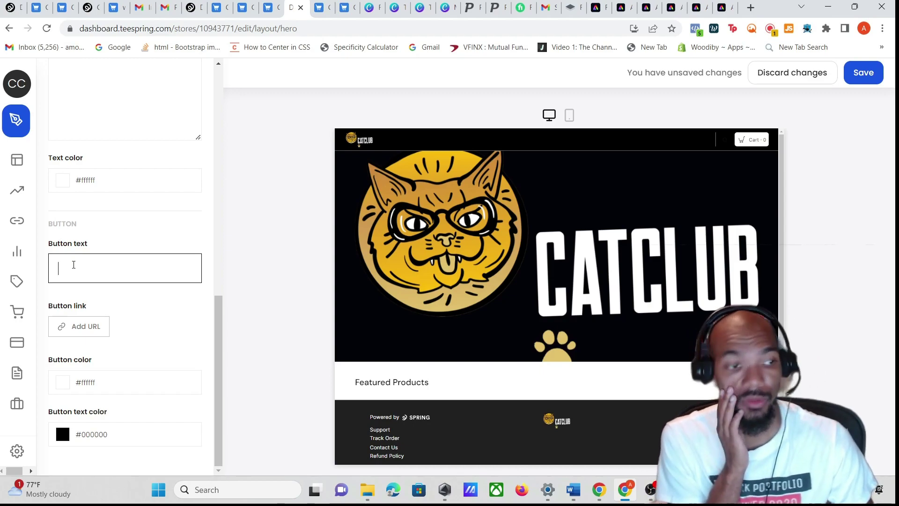
text(cat video)
click(557, 261)
click(80, 327)
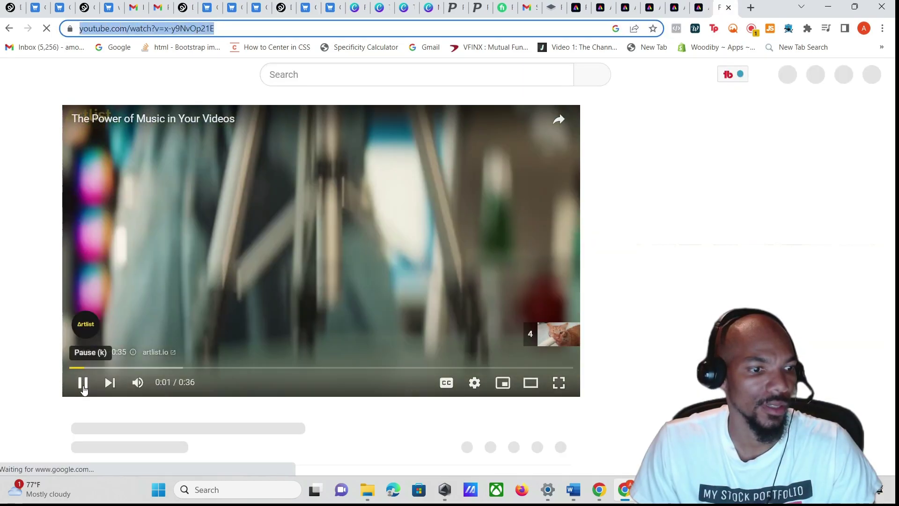
click(84, 387)
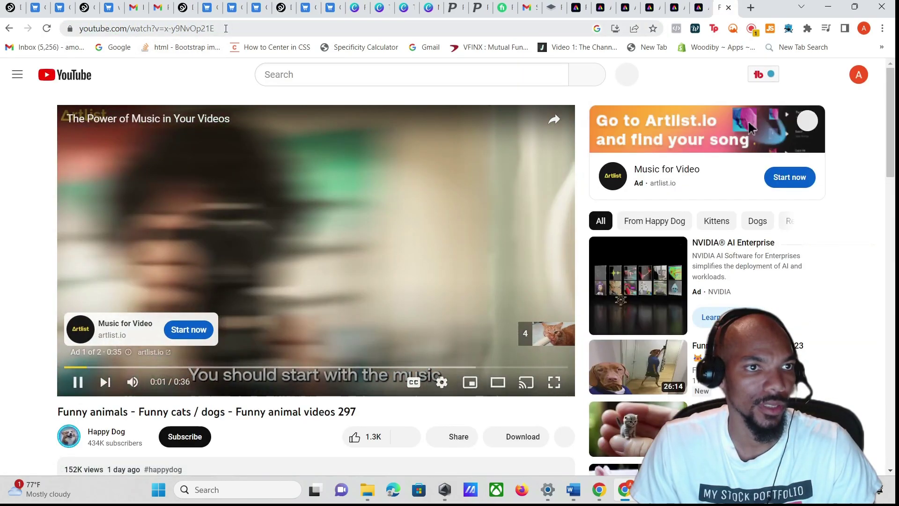
drag(225, 28, 85, 27)
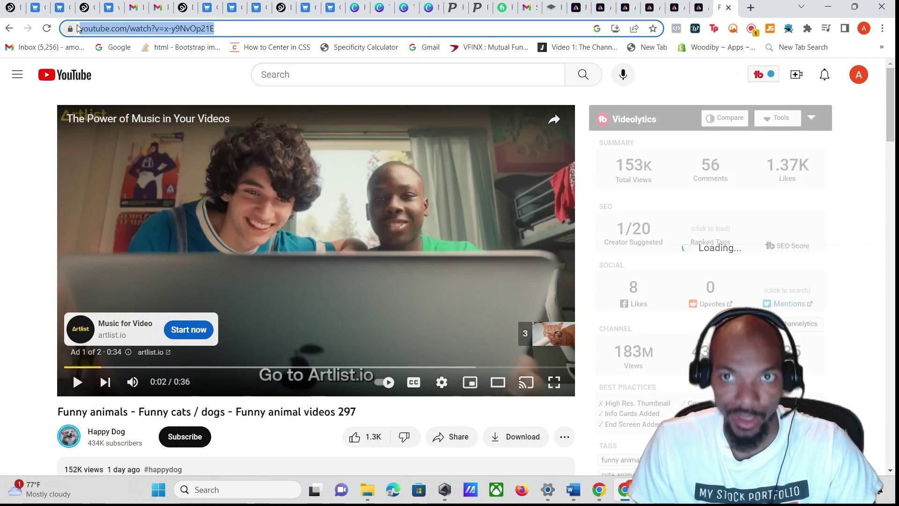
click(14, 14)
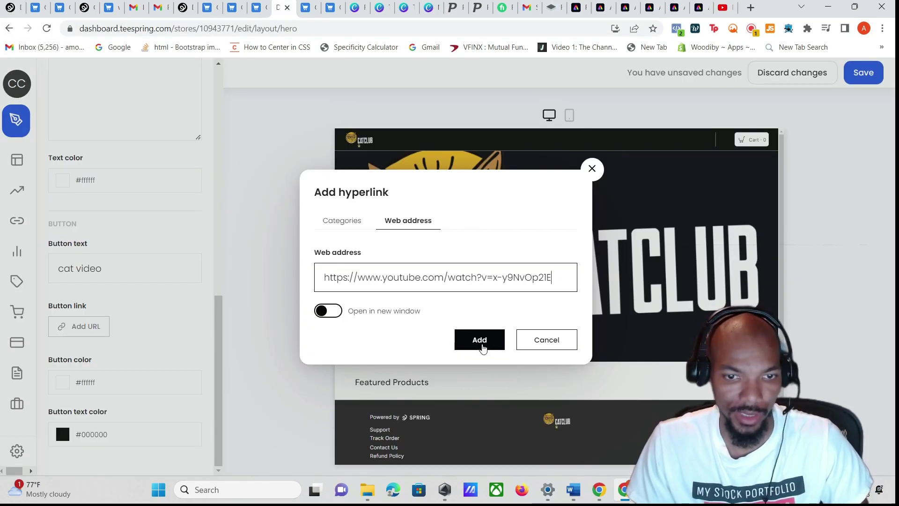
click(480, 340)
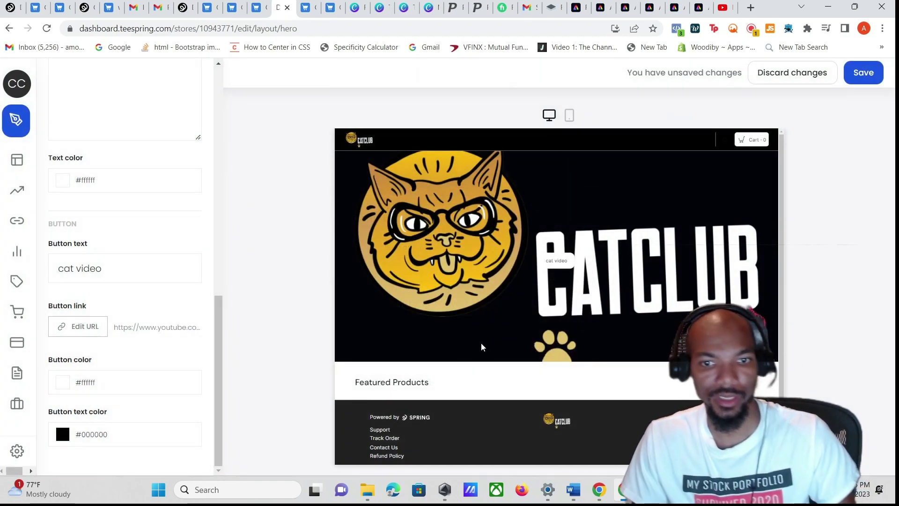
Test the cat video button's link, return to the Spring editor and check its hyperlink settings without changing them
click(560, 261)
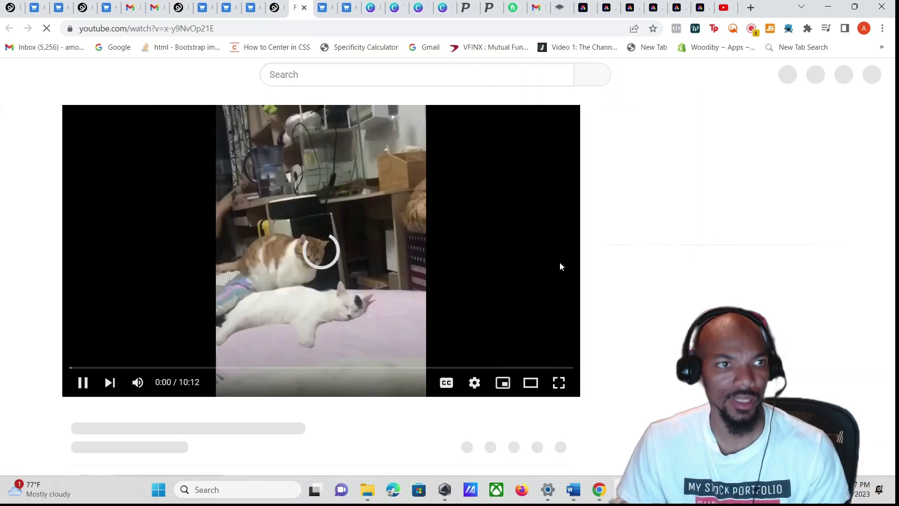
click(78, 382)
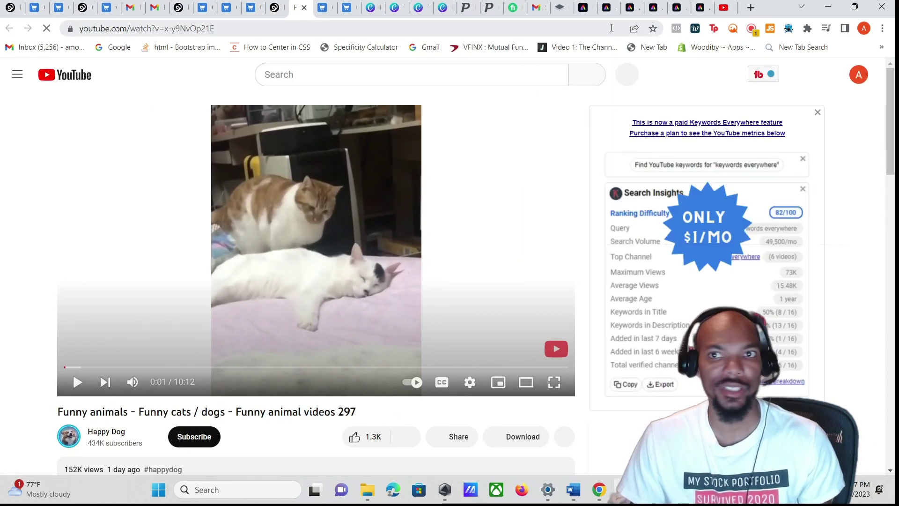
click(275, 8)
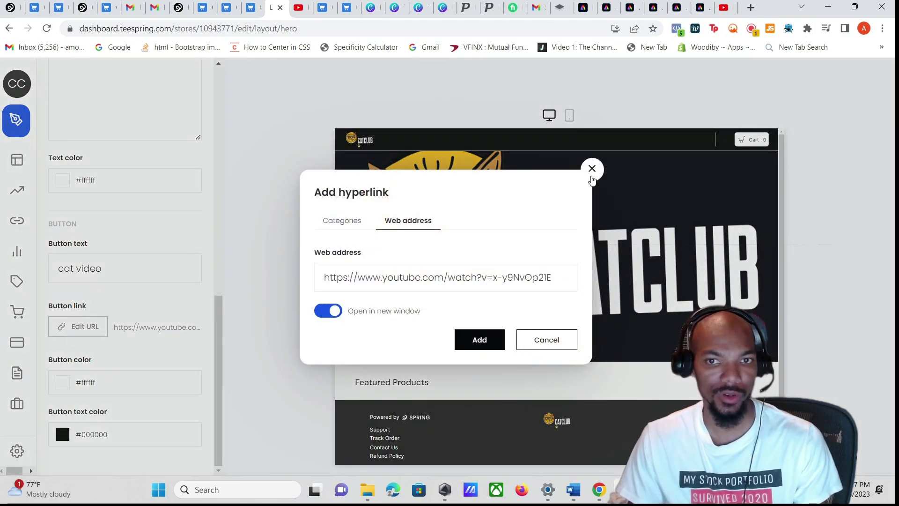
click(592, 177)
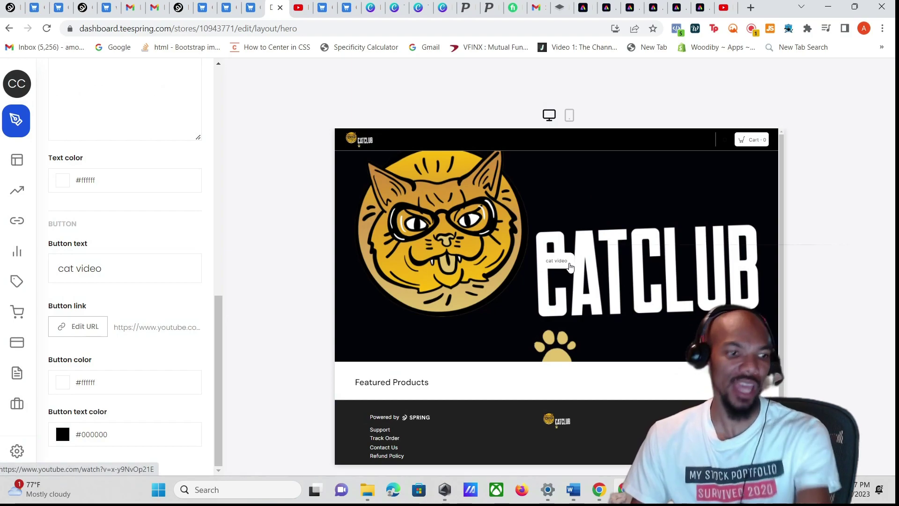
Clear the hero banner's button text and look over the banner in the live store
triple_click(89, 268)
mouse_move(14, 270)
key(BackSpace)
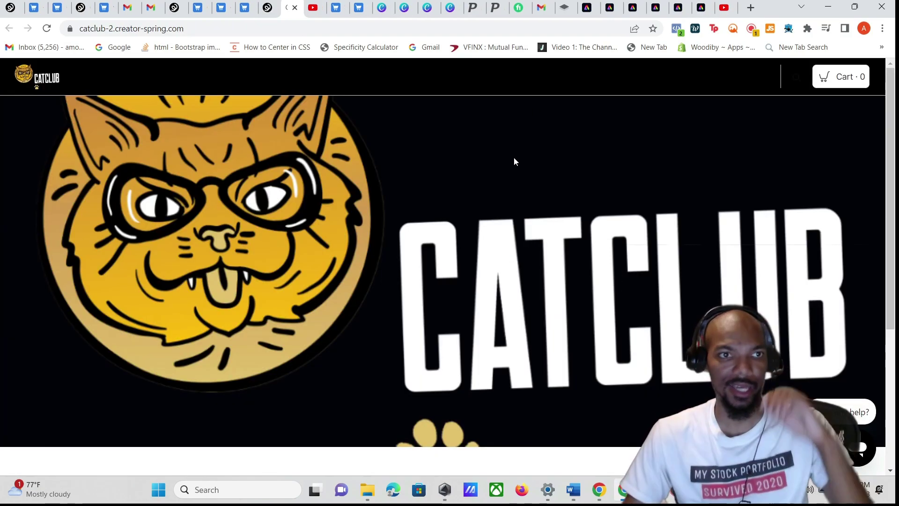
scroll(515, 161, down, 5)
scroll(519, 223, up, 5)
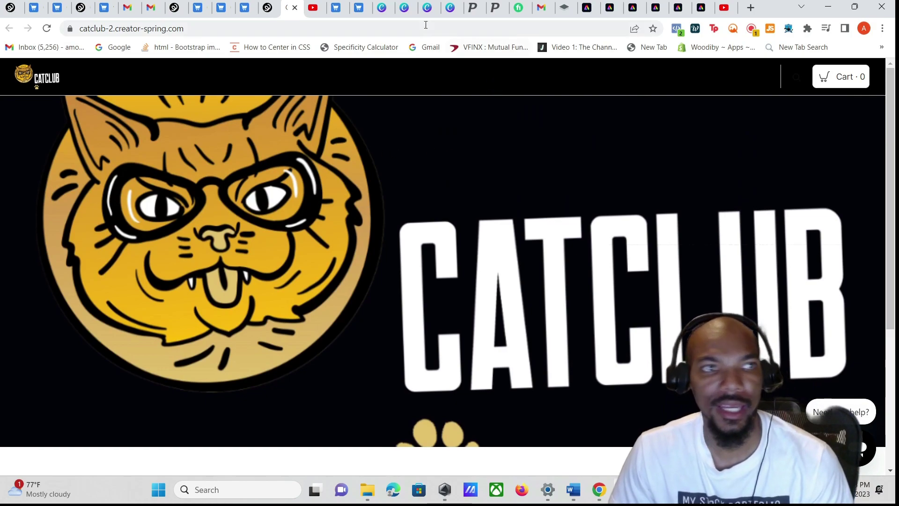
Return to the Spring dashboard, reopen the CatClub store editor and open the footer's settings
click(496, 8)
click(10, 7)
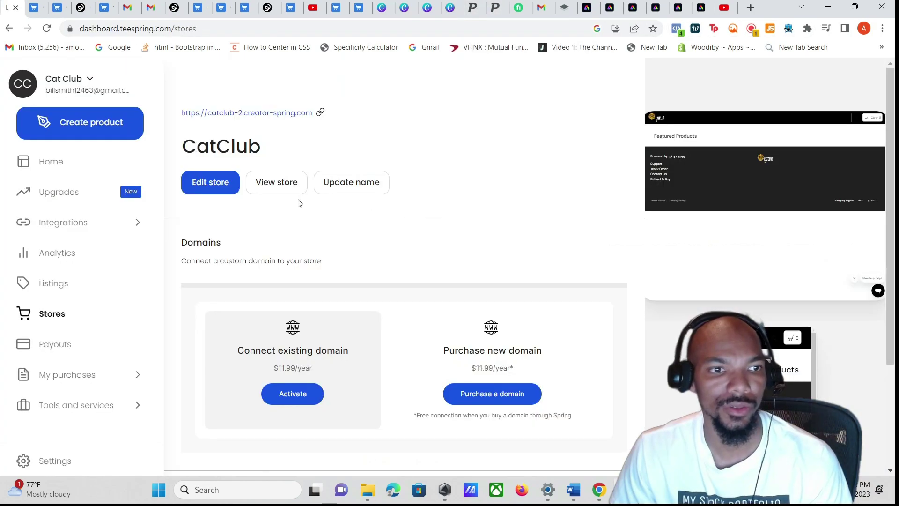
click(211, 182)
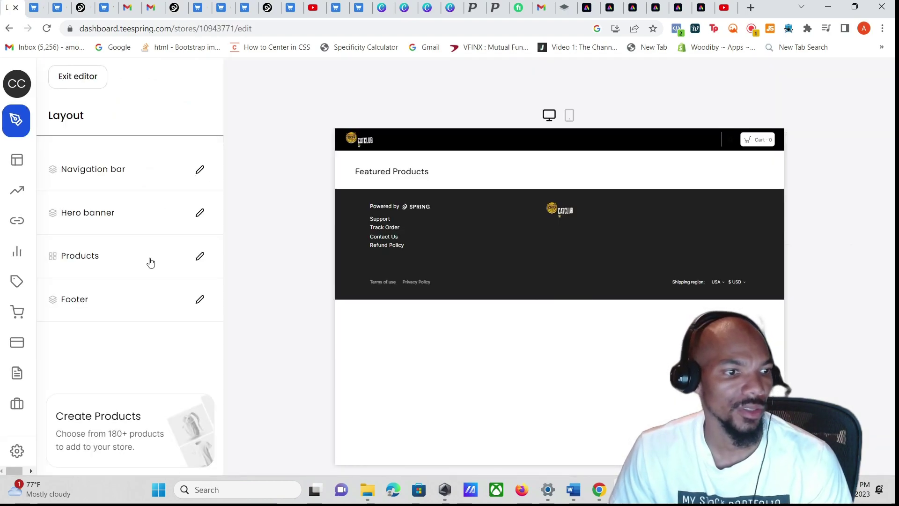
click(142, 305)
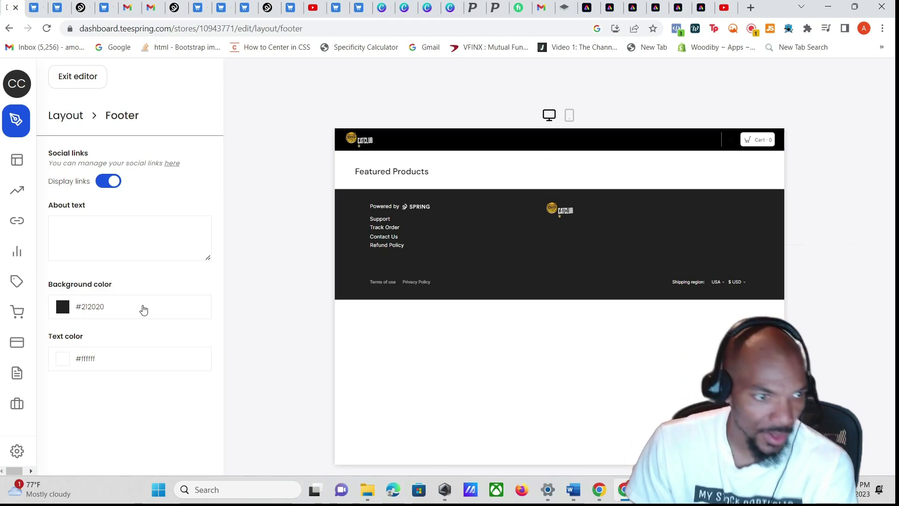
Set the footer's background color to black and enter "fhf" as its about text
click(143, 310)
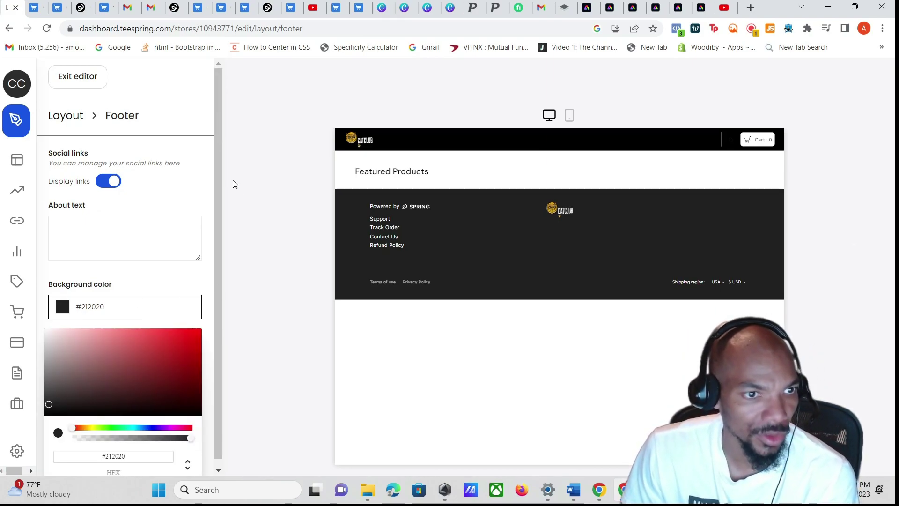
scroll(220, 167, down, 1)
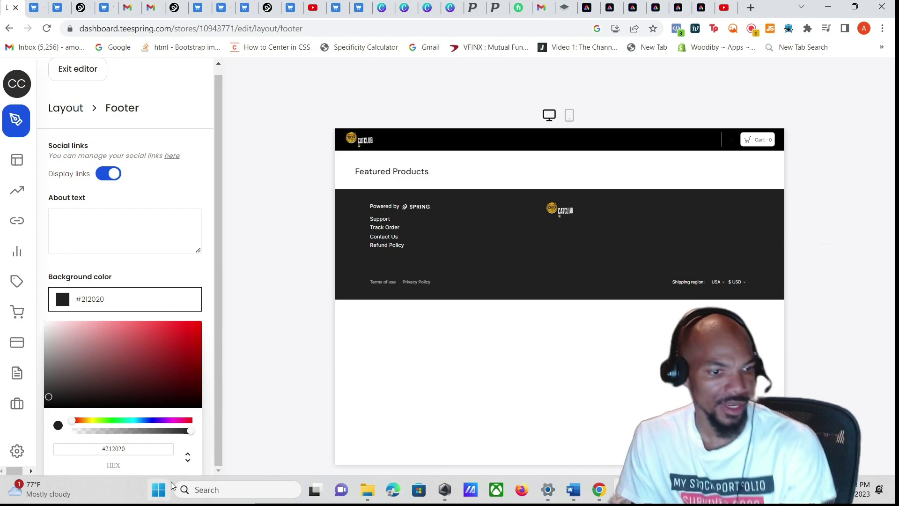
drag(58, 404, 50, 319)
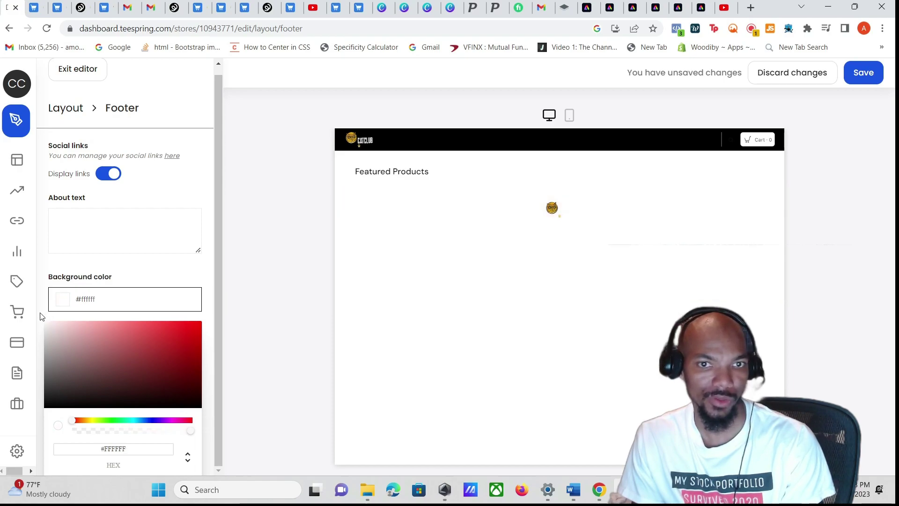
drag(49, 324, 42, 406)
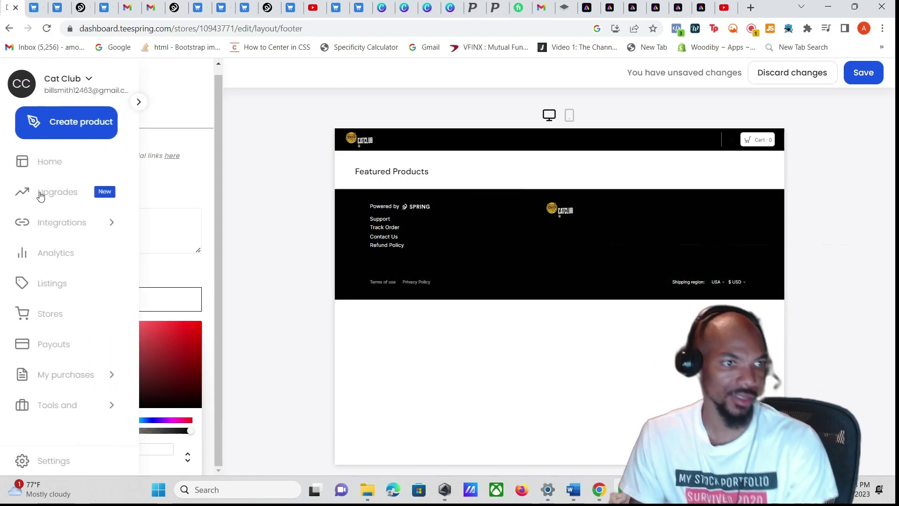
click(106, 242)
text(fhf)
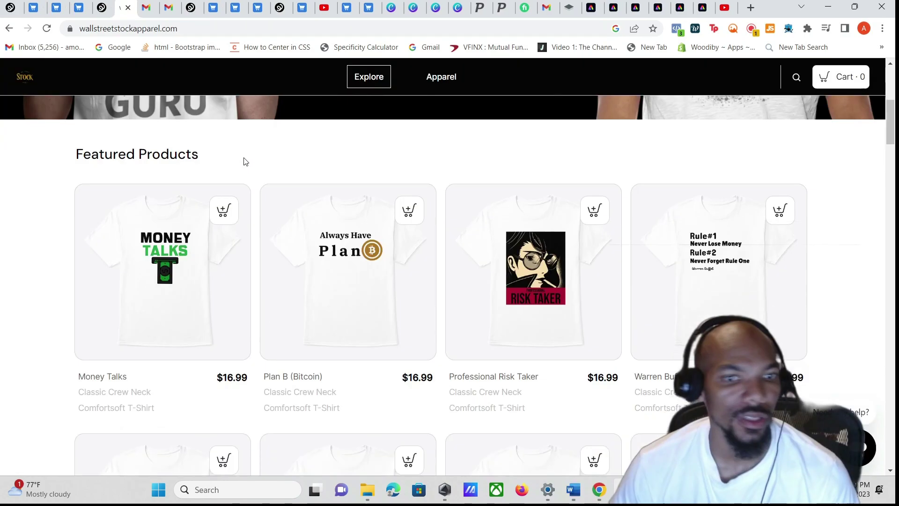
View the example apparel store's hero banner, then switch to Placeit and browse its apparel T-shirt mockups
scroll(434, 224, up, 5)
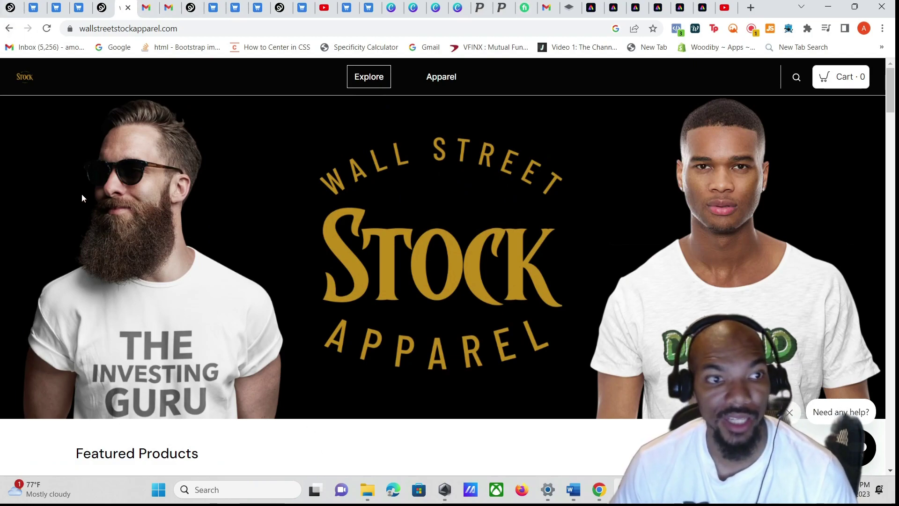
click(483, 10)
mouse_move(125, 84)
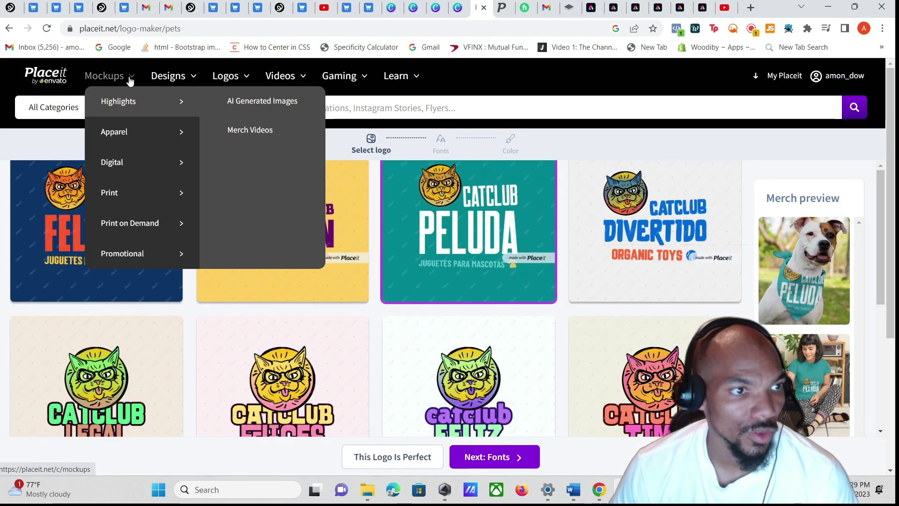
mouse_move(138, 131)
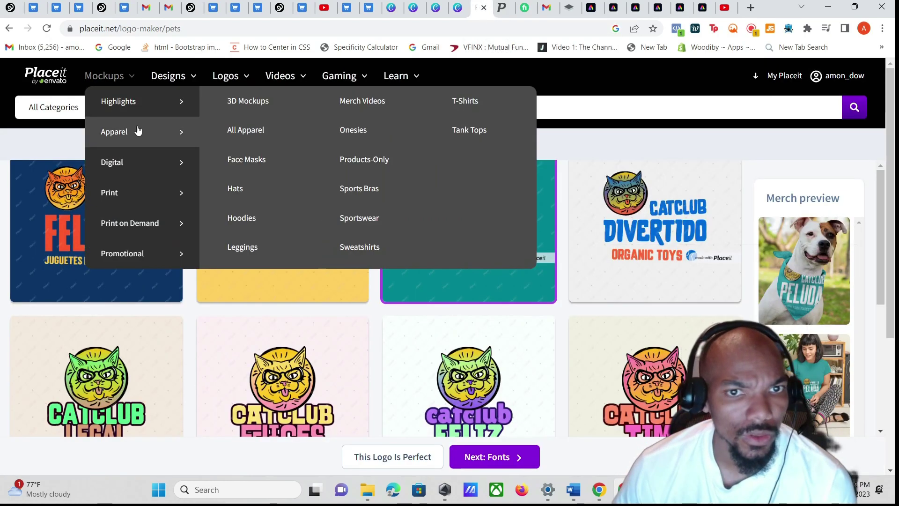
click(470, 108)
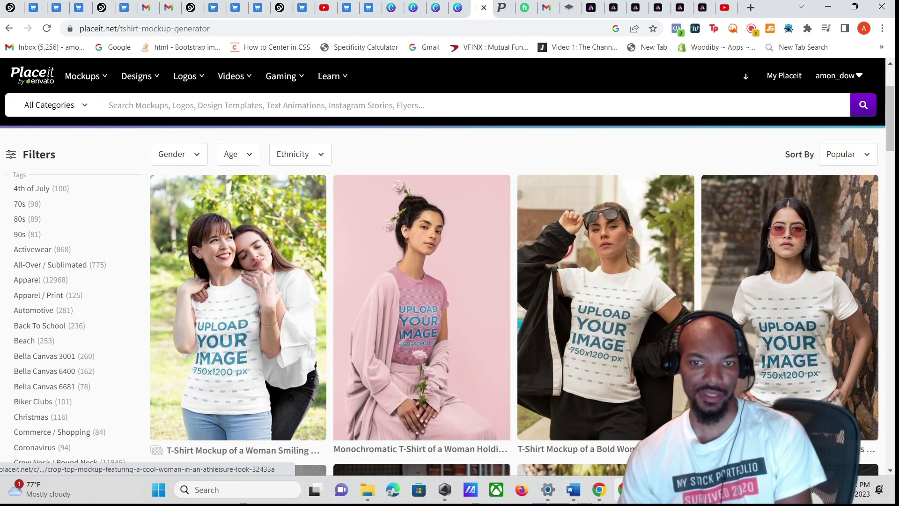
Open the T-shirt mockup of the bold woman in an athleisure outfit and look it over
click(603, 337)
scroll(675, 248, down, 9)
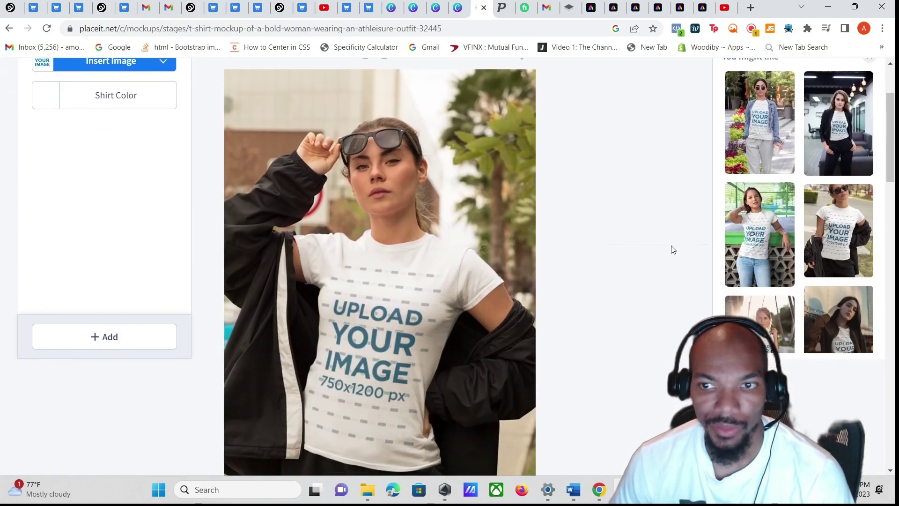
scroll(420, 268, up, 5)
scroll(288, 253, up, 3)
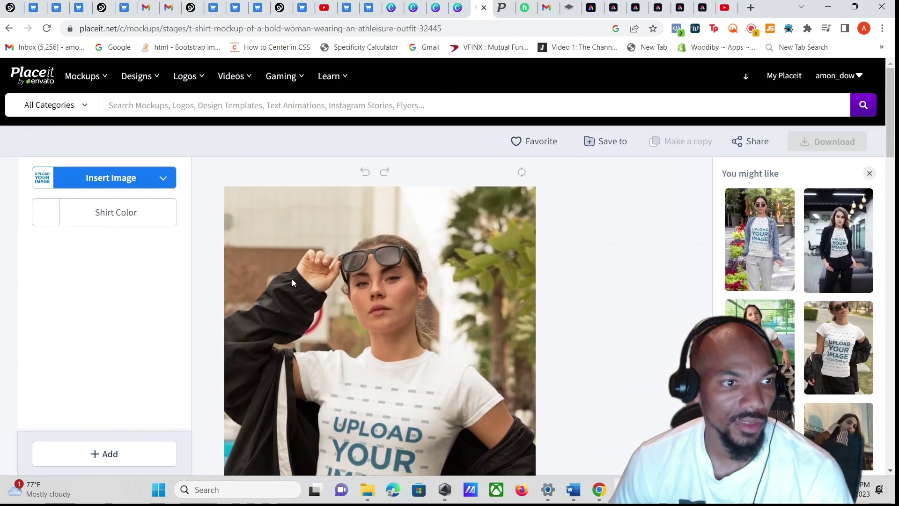
Try to upload the "My project-1 (3)" logo from the device onto the mockup's shirt
scroll(64, 72, down, 1)
click(109, 118)
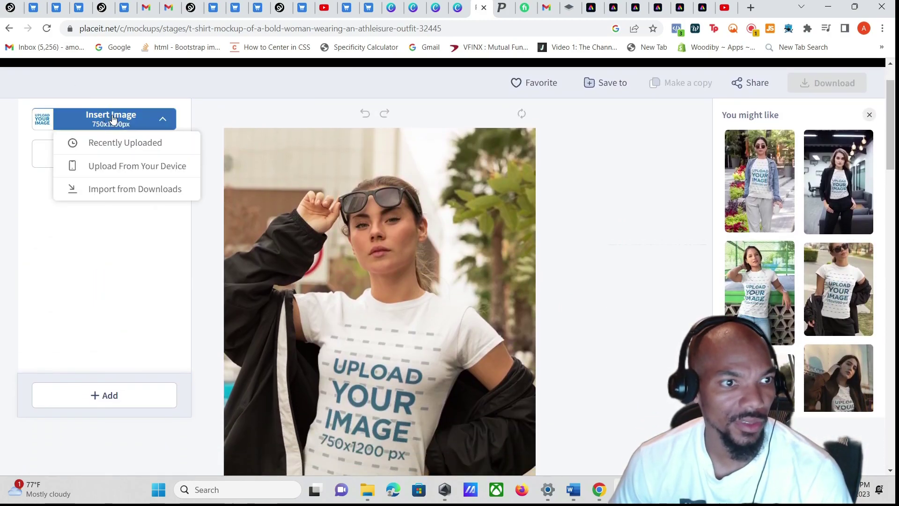
click(119, 174)
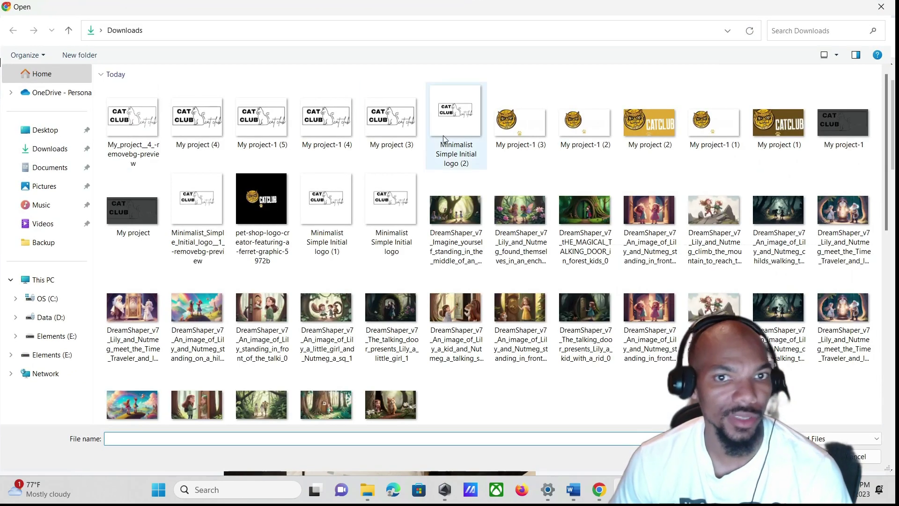
click(510, 122)
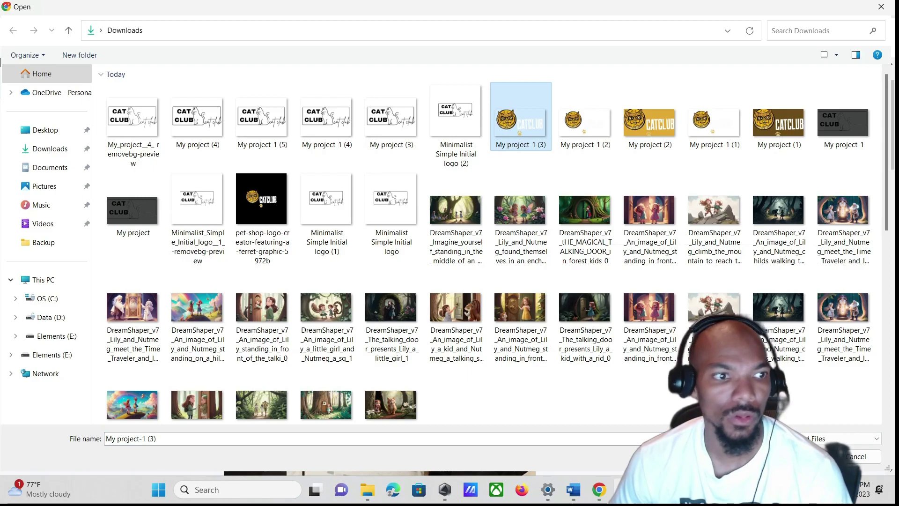
key(Return)
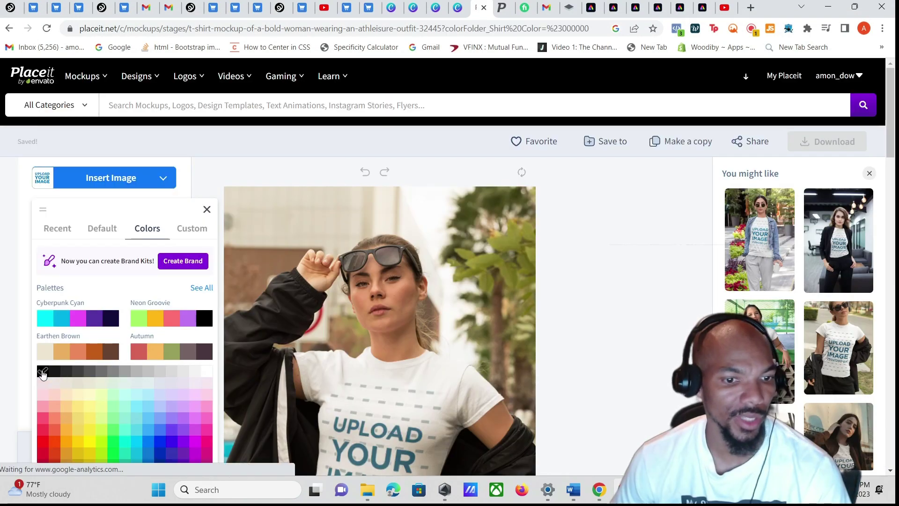
Set the mockup's shirt color to black and close the color palette
click(44, 372)
scroll(559, 263, down, 1)
click(565, 227)
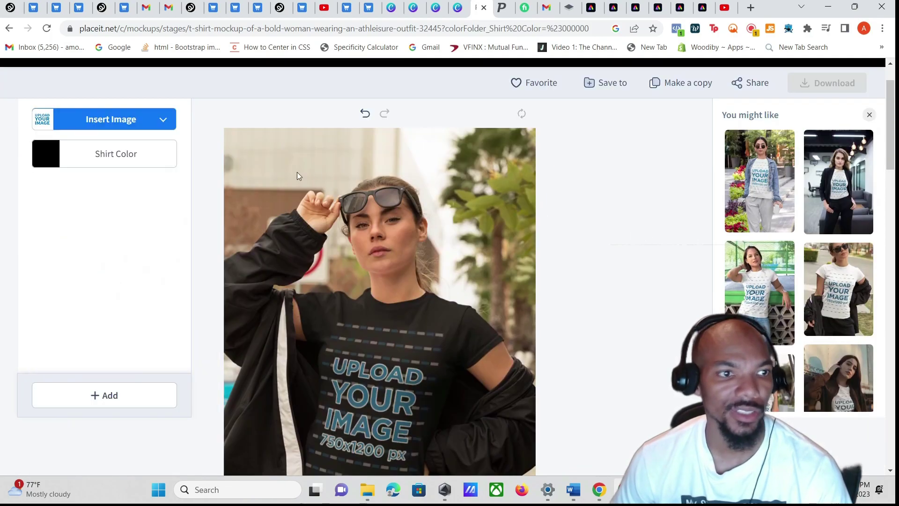
Insert the "My project-1 (3)" logo from Downloads onto the black shirt, apply its crop and check the placement
click(55, 121)
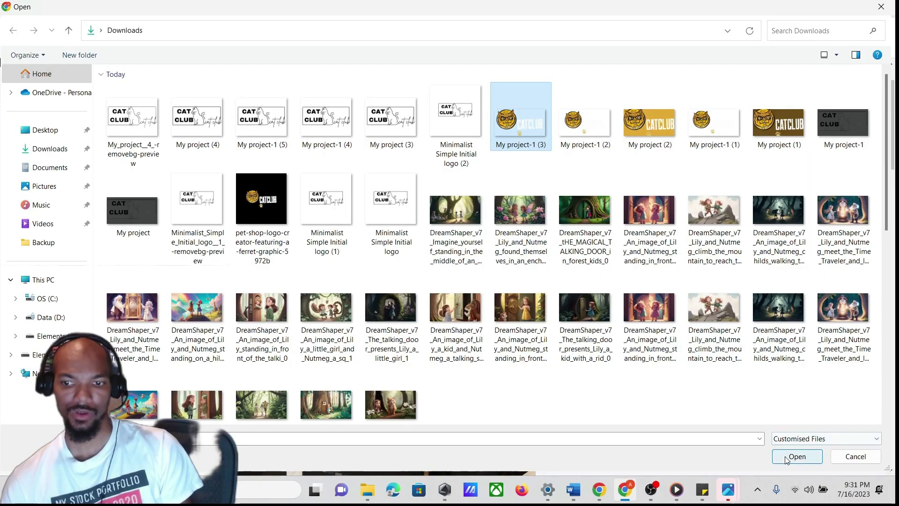
click(786, 457)
click(480, 448)
scroll(511, 396, up, 10)
scroll(511, 395, up, 15)
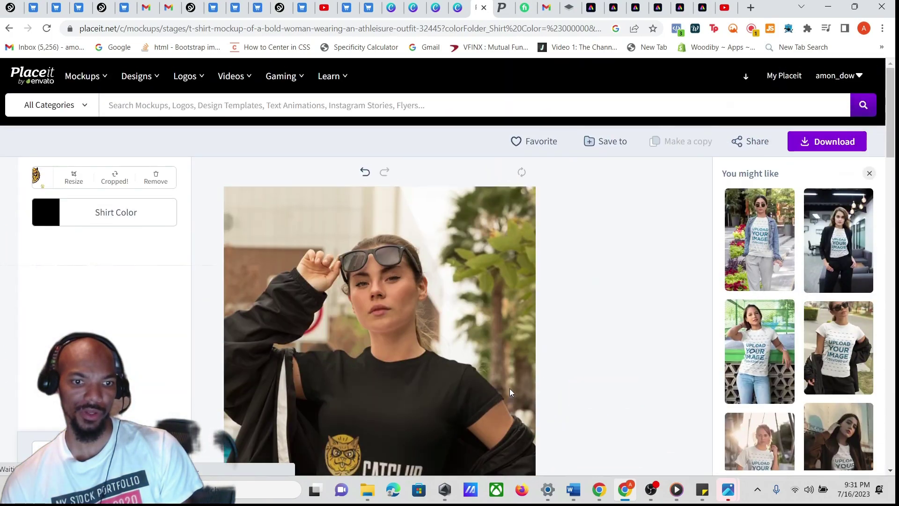
scroll(498, 200, down, 4)
scroll(358, 254, up, 4)
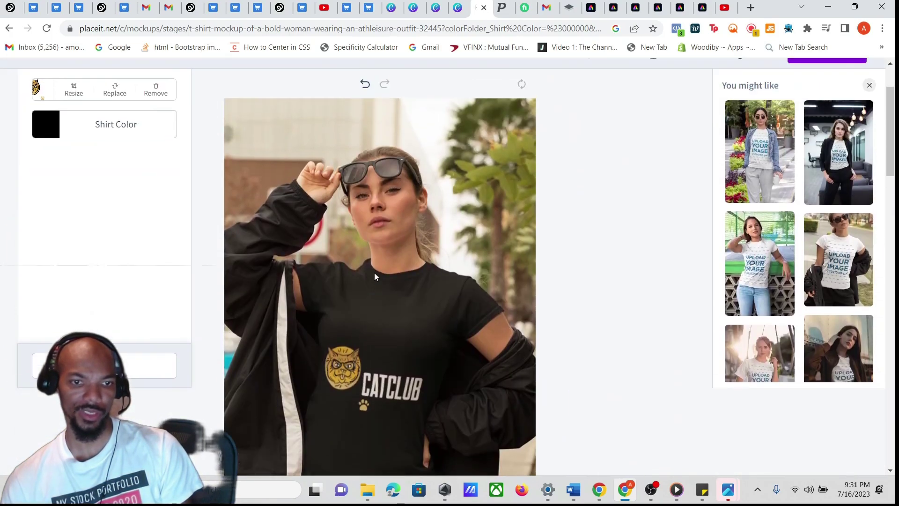
scroll(375, 273, down, 4)
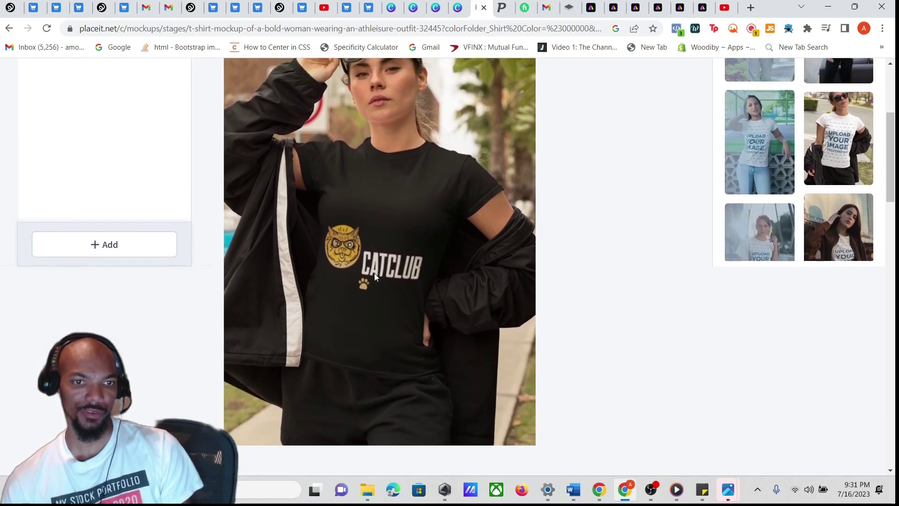
scroll(375, 274, up, 3)
scroll(375, 274, up, 3)
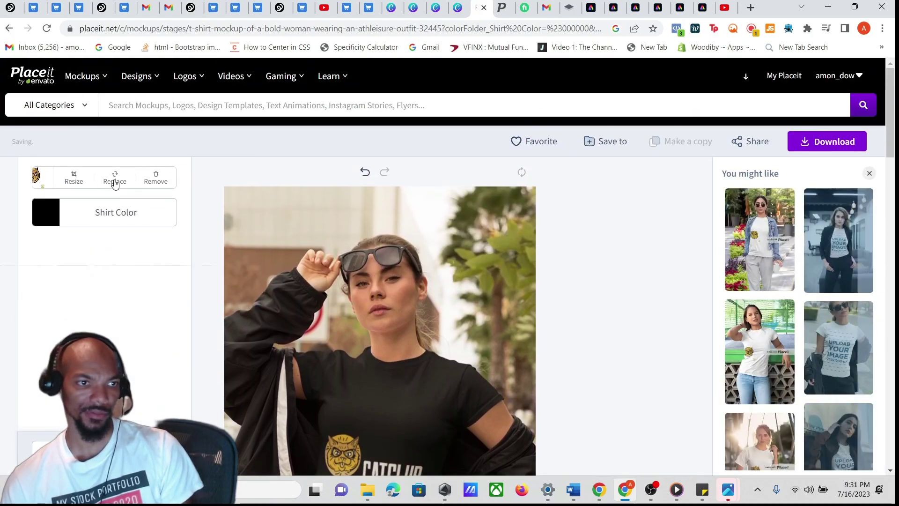
Resize the shirt logo to 98%, move it up onto the chest and apply the crop
click(73, 180)
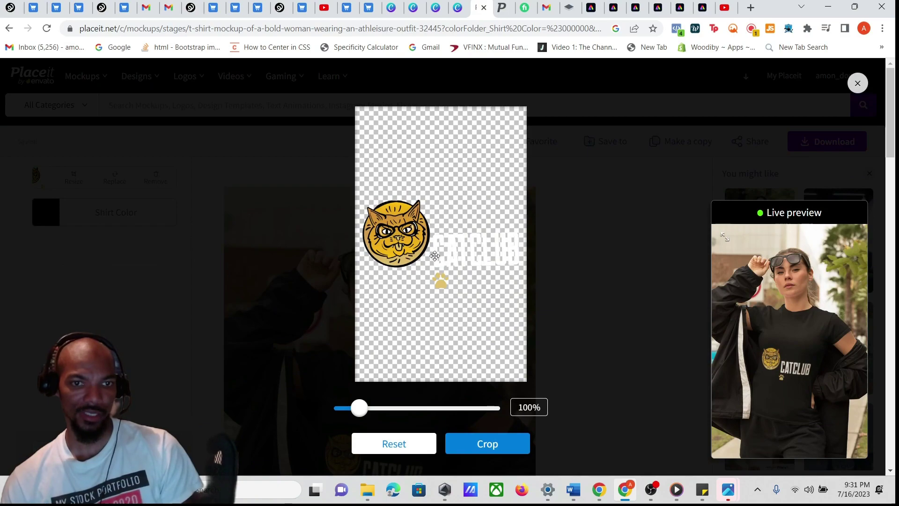
drag(423, 253, 423, 183)
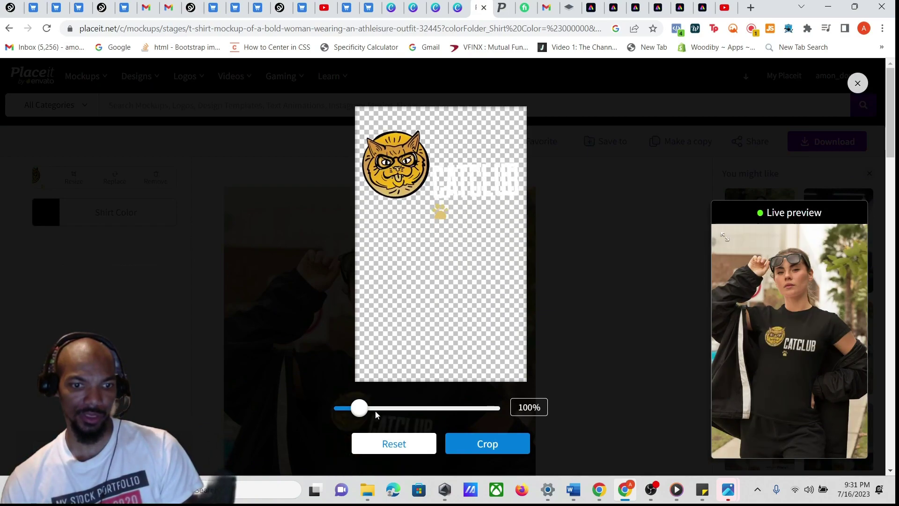
drag(360, 408, 356, 407)
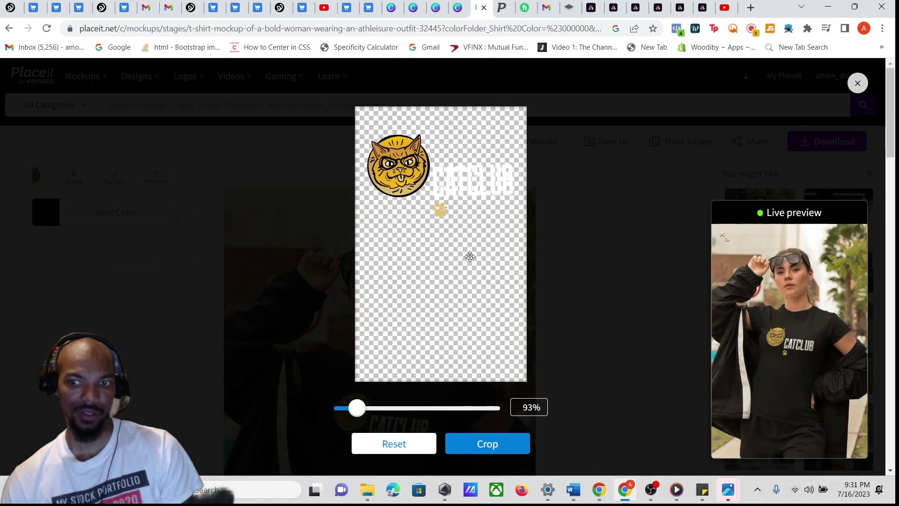
drag(447, 190, 404, 139)
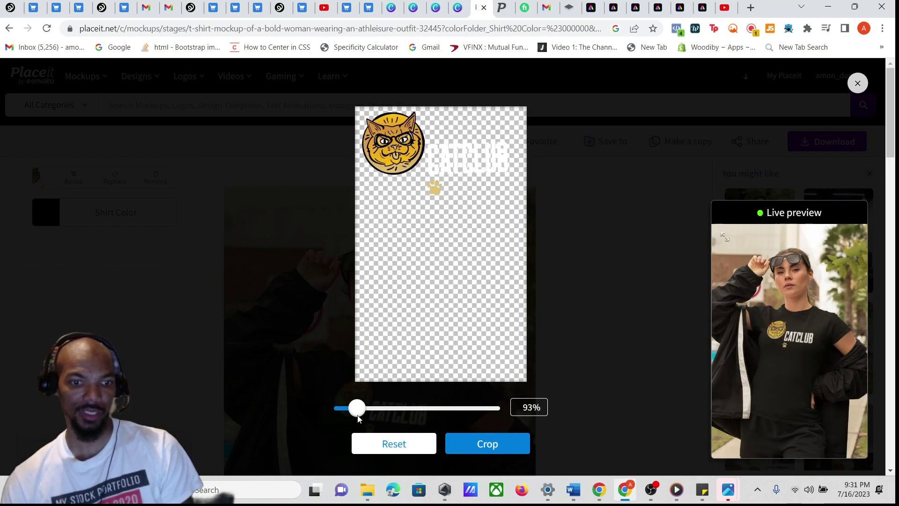
mouse_move(357, 411)
mouse_down()
mouse_move(382, 412)
mouse_move(357, 412)
mouse_up()
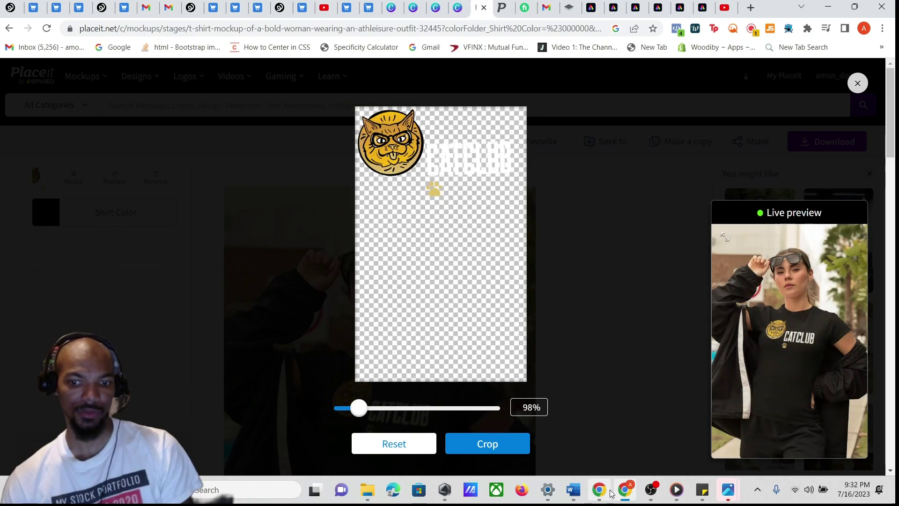
click(465, 448)
Look over the finished CatClub shirt mockup and download it
scroll(537, 289, down, 5)
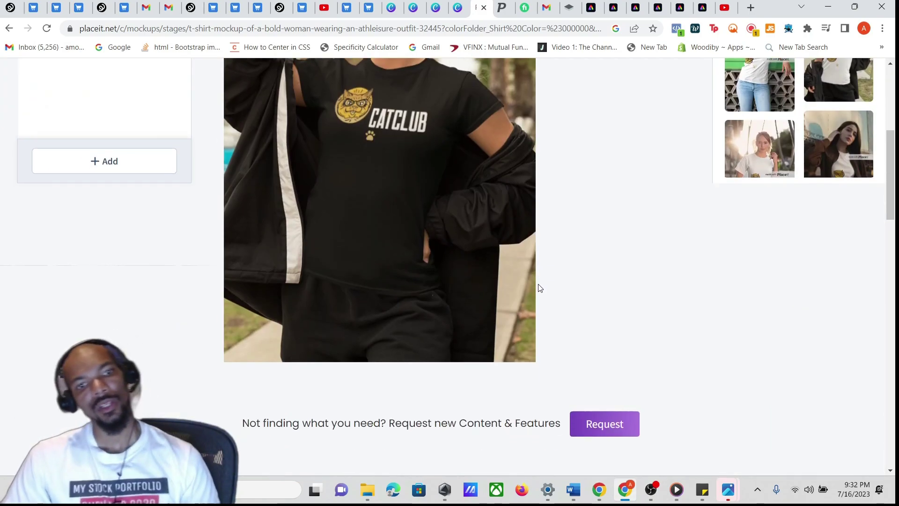
scroll(537, 289, up, 5)
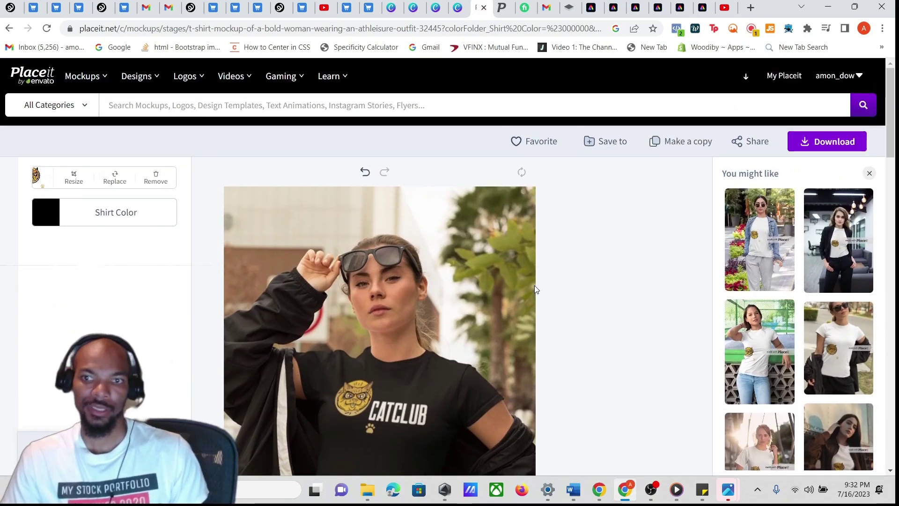
scroll(515, 295, down, 6)
scroll(495, 327, up, 5)
scroll(485, 361, down, 1)
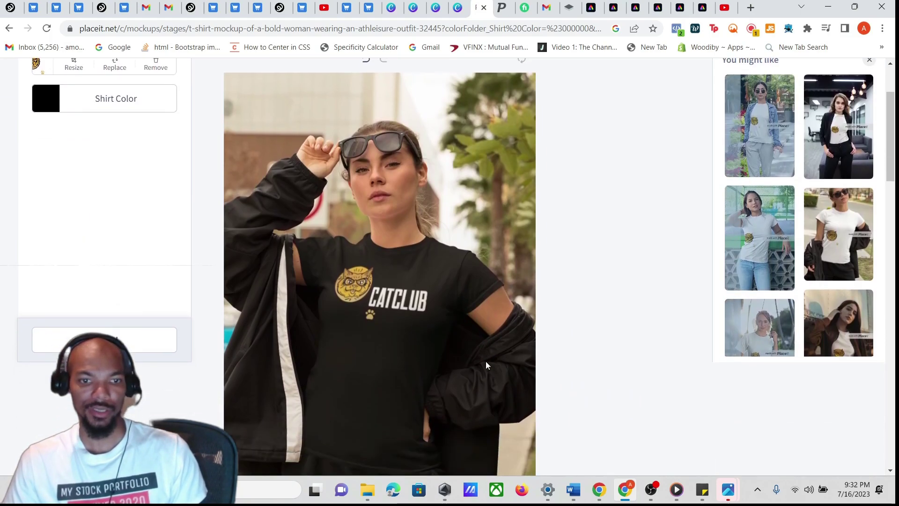
scroll(484, 362, up, 1)
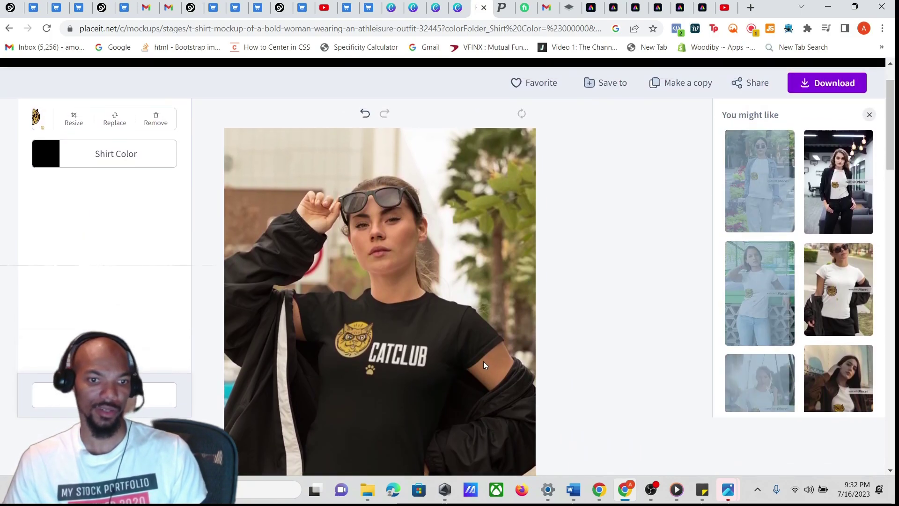
click(820, 83)
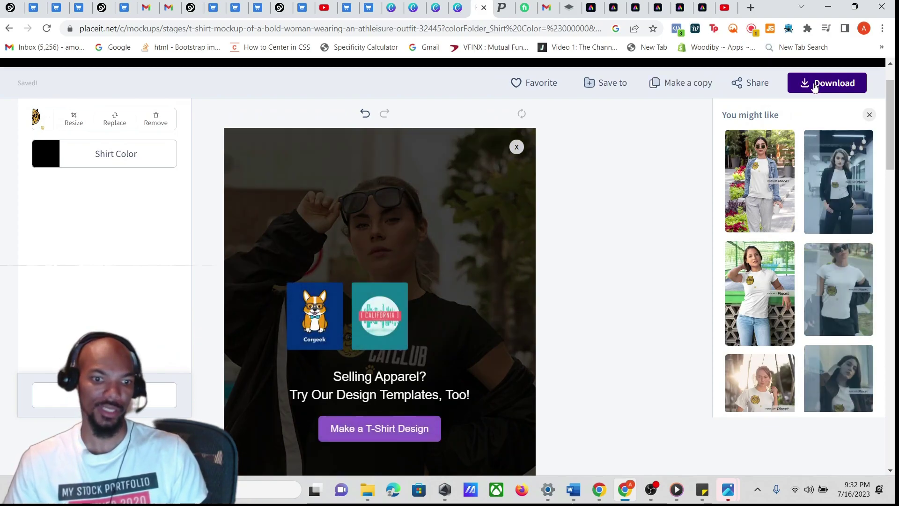
Search Google for "background remover" in a new tab and open the remove.bg site
key(ctrl+t)
text(www.google.com)
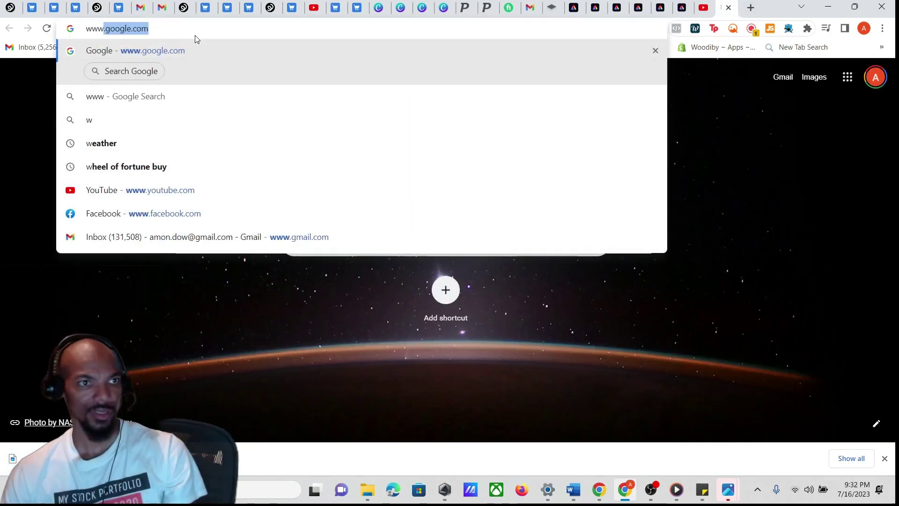
key(Return)
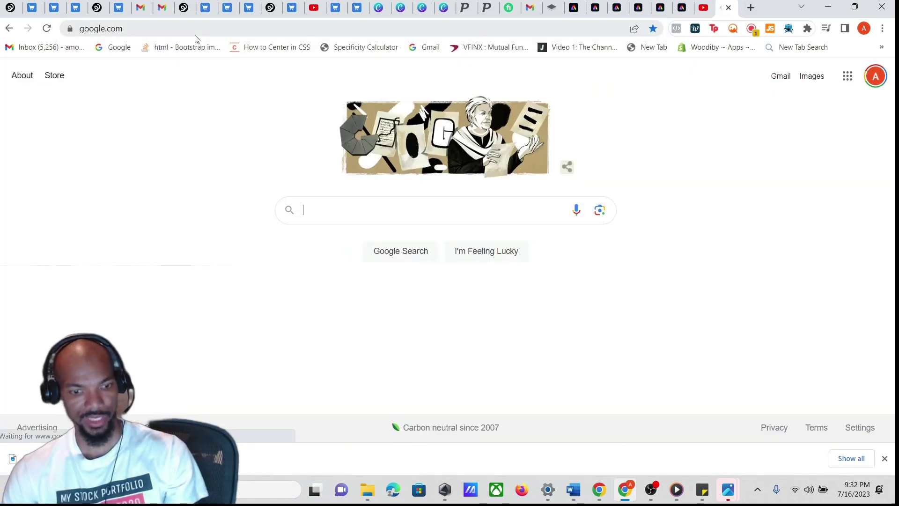
text(b)
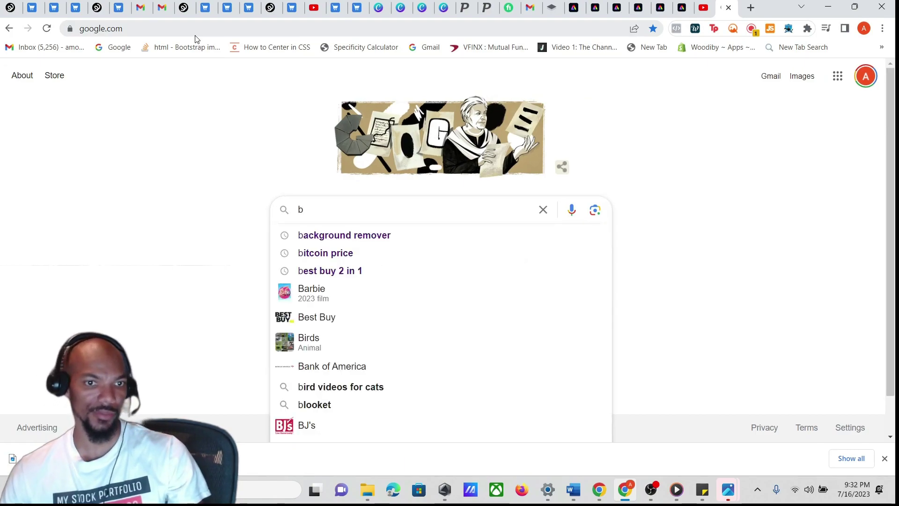
click(335, 239)
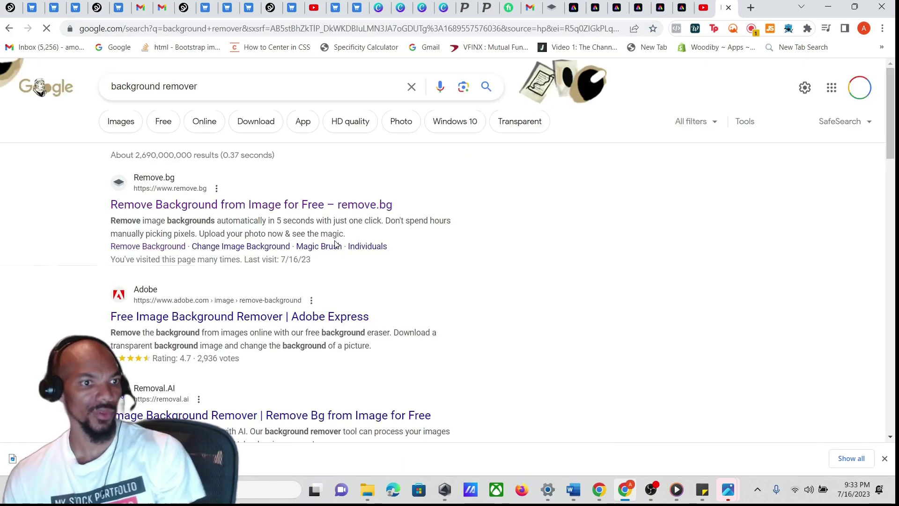
click(210, 205)
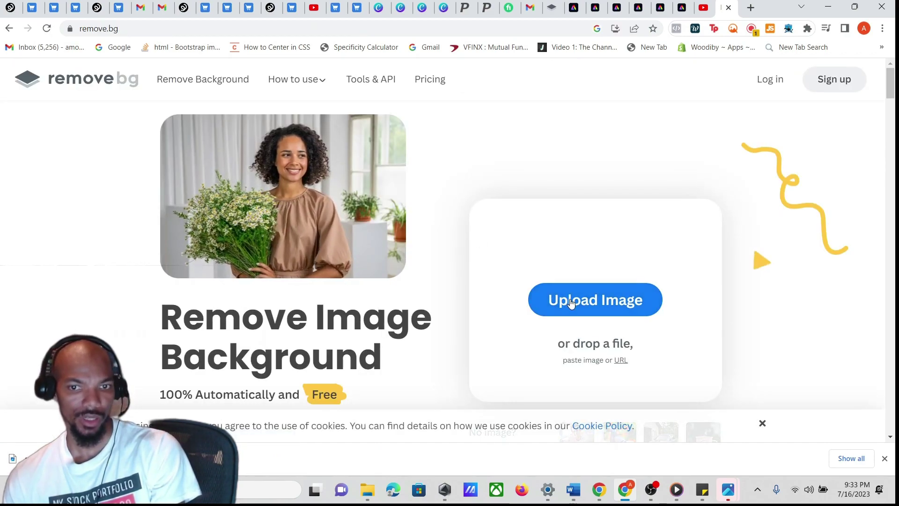
Upload the downloaded CatClub shirt mockup to remove.bg and download the standard-resolution version without its background
click(567, 302)
click(132, 112)
click(797, 456)
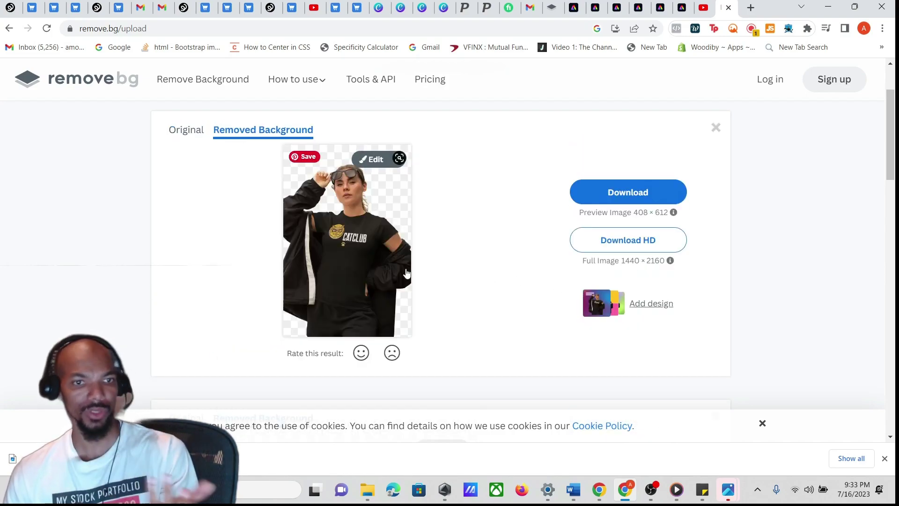
click(602, 198)
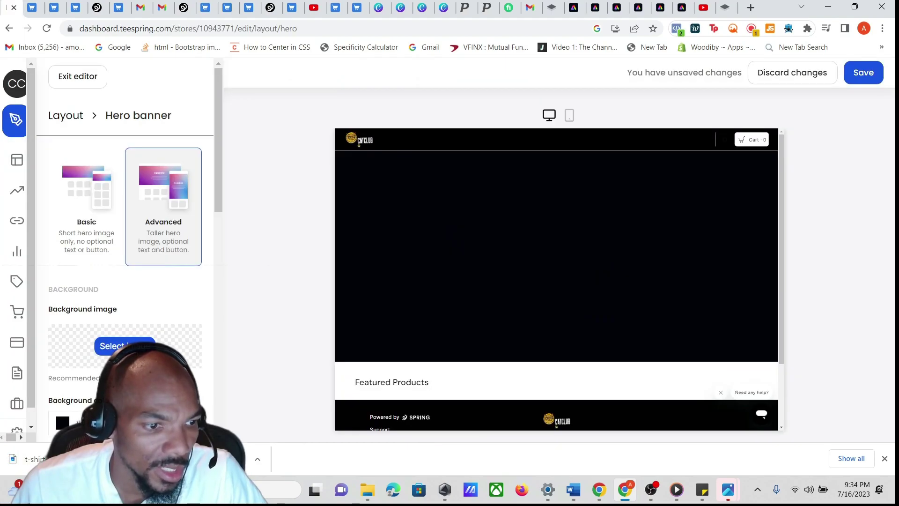
In the Spring store editor, set the background-free shirt mockup as the hero banner's background image and check the recommended size
click(111, 345)
click(133, 119)
click(782, 460)
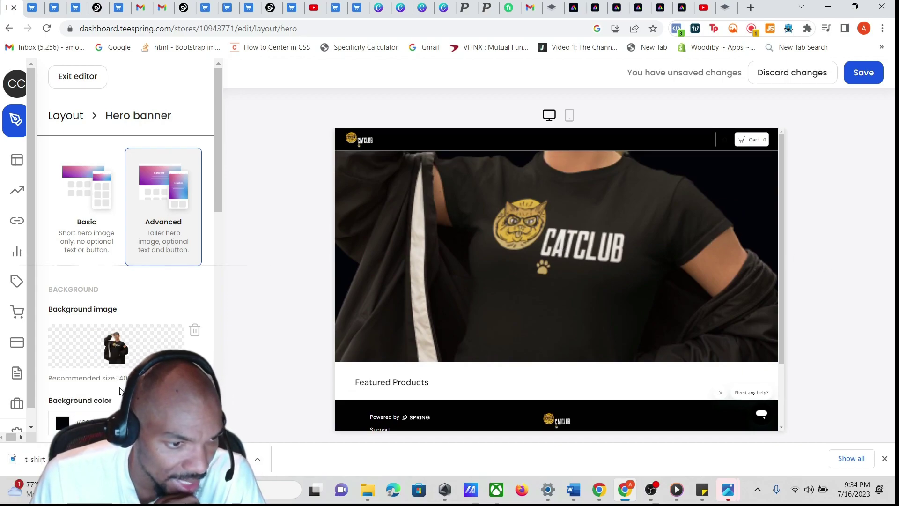
drag(116, 378, 141, 378)
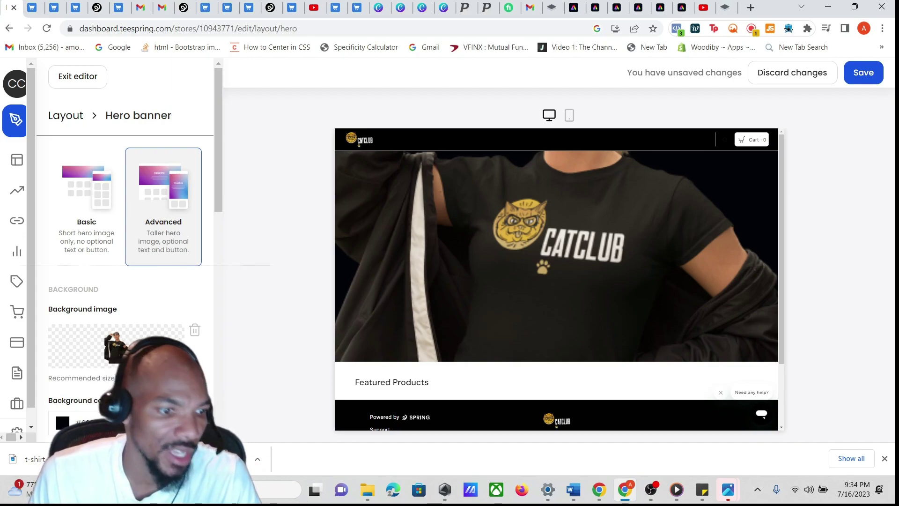
Check the hero image's recommended size in the store editor, switch to Canva and start a custom-size design with a width of 1400 px
scroll(140, 356, down, 6)
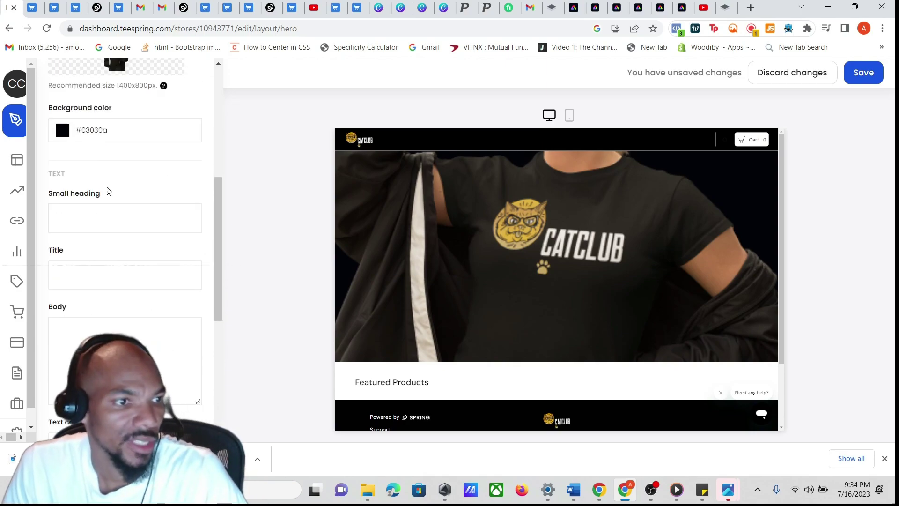
scroll(99, 209, up, 3)
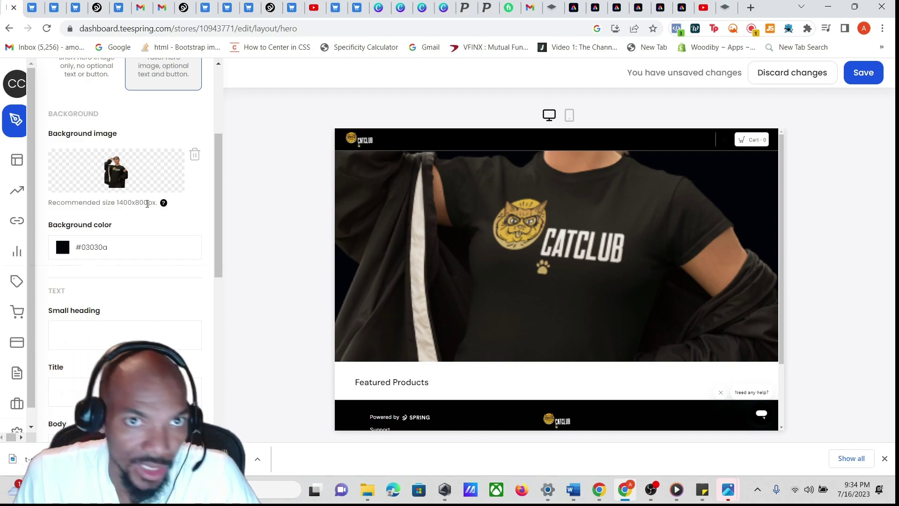
drag(113, 202, 159, 207)
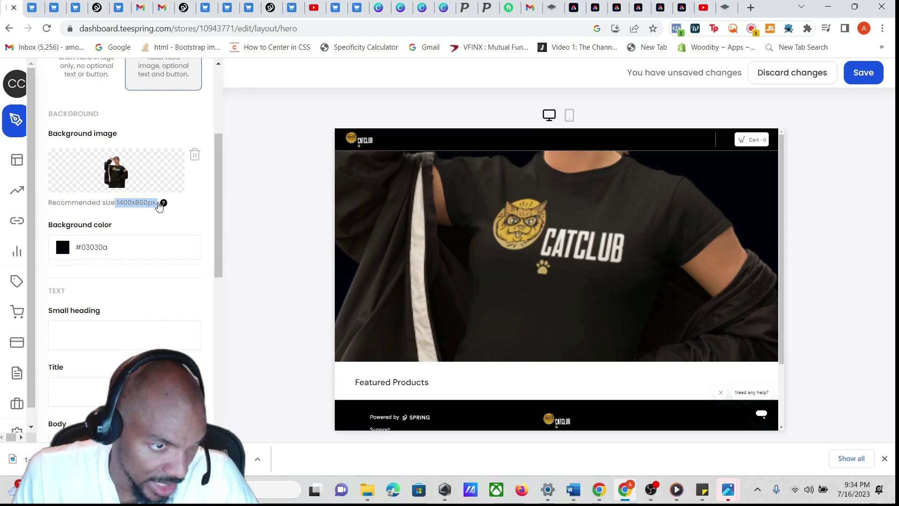
click(444, 7)
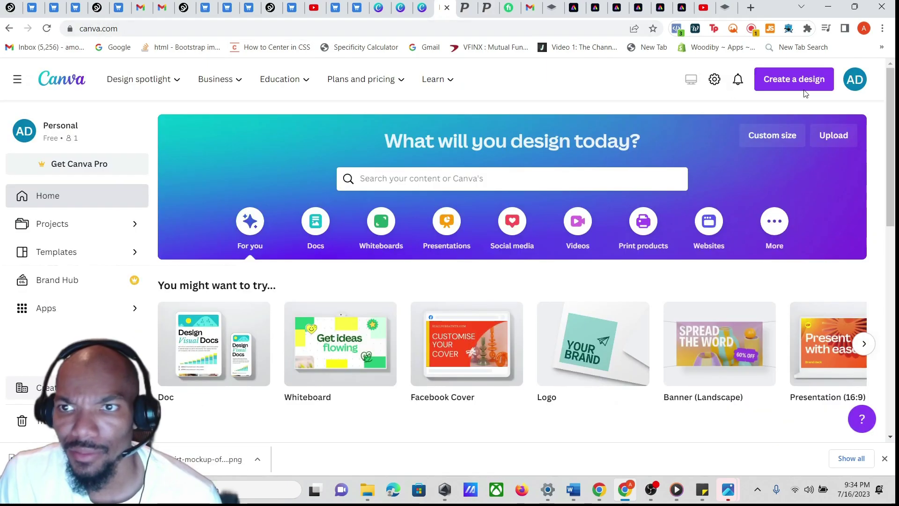
click(787, 137)
click(628, 192)
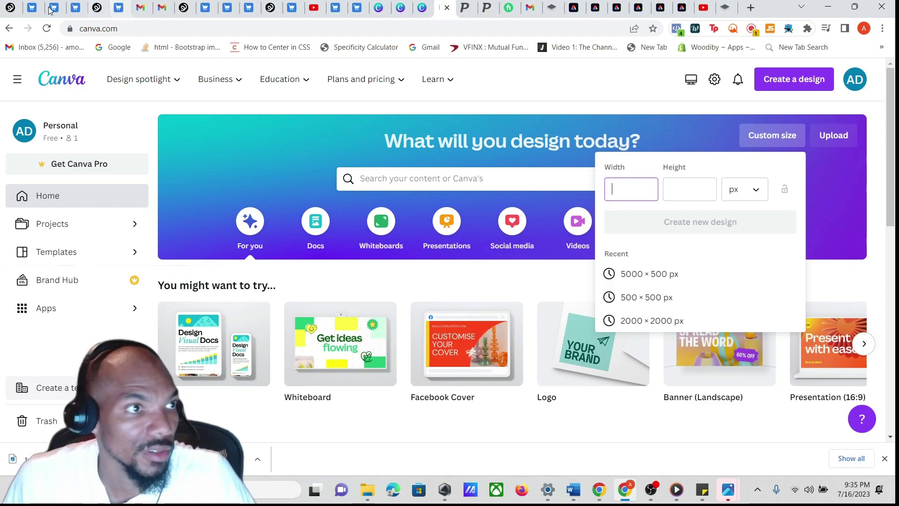
click(12, 13)
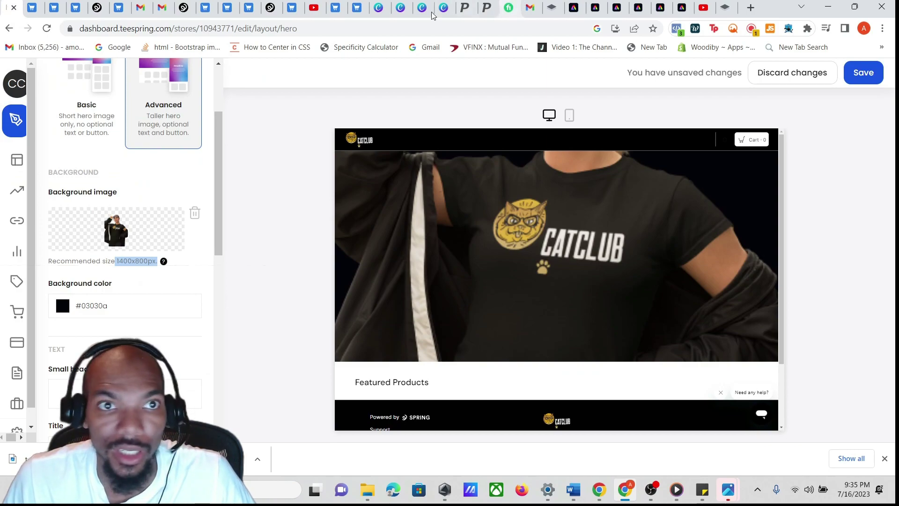
click(383, 13)
click(445, 14)
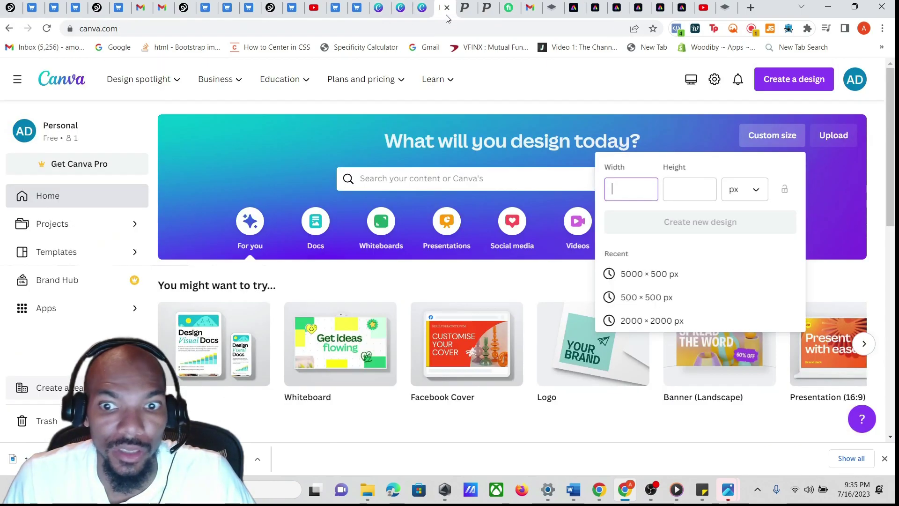
text(1400)
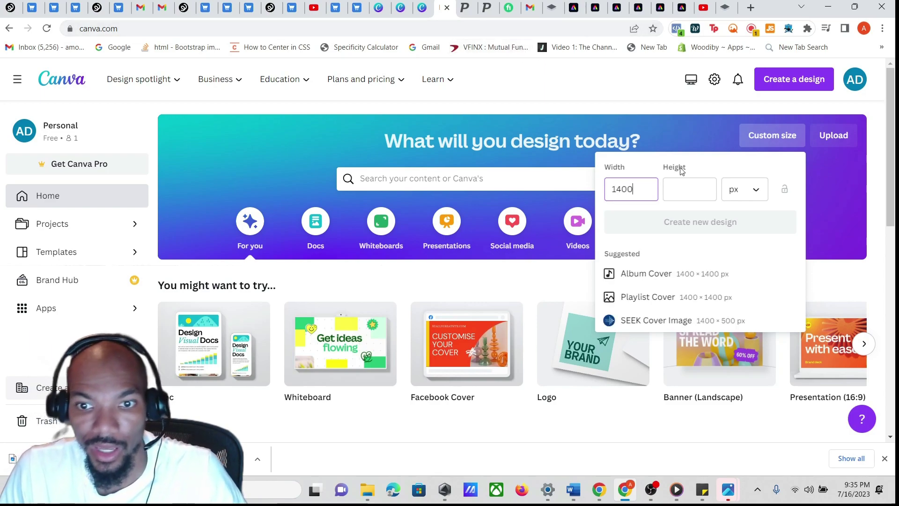
Set the custom design's height to 800 px and create the new design
click(696, 190)
click(28, 12)
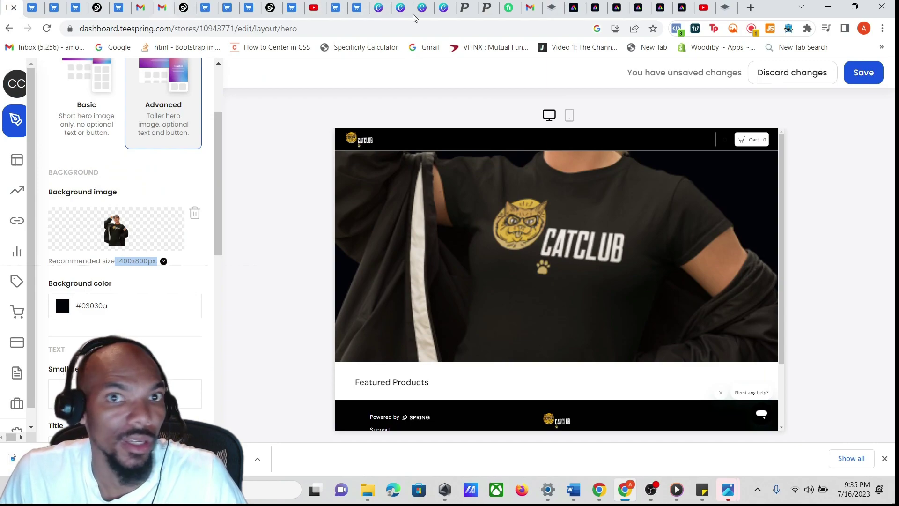
click(444, 8)
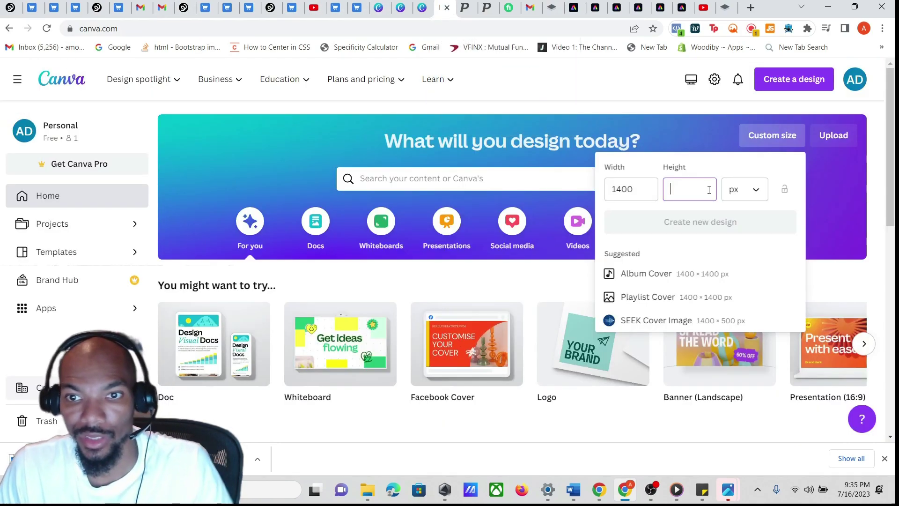
text(800)
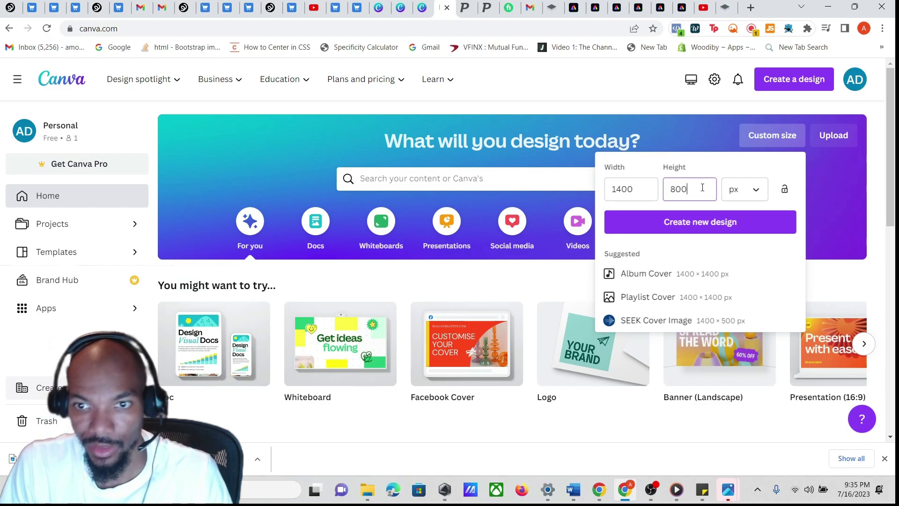
click(725, 223)
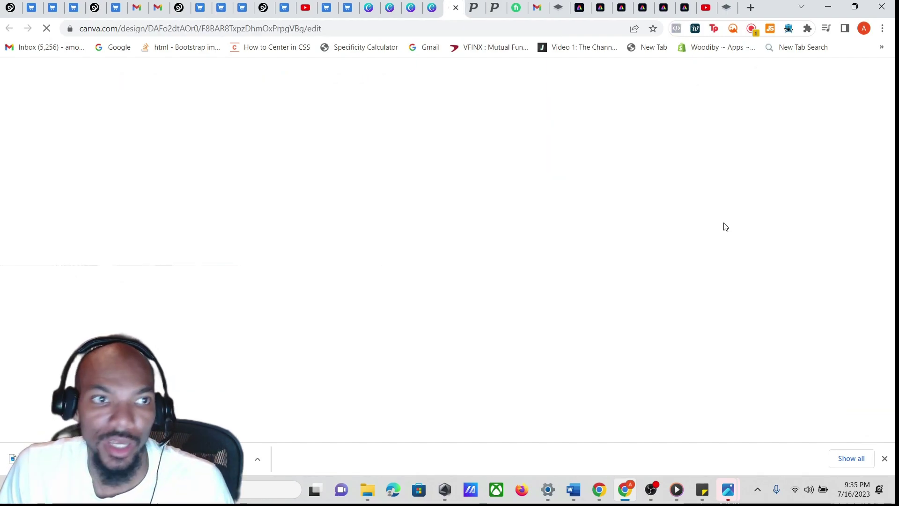
Upload the background-free CatClub T-shirt mockup from Downloads to Canva and add it to the page
click(149, 139)
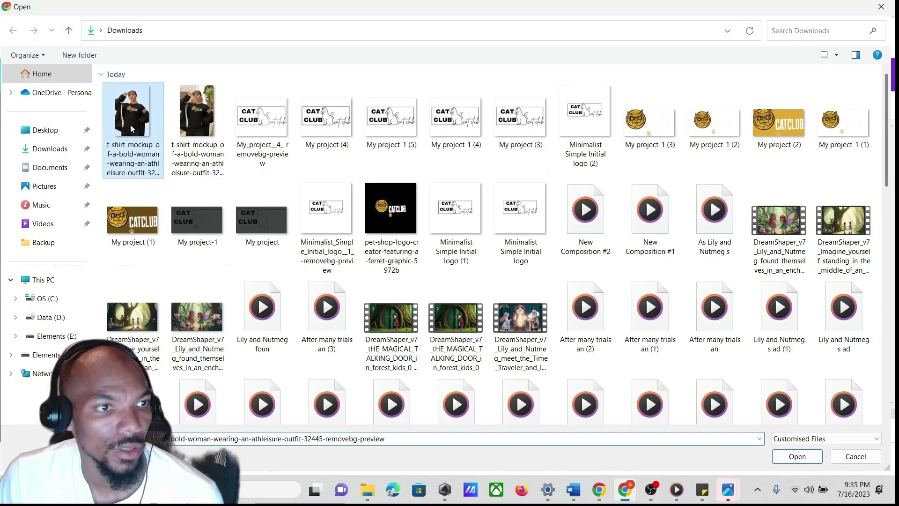
click(792, 458)
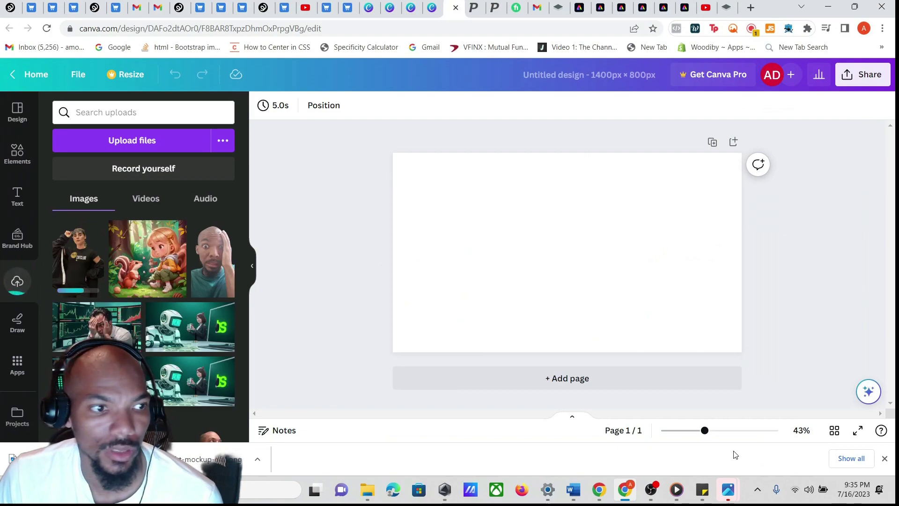
click(100, 284)
Enlarge the shirt mockup to about two thirds of the page's width, try another position and undo the last move
drag(512, 171, 416, 129)
drag(569, 220, 626, 281)
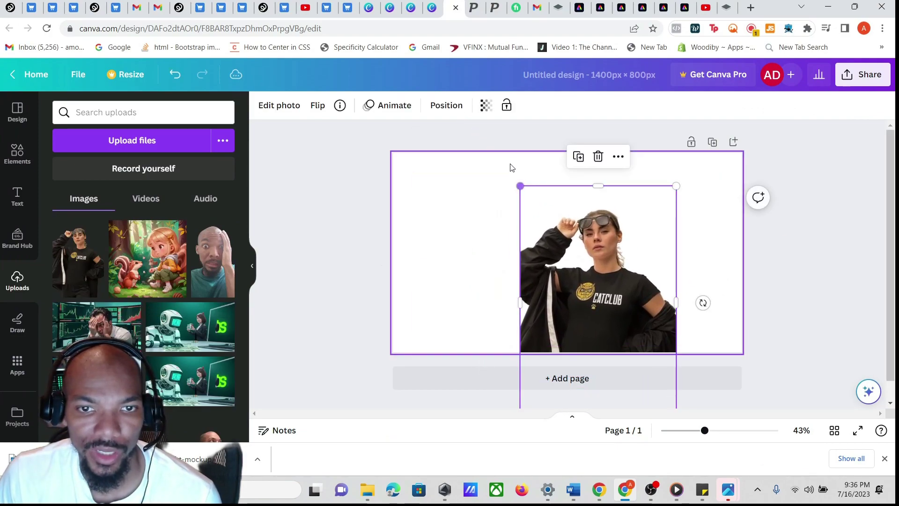
drag(520, 186, 387, 124)
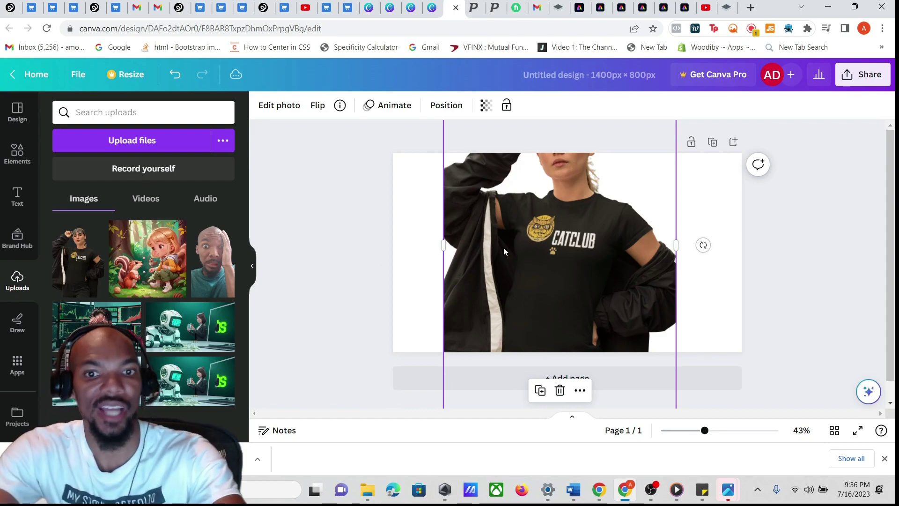
key(ctrl+z)
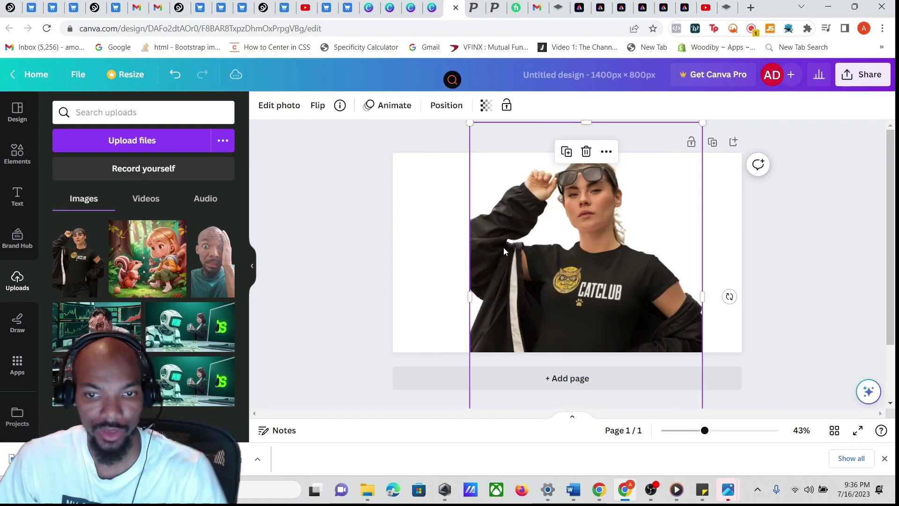
Download the 1,400 × 800 px design as a PNG
click(79, 74)
click(107, 316)
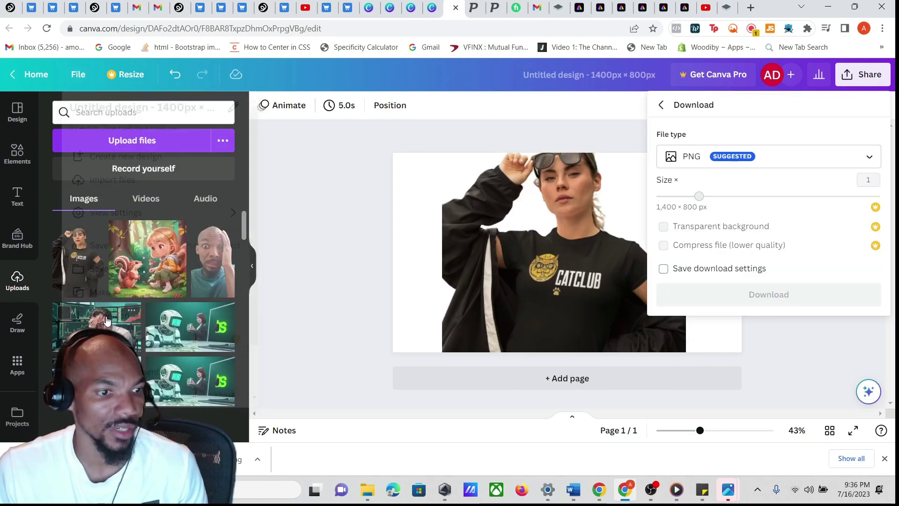
click(769, 295)
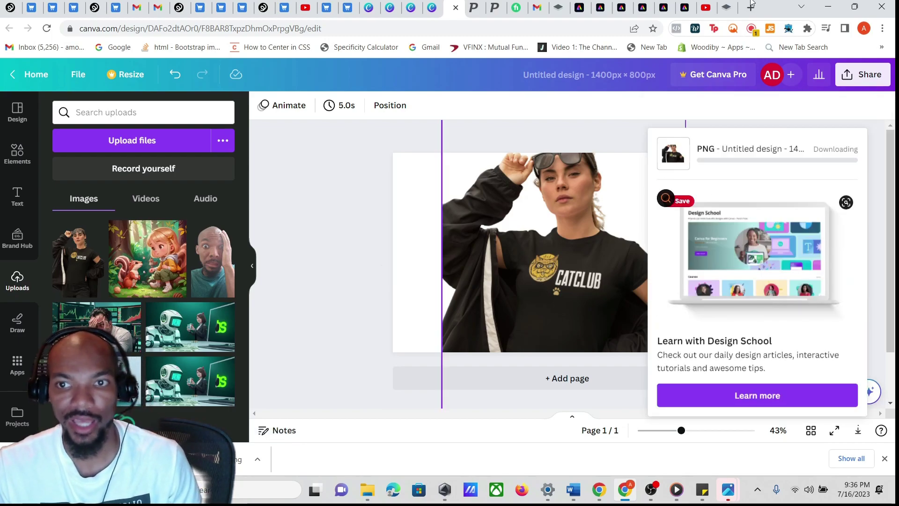
In the Spring store editor, set Untitled_design-removebg-preview as the hero banner's background image
key(ctrl+1)
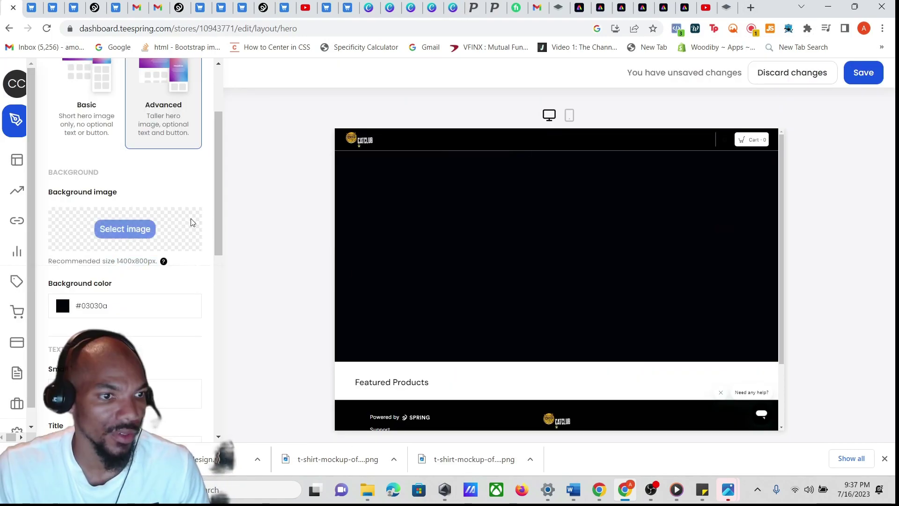
click(143, 228)
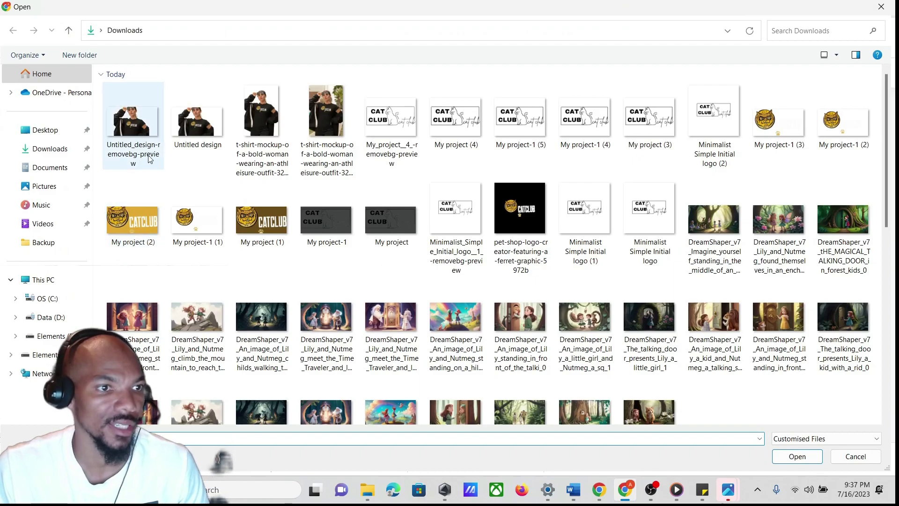
click(149, 159)
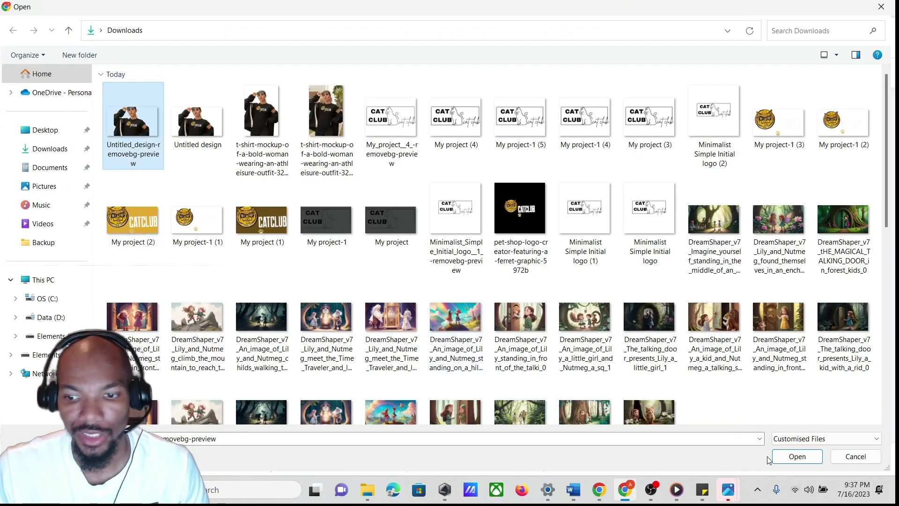
click(794, 457)
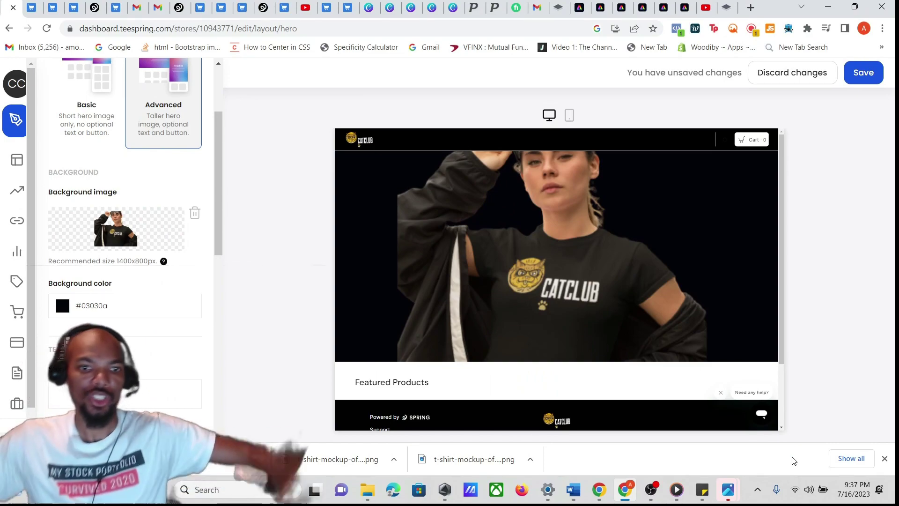
Set the hero banner's background color to #fcfcff and use Untitled design (1) as its background image
click(125, 306)
click(126, 376)
drag(126, 376, 44, 329)
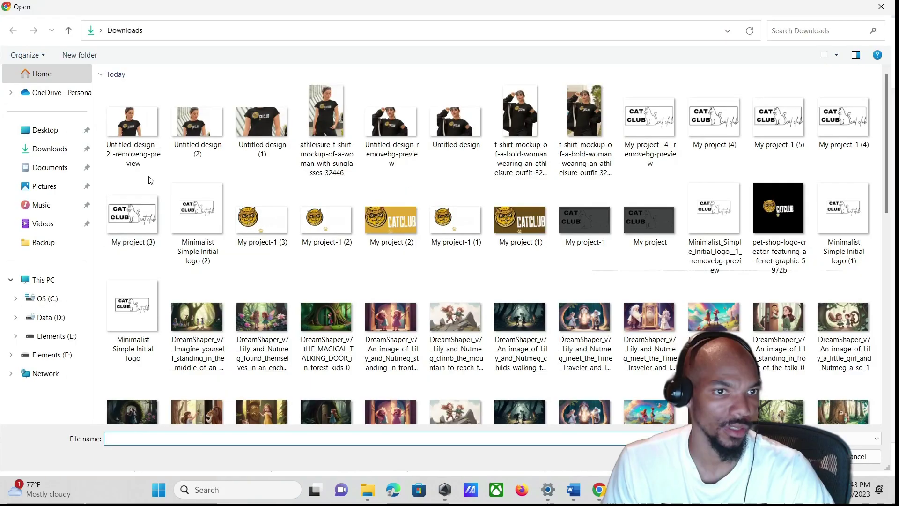
click(144, 150)
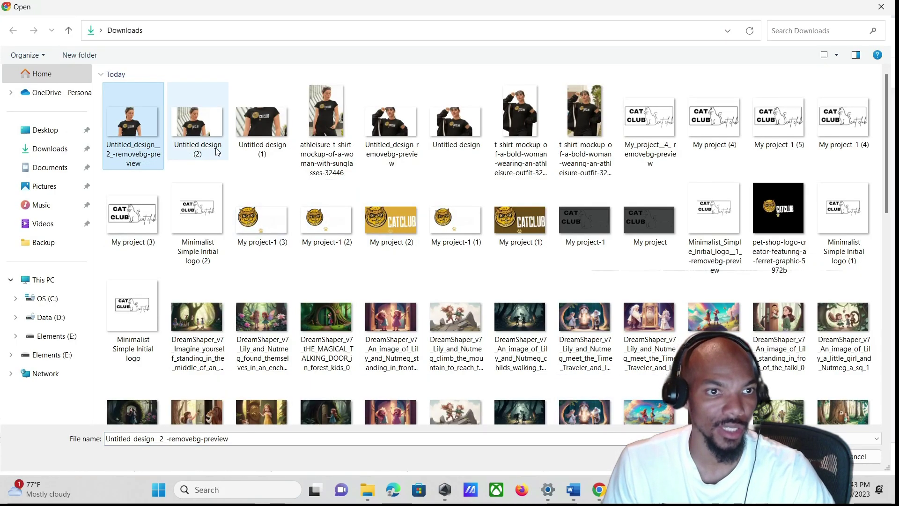
click(263, 123)
click(815, 456)
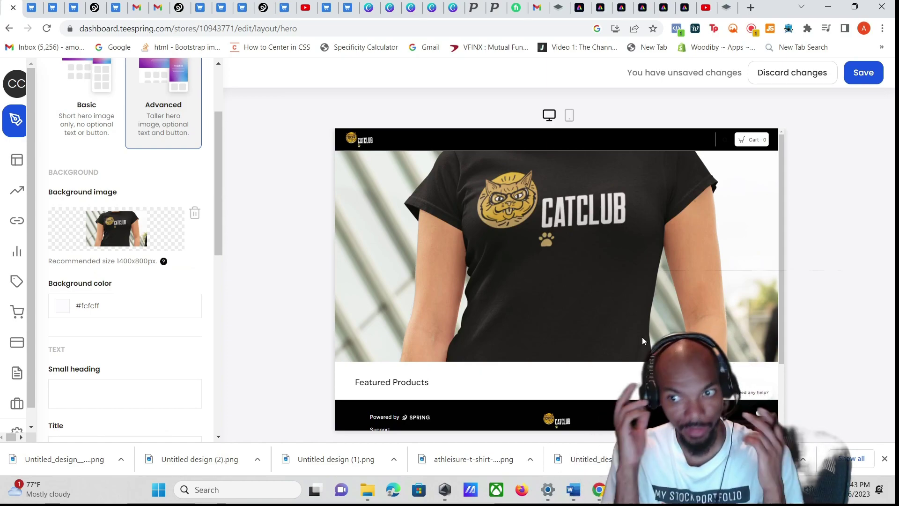
Remove the hero banner's background image and replace it with Untitled_design__2_-removebg-preview
click(194, 213)
click(136, 233)
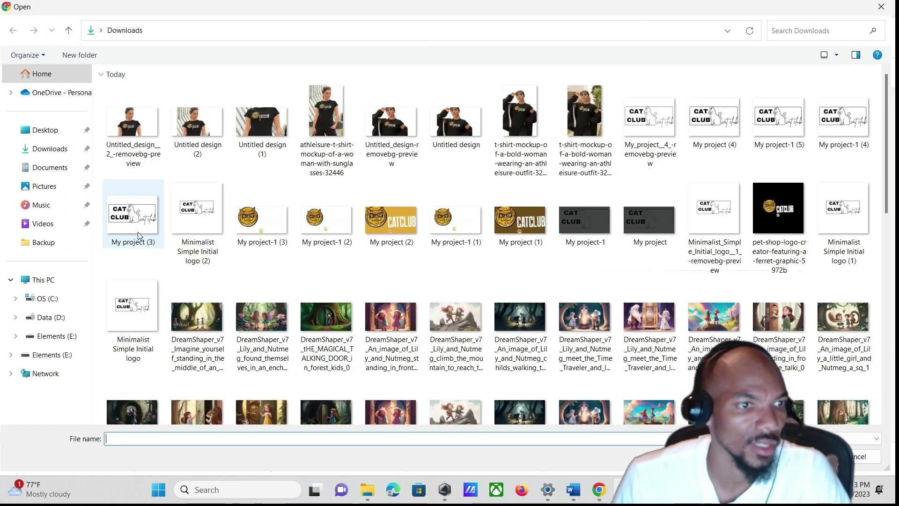
click(130, 128)
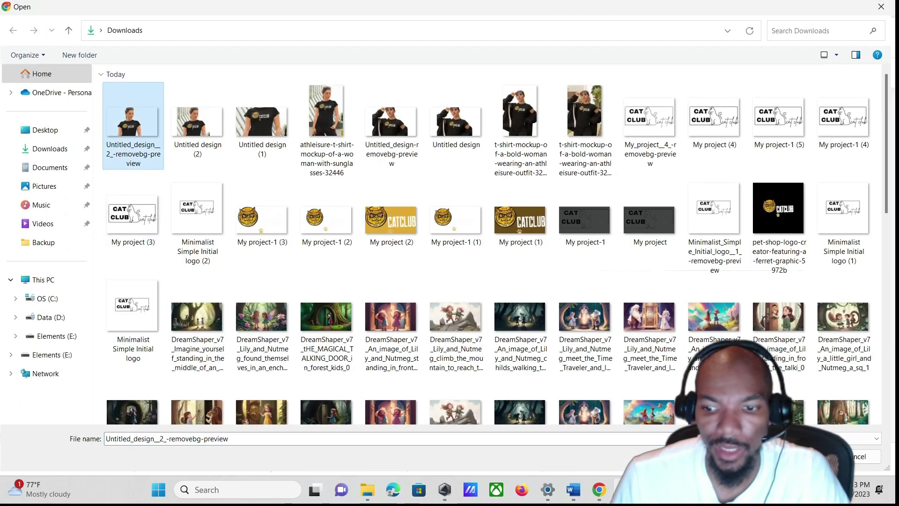
key(Return)
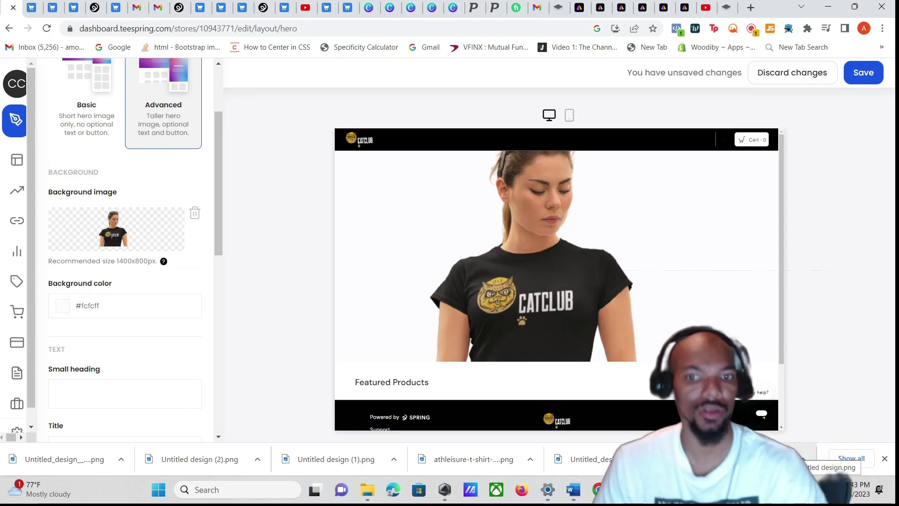
Use the logo file My project-1 (3) as the hero banner's background image and adjust the banner's background color
click(121, 215)
click(254, 218)
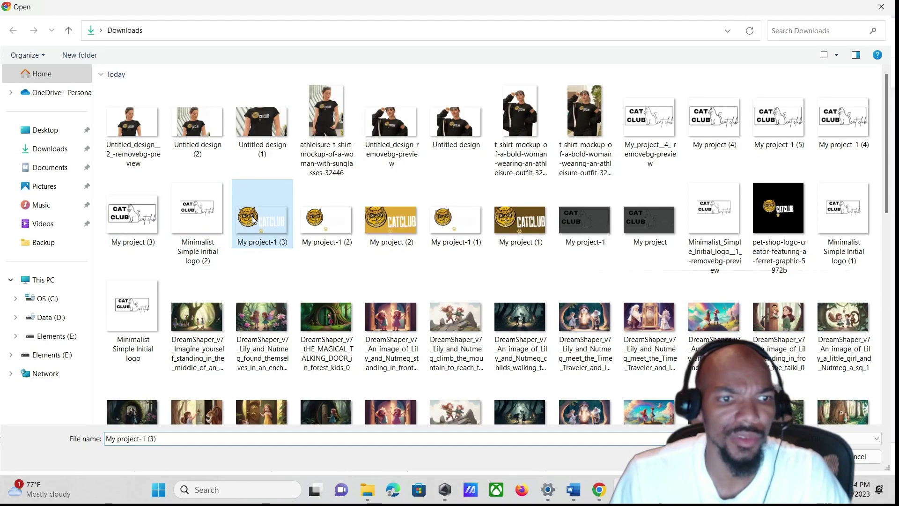
double_click(255, 218)
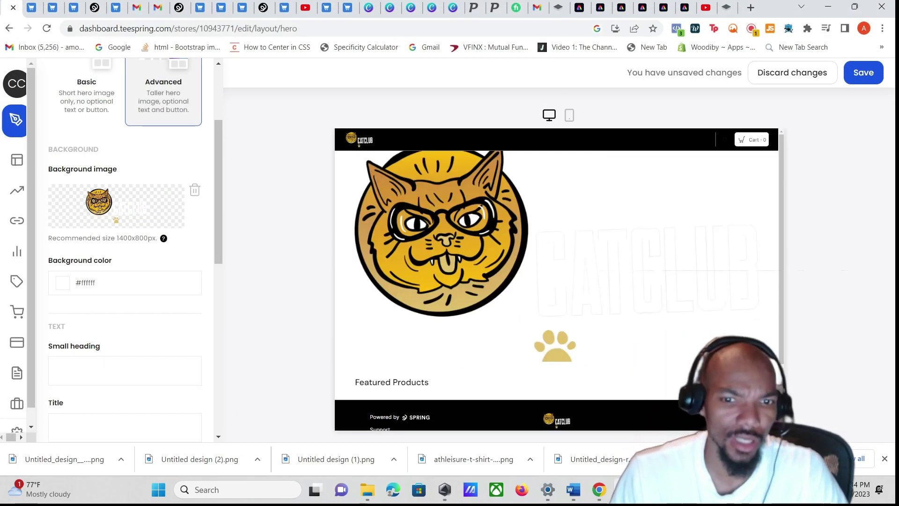
click(121, 292)
drag(105, 352, 52, 391)
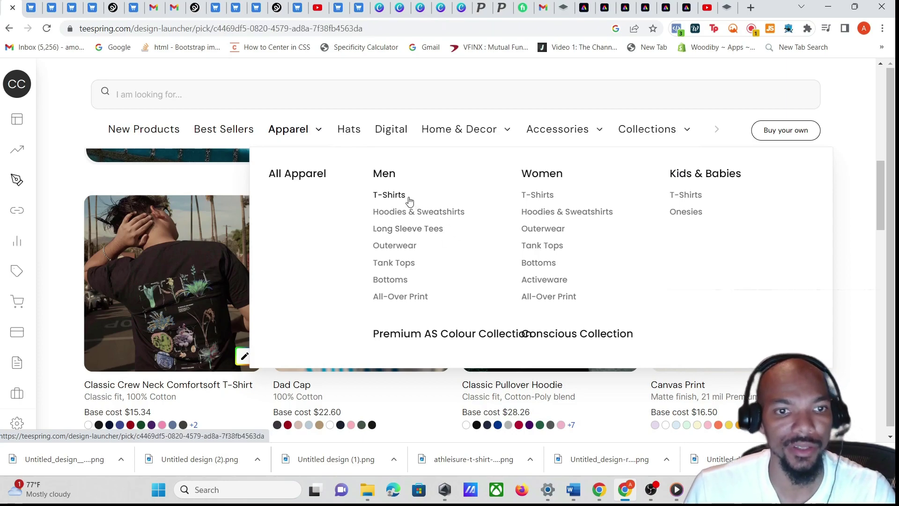
Show the men's T-shirts in the Spring product catalogue and look through the available shirts
click(390, 195)
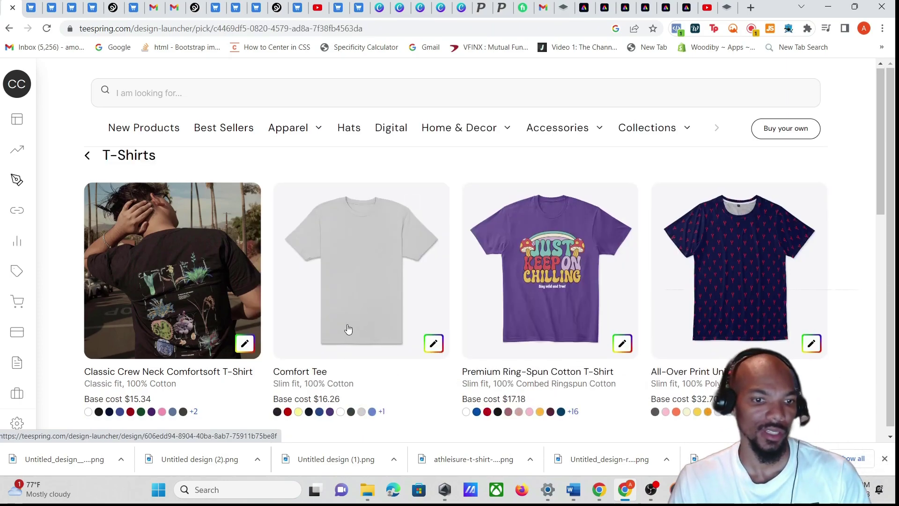
scroll(349, 329, down, 10)
scroll(355, 287, up, 8)
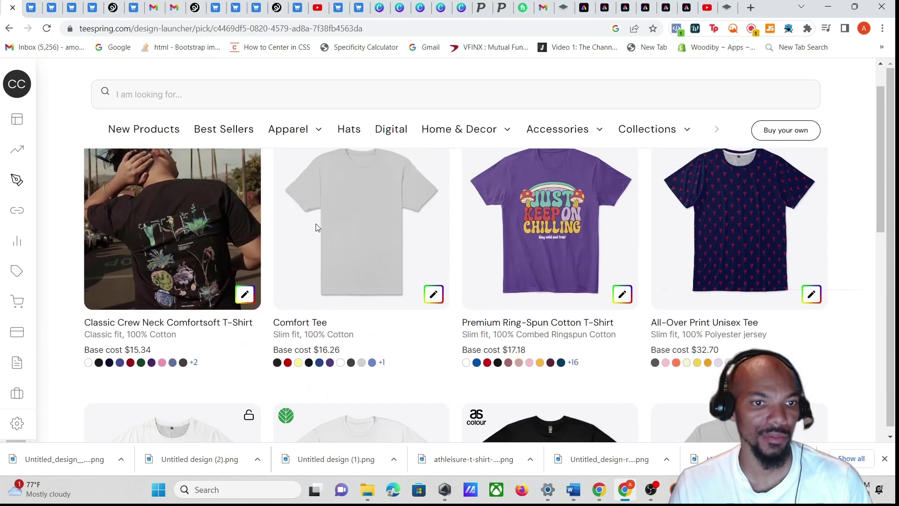
scroll(432, 279, down, 1)
scroll(431, 281, up, 1)
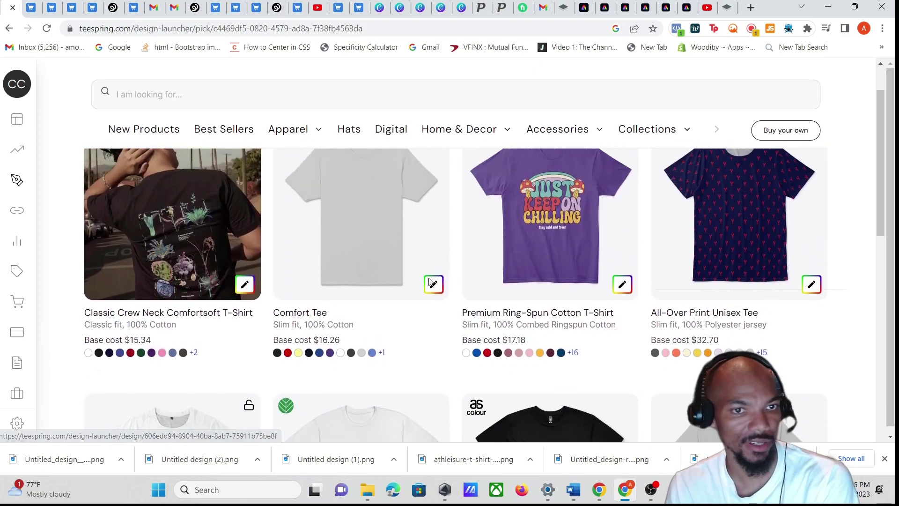
Start a design on the Comfort Tee and add a text element to its front, enlarged to about 10.78" x 4.71"
scroll(431, 284, up, 2)
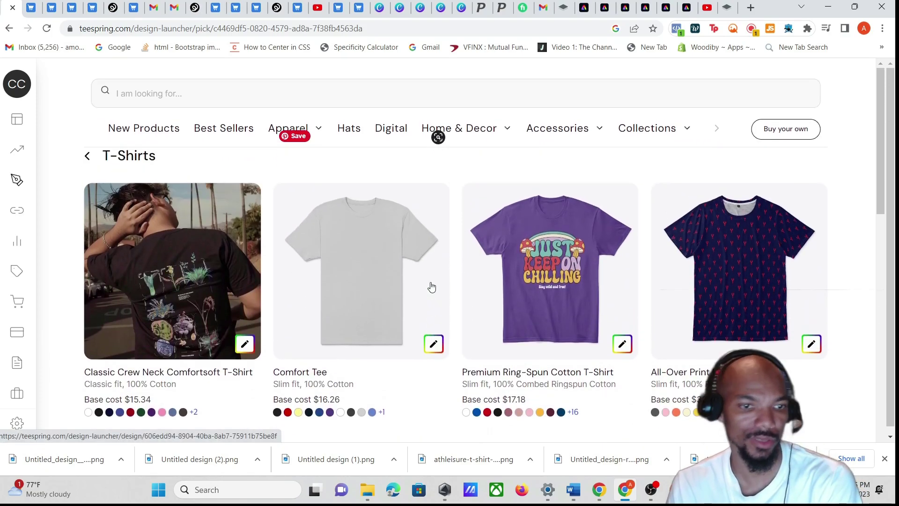
click(434, 344)
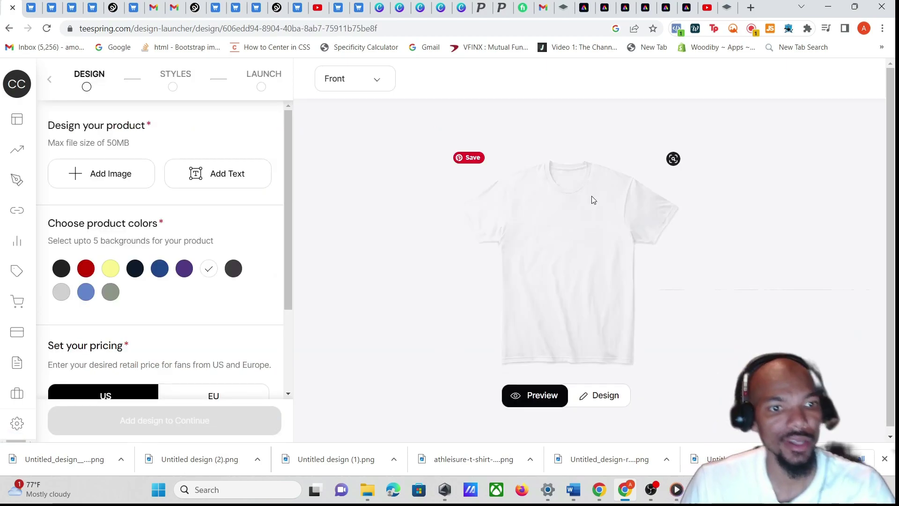
click(197, 175)
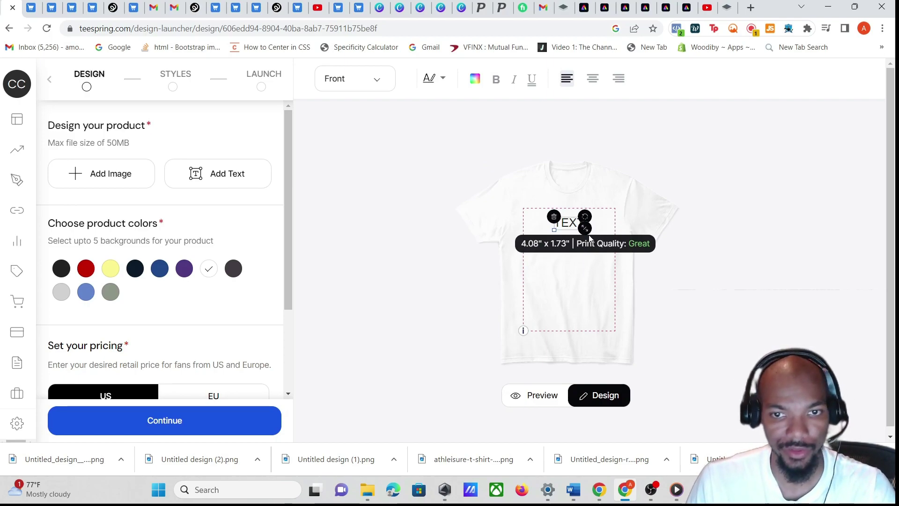
mouse_move(586, 233)
mouse_down()
mouse_move(602, 261)
mouse_move(628, 251)
mouse_move(595, 249)
mouse_move(592, 240)
mouse_up()
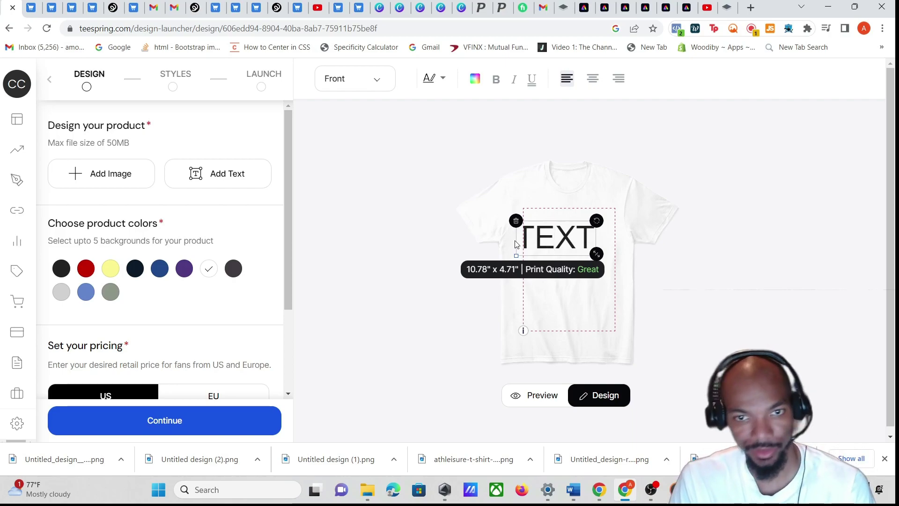
Replace the placeholder text with "cat club" and fit it into the top of the print area at about 12.39" x 3.77"
key(BackSpace)
key(BackSpace)
key(BackSpace)
key(BackSpace)
text(cat clu)
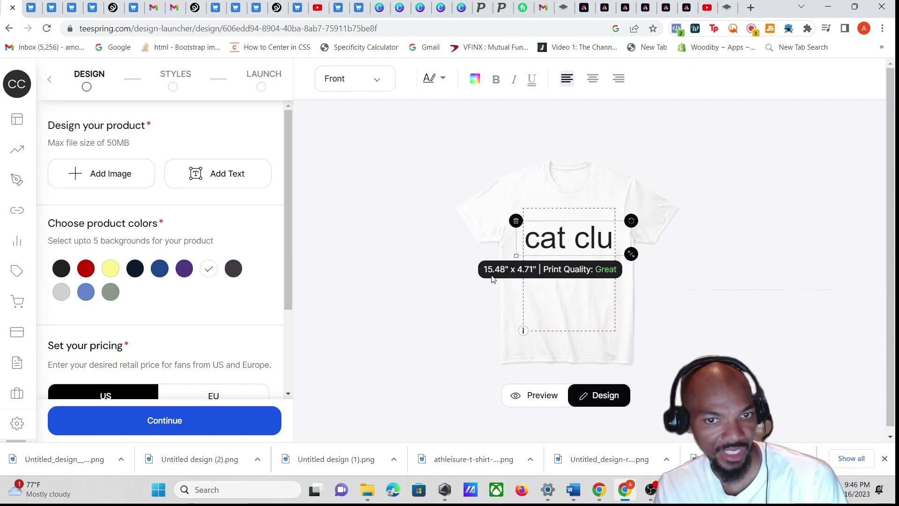
drag(575, 241, 564, 227)
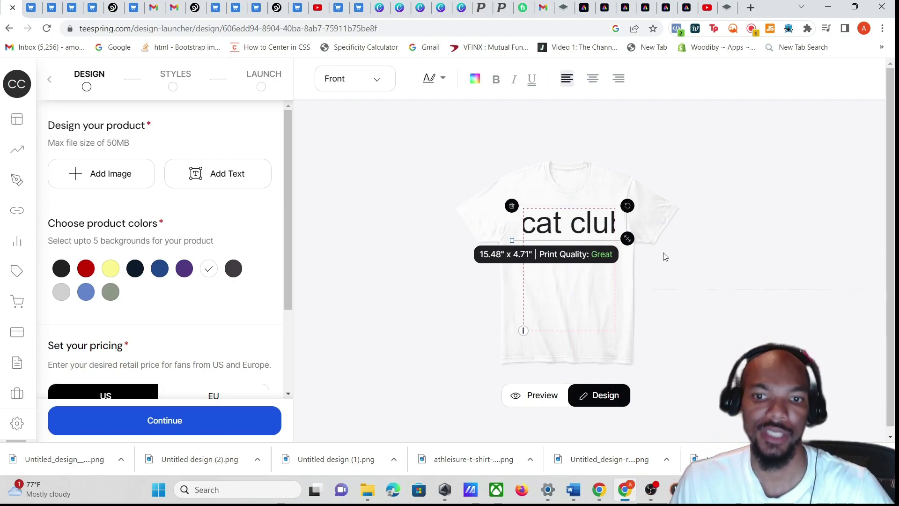
drag(627, 239, 603, 235)
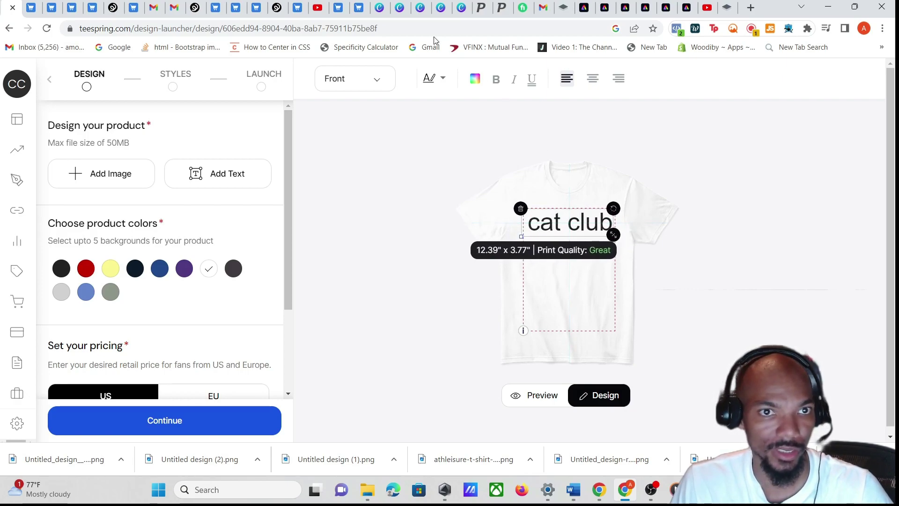
Preview the shirt's front and look over its side, color and pricing options
click(383, 78)
click(366, 102)
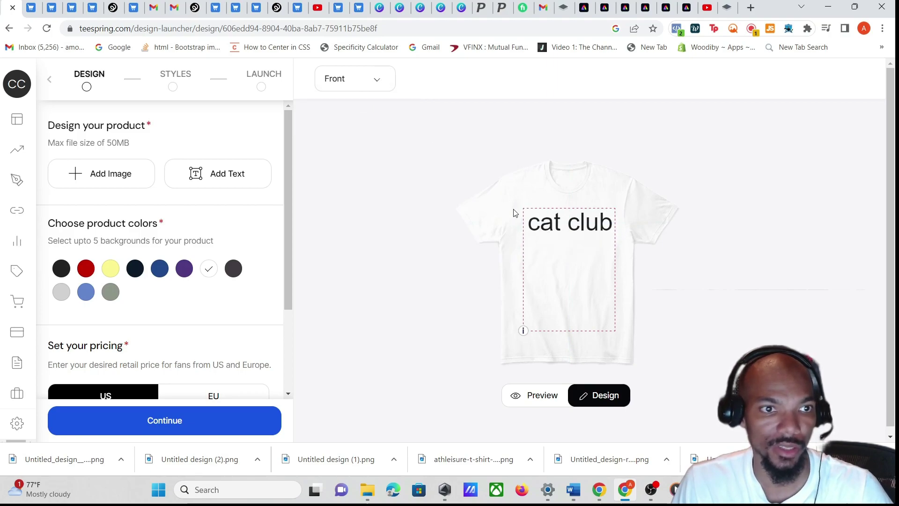
click(530, 401)
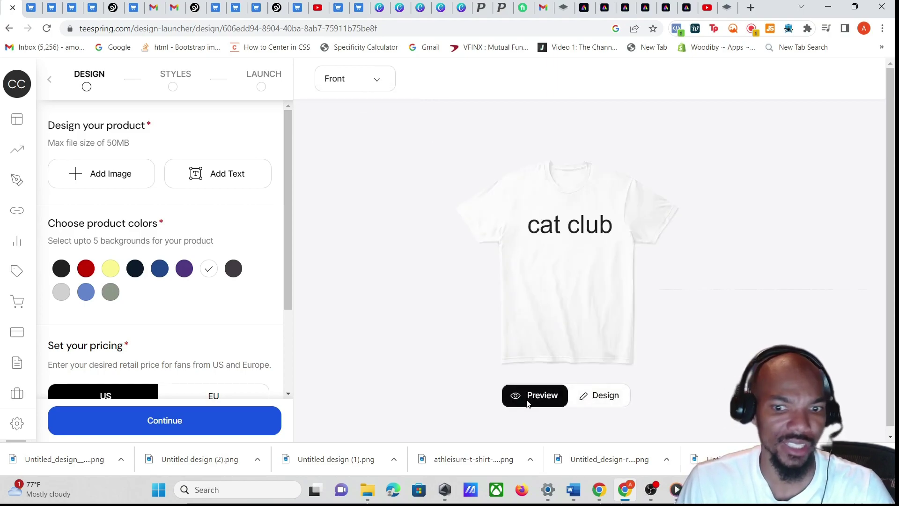
click(609, 399)
click(539, 397)
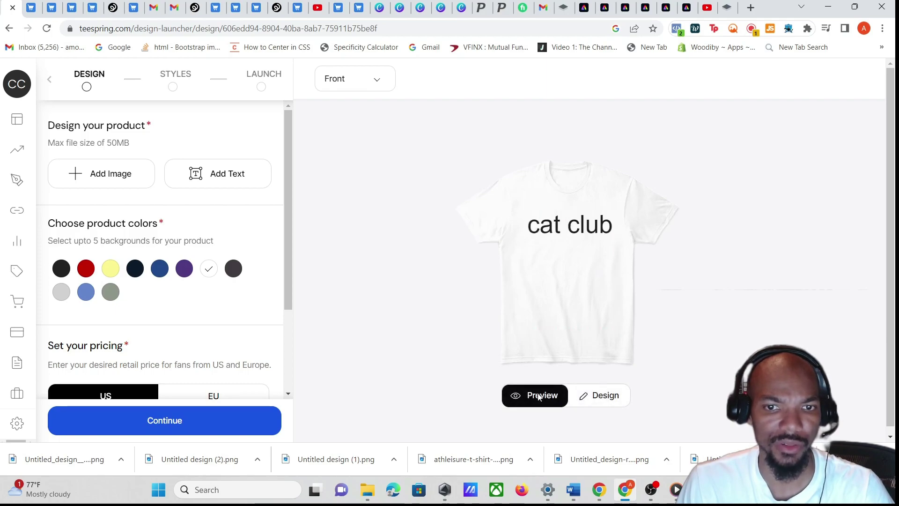
scroll(93, 188, down, 3)
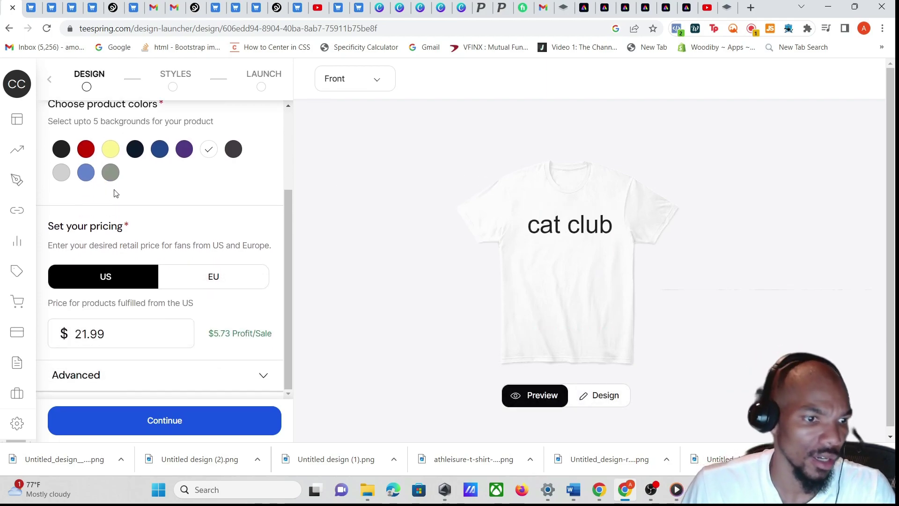
scroll(154, 195, up, 3)
scroll(171, 182, up, 1)
click(375, 80)
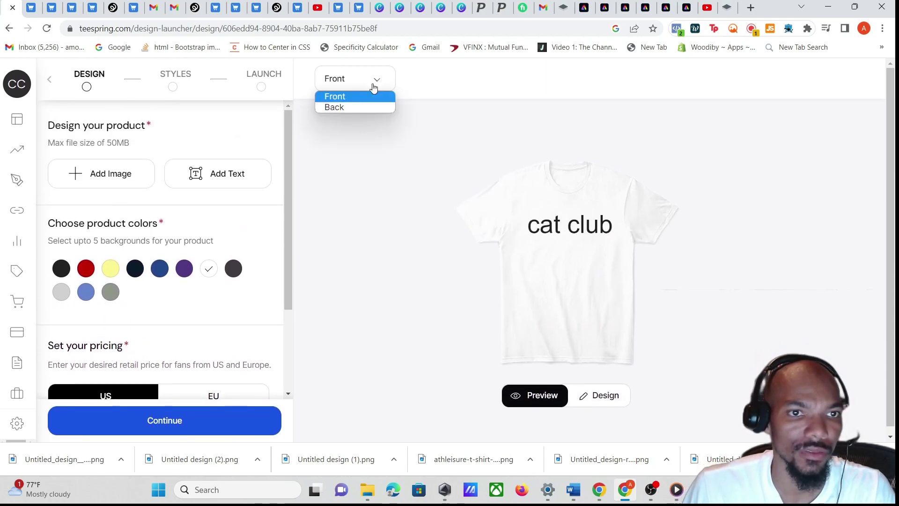
scroll(164, 295, down, 3)
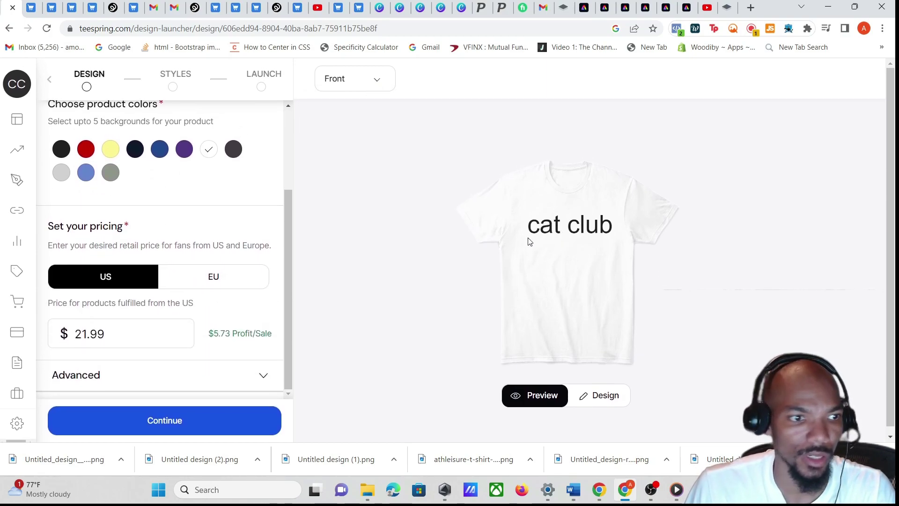
scroll(265, 281, up, 3)
click(188, 182)
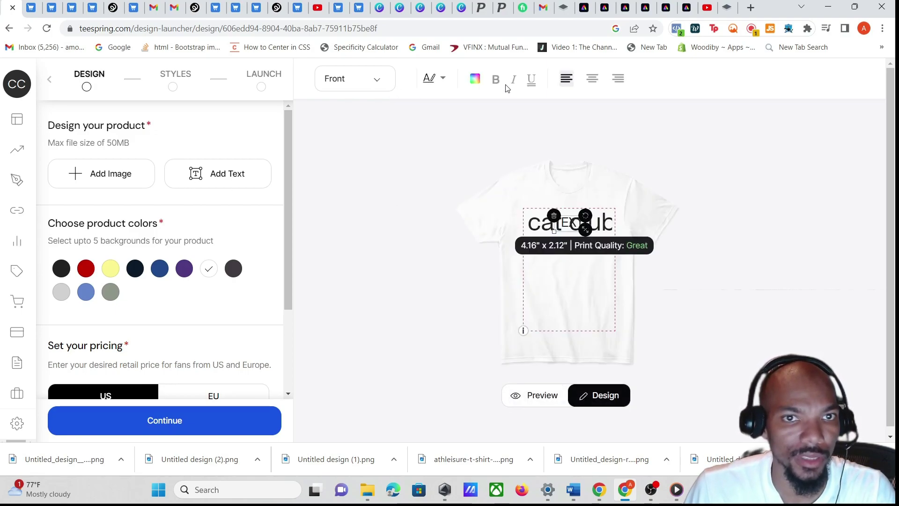
click(173, 90)
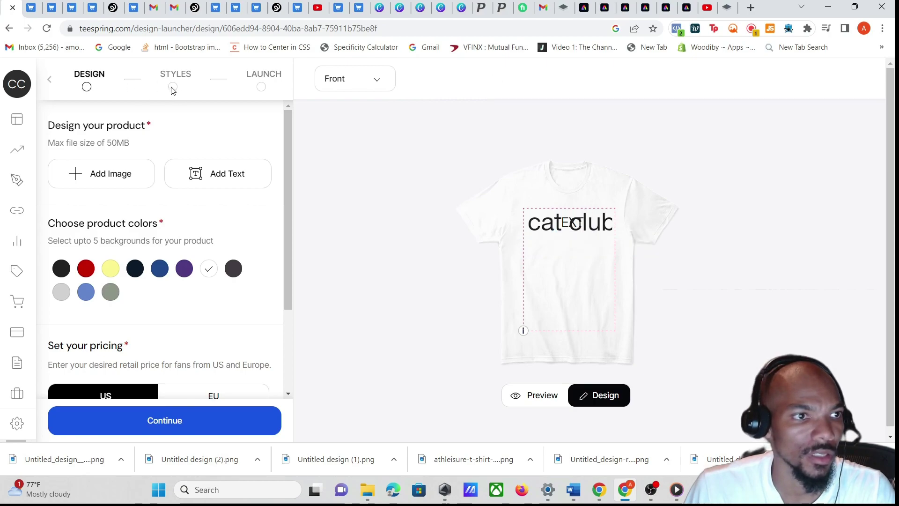
click(580, 225)
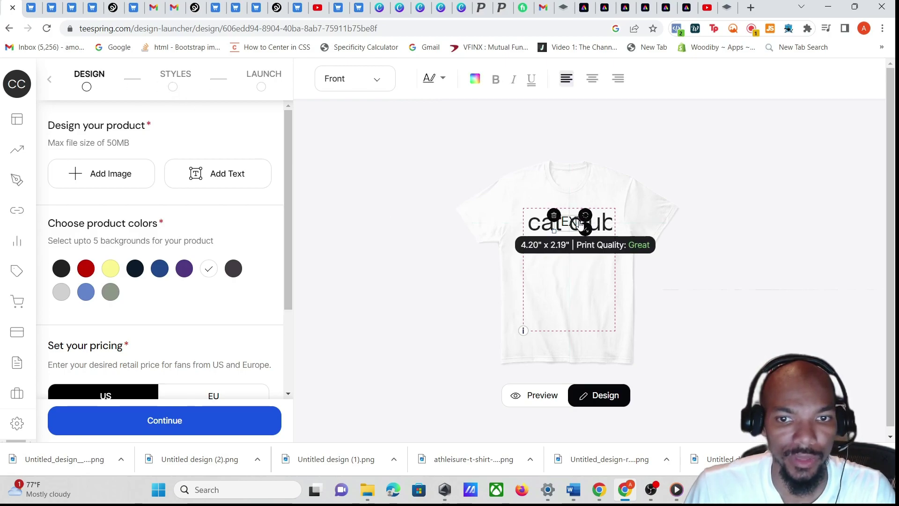
click(279, 112)
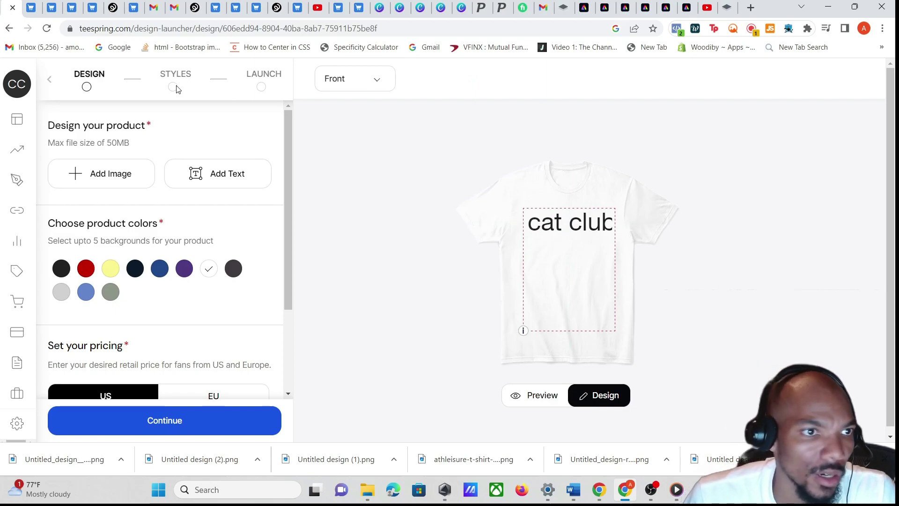
Look at the shirt's back and return to its front
click(356, 85)
click(433, 158)
click(363, 76)
click(349, 107)
click(362, 84)
click(347, 101)
Change the font of the "cat club" text to Hetilica
click(560, 224)
click(560, 225)
click(441, 86)
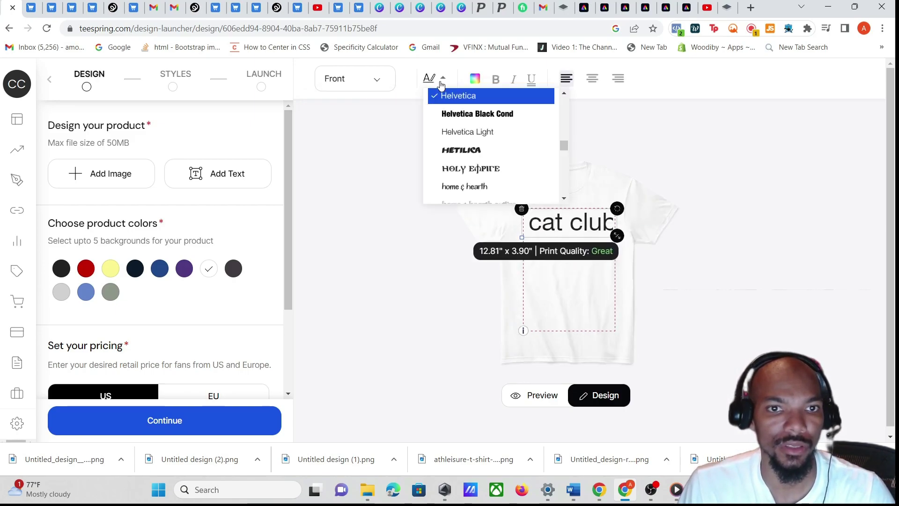
click(465, 153)
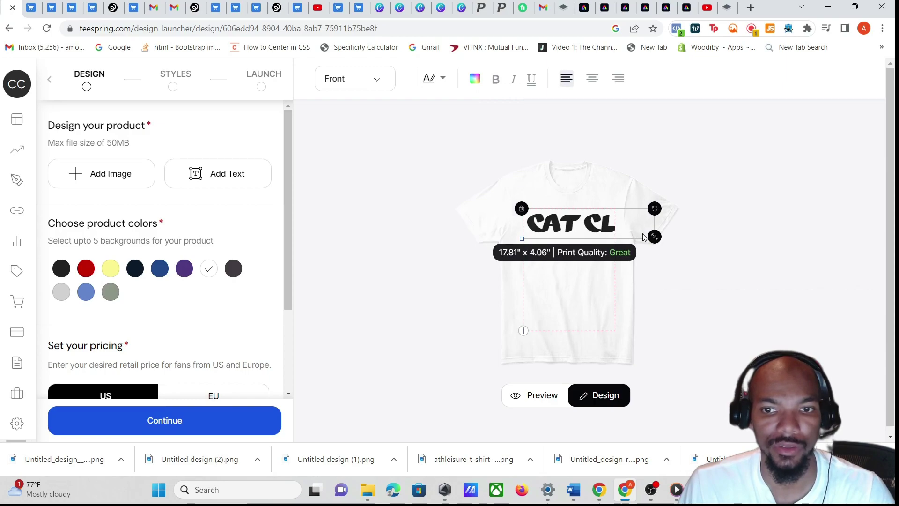
Shrink the "cat club" text to about 11.91" x 2.75" and place it near the top of the print area
drag(655, 238, 608, 224)
click(771, 302)
click(546, 225)
drag(546, 225, 550, 239)
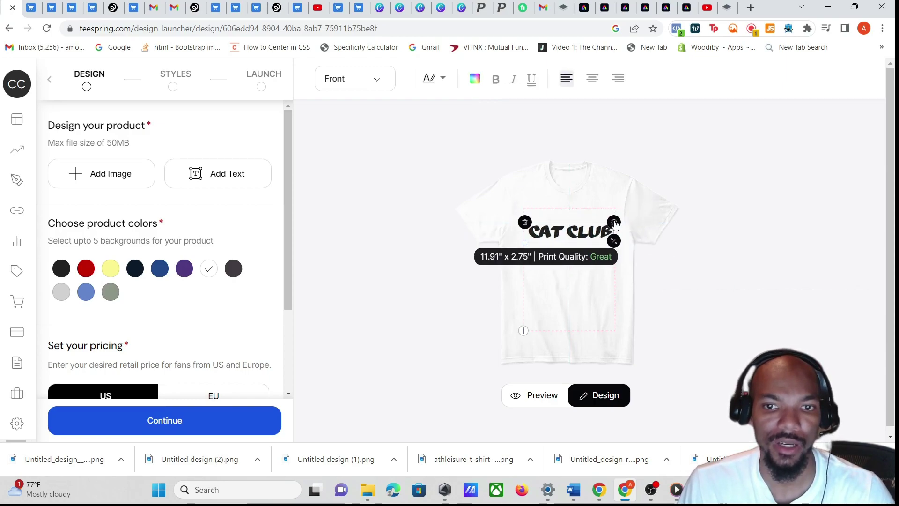
mouse_move(617, 218)
mouse_down()
mouse_move(626, 213)
mouse_move(612, 213)
mouse_up()
click(723, 330)
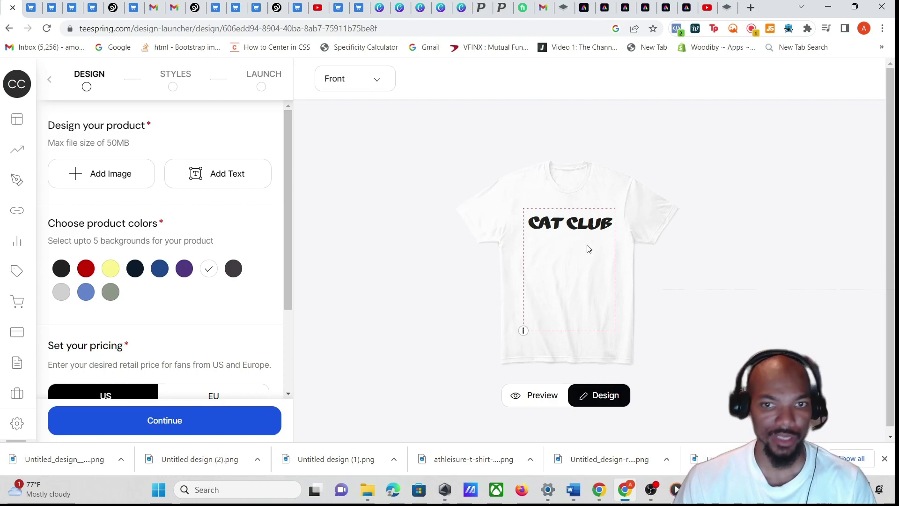
click(653, 494)
click(656, 499)
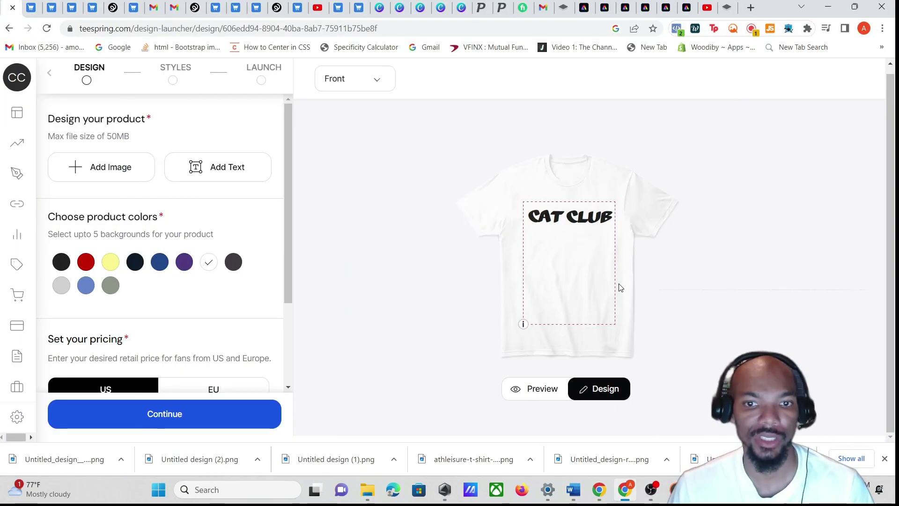
Preview the shirt with its restyled text and add black to the product colors
click(537, 392)
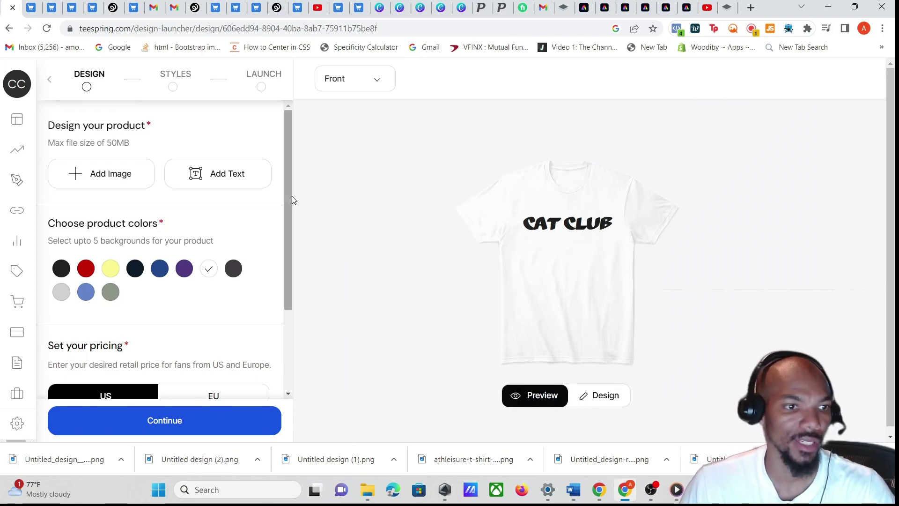
scroll(290, 198, down, 1)
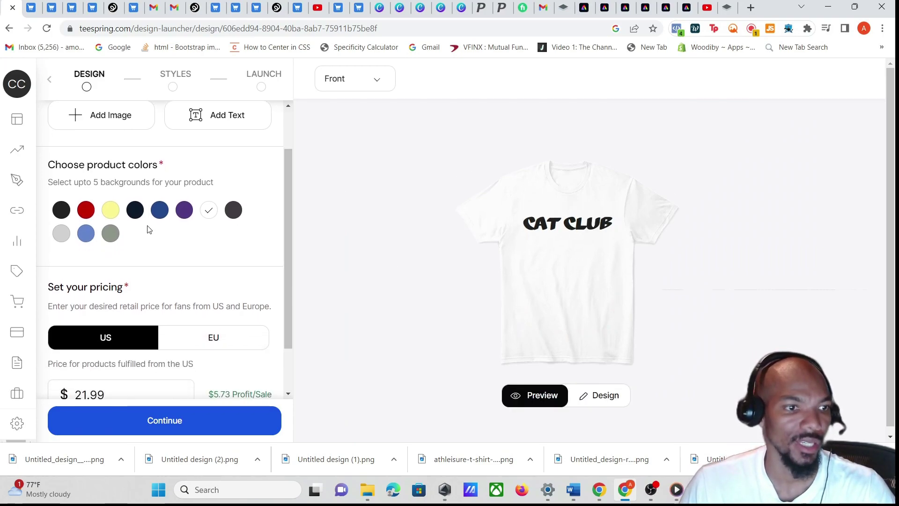
click(66, 218)
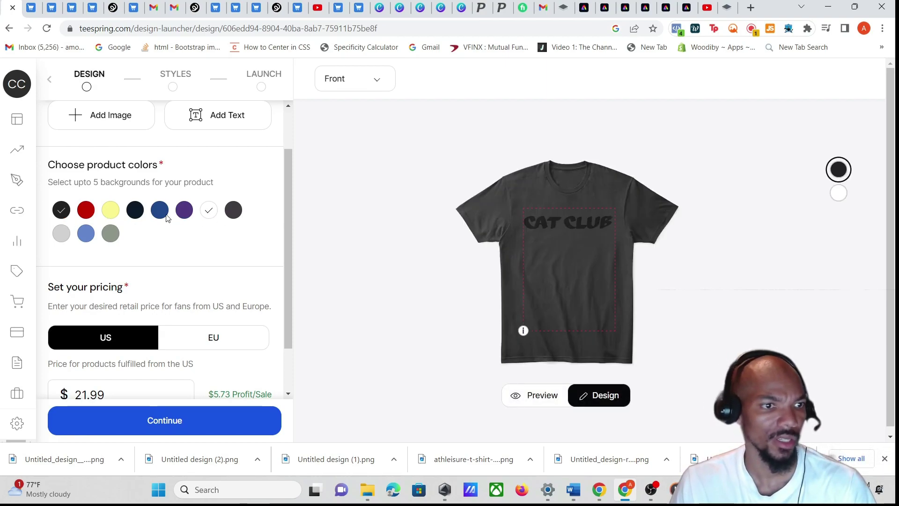
Try yellow, dark gray, light gray and gray-green as additional product colors for the shirt
click(111, 211)
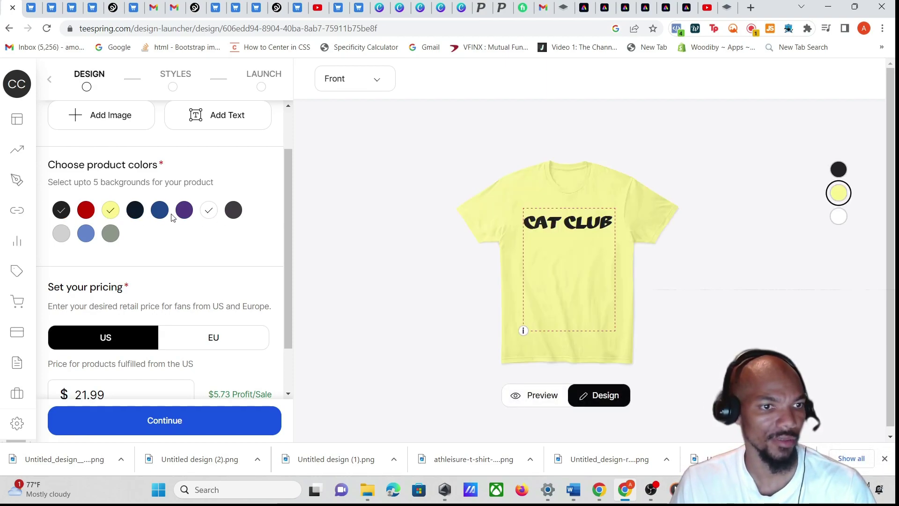
click(110, 211)
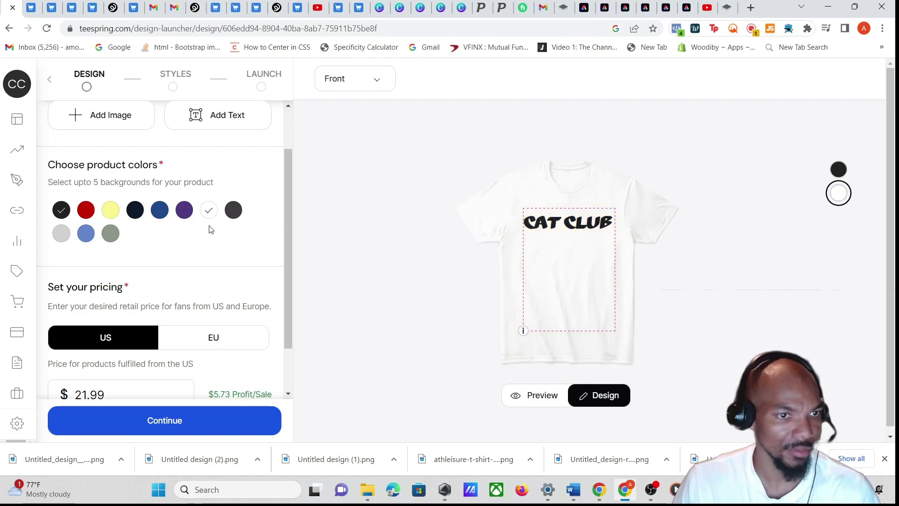
click(234, 214)
click(60, 235)
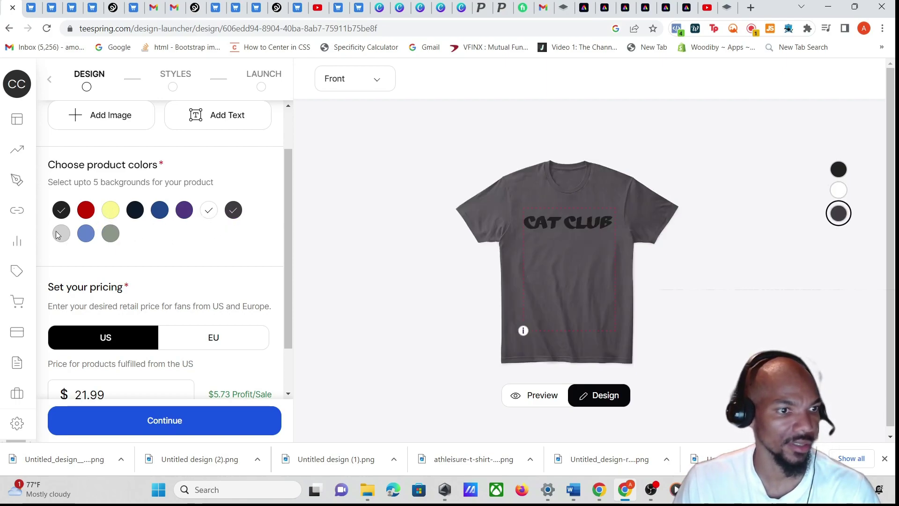
click(115, 237)
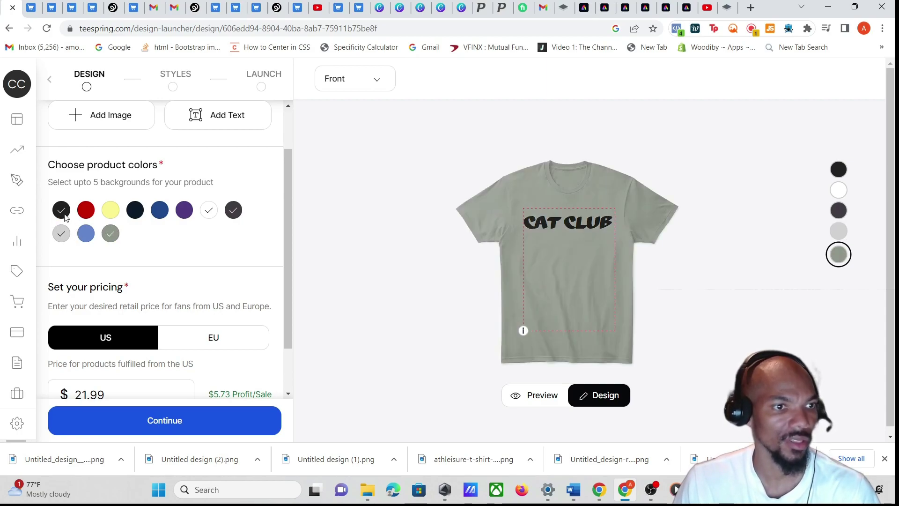
click(117, 238)
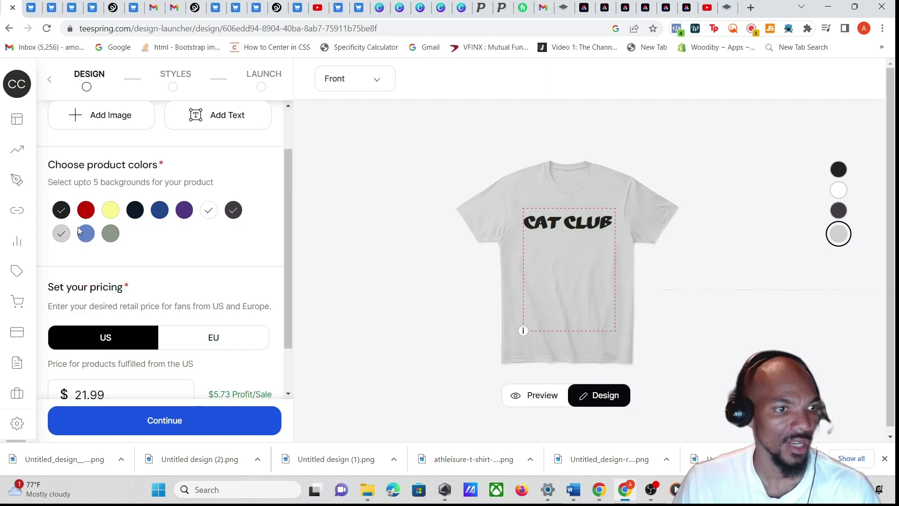
click(67, 234)
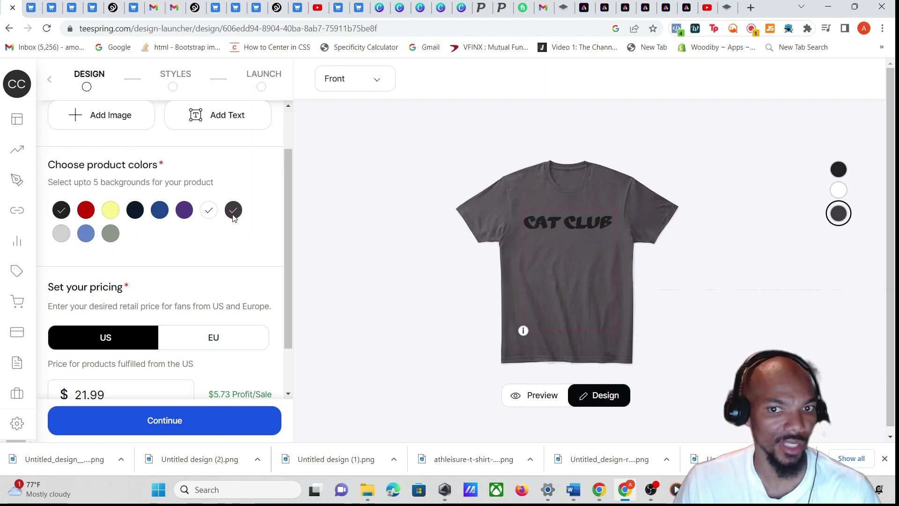
click(233, 215)
click(61, 214)
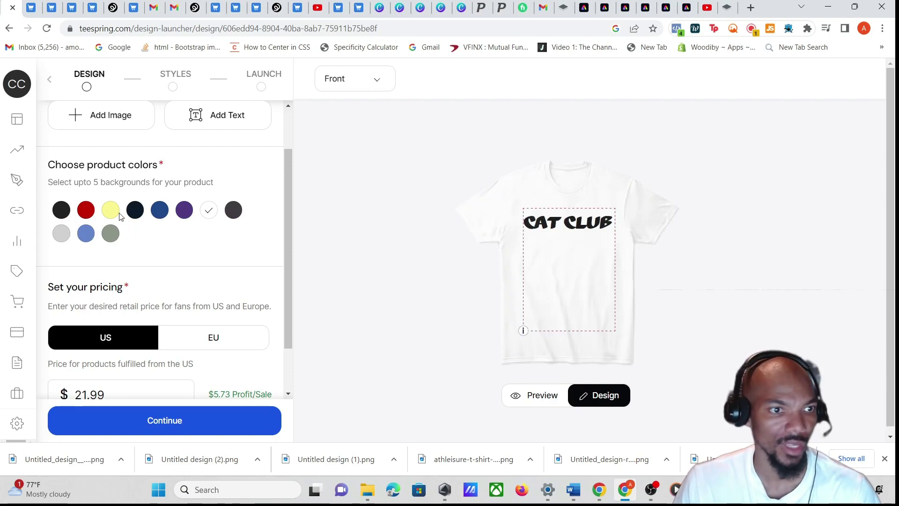
click(61, 210)
Set the shirt's US retail price to $25
scroll(237, 277, down, 3)
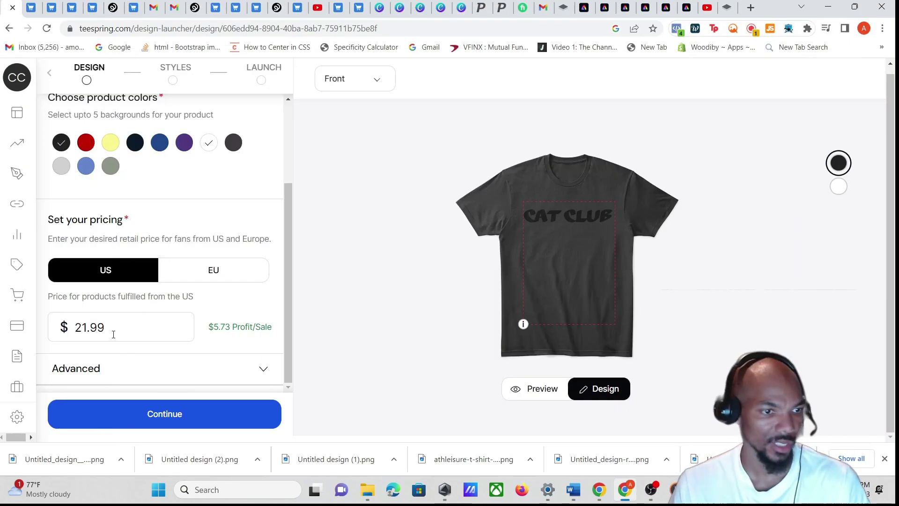
drag(114, 333, 54, 326)
text(25)
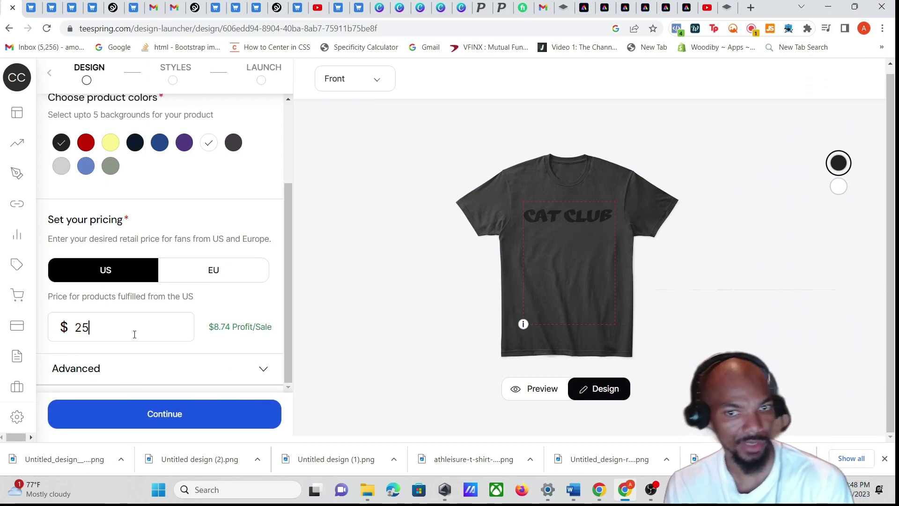
key(BackSpace)
key(BackSpace)
text(30)
key(BackSpace)
key(BackSpace)
text(25)
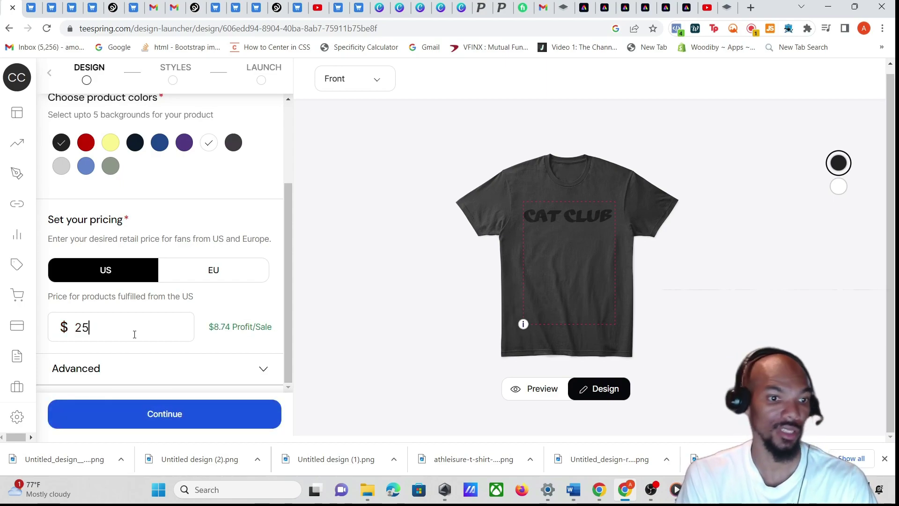
Review the advanced featured view and featured color options for the shirt, and continue to the product styles stage
click(94, 368)
scroll(93, 357, down, 5)
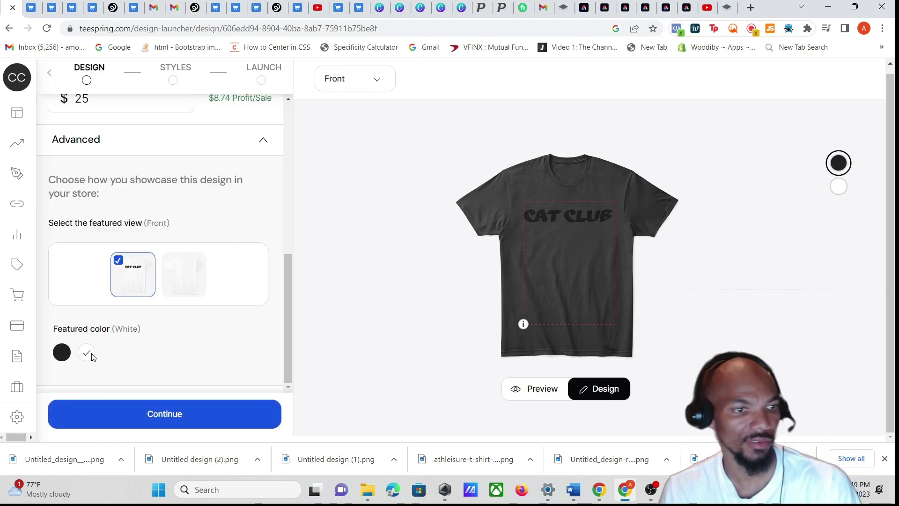
scroll(84, 356, up, 8)
scroll(112, 328, down, 6)
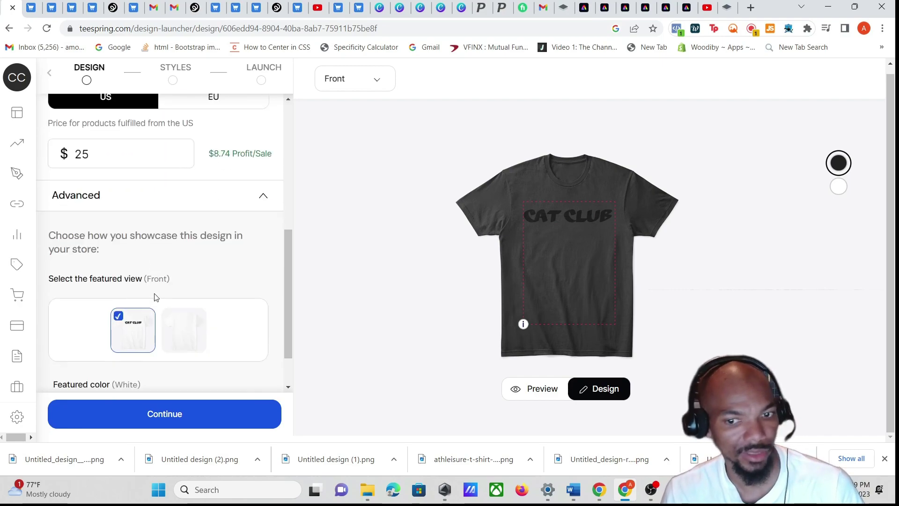
click(176, 419)
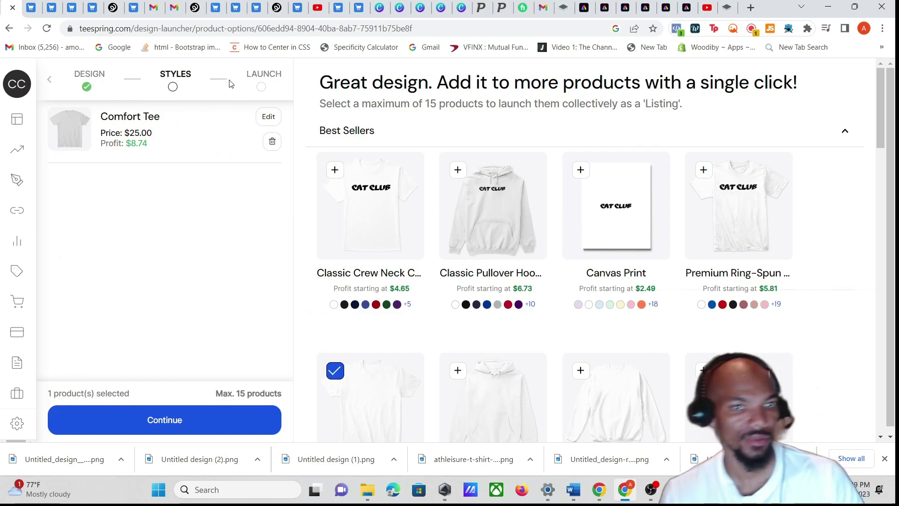
Examine the additional best-selling products the design can be added to and their starting profits
scroll(729, 245, down, 3)
scroll(730, 288, up, 2)
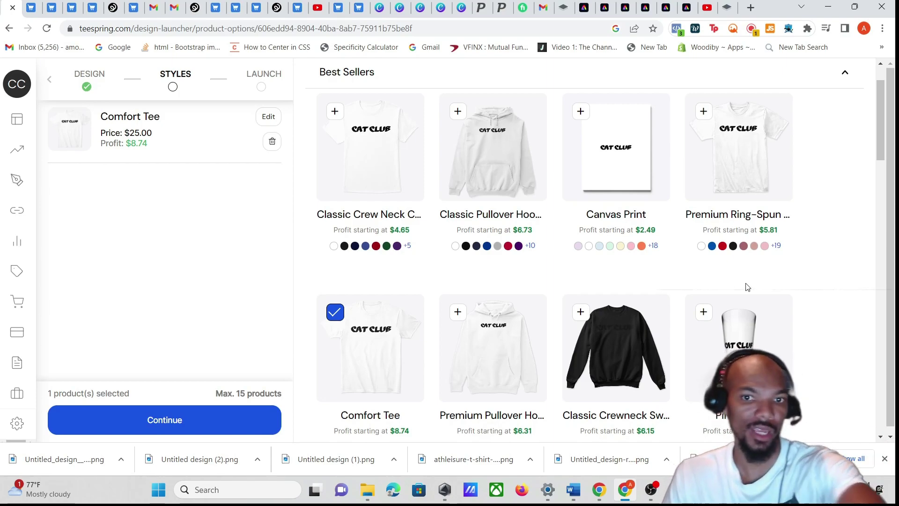
scroll(740, 277, down, 7)
scroll(743, 257, up, 3)
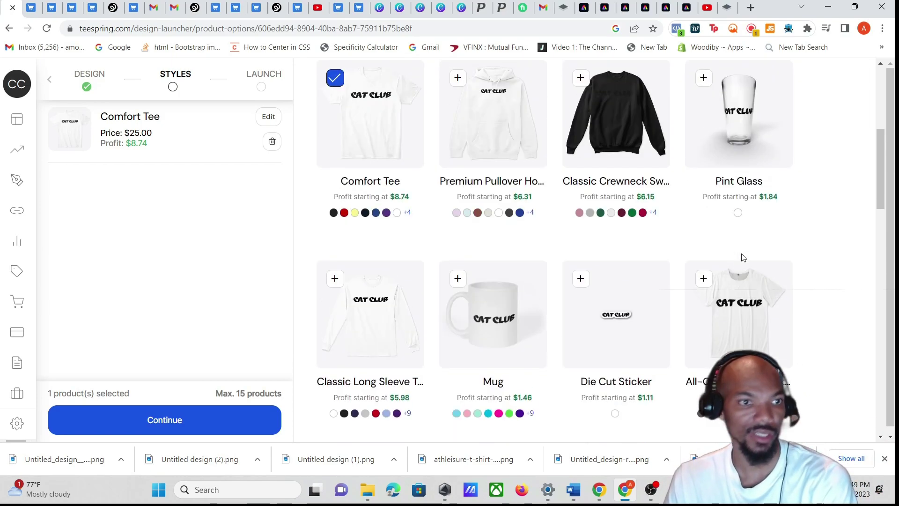
scroll(743, 257, up, 4)
scroll(743, 257, up, 1)
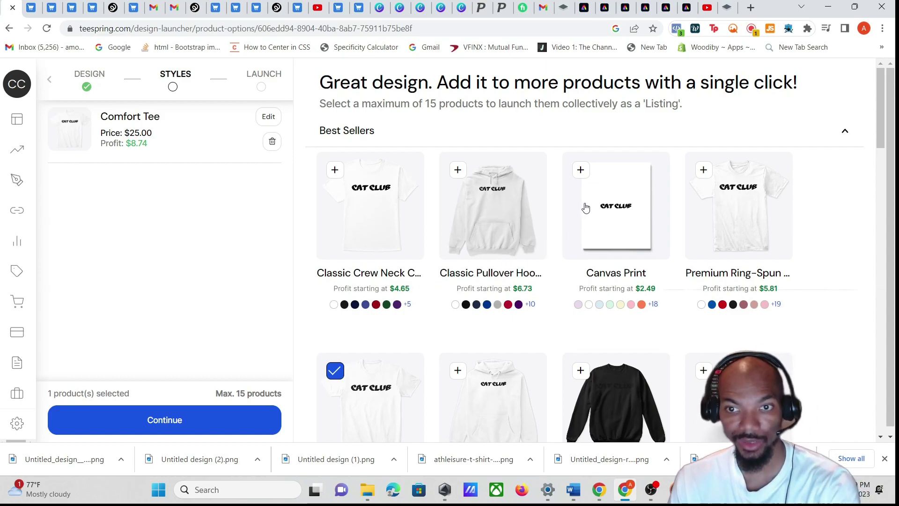
scroll(721, 319, down, 2)
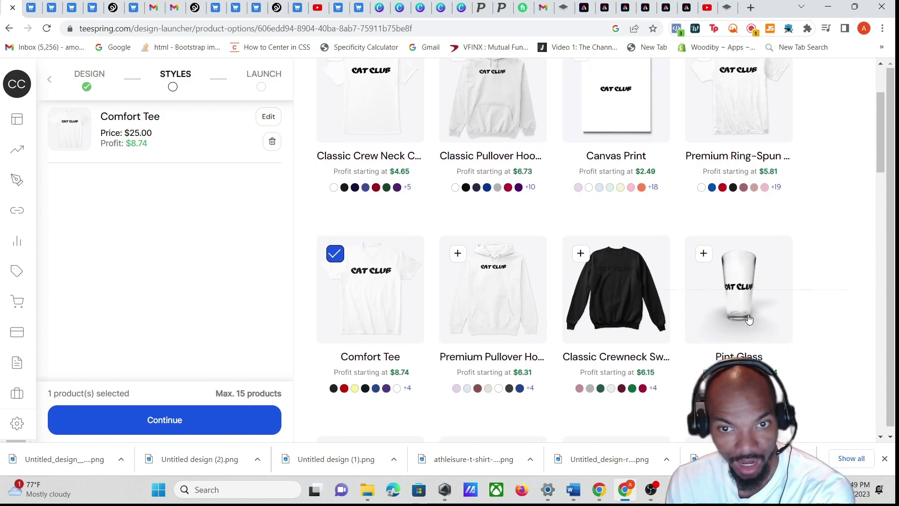
scroll(748, 320, down, 7)
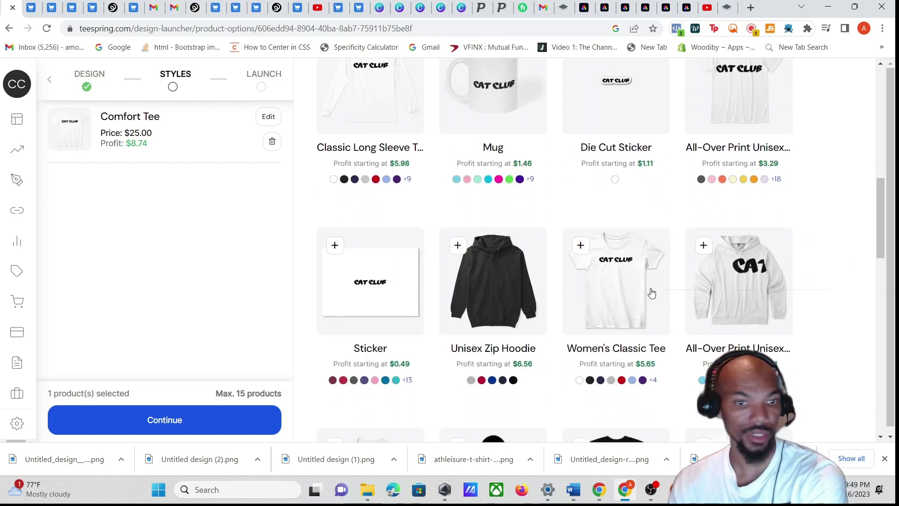
scroll(651, 290, down, 6)
scroll(655, 295, up, 10)
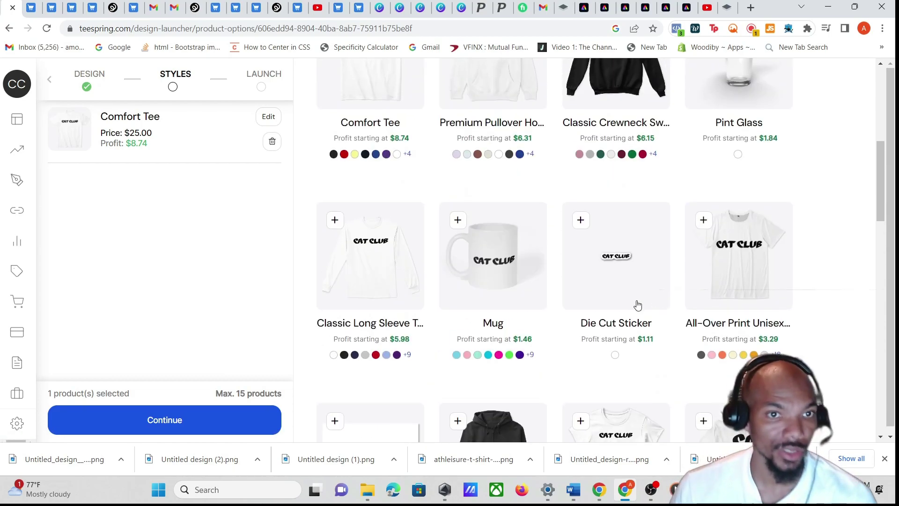
Add the Classic Pullover Hoodie, Pint Glass and Mug to the listing's products
scroll(518, 207, up, 7)
click(458, 170)
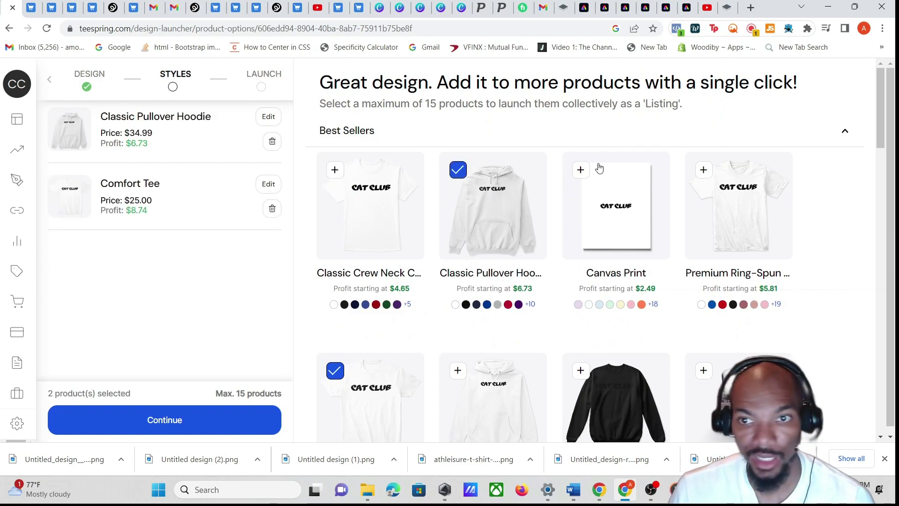
scroll(706, 311, down, 1)
click(704, 311)
scroll(707, 259, down, 5)
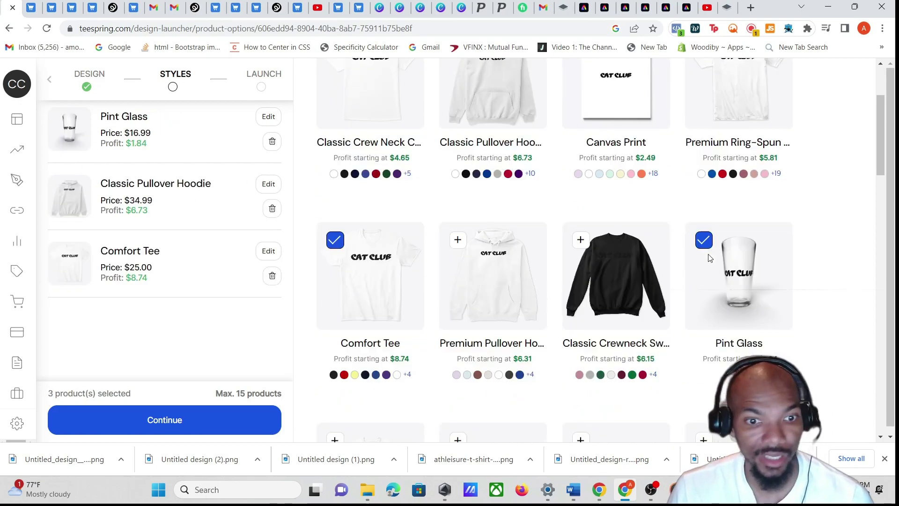
scroll(708, 259, down, 4)
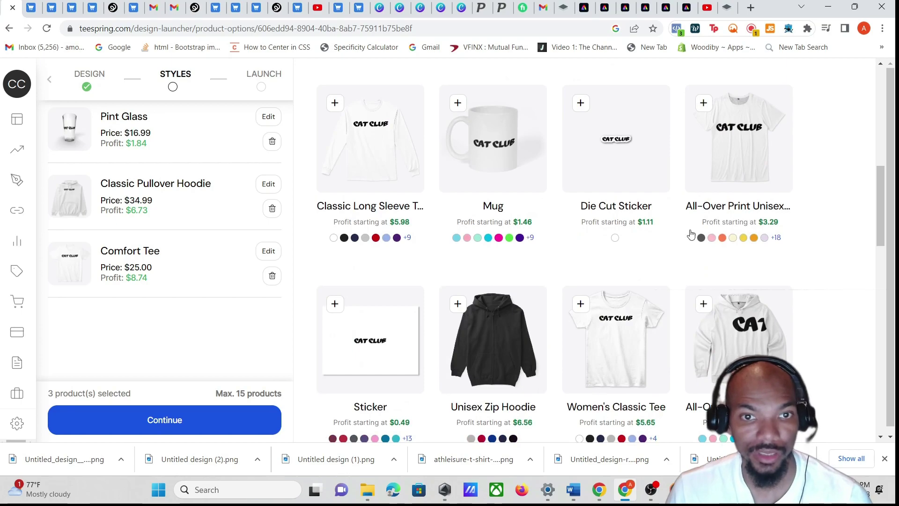
click(458, 103)
Add the All-Over Print Unisex Hoodie from the best sellers to the listing's products
scroll(461, 183, down, 6)
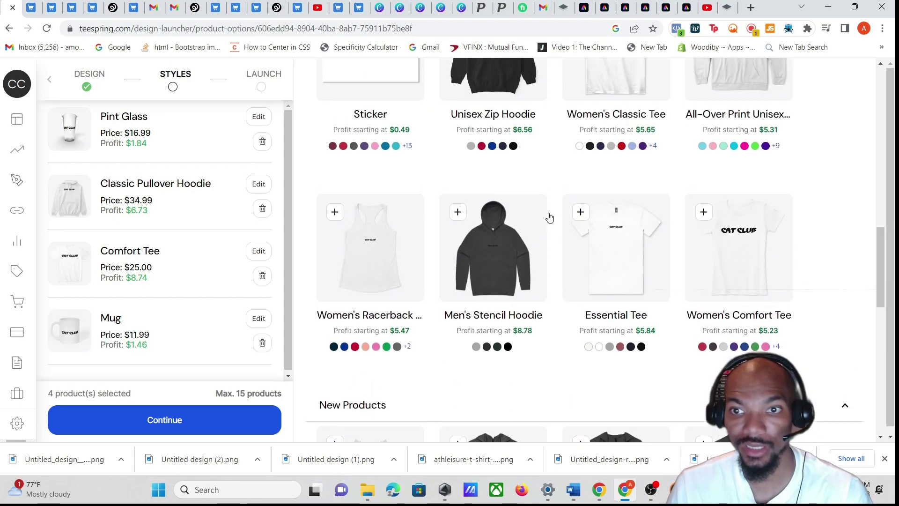
scroll(662, 191, up, 4)
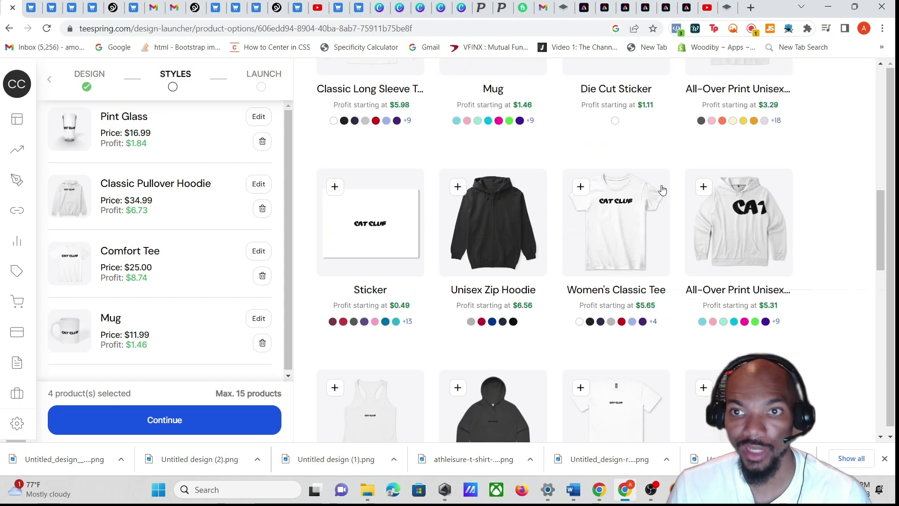
click(741, 239)
click(741, 239)
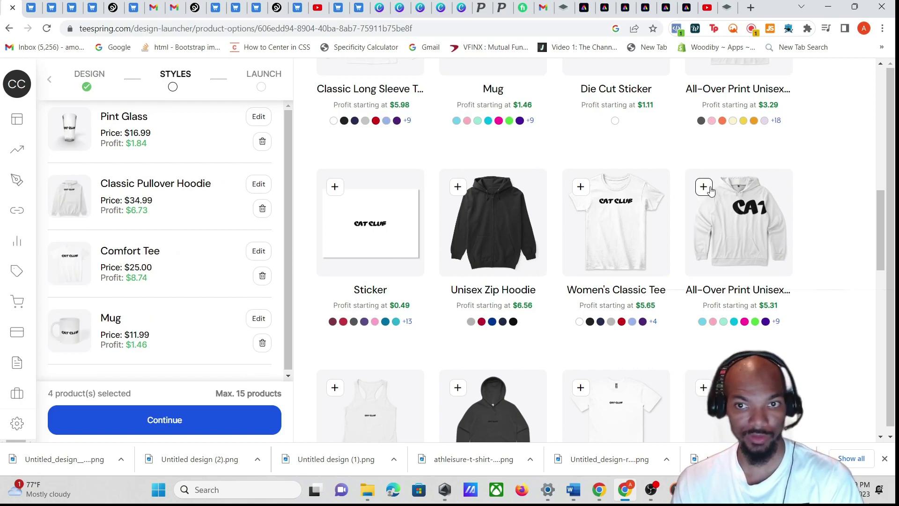
scroll(657, 224, down, 2)
scroll(649, 220, down, 5)
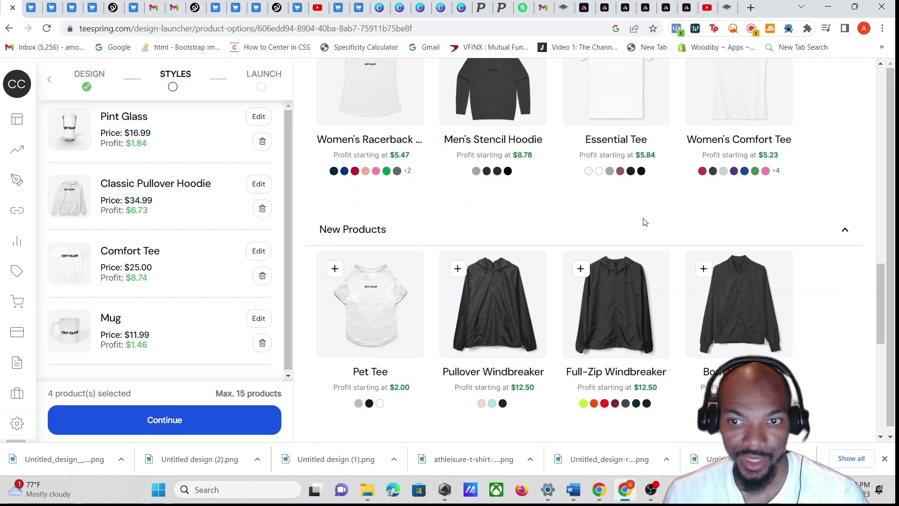
scroll(644, 223, down, 8)
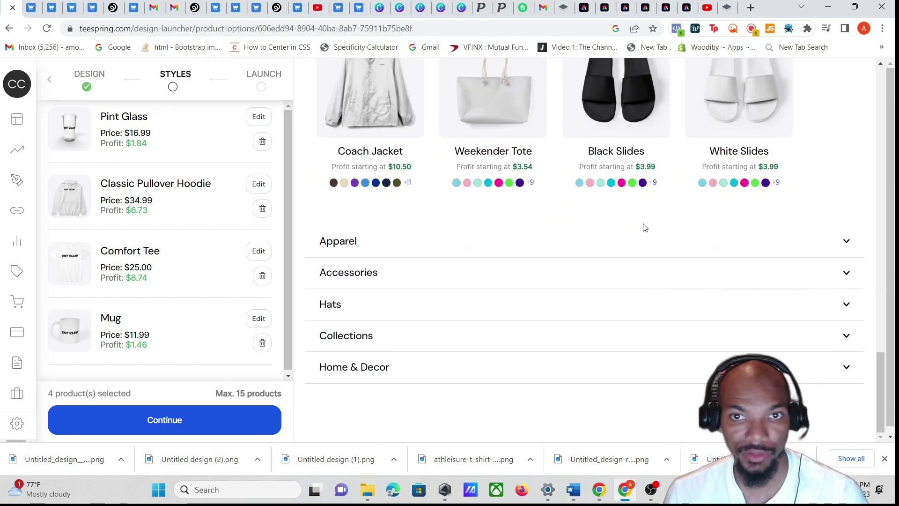
scroll(644, 227, up, 1)
scroll(649, 233, up, 4)
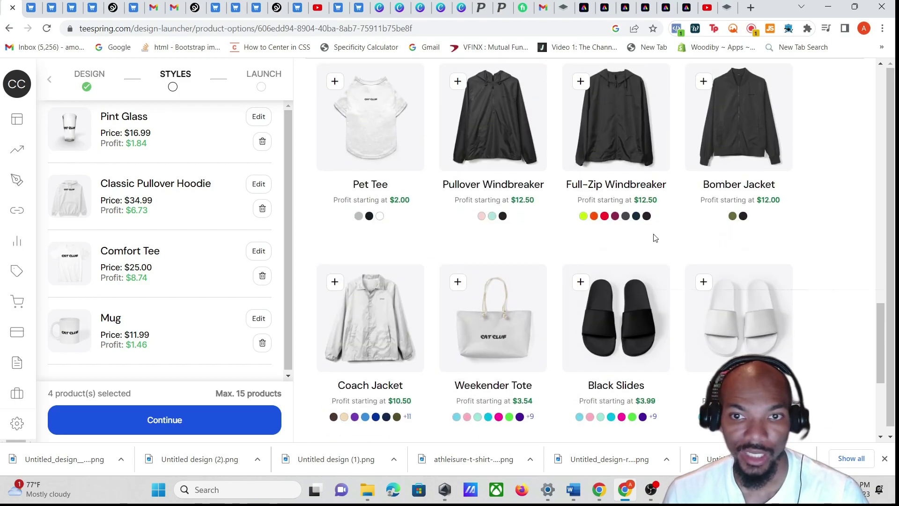
scroll(654, 238, up, 10)
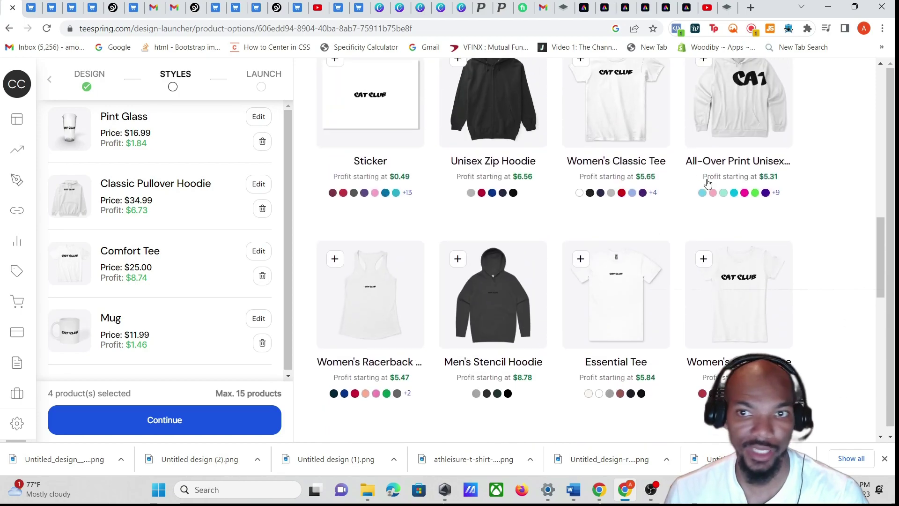
scroll(708, 183, up, 1)
click(704, 117)
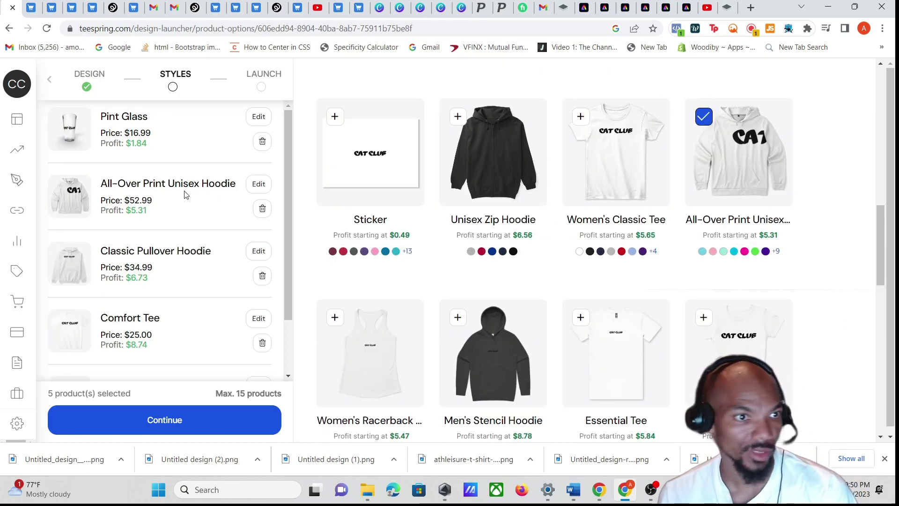
Edit the All-Over Print Unisex Hoodie, shrinking its "CAT CLUB" text to about 22.43" x 5.23" and centering it on the front panel
click(261, 184)
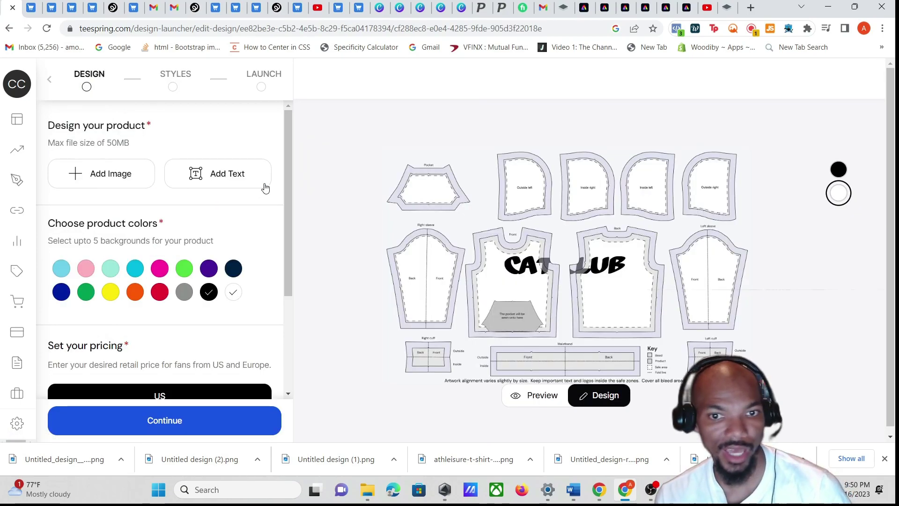
drag(601, 272, 541, 280)
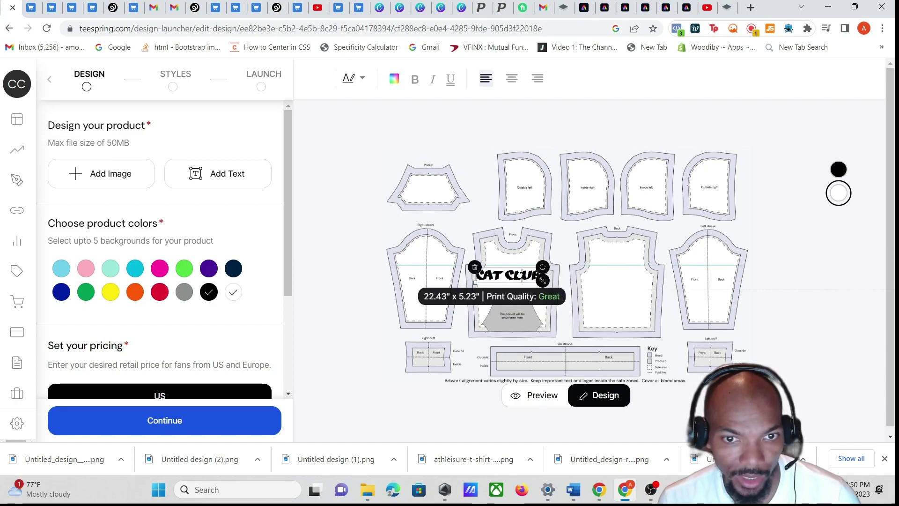
drag(520, 272, 528, 278)
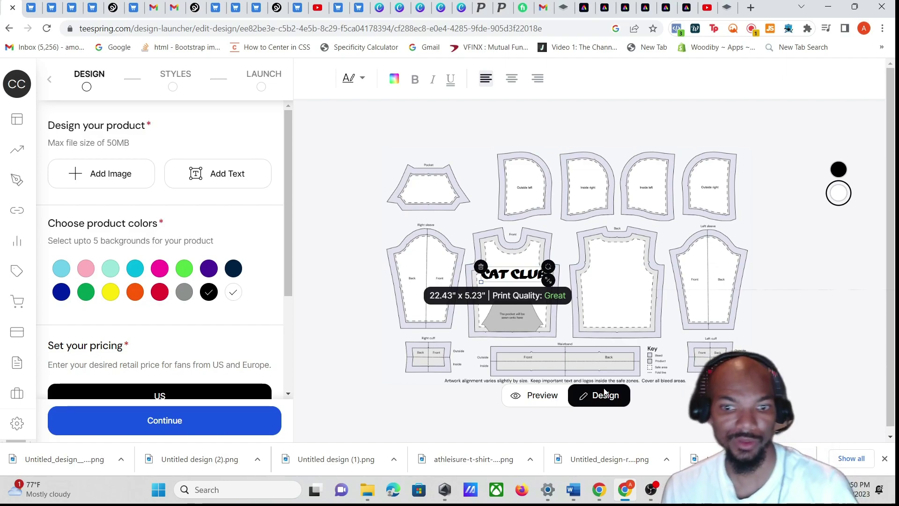
Preview the All-Over Print Unisex Hoodie with its repositioned text and return to the product styles stage
click(539, 399)
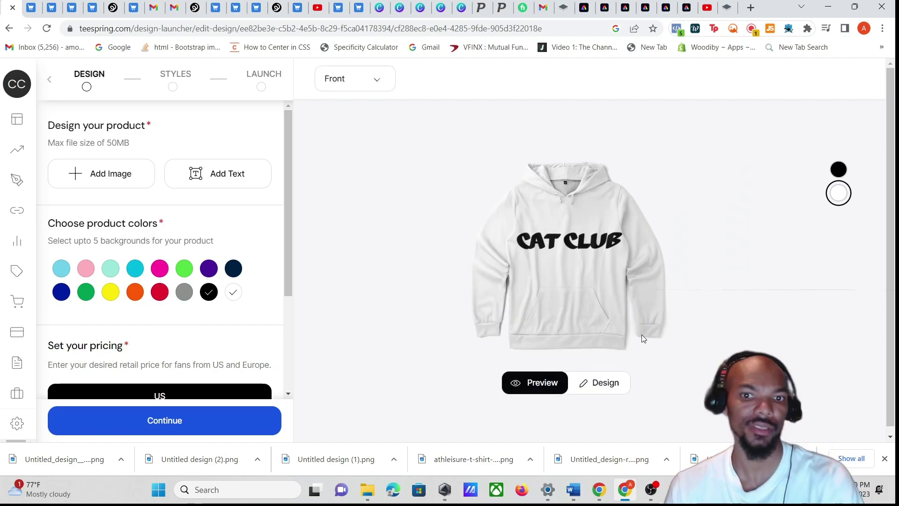
scroll(170, 440, down, 3)
click(171, 424)
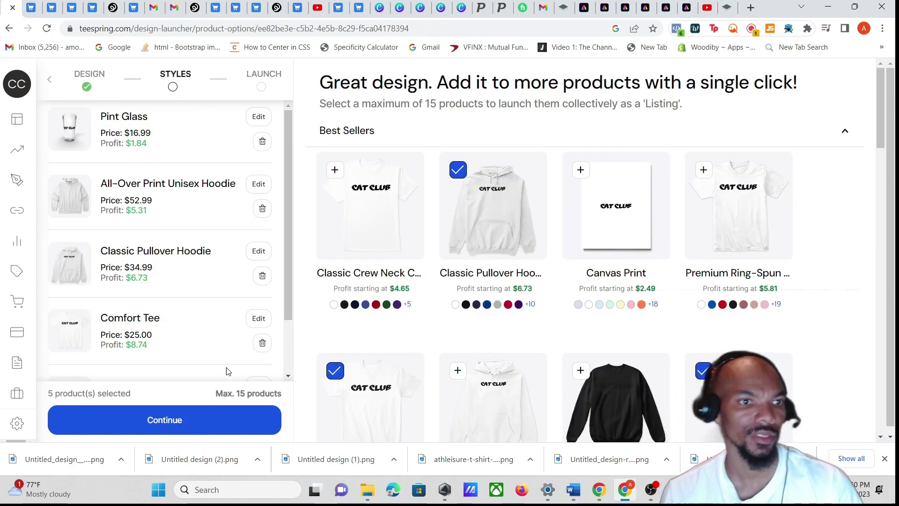
Add the Weekender Tote to the listing's products and continue to the launch stage
scroll(251, 255, down, 1)
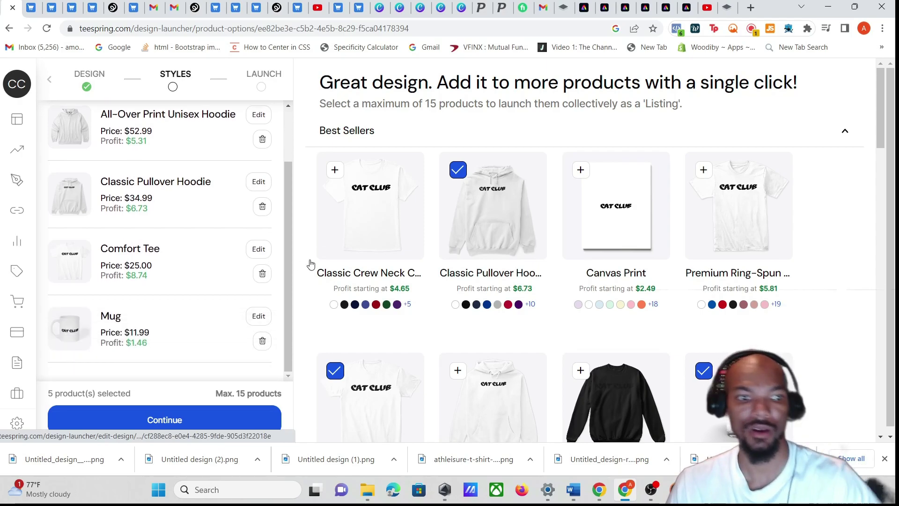
scroll(311, 269, down, 4)
scroll(284, 280, down, 1)
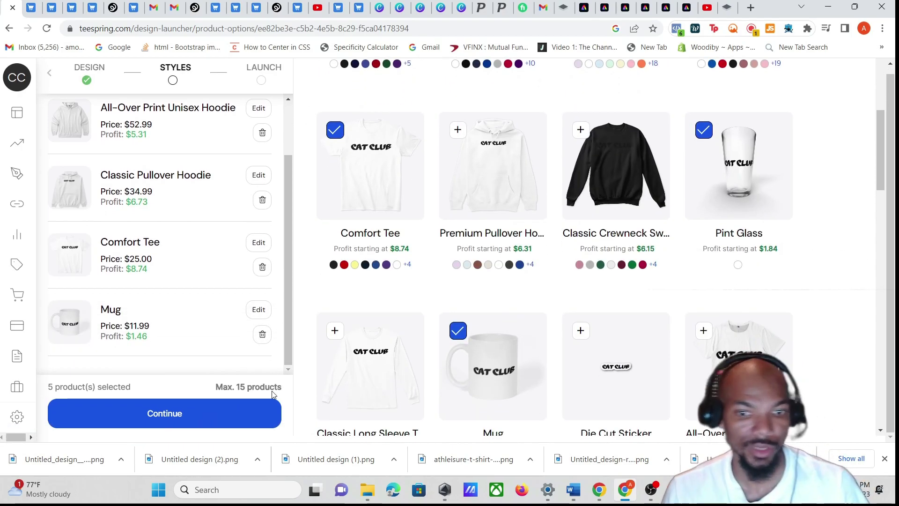
scroll(657, 269, down, 20)
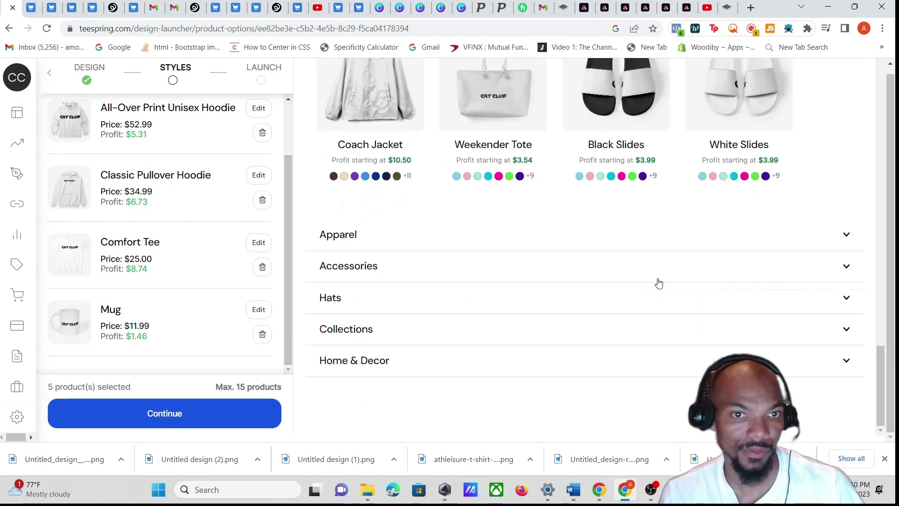
scroll(658, 283, up, 2)
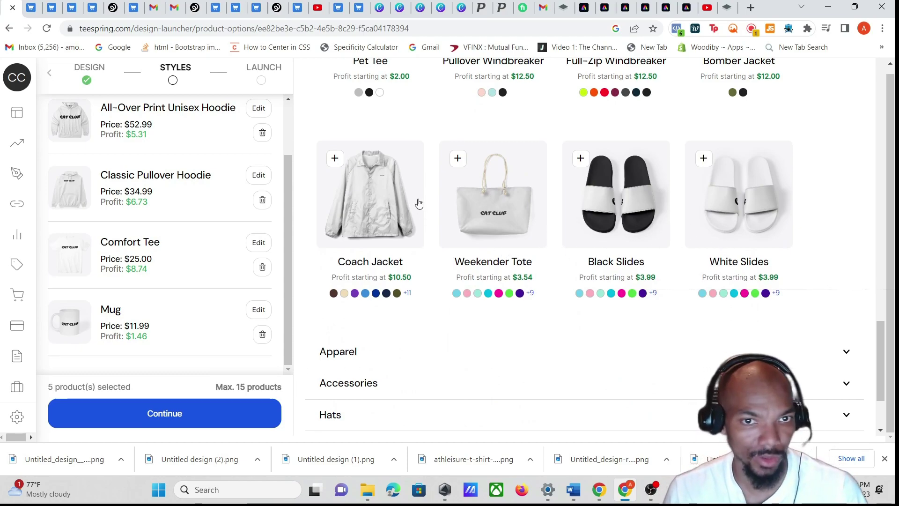
click(457, 158)
click(204, 421)
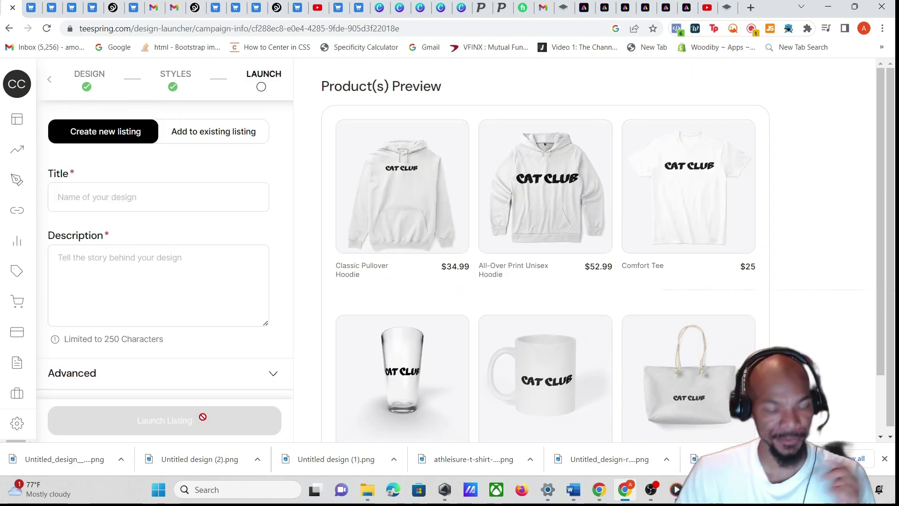
Title the new listing "CAT CLUB"
click(87, 198)
text(ca)
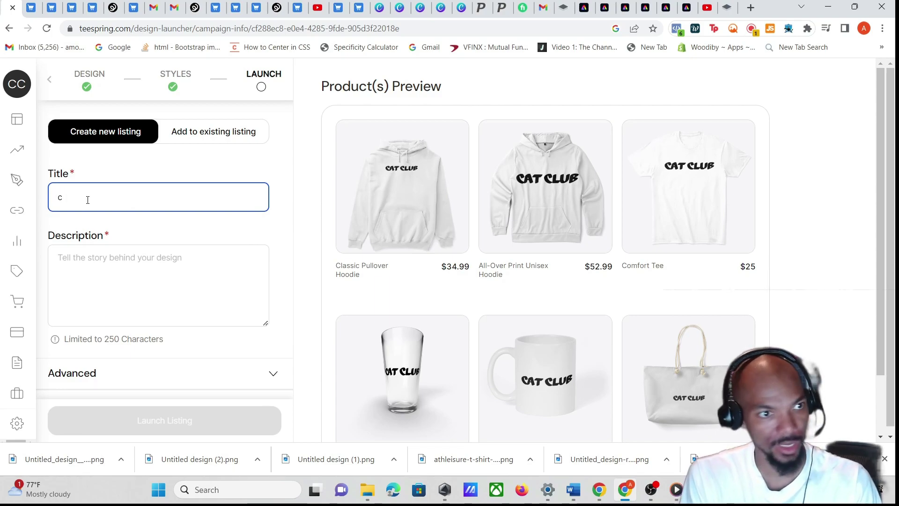
key(BackSpace)
text(CAT CLUB)
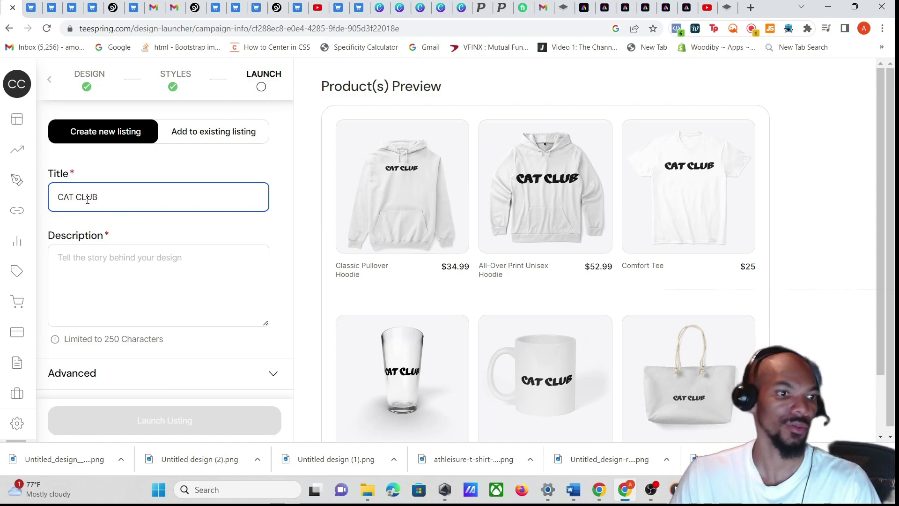
Describe the new listing as "CAT CLUB" and launch it
click(88, 268)
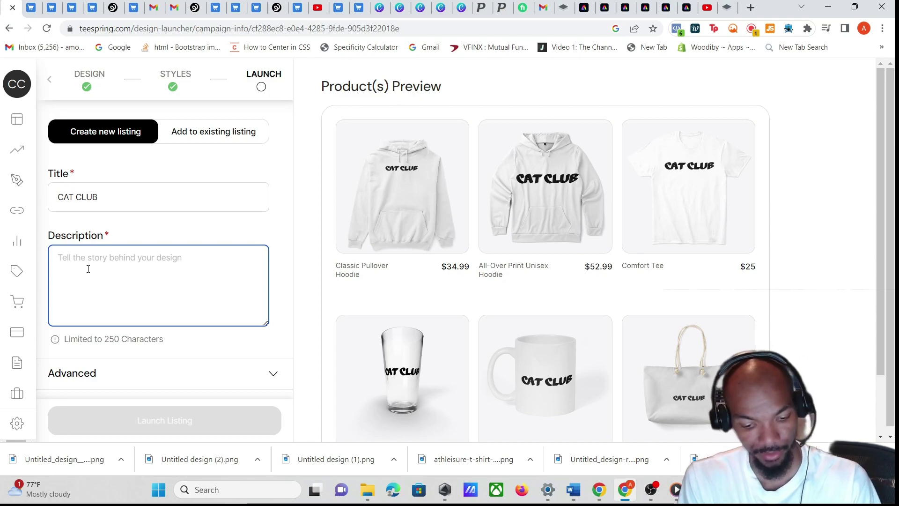
text(CLUB)
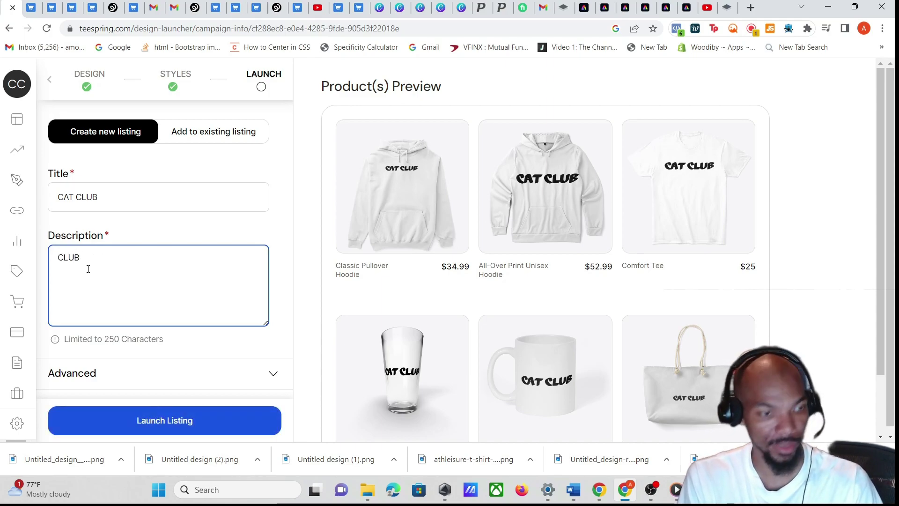
text( CL)
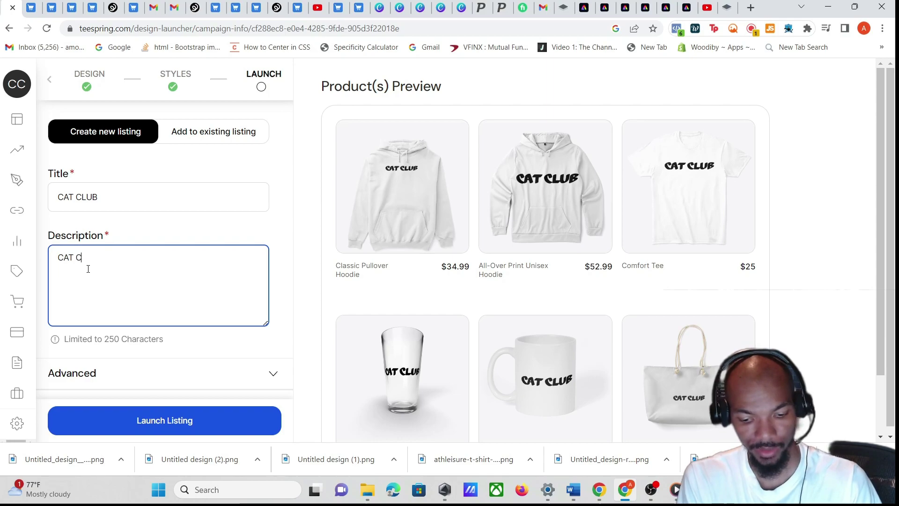
scroll(184, 305, down, 1)
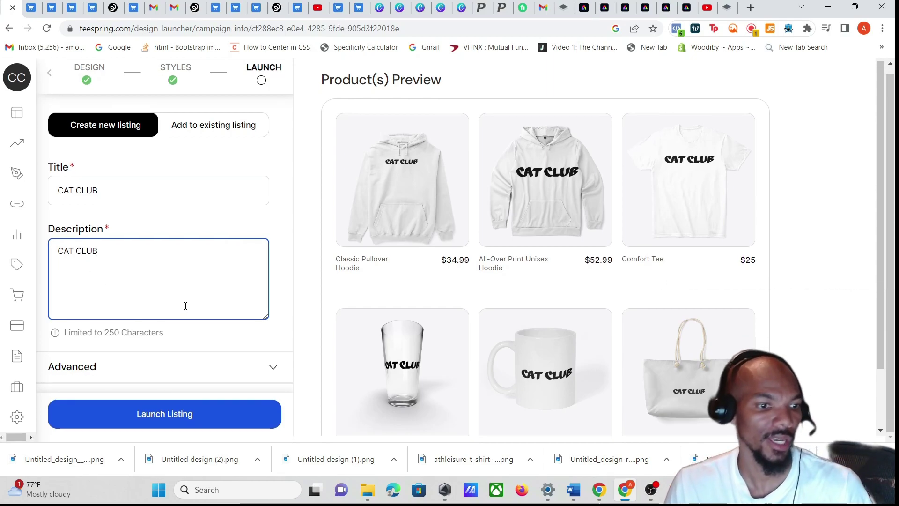
click(183, 426)
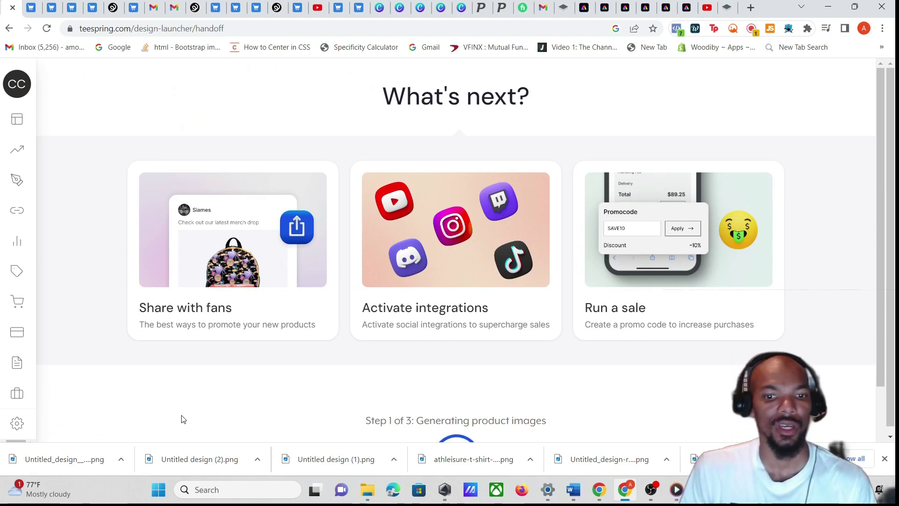
View the live CAT CLUB listing and look over its pint glass product page and similar products
scroll(642, 323, down, 2)
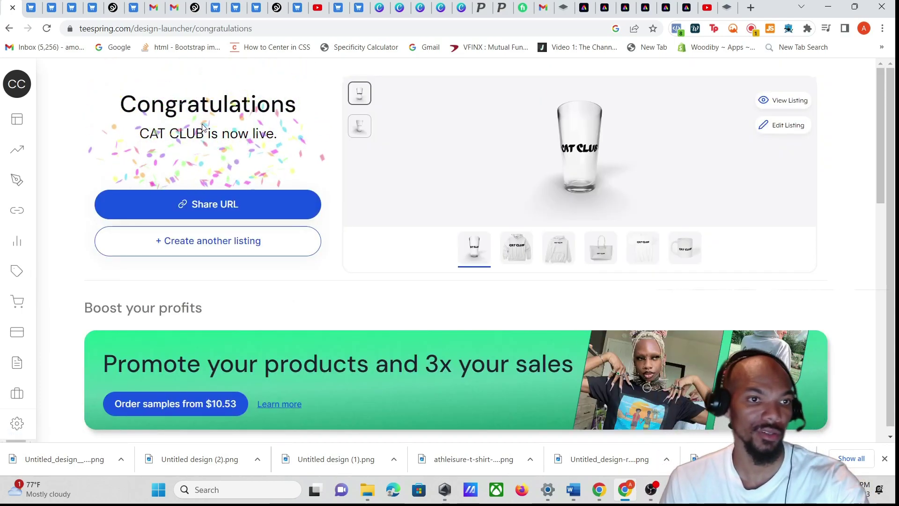
scroll(215, 170, down, 1)
scroll(546, 163, up, 1)
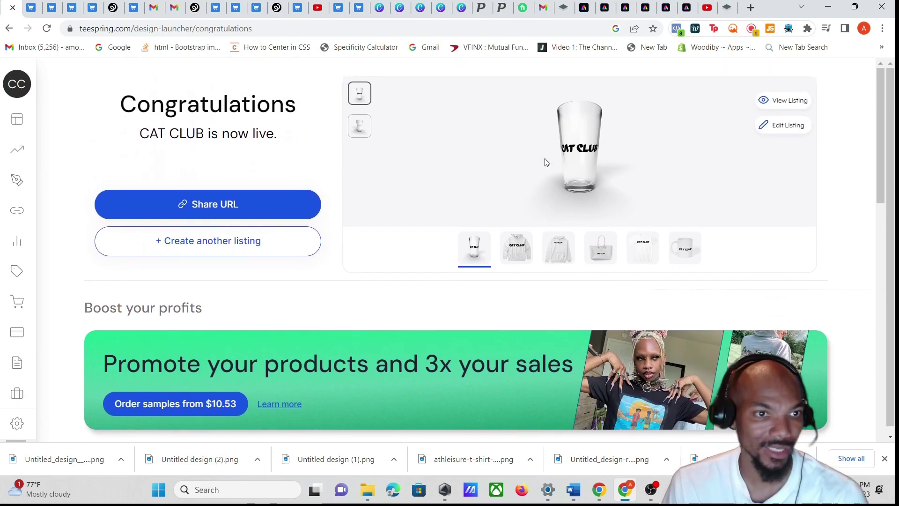
mouse_move(60, 110)
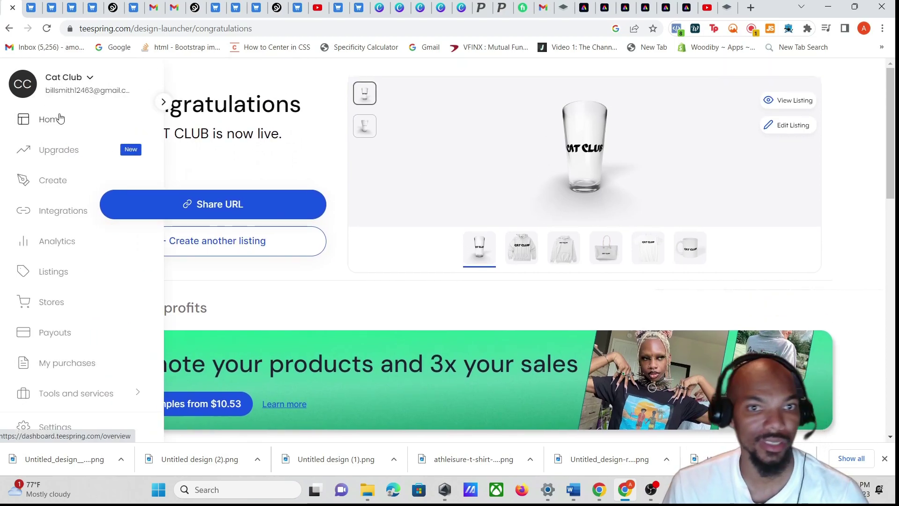
scroll(530, 233, down, 2)
scroll(558, 253, up, 2)
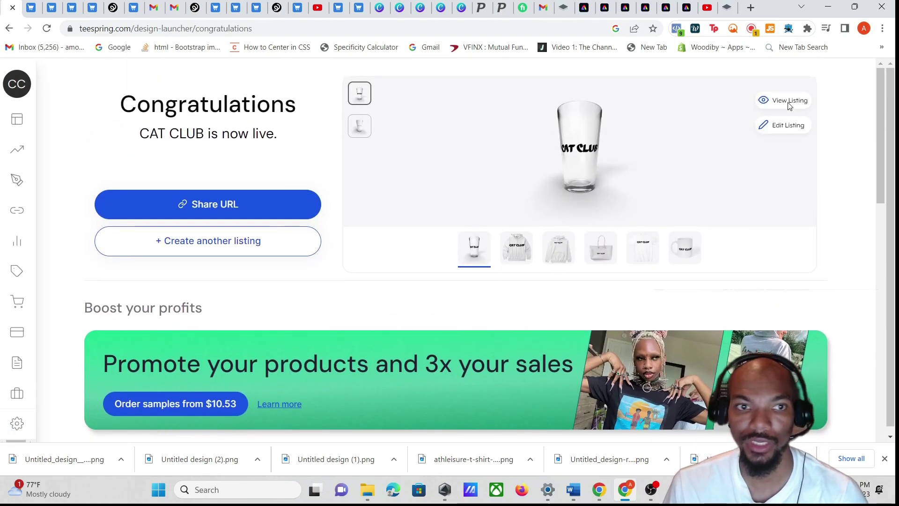
click(790, 101)
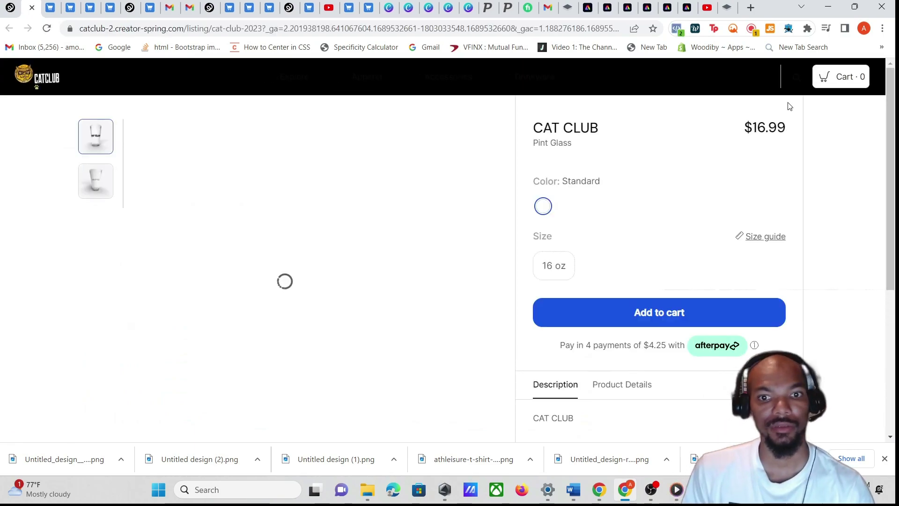
scroll(768, 179, down, 6)
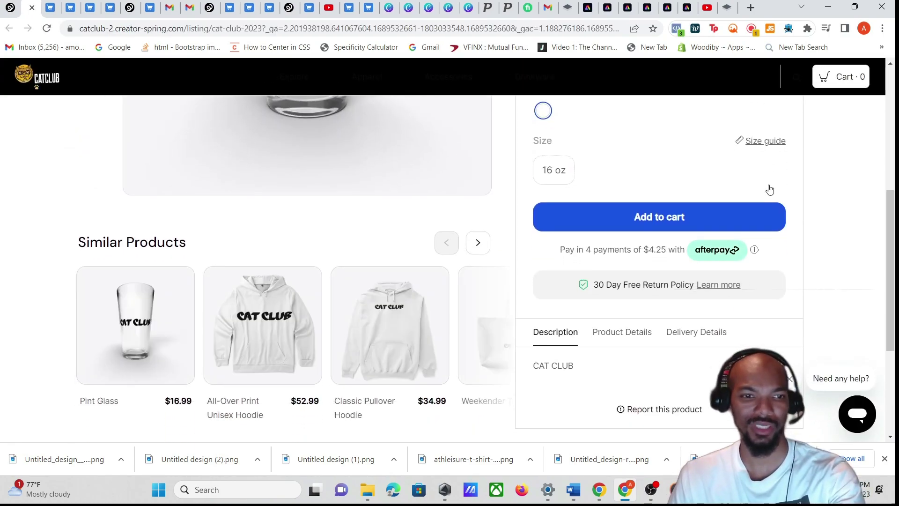
scroll(775, 206, up, 6)
scroll(776, 212, up, 1)
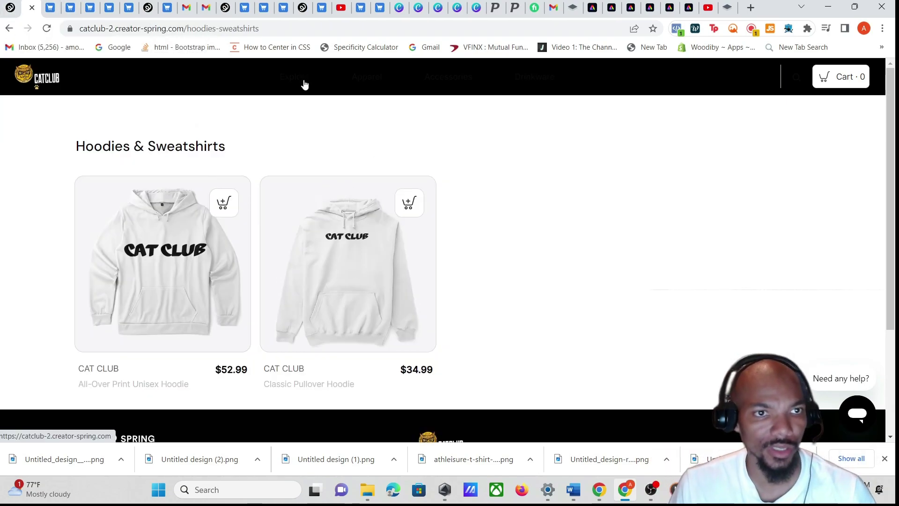
Check the storefront's home page and Pint Glass category, and close the storefront
click(305, 84)
mouse_move(534, 87)
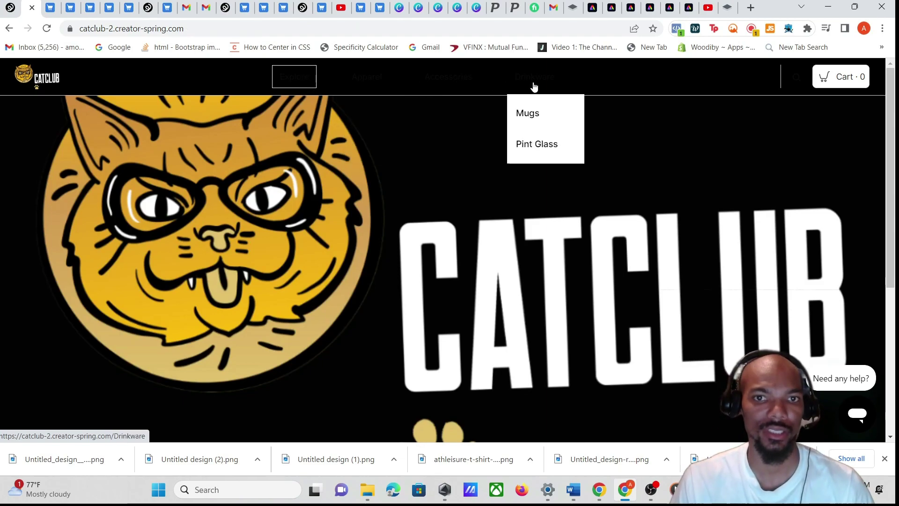
click(532, 145)
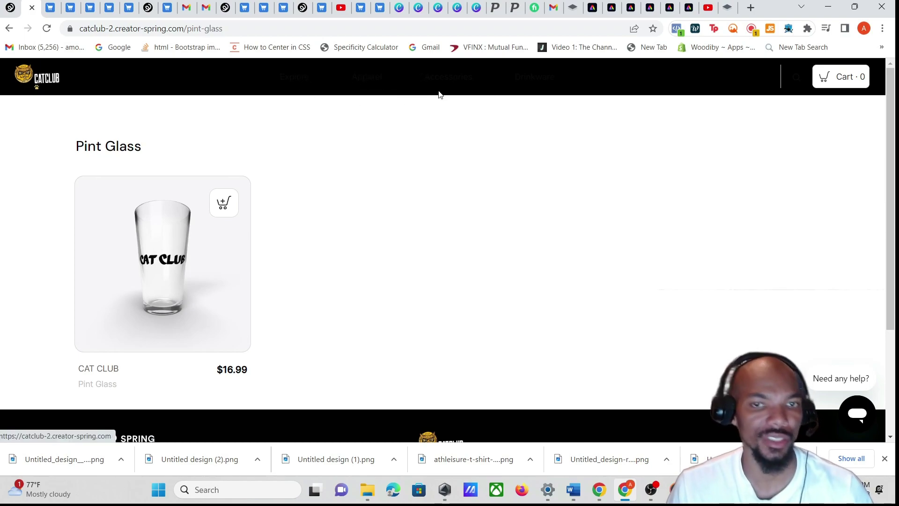
scroll(391, 143, down, 1)
scroll(223, 80, up, 1)
key(ctrl+w)
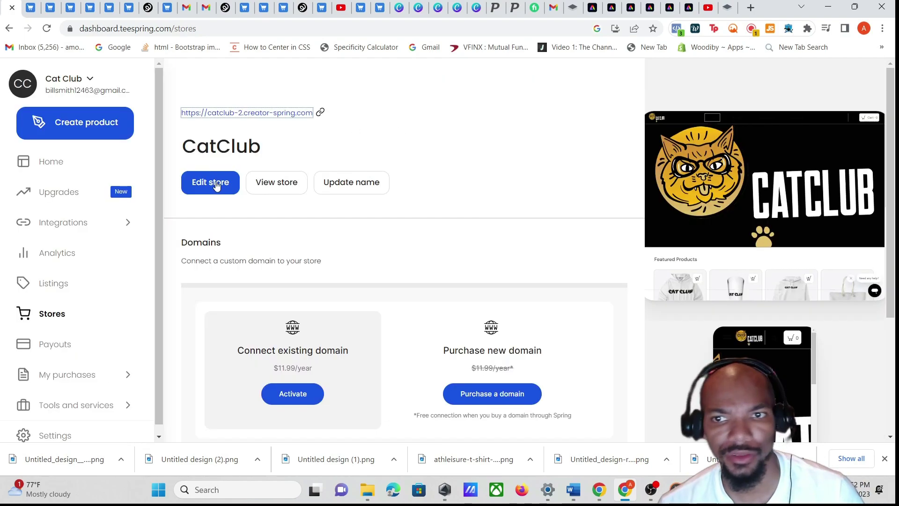
Edit the CatClub store's navigation bar, setting the menu items color to white (#ffffff), and save the changes
click(216, 184)
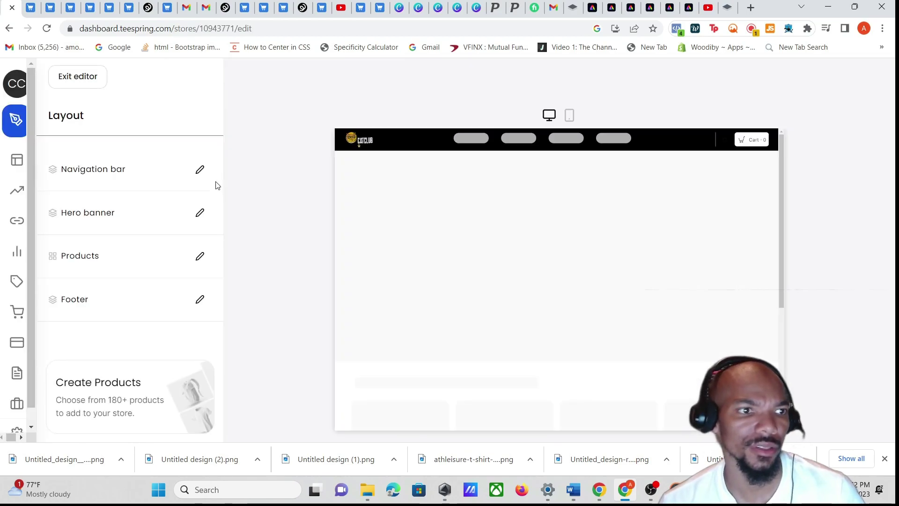
click(216, 185)
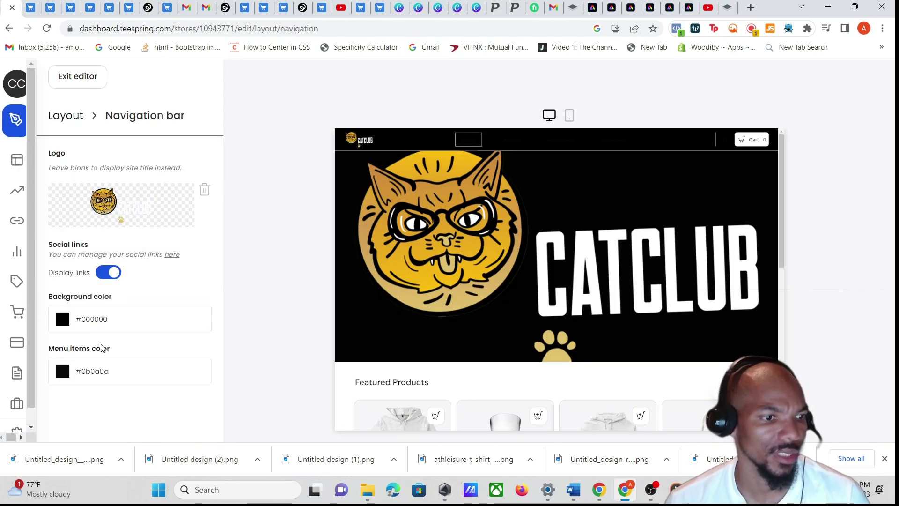
click(99, 378)
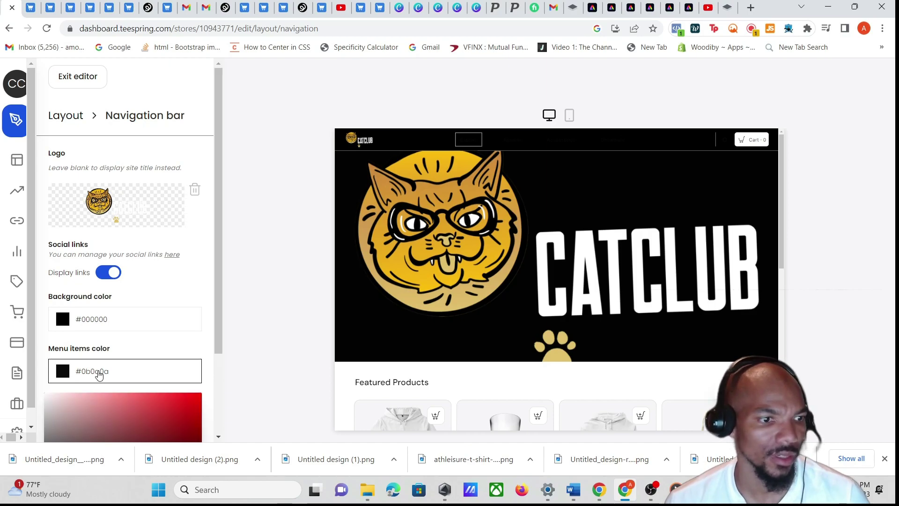
scroll(121, 336, down, 2)
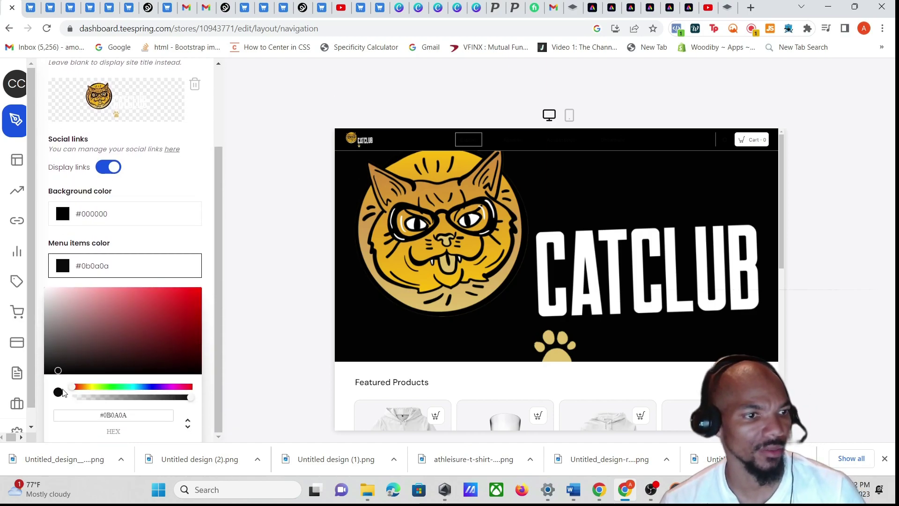
drag(66, 372, 55, 294)
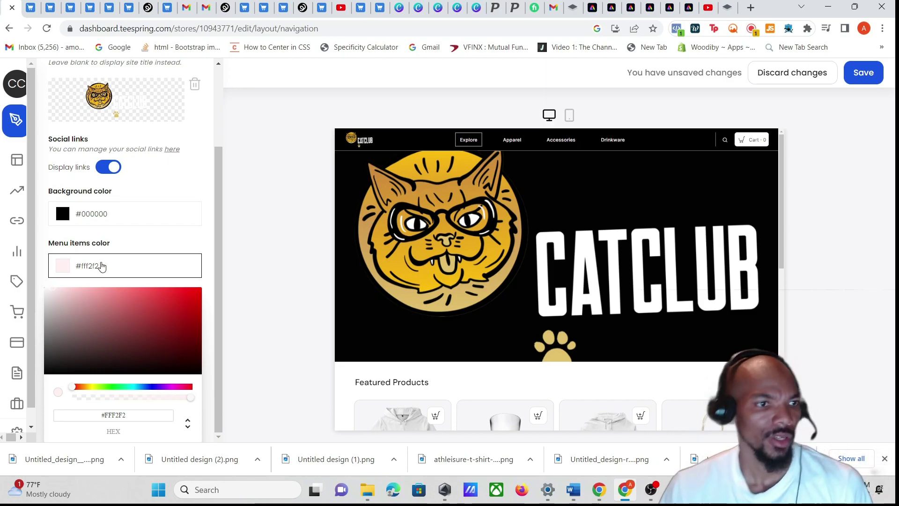
scroll(135, 239, up, 3)
scroll(109, 400, down, 3)
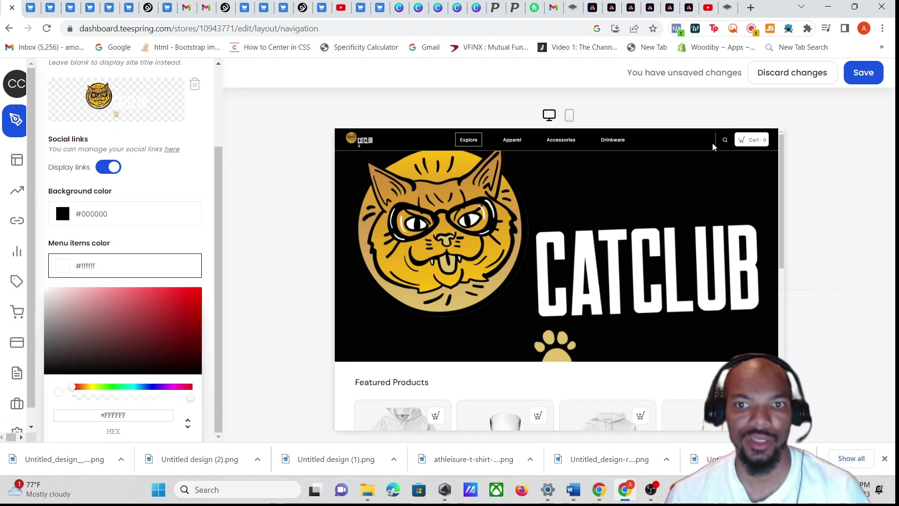
scroll(559, 356, down, 5)
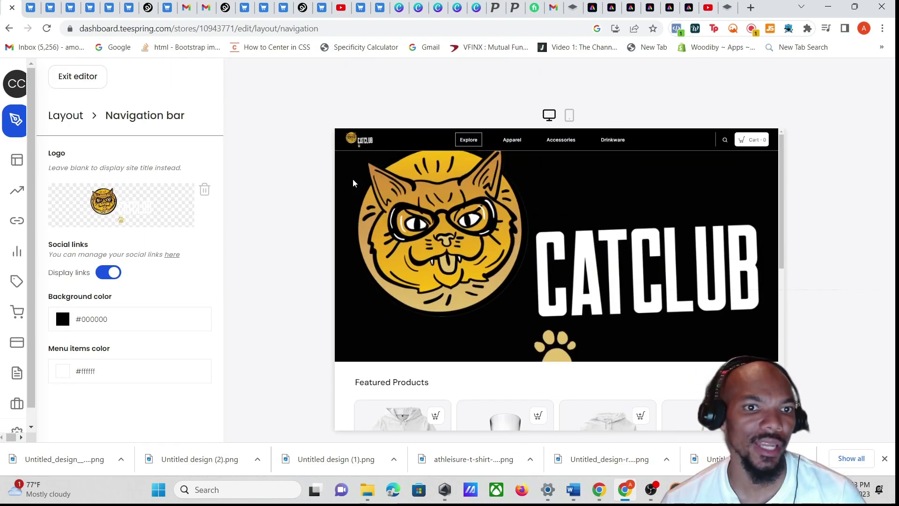
mouse_move(21, 74)
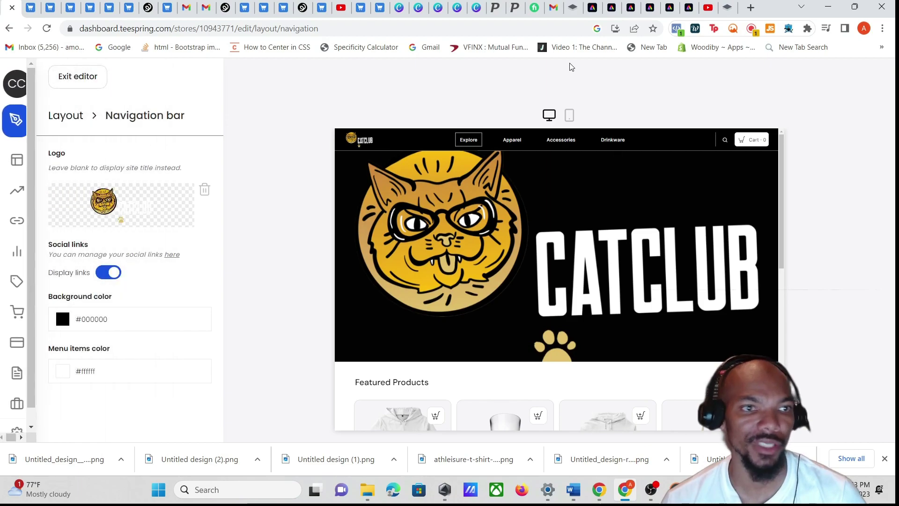
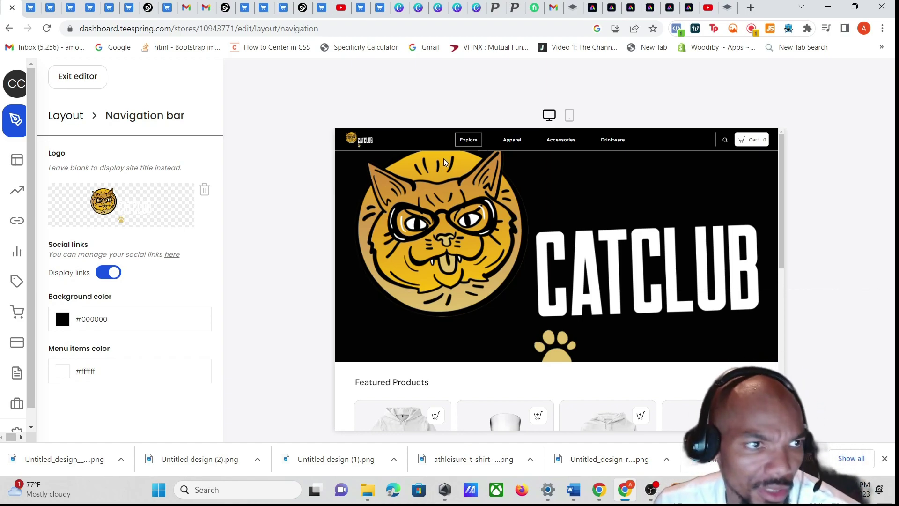
Exit the store editor and start a new product, browsing the T-shirt catalogue
click(85, 74)
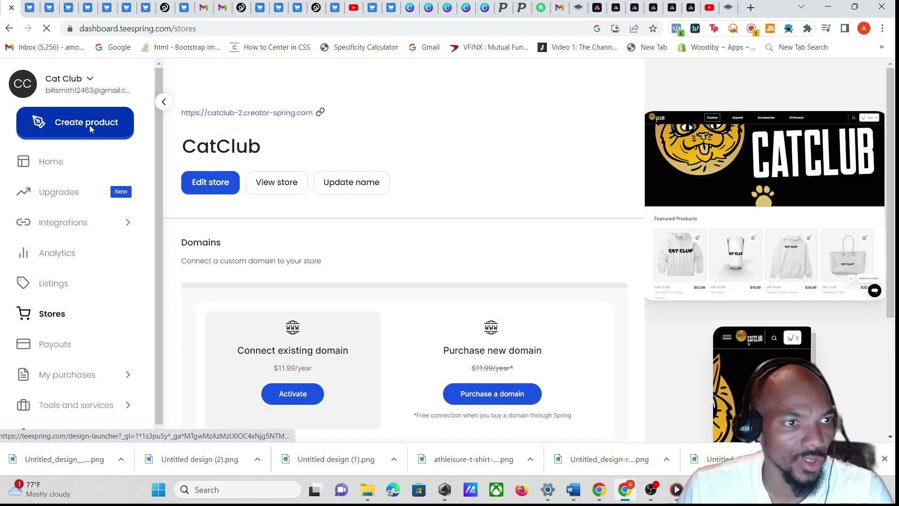
click(90, 127)
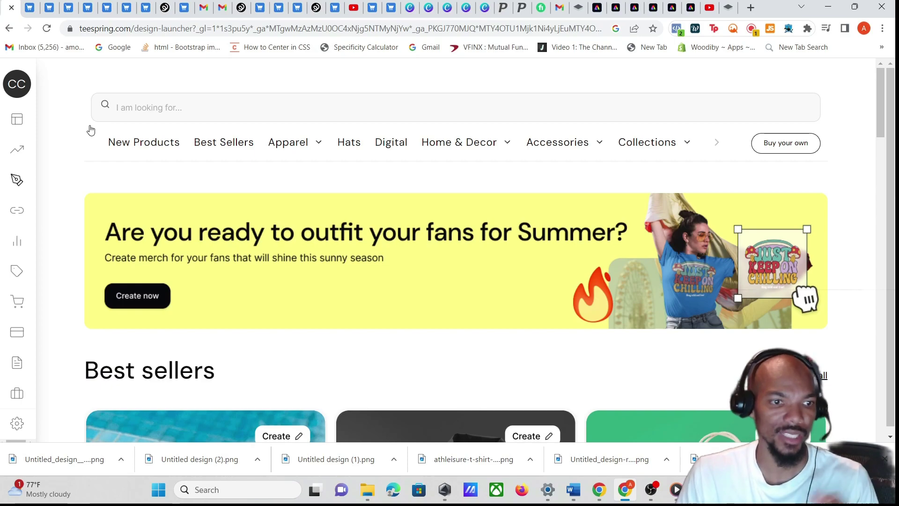
click(138, 296)
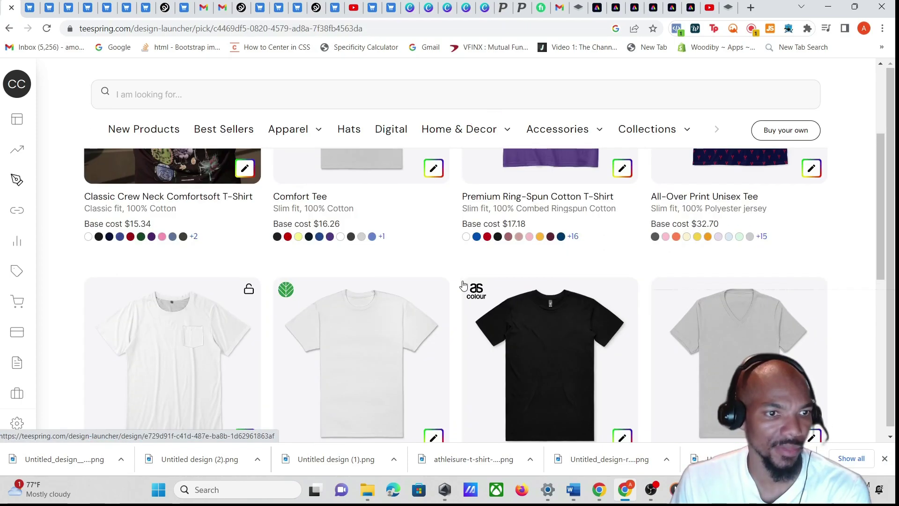
Switch to Placeit and open the "CHILLIN'" smoking monkey T-shirt design template
click(435, 348)
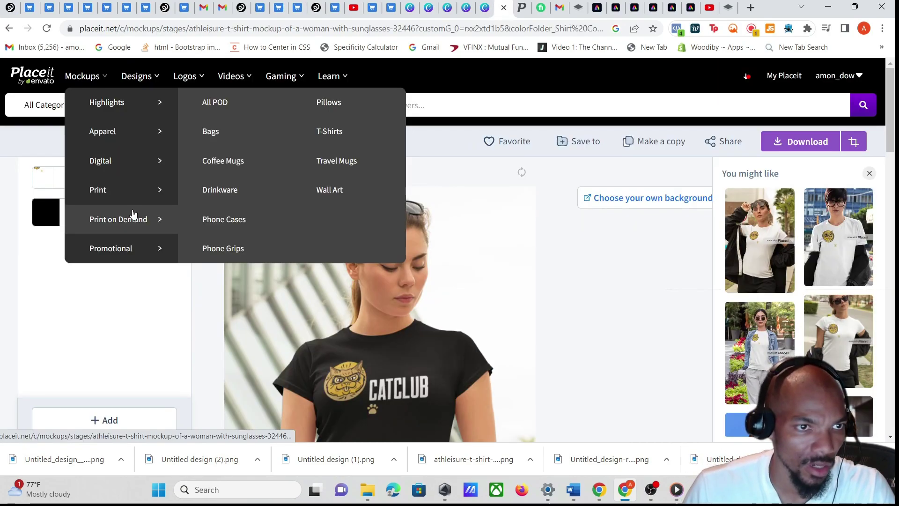
click(322, 146)
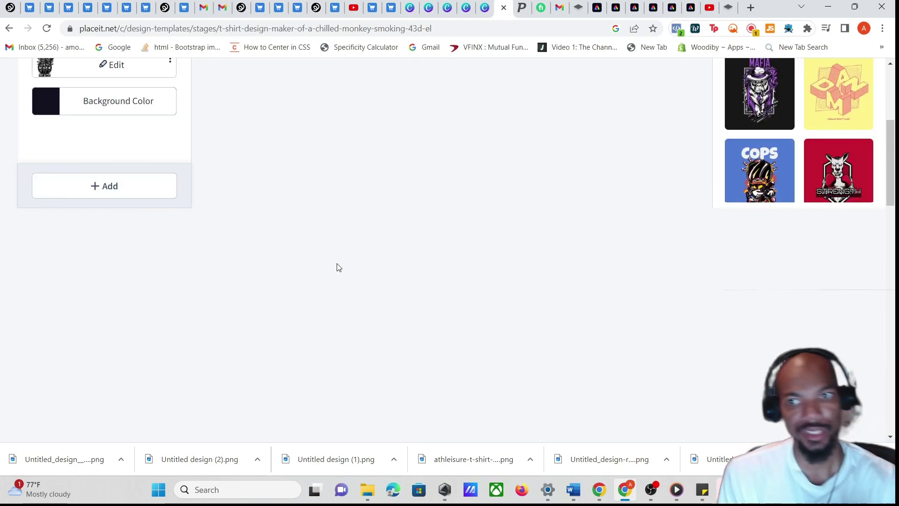
scroll(126, 217, up, 4)
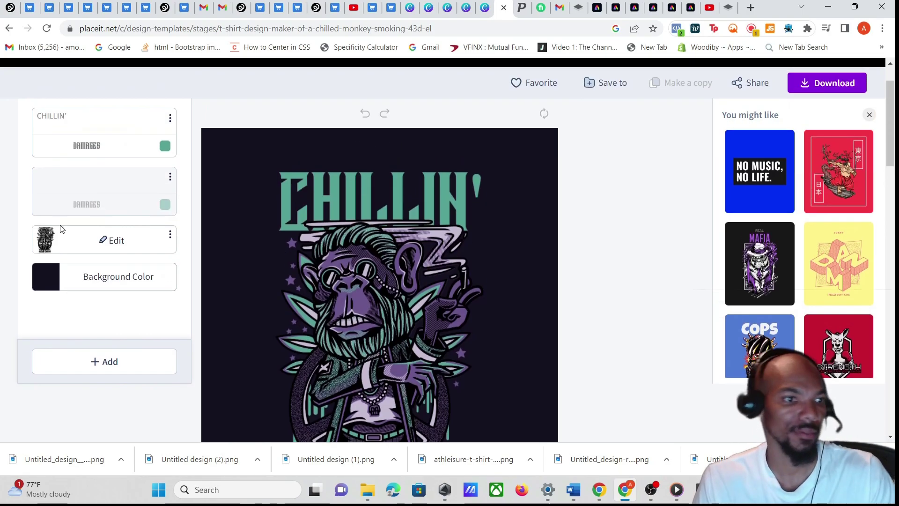
Search the template's graphics for "cat" and replace the monkey with the sitting black cat with a raised, curled tail
click(103, 244)
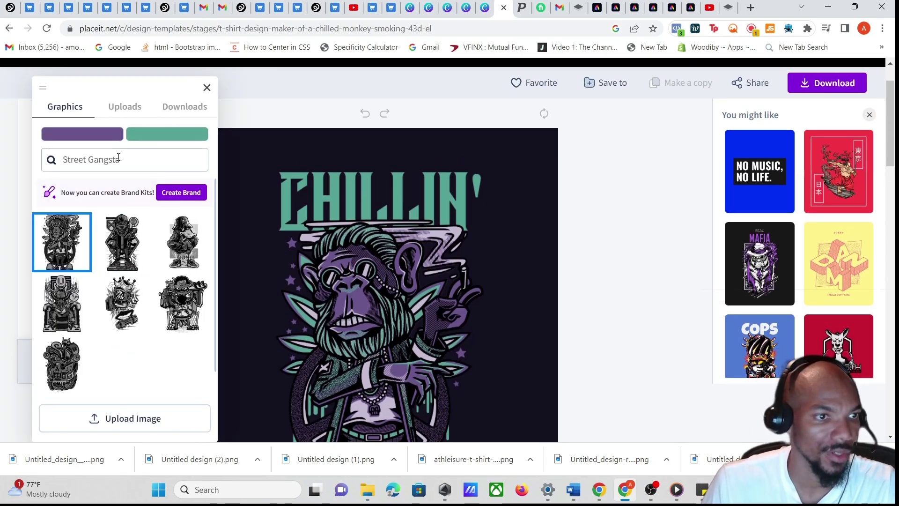
drag(136, 162, 1, 162)
text(cat)
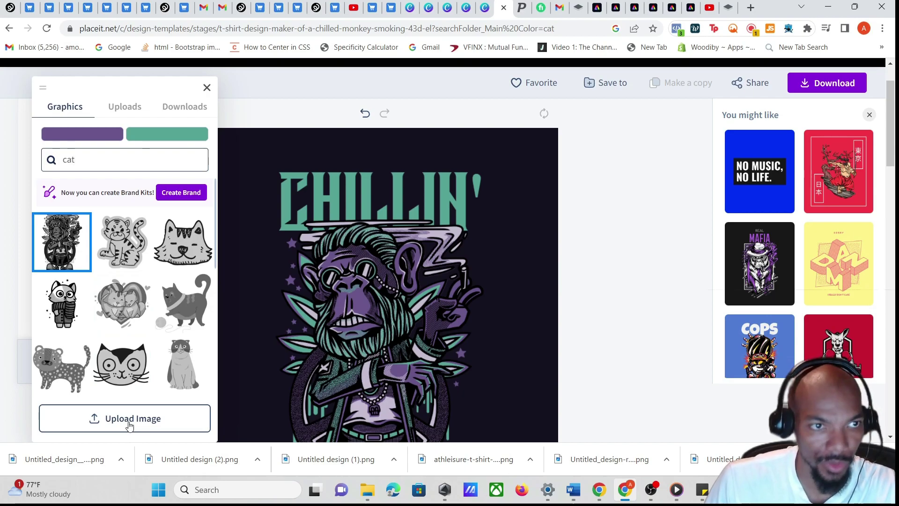
scroll(158, 332, down, 8)
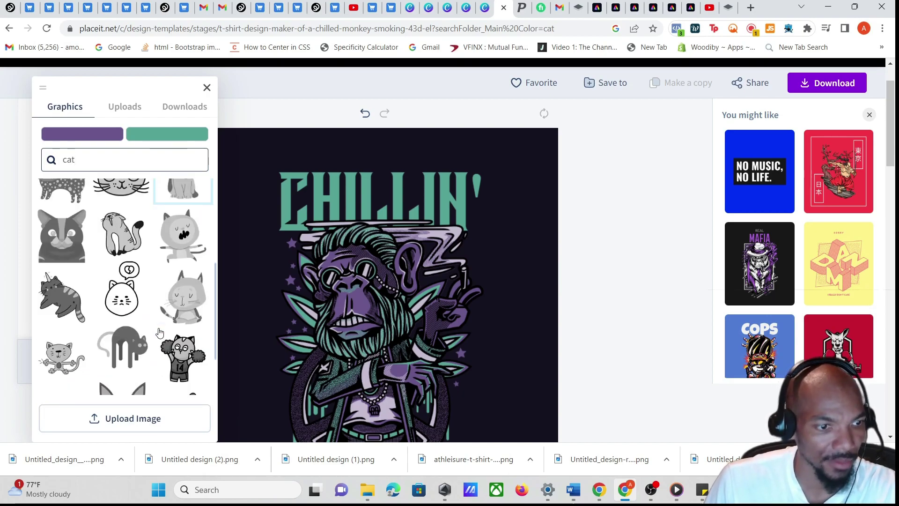
scroll(158, 333, down, 3)
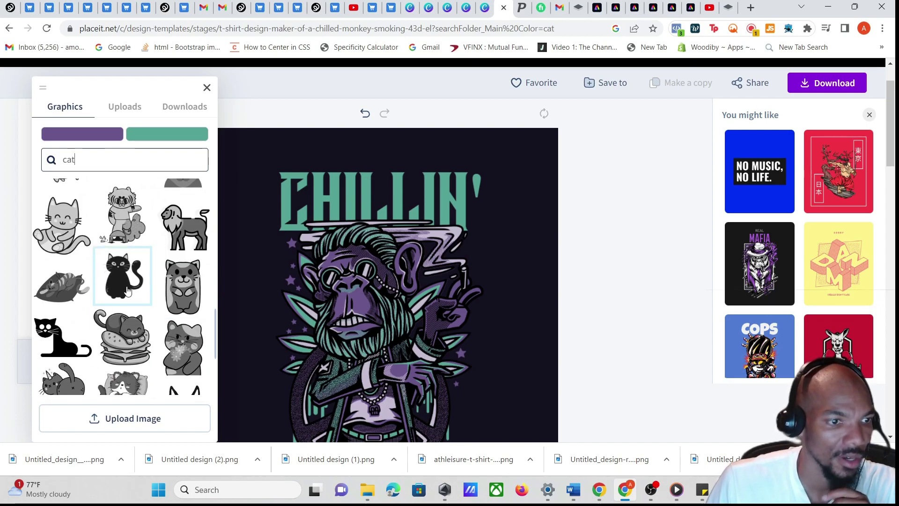
click(114, 281)
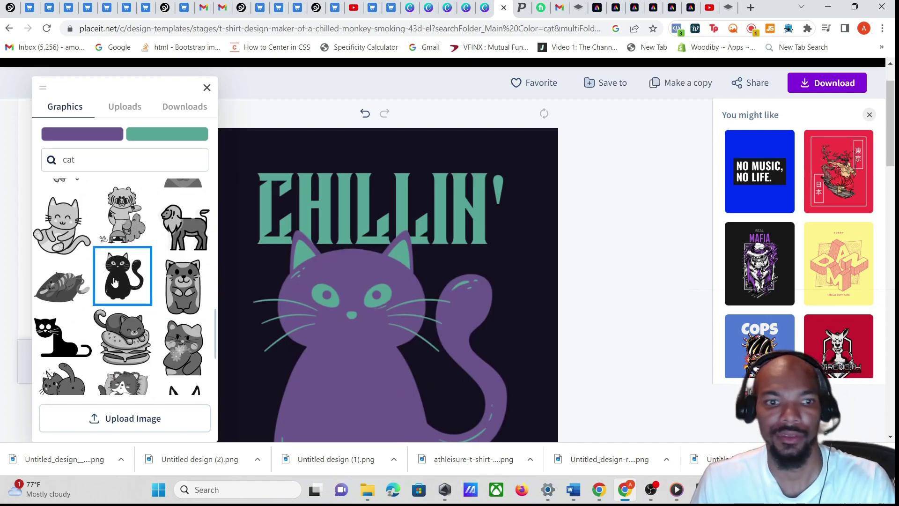
Reposition the purple cat graphic so it sits centred beneath the "CHILLIN'" text
scroll(520, 246, down, 3)
scroll(492, 243, up, 2)
drag(351, 259, 365, 264)
click(634, 221)
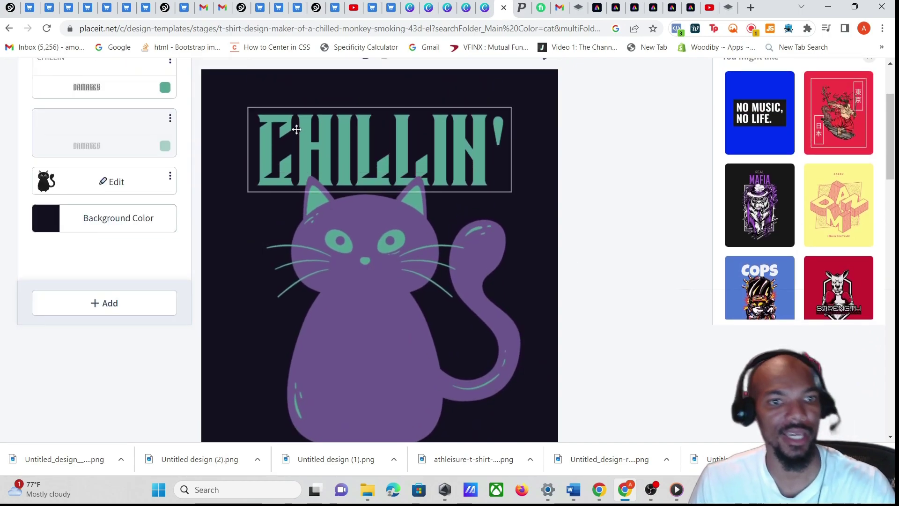
scroll(322, 153, up, 2)
scroll(320, 155, down, 3)
scroll(320, 155, up, 2)
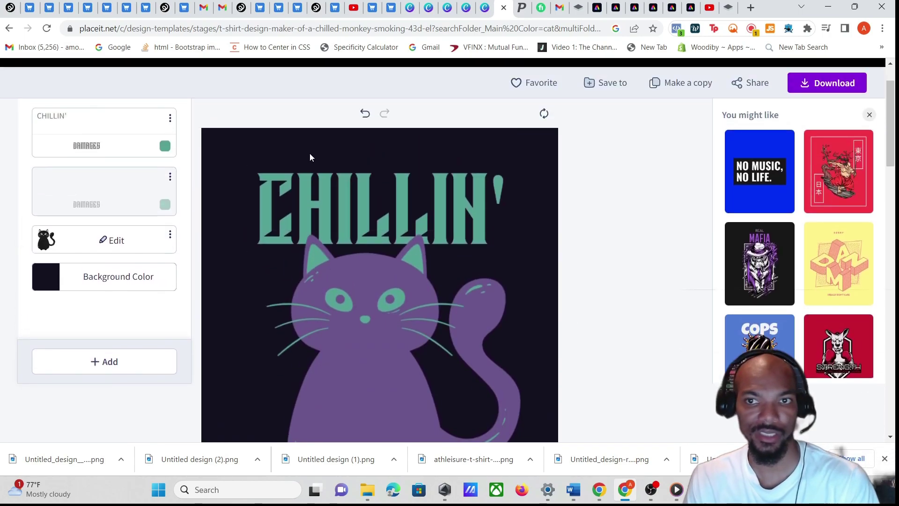
Make the design's background color transparent
click(112, 280)
scroll(191, 271, down, 3)
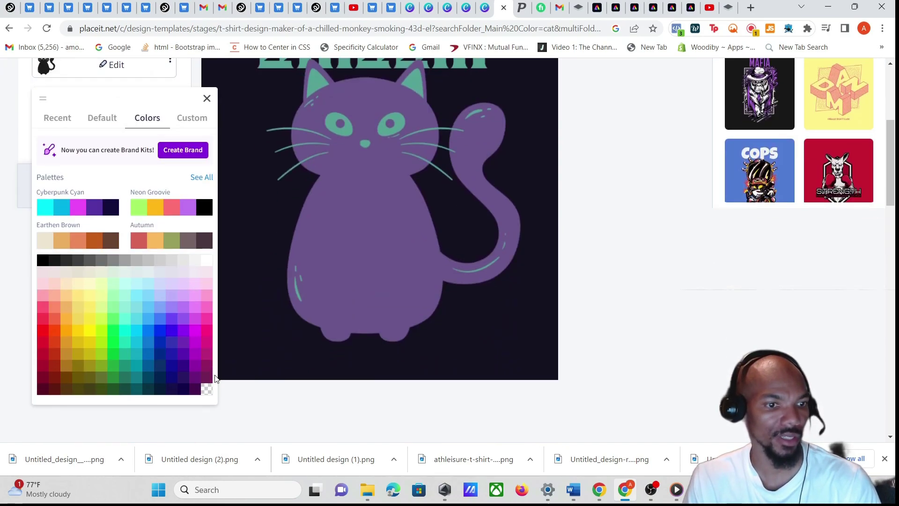
click(207, 391)
scroll(660, 371, up, 3)
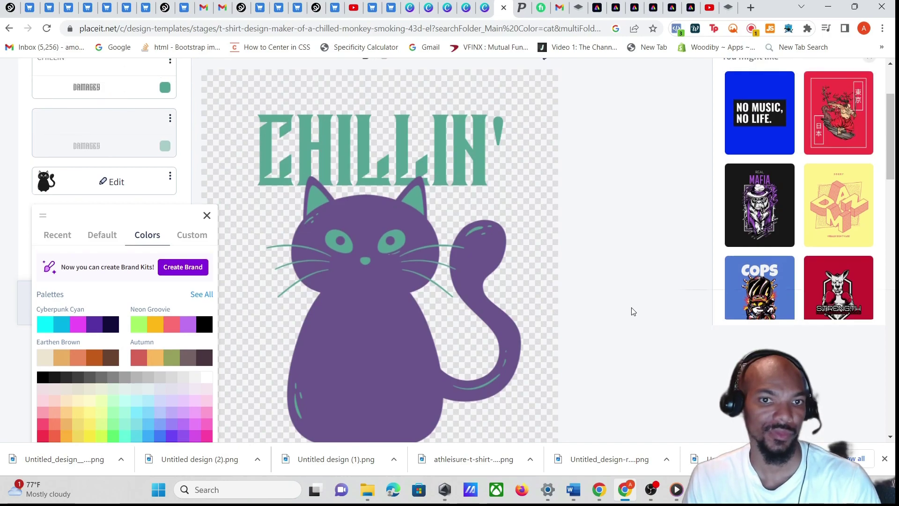
click(637, 302)
scroll(639, 295, down, 3)
scroll(632, 293, up, 3)
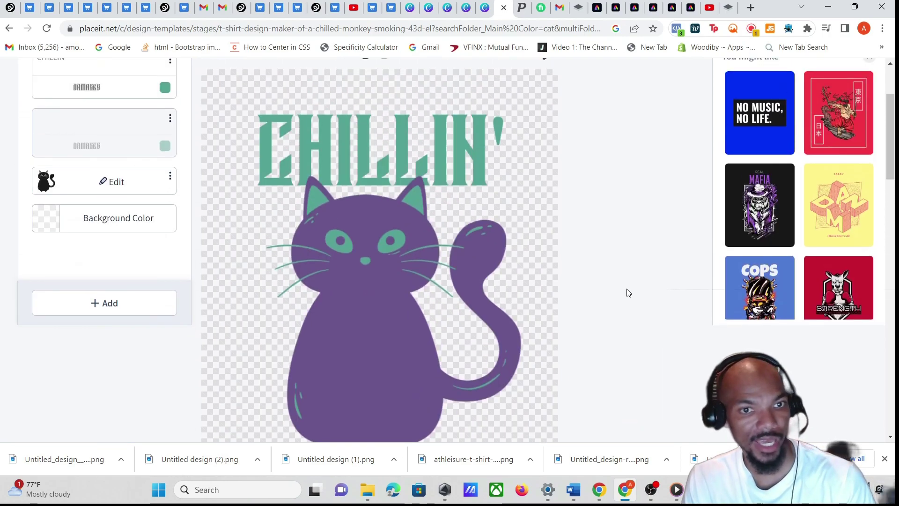
Download the finished "CHILLIN'" cat design
scroll(628, 292, up, 2)
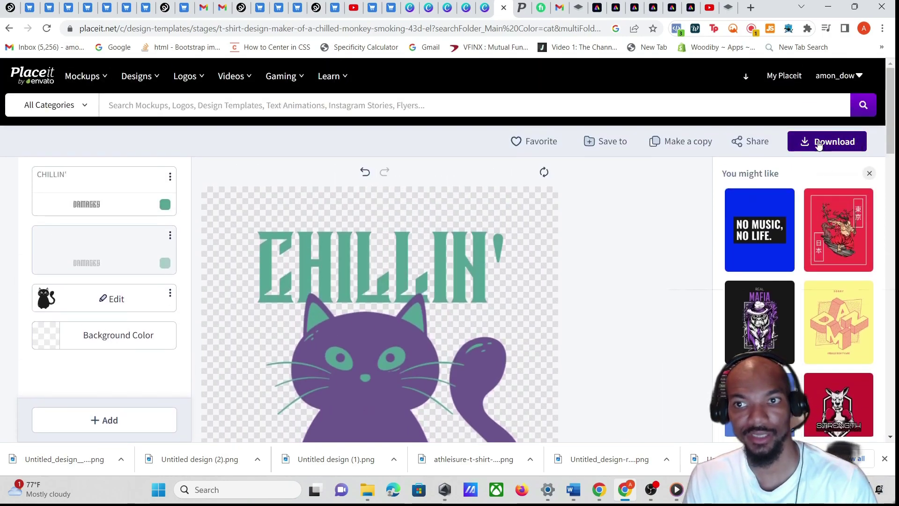
scroll(817, 146, down, 1)
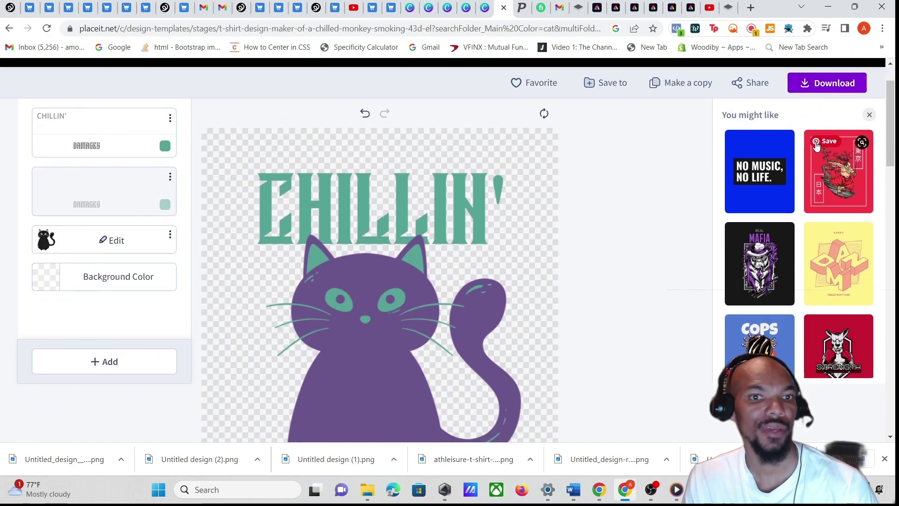
click(802, 91)
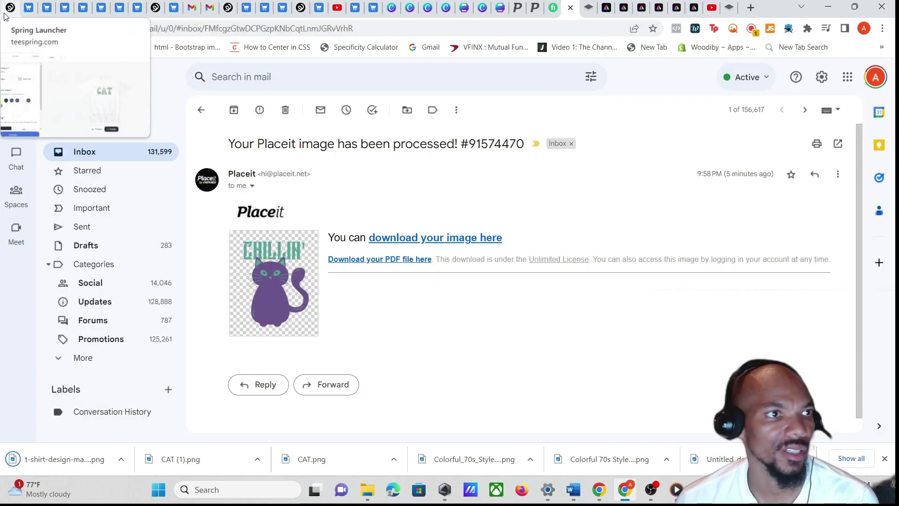
Switch to the Spring launcher, replace the CAT graphic with the downloaded "CHILLIN'" cat image, and centre it in the tee's print area
click(11, 7)
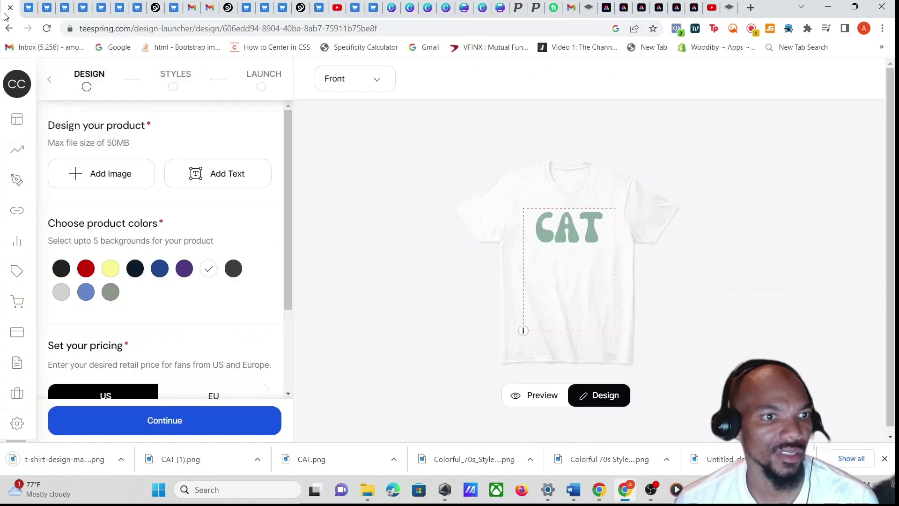
click(139, 177)
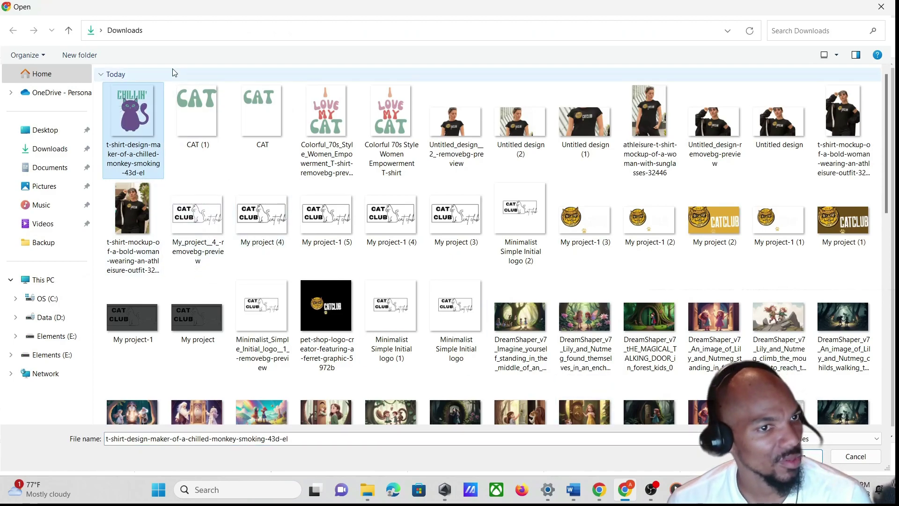
key(Return)
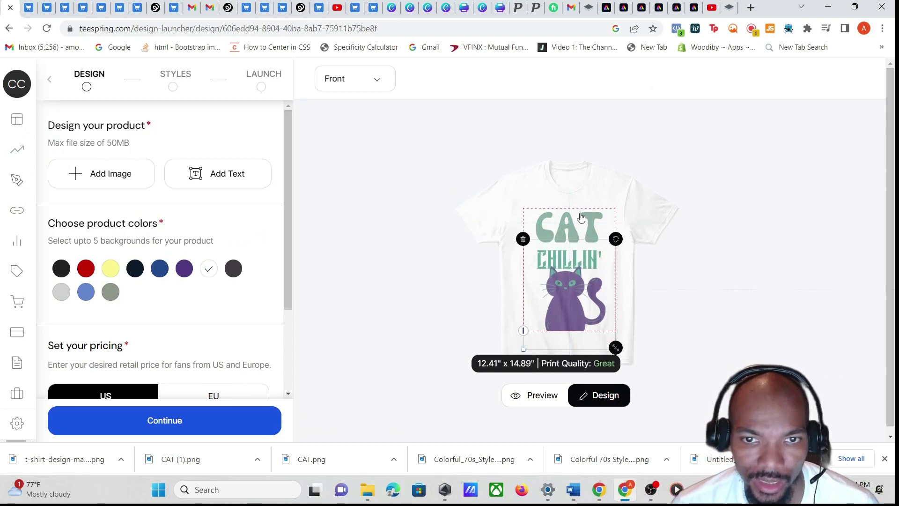
drag(551, 213, 566, 254)
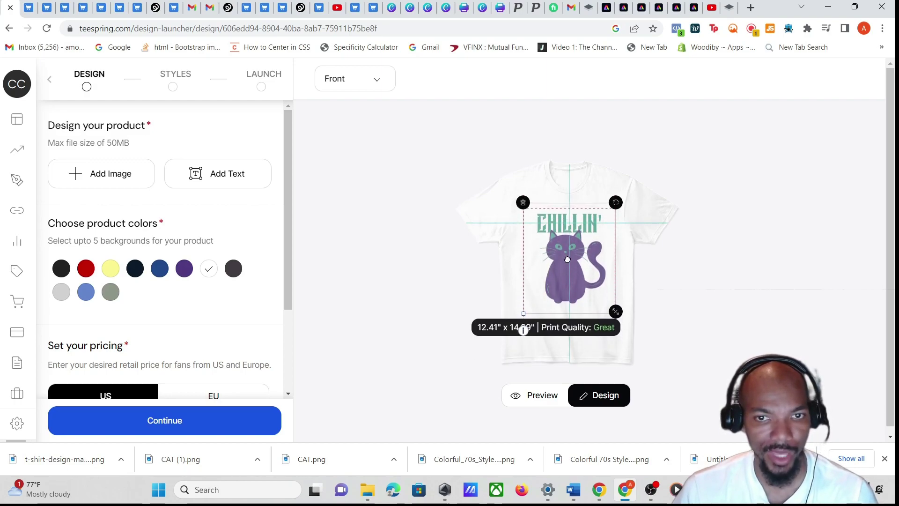
click(750, 323)
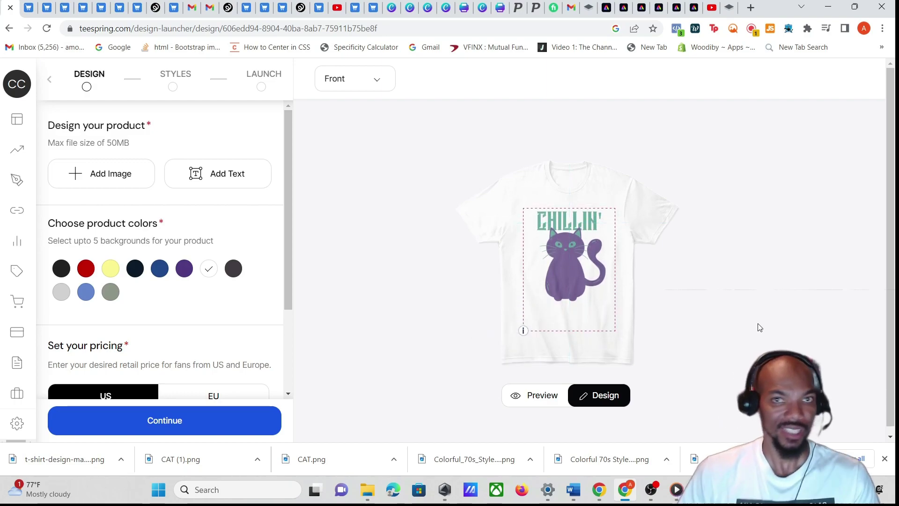
Set the US retail price of the tee to $25 and continue to the product styles
scroll(164, 281, down, 3)
drag(117, 389, 52, 379)
text(25)
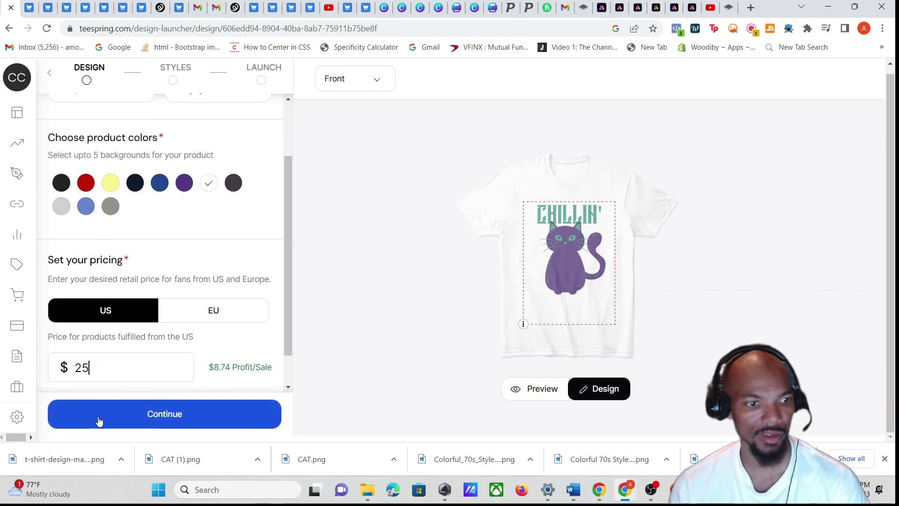
click(168, 415)
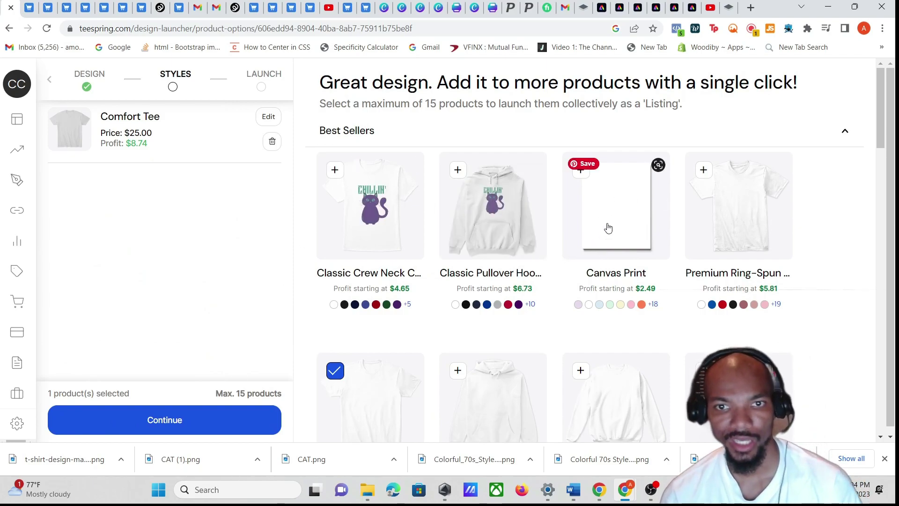
Add the Canvas Print, Mug and Sticker products to the "CHILLIN'" listing
click(586, 178)
scroll(735, 221, down, 4)
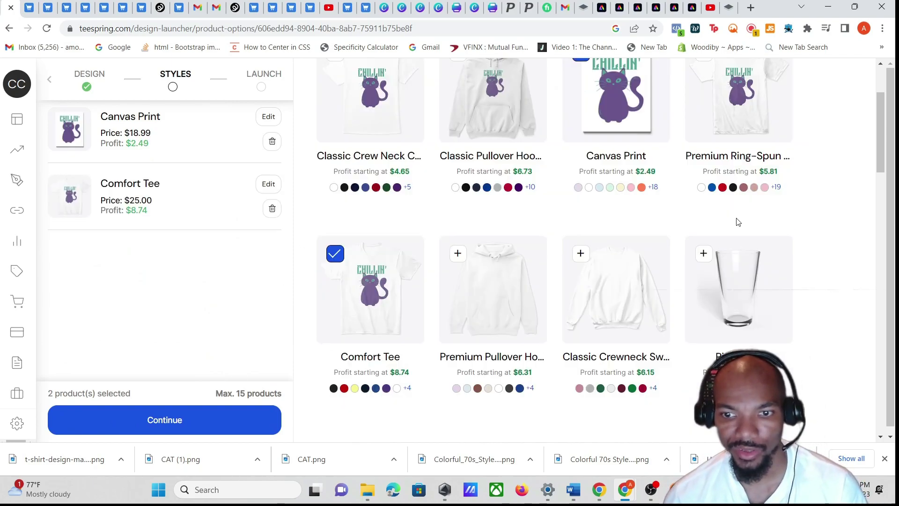
scroll(739, 239, down, 4)
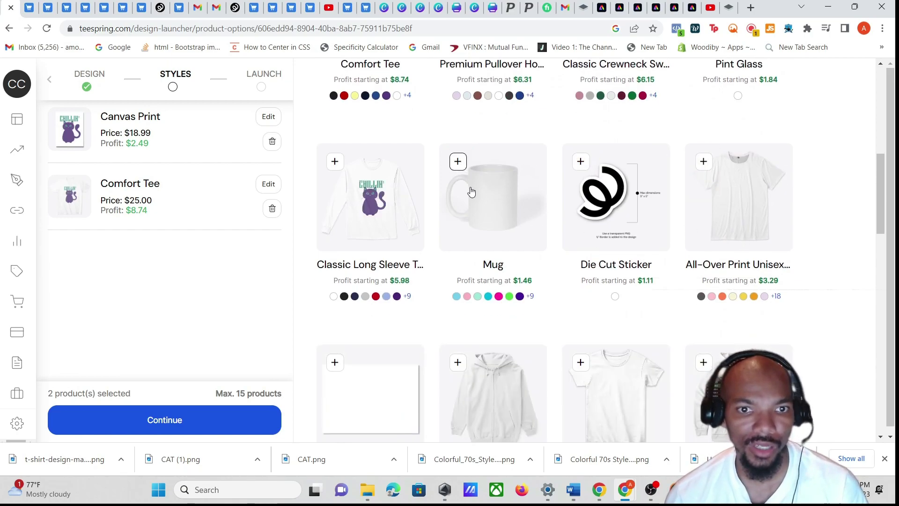
click(457, 161)
scroll(786, 260, down, 5)
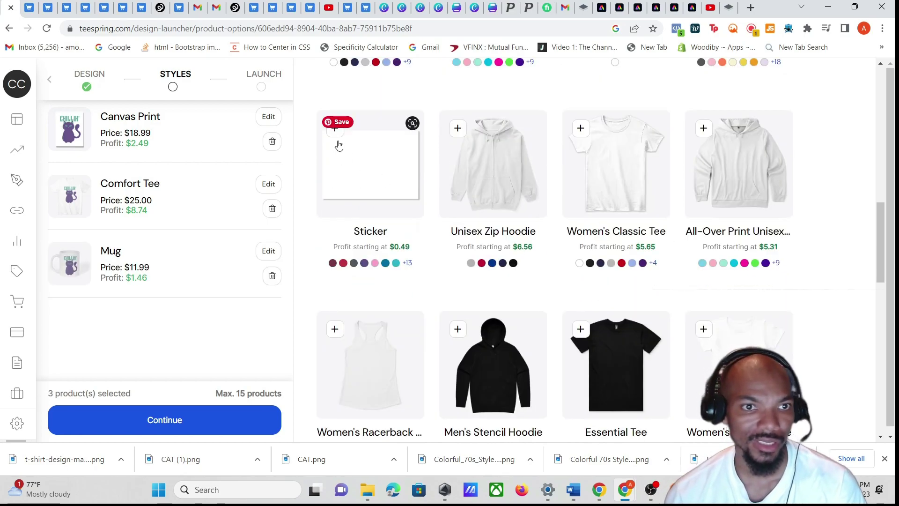
click(335, 128)
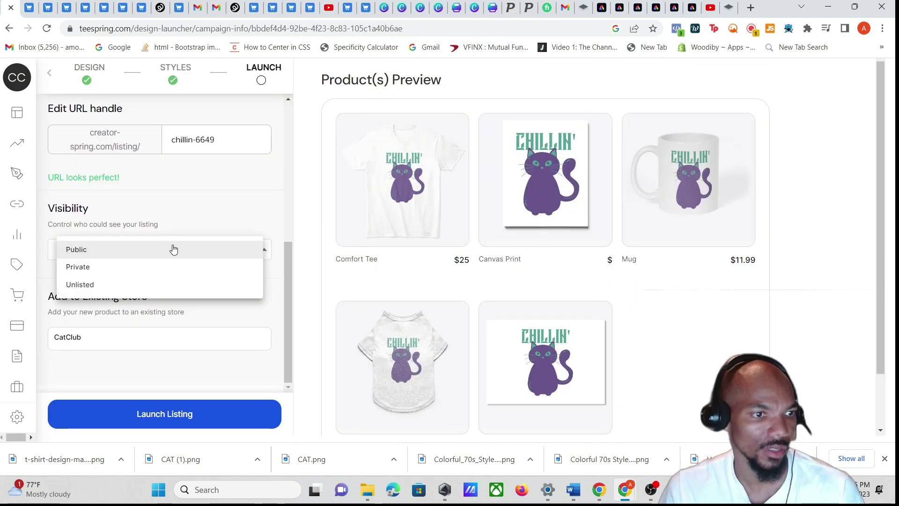
Set the "CHILLIN'" listing's visibility to Public and launch it in the CatClub store
click(170, 248)
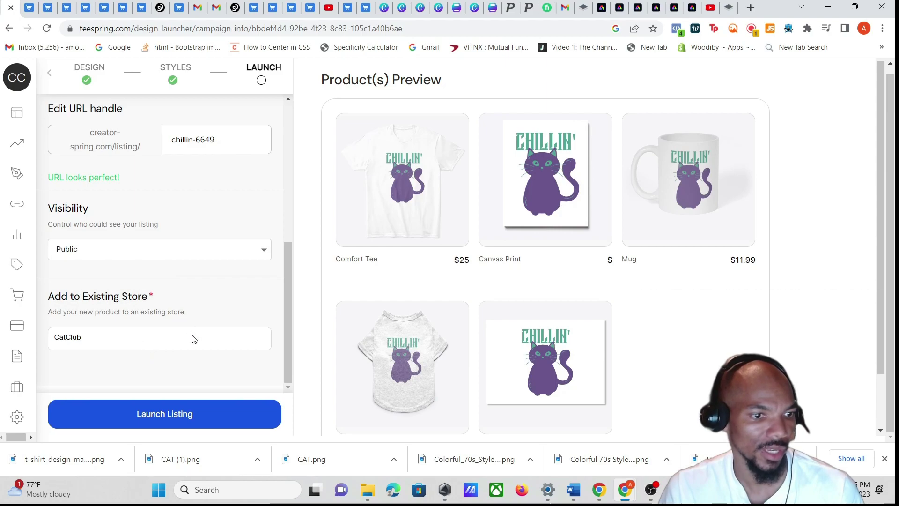
click(195, 419)
View the account's sales analytics and the list of active CatClub listings
click(73, 255)
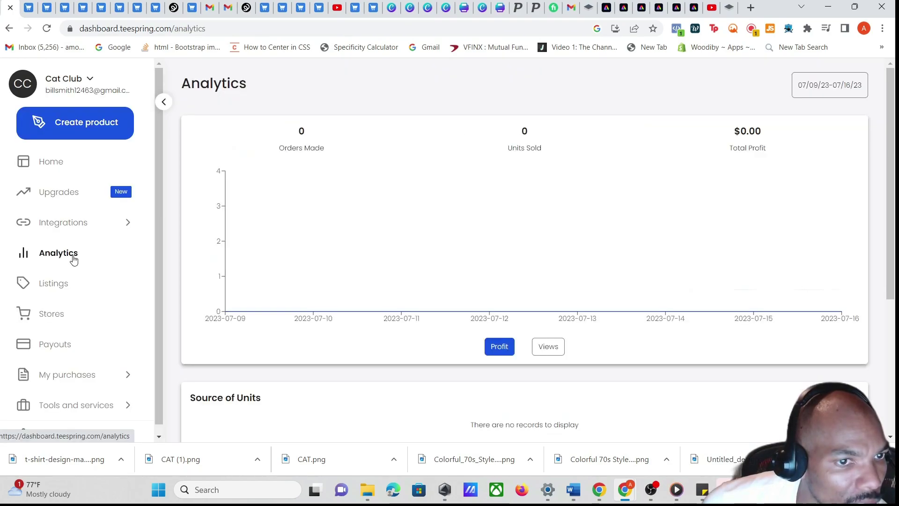
scroll(562, 234, down, 2)
click(55, 290)
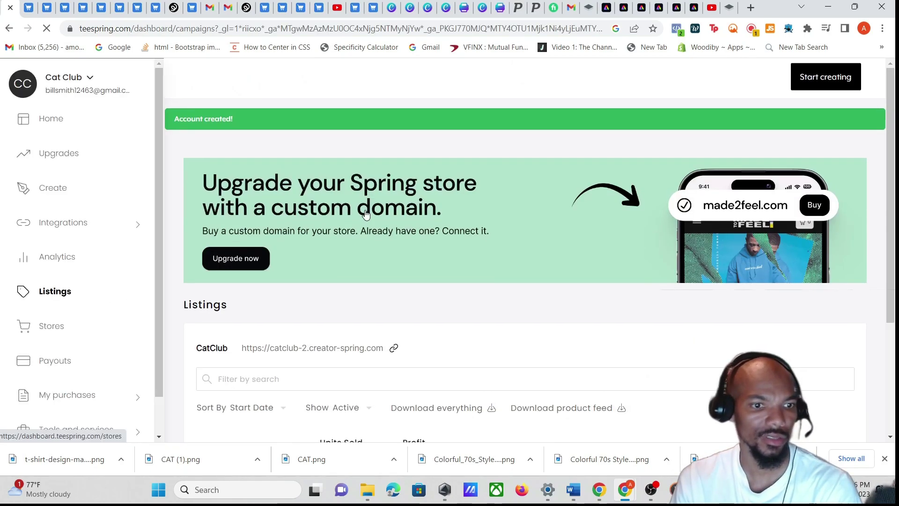
scroll(367, 215, down, 3)
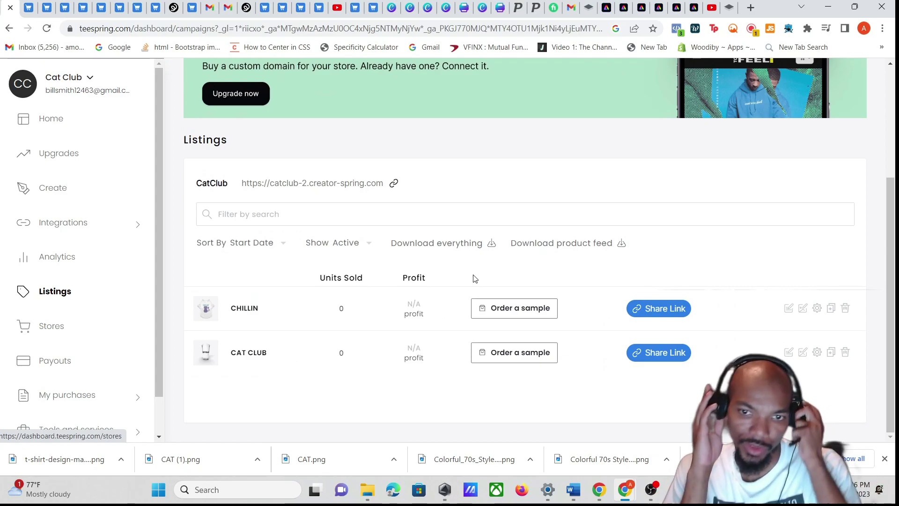
Try a sample order for the CHILLIN listing with one white Pet Tee in size S, remove it, and return to the dashboard home
click(538, 316)
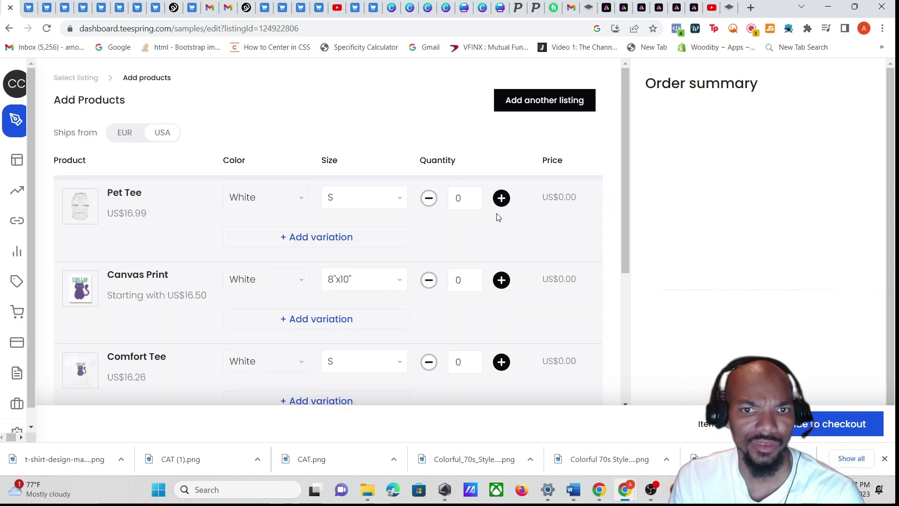
click(502, 202)
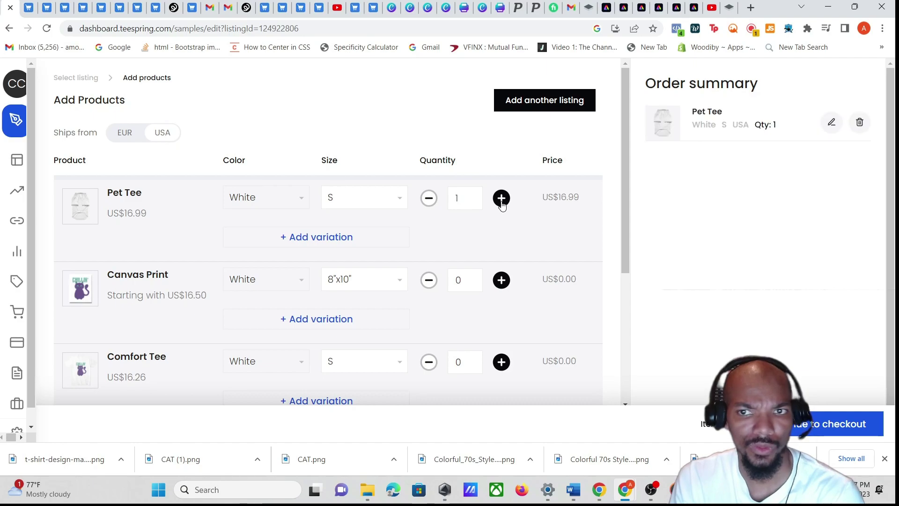
click(859, 124)
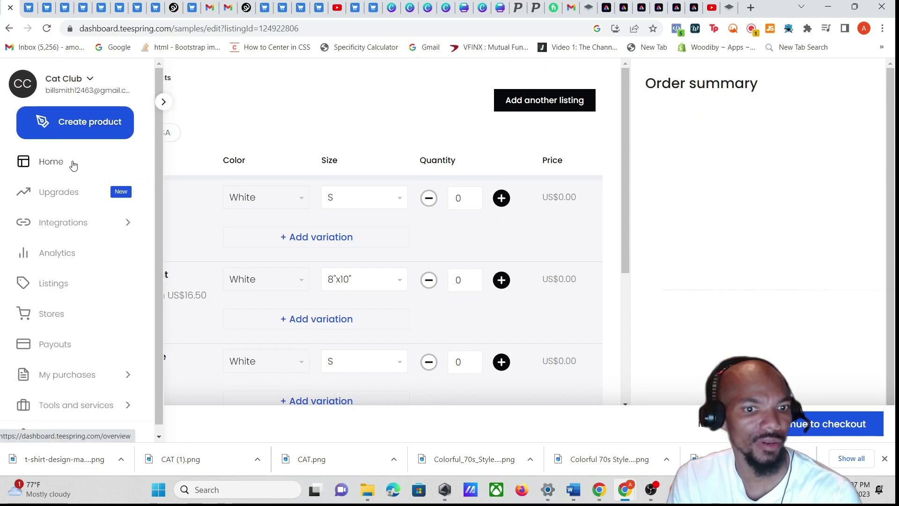
click(72, 164)
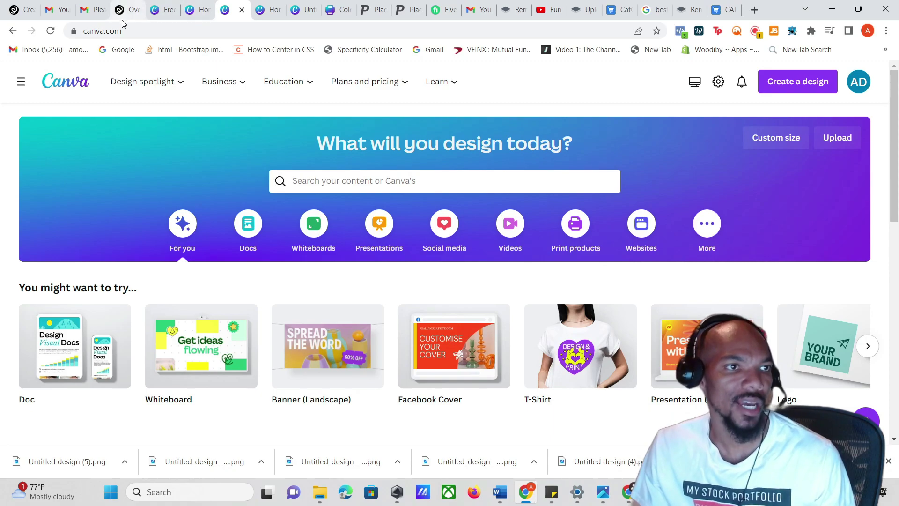
Switch to Canva and create a new custom-size design of 4500 × 5400 px
click(121, 10)
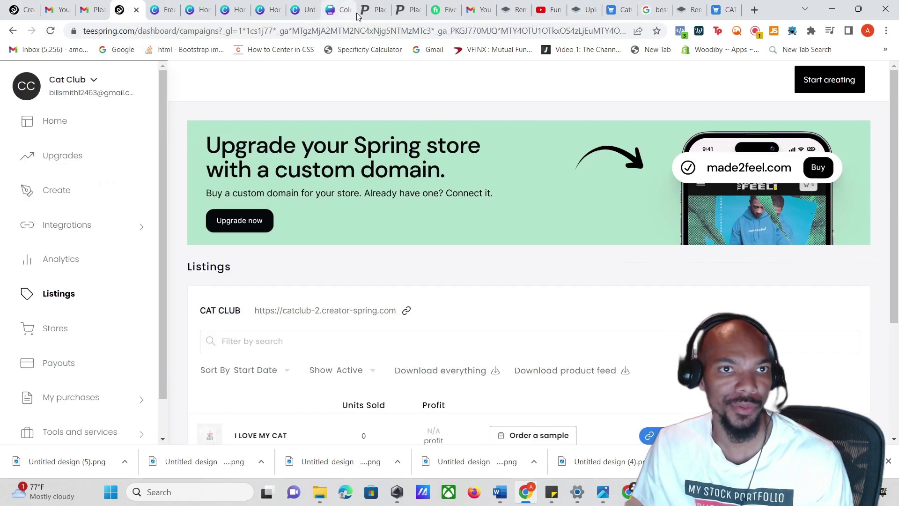
click(301, 17)
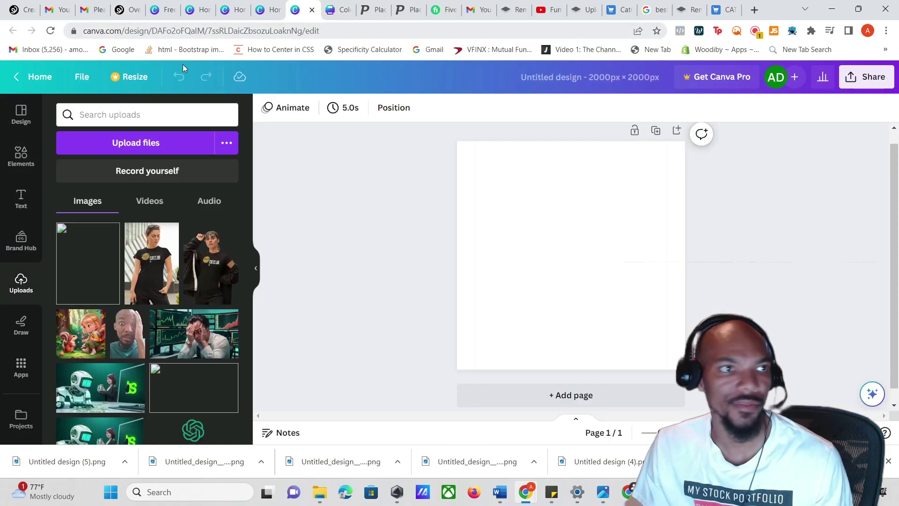
click(40, 76)
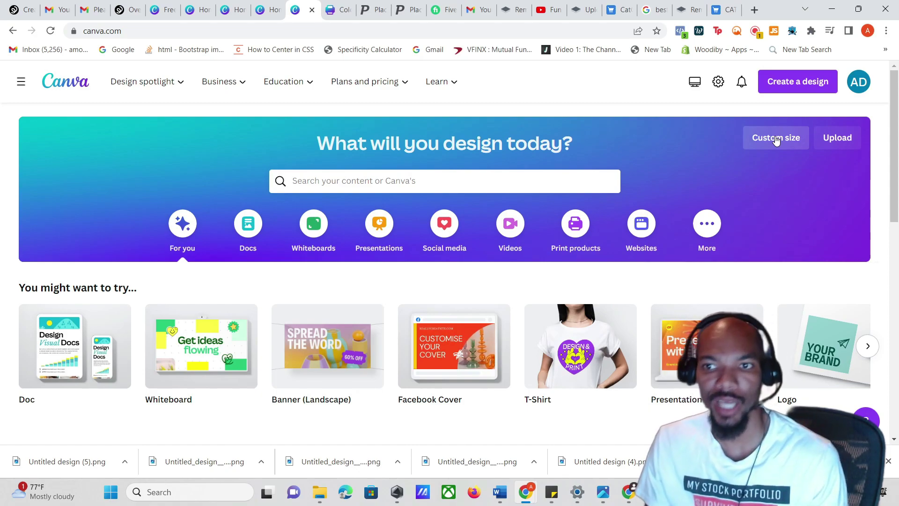
click(776, 138)
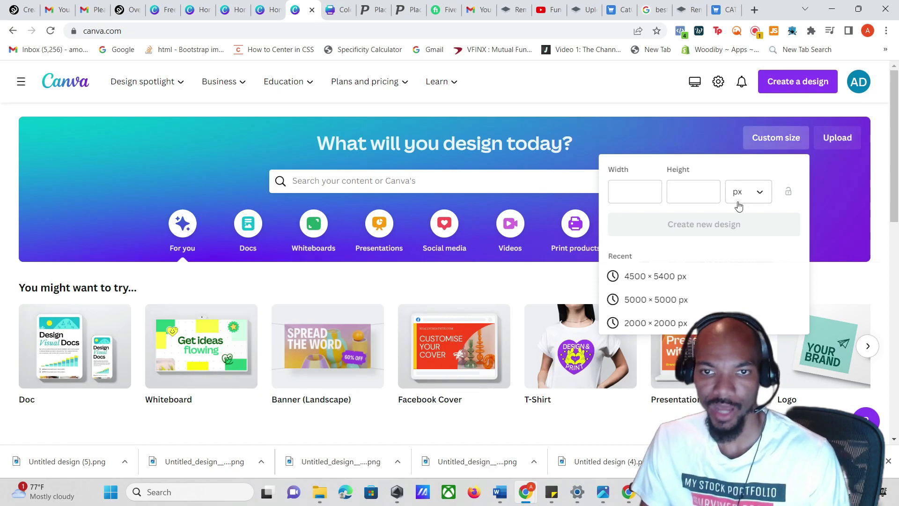
click(627, 186)
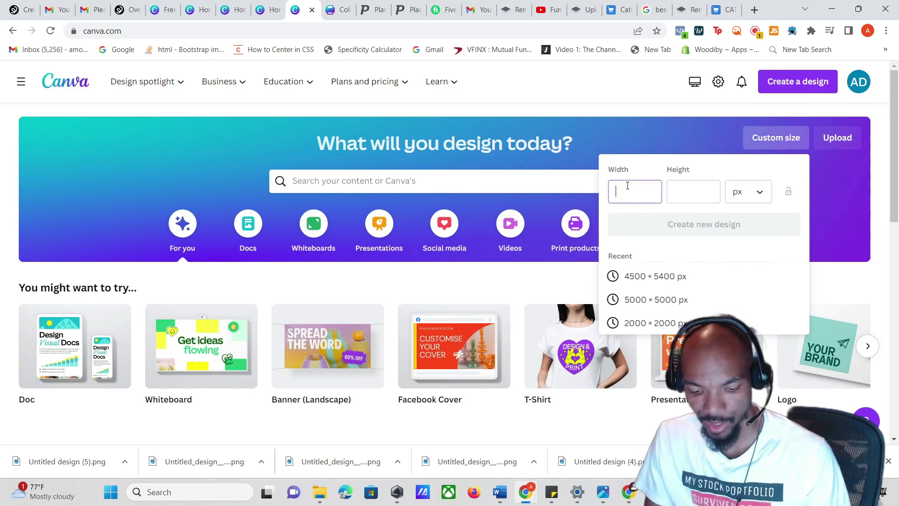
text(4500)
click(681, 194)
text(5400)
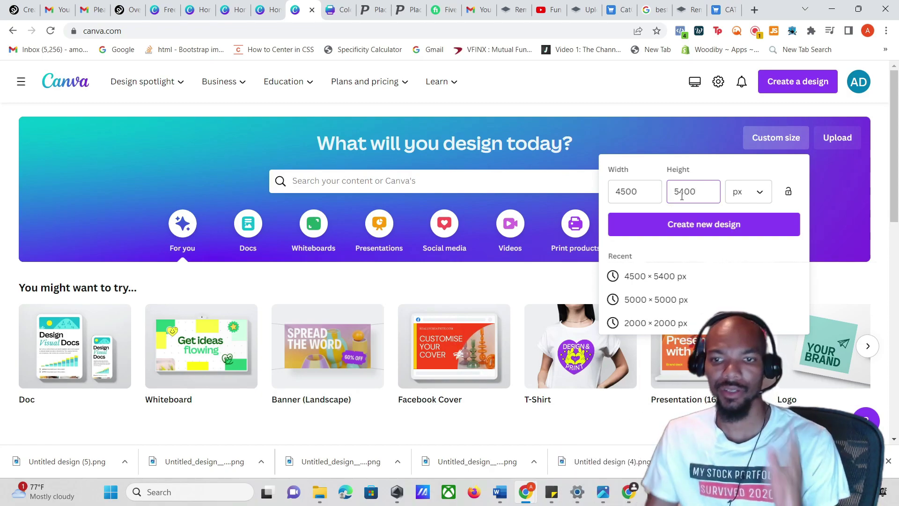
click(693, 227)
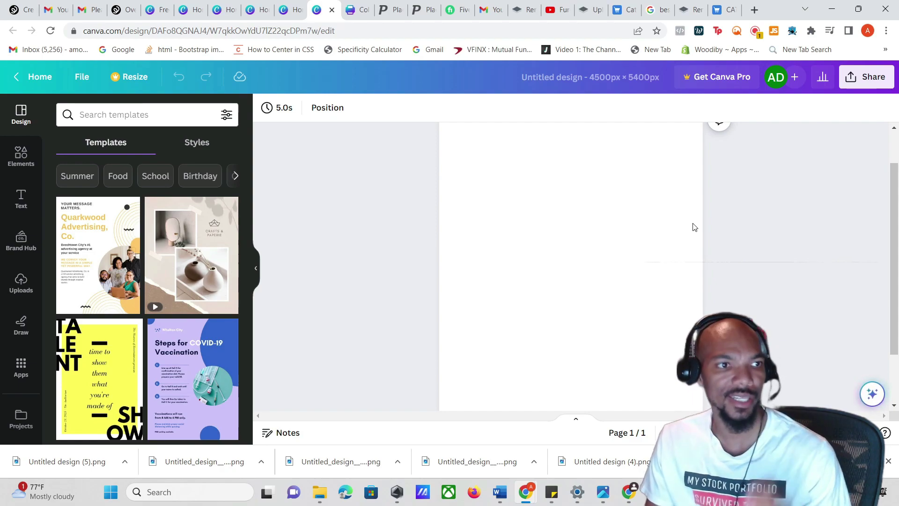
Search the design templates for "cat" and browse the results for a T-shirt design
click(121, 115)
text(cat)
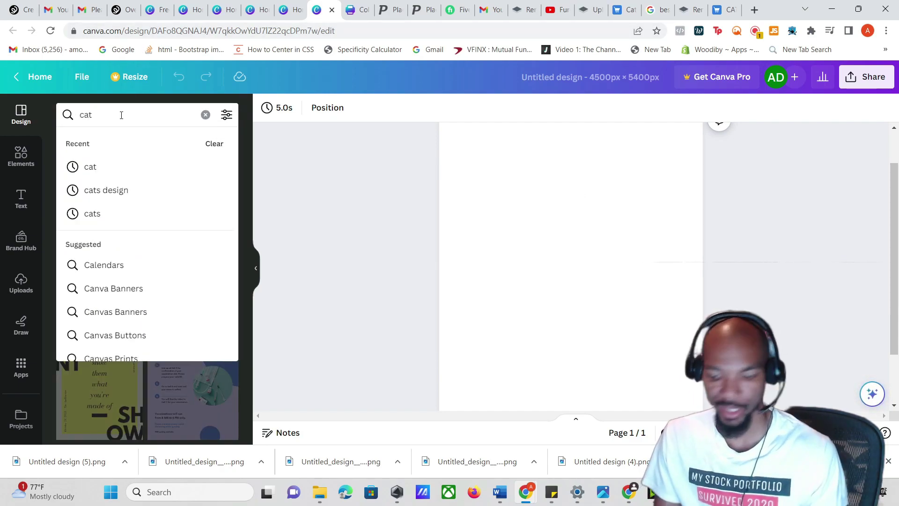
key(Return)
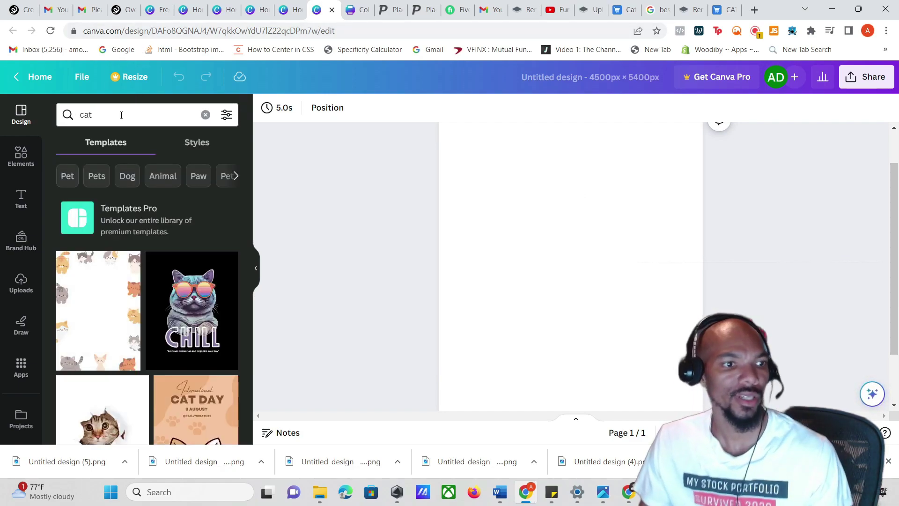
scroll(209, 347, down, 5)
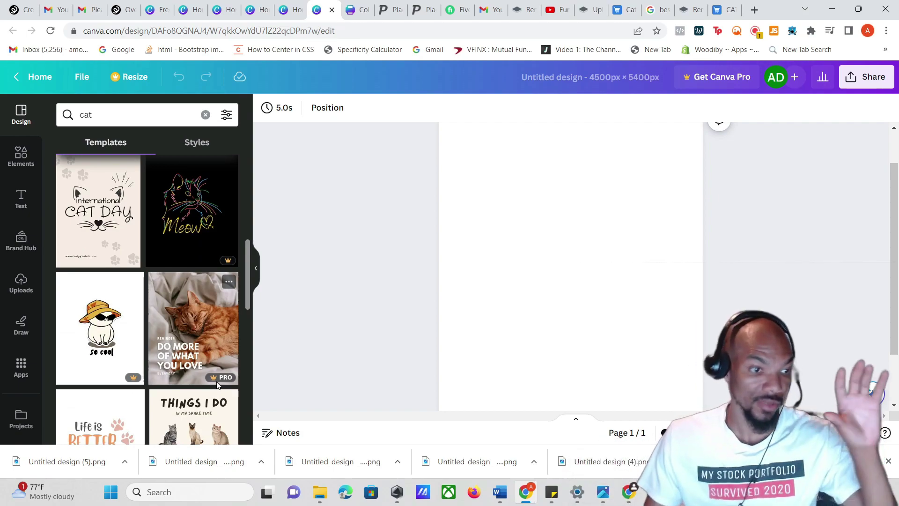
scroll(217, 384, down, 4)
scroll(214, 400, up, 5)
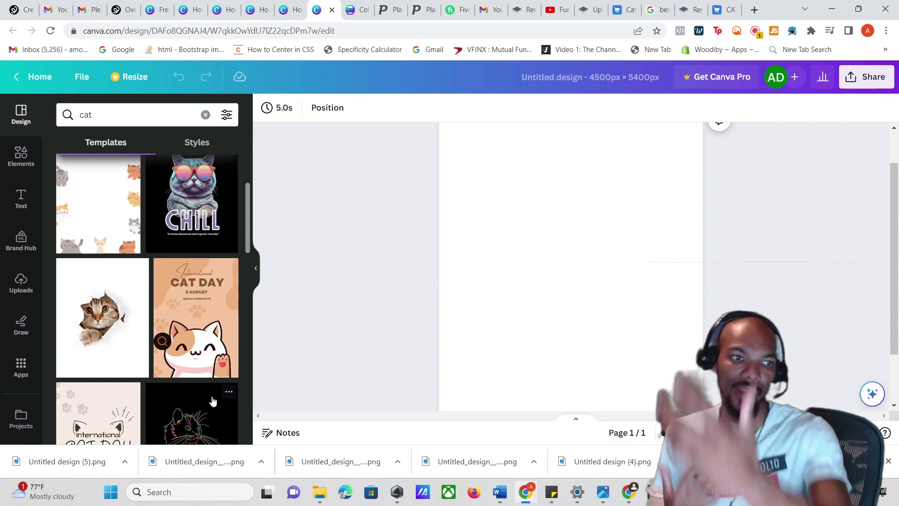
scroll(232, 364, down, 6)
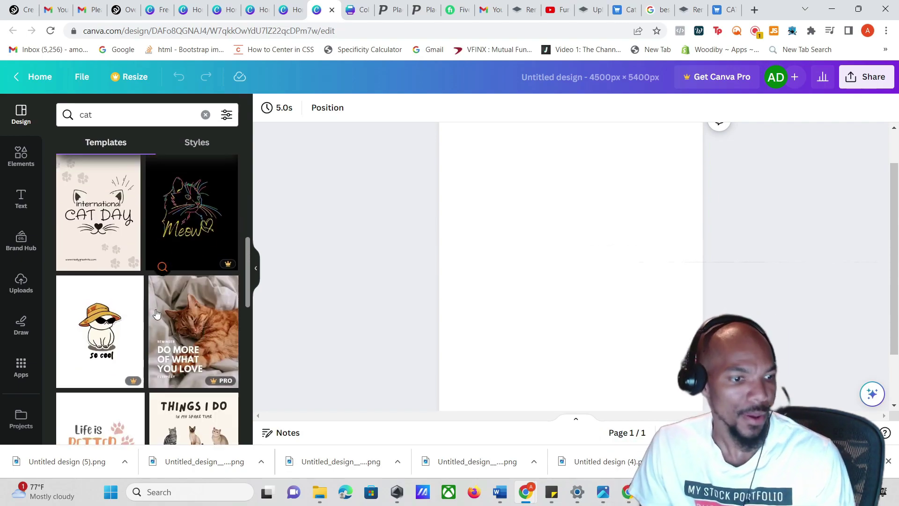
scroll(166, 321, up, 6)
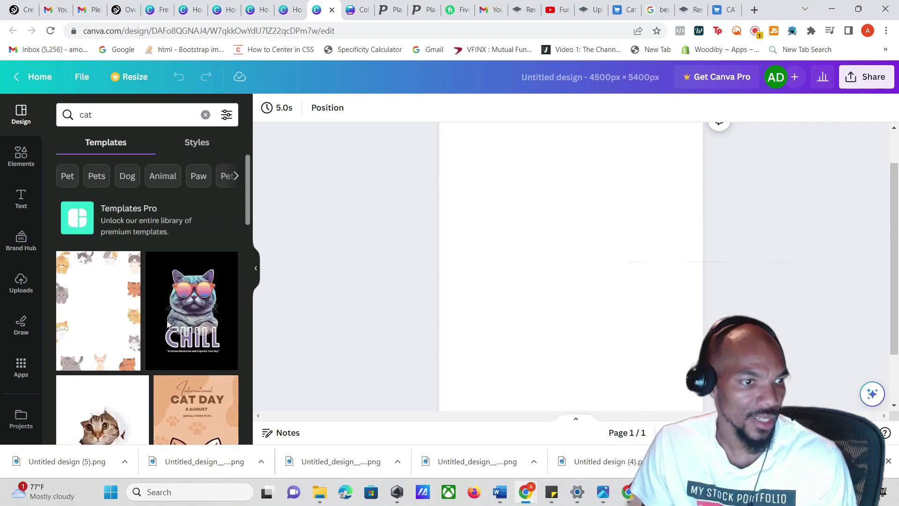
scroll(150, 198, down, 2)
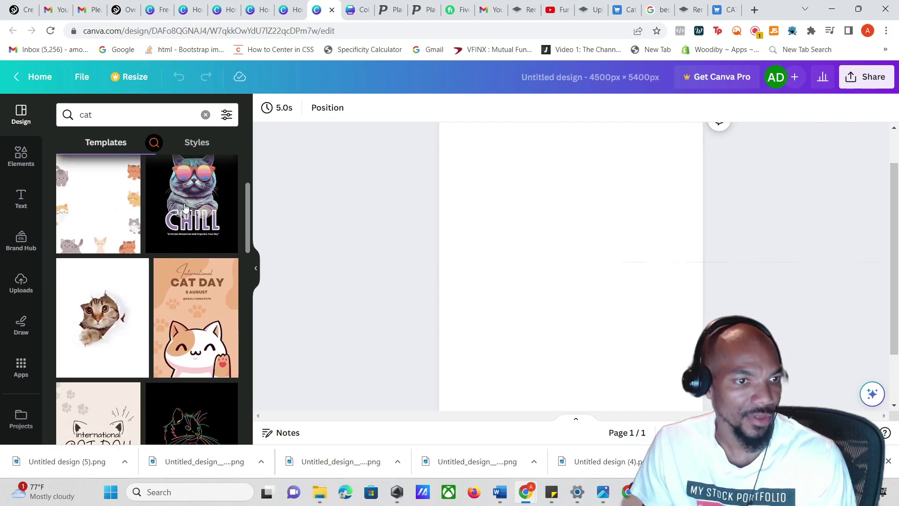
scroll(167, 206, up, 2)
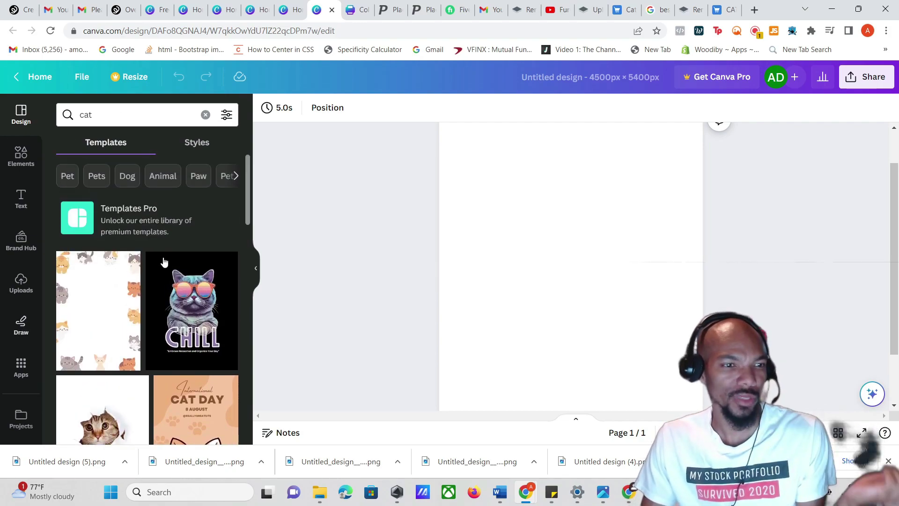
Apply the black CHILL cat template to the page, then replace it with the TAKE IT EASY laughing-kitten template
click(164, 274)
scroll(164, 318, down, 5)
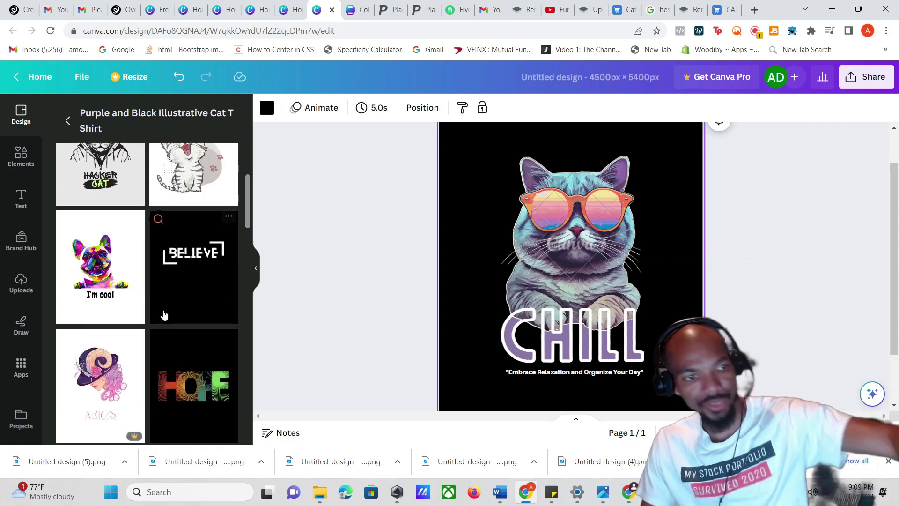
scroll(169, 331, up, 5)
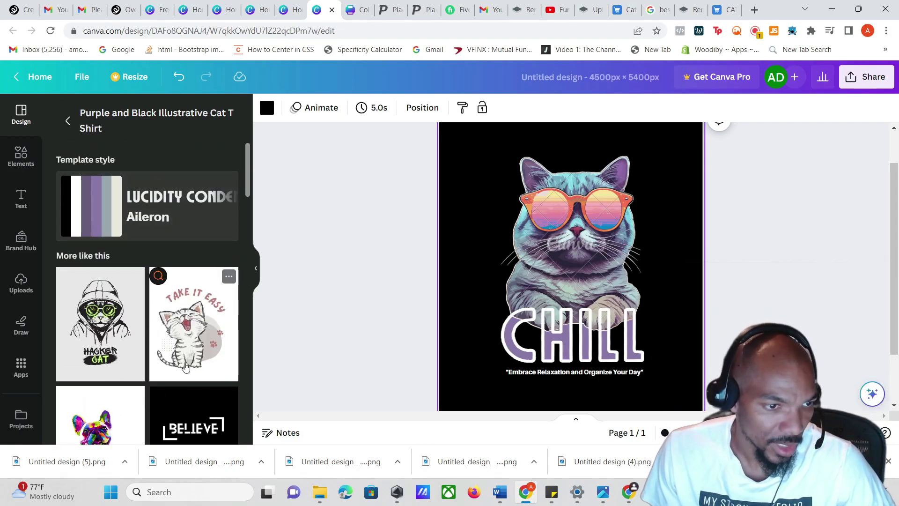
click(196, 364)
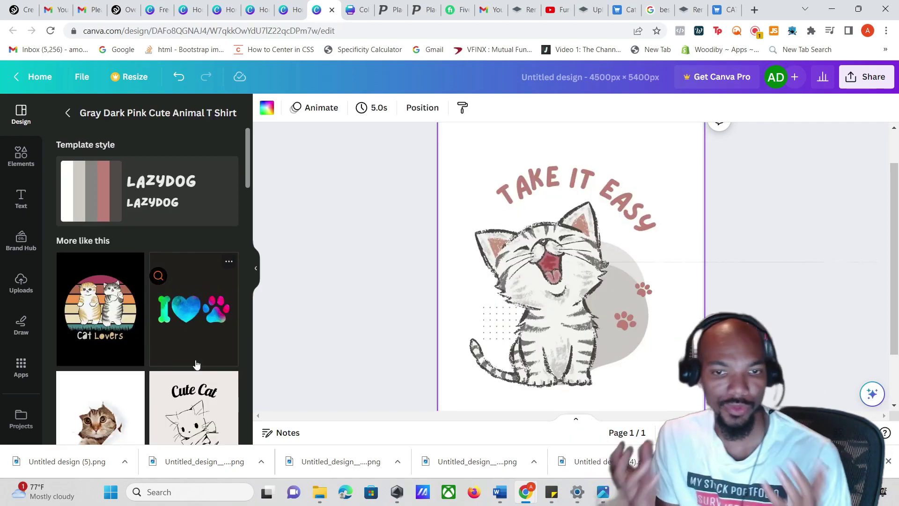
scroll(685, 249, down, 1)
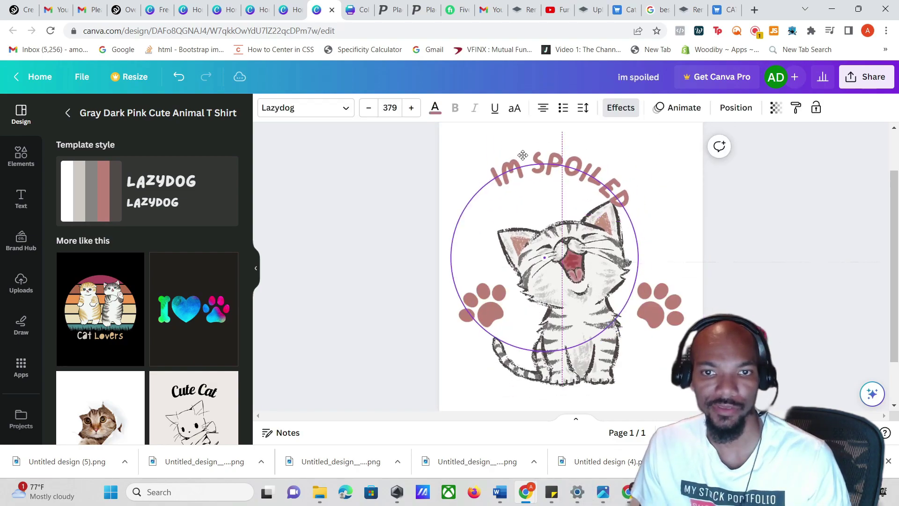
View the PNG download options for the "im spoiled" design and close them
click(82, 77)
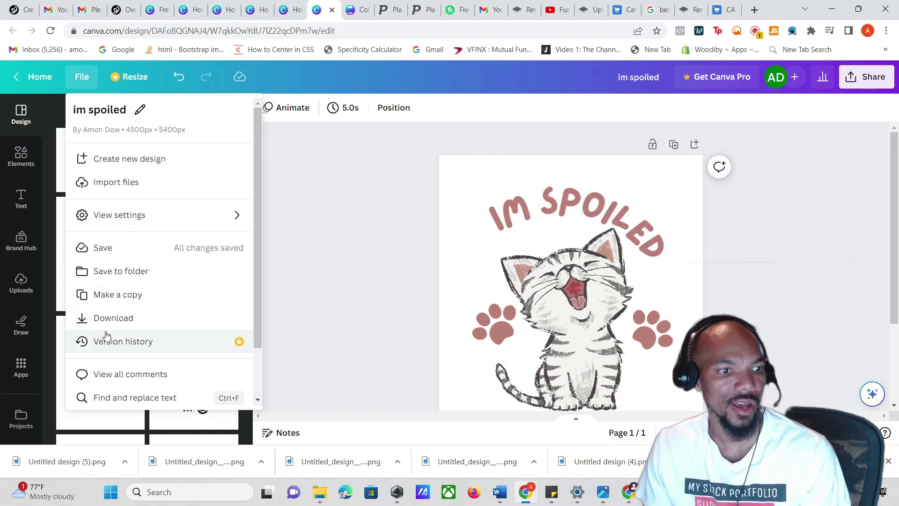
click(112, 318)
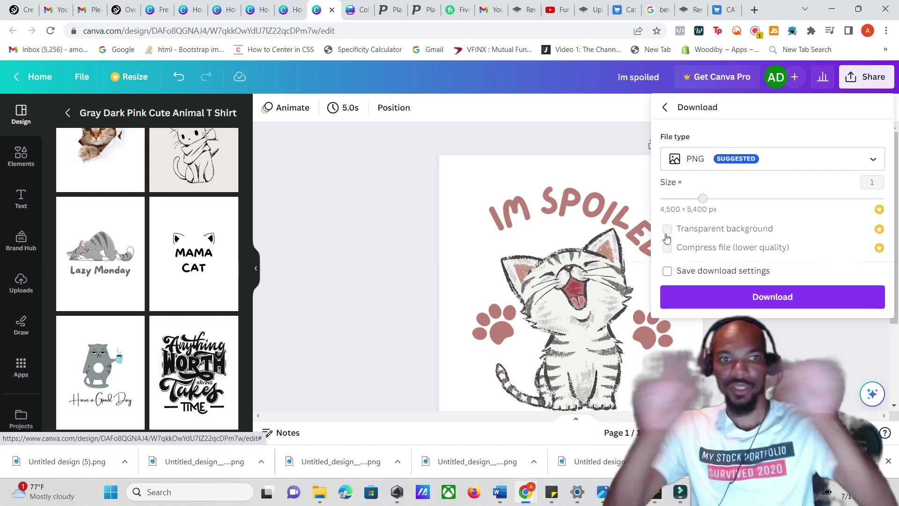
click(469, 194)
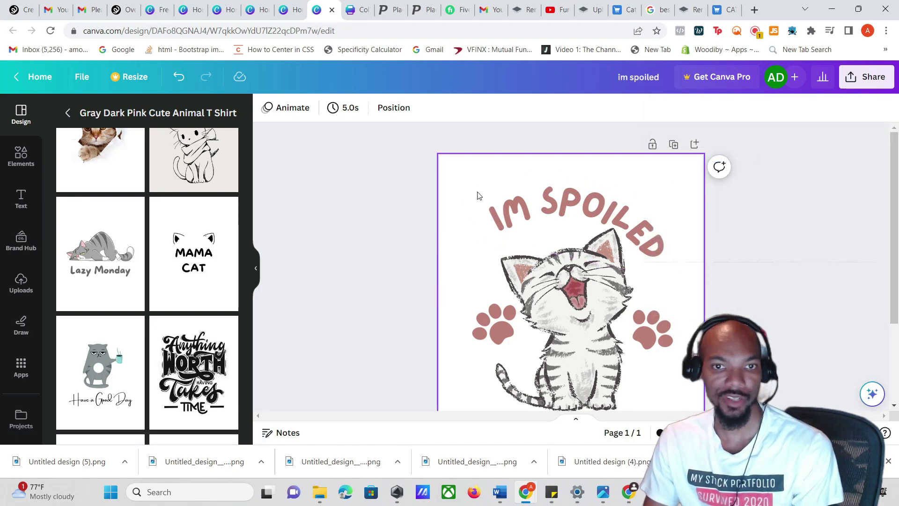
Try a black background behind the IM SPOILED kitten artwork and set it back to white
scroll(461, 231, down, 3)
scroll(462, 230, up, 3)
click(463, 207)
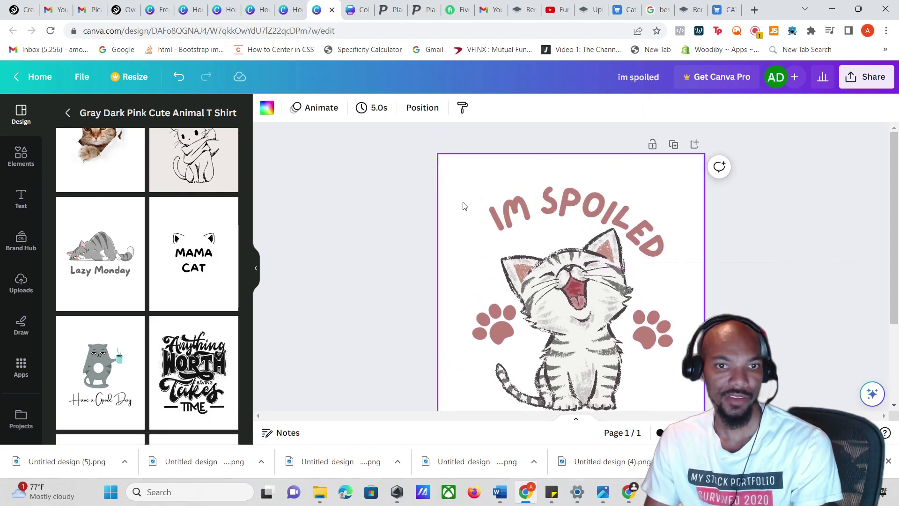
click(266, 107)
click(68, 390)
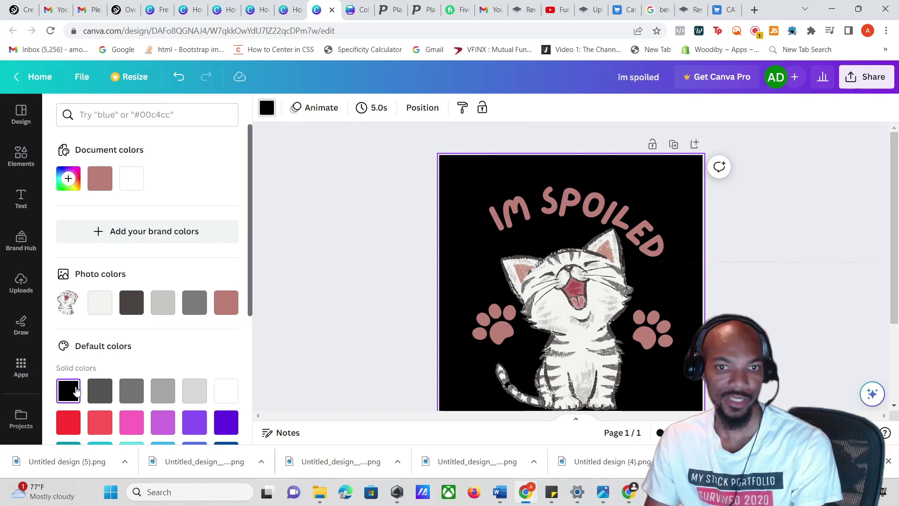
click(226, 389)
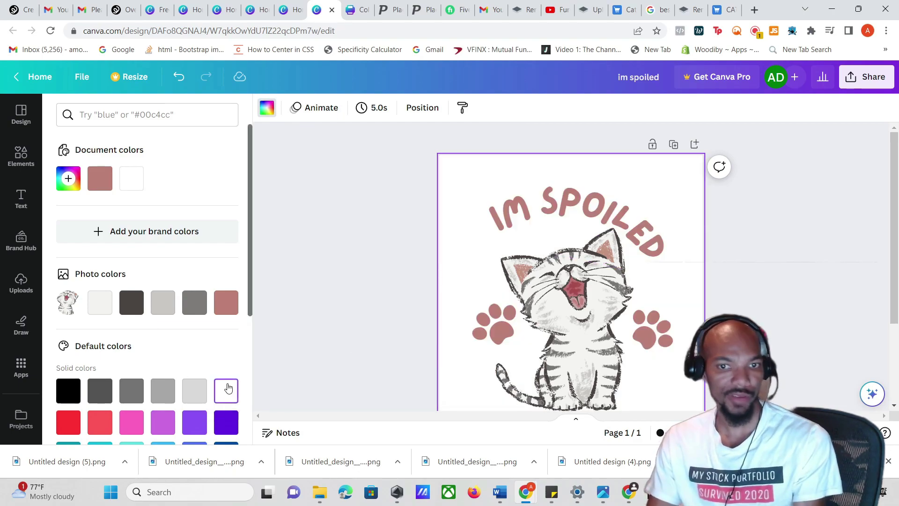
click(352, 183)
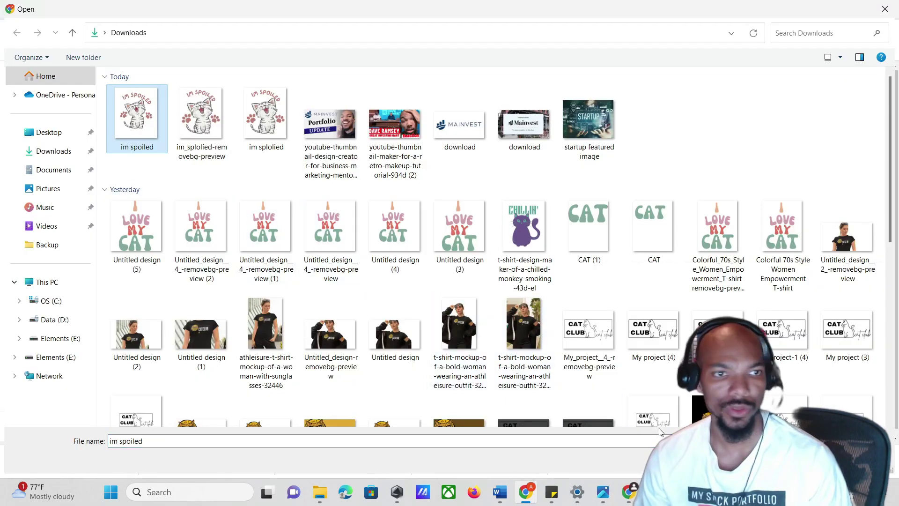
Upload the "im spoiled" image to the Spring T-shirt and fit it on the upper chest at about 11.01" x 13.21"
double_click(137, 117)
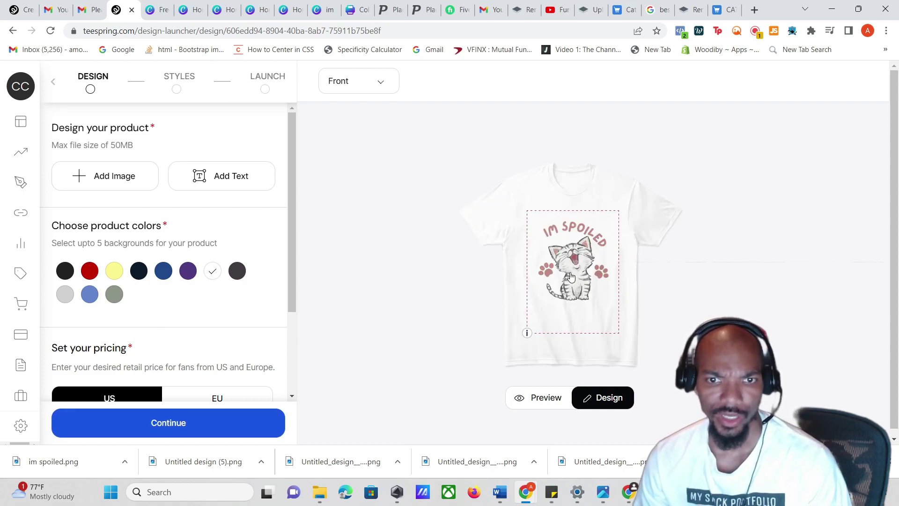
click(571, 270)
drag(619, 319, 598, 297)
drag(571, 261, 581, 262)
mouse_move(609, 293)
mouse_down()
mouse_move(576, 251)
mouse_move(683, 393)
mouse_move(618, 303)
mouse_up()
drag(583, 262, 583, 257)
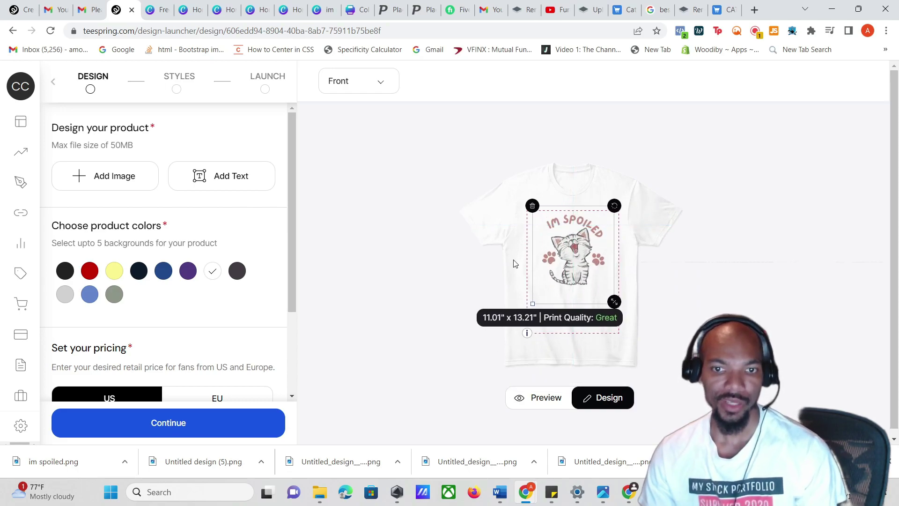
click(779, 325)
Add purple, dark navy, grey-green and light grey to the T-shirt's product colors
click(188, 272)
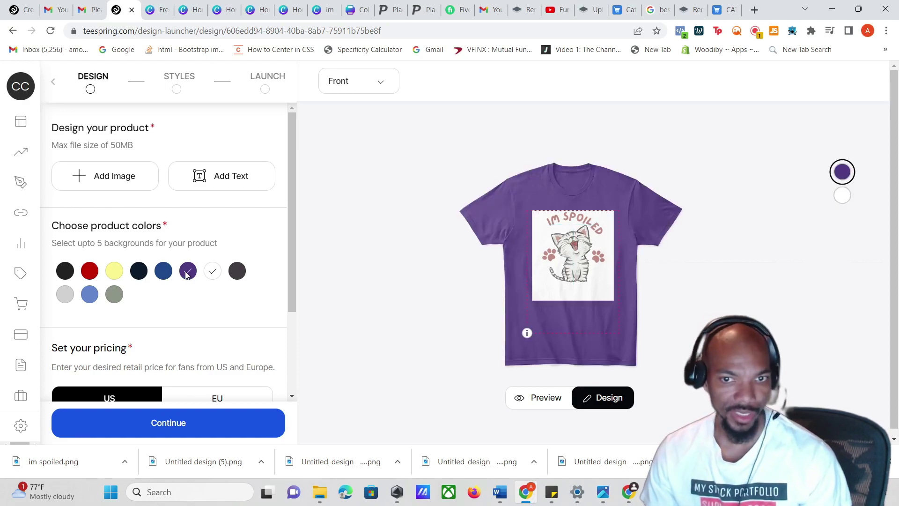
click(139, 272)
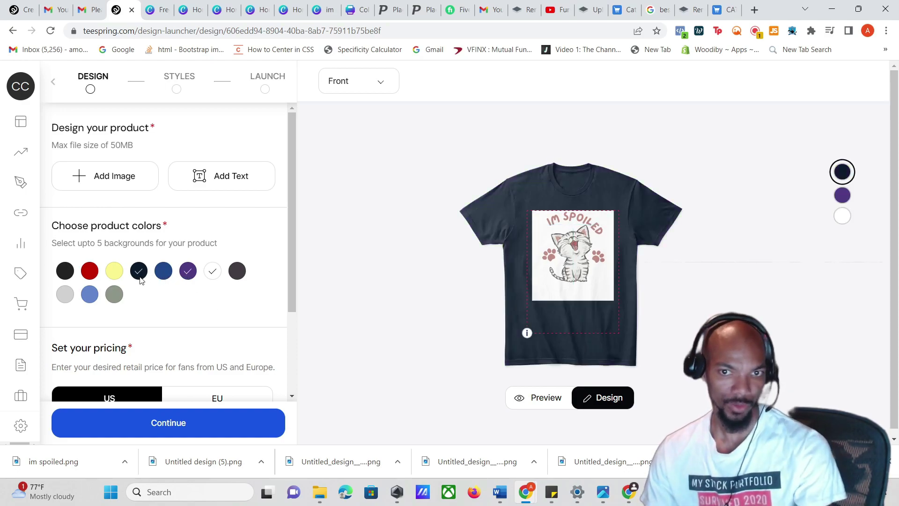
click(116, 299)
click(68, 296)
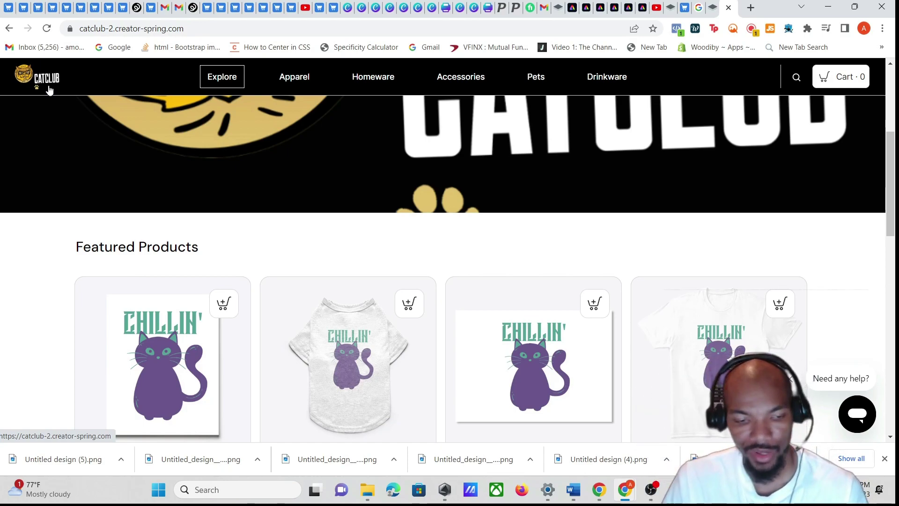
View the CatClub storefront's home page banner and Featured Products section
scroll(5, 168, up, 3)
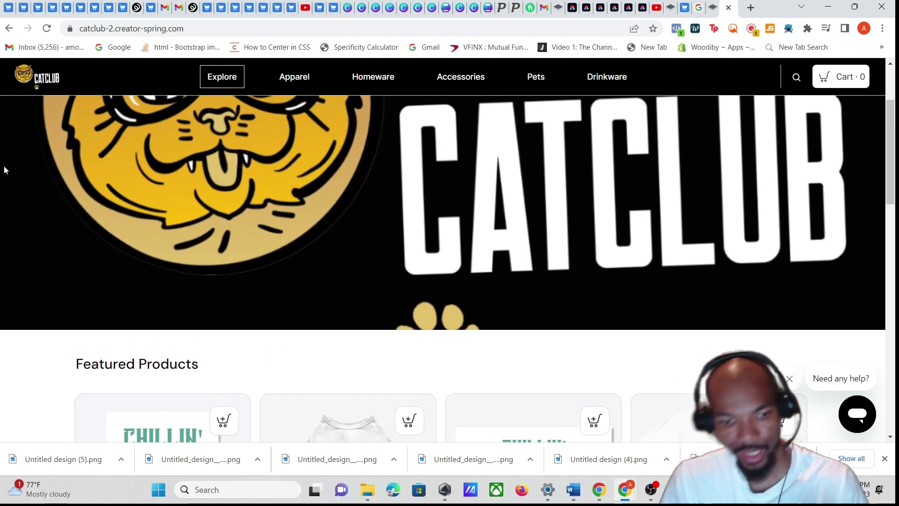